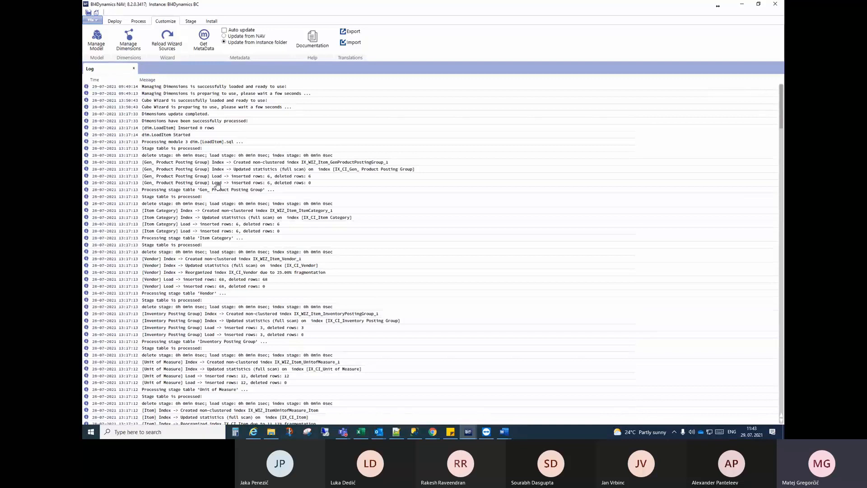
- Switch to Chrome and review the BI4Dynamics installation manual's contents, prerequisites, desktop application installation and instance creation overview
{"action": "left_click", "coordinate": [116, 22]}
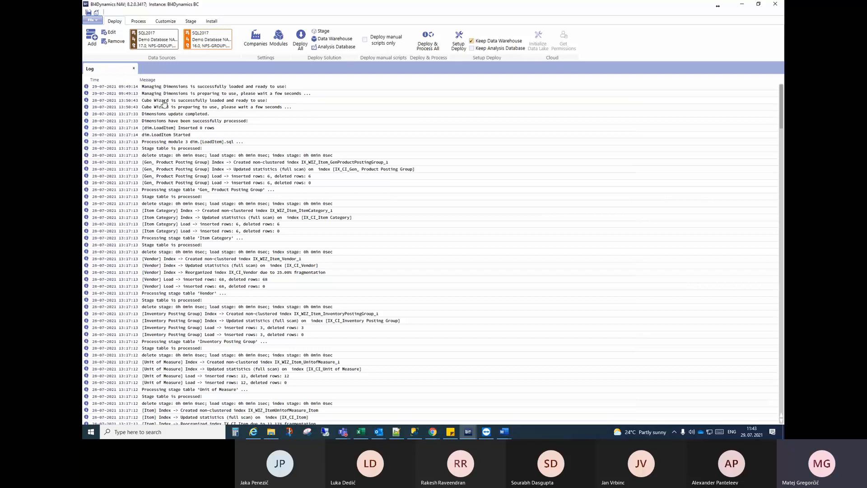
{"action": "mouse_move", "coordinate": [432, 430]}
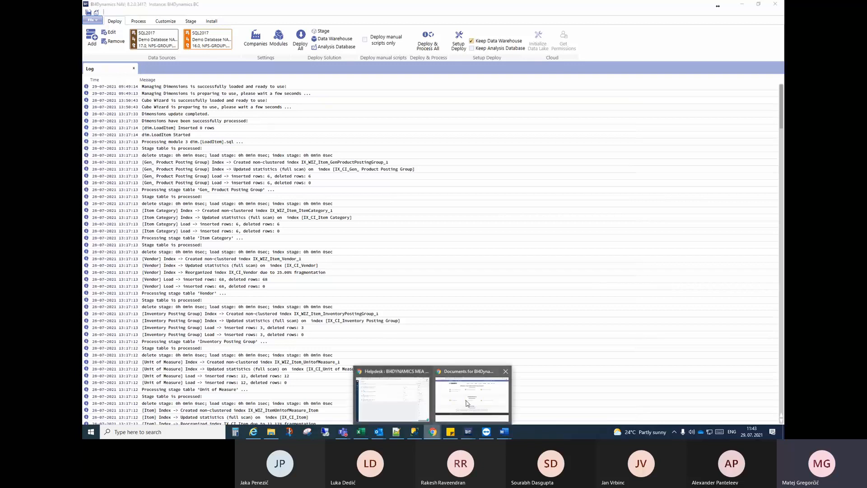
{"action": "left_click", "coordinate": [465, 400]}
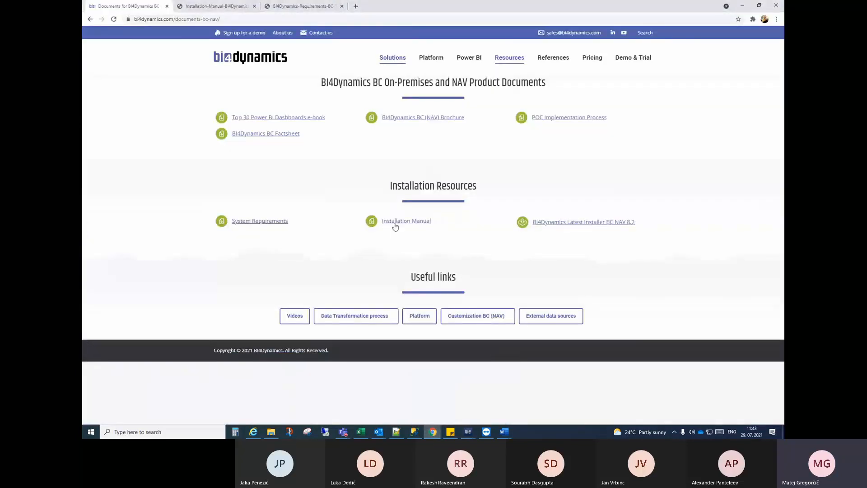
{"action": "left_click", "coordinate": [222, 5]}
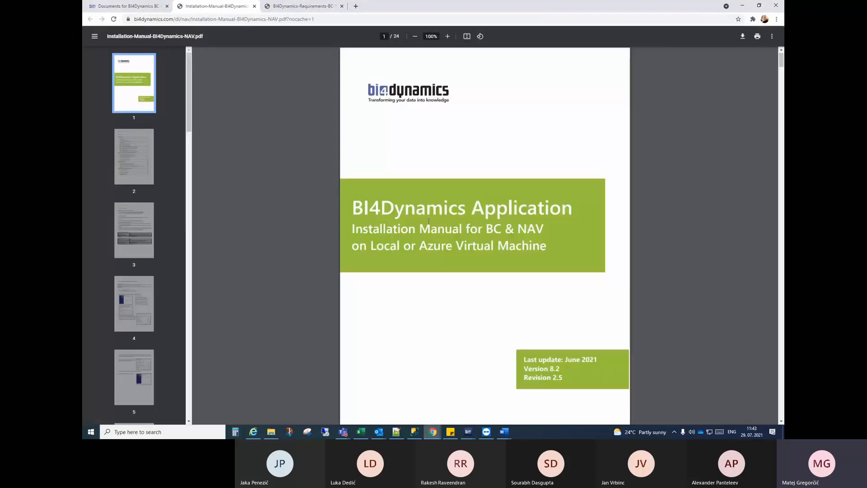
{"action": "scroll", "coordinate": [430, 222], "scroll_direction": "down", "scroll_amount": 8}
{"action": "scroll", "coordinate": [431, 222], "scroll_direction": "down", "scroll_amount": 10}
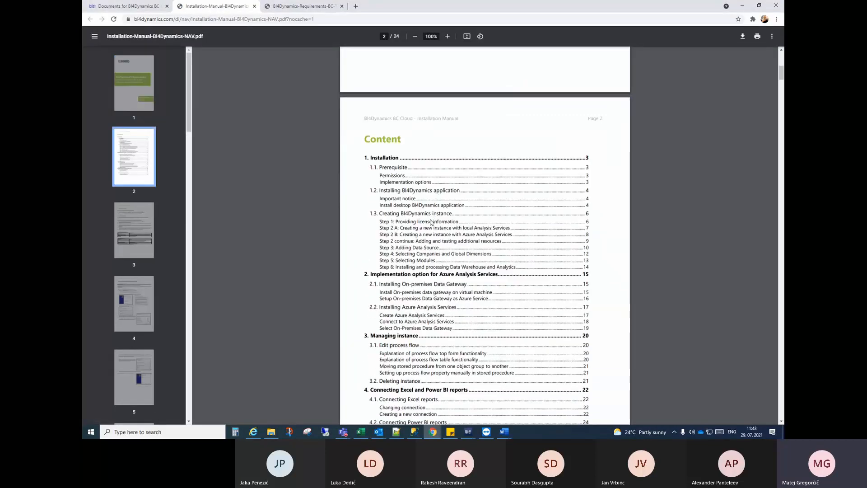
{"action": "scroll", "coordinate": [416, 187], "scroll_direction": "down", "scroll_amount": 11}
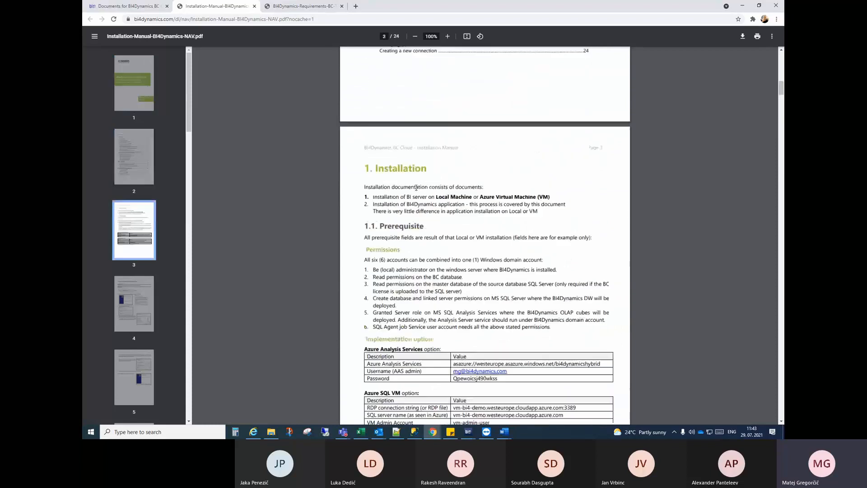
{"action": "scroll", "coordinate": [415, 187], "scroll_direction": "down", "scroll_amount": 20}
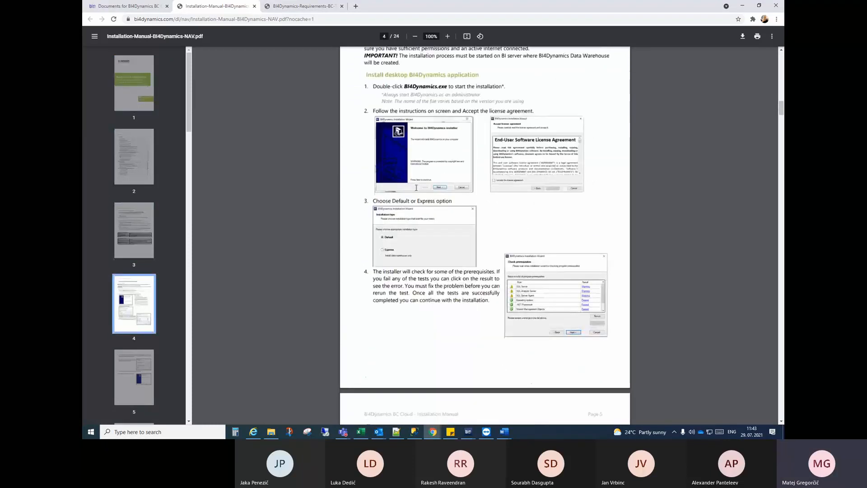
{"action": "scroll", "coordinate": [416, 187], "scroll_direction": "down", "scroll_amount": 9}
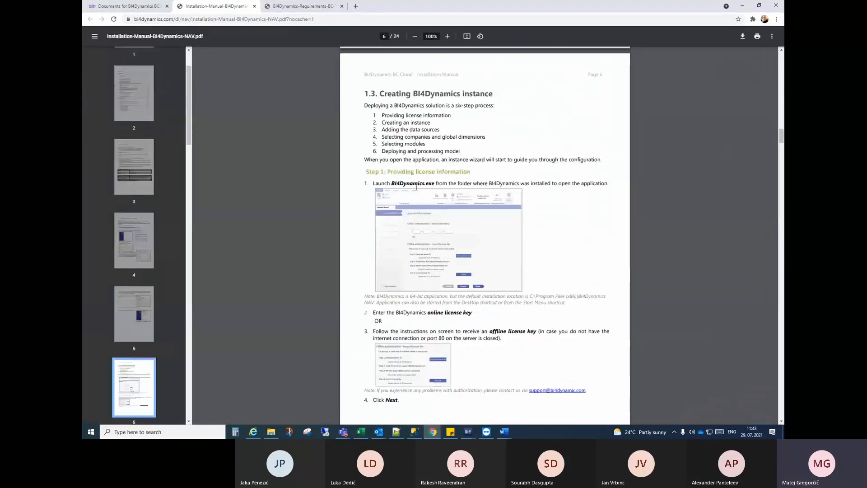
- Read the manual's instance creation steps, from license information through data sources, companies and modules to installing and processing the data warehouse
{"action": "scroll", "coordinate": [452, 200], "scroll_direction": "down", "scroll_amount": 6}
{"action": "scroll", "coordinate": [452, 200], "scroll_direction": "down", "scroll_amount": 19}
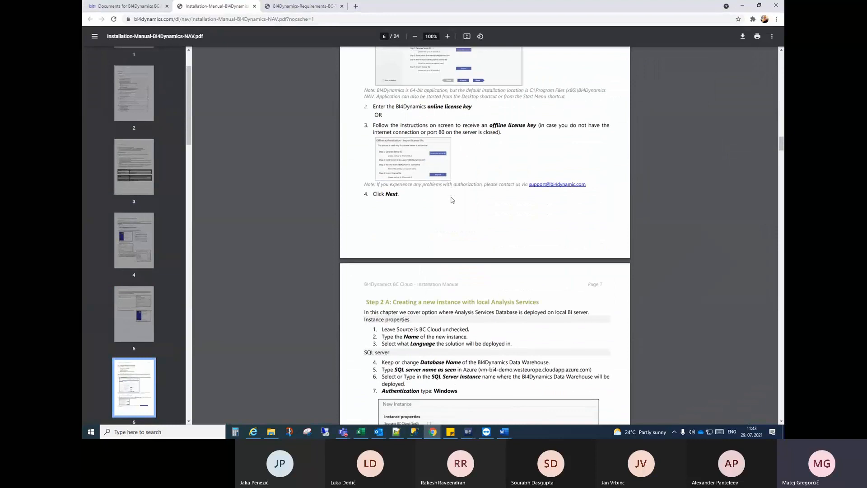
{"action": "scroll", "coordinate": [452, 200], "scroll_direction": "down", "scroll_amount": 4}
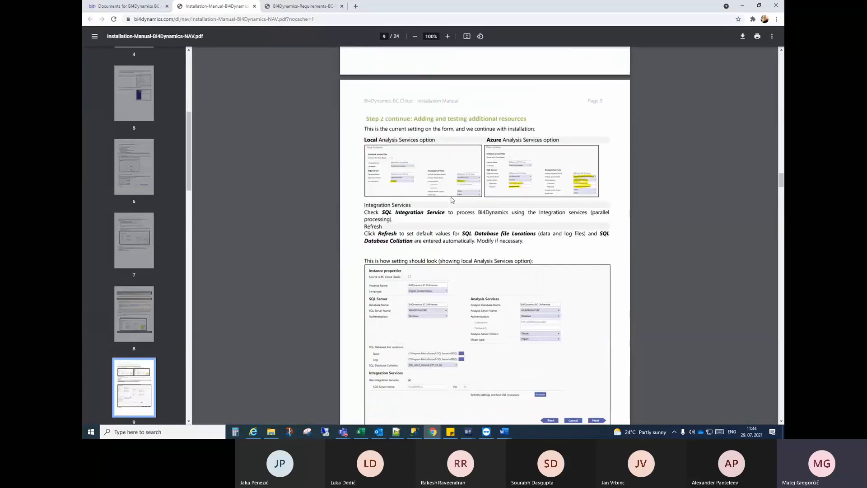
{"action": "scroll", "coordinate": [452, 200], "scroll_direction": "down", "scroll_amount": 9}
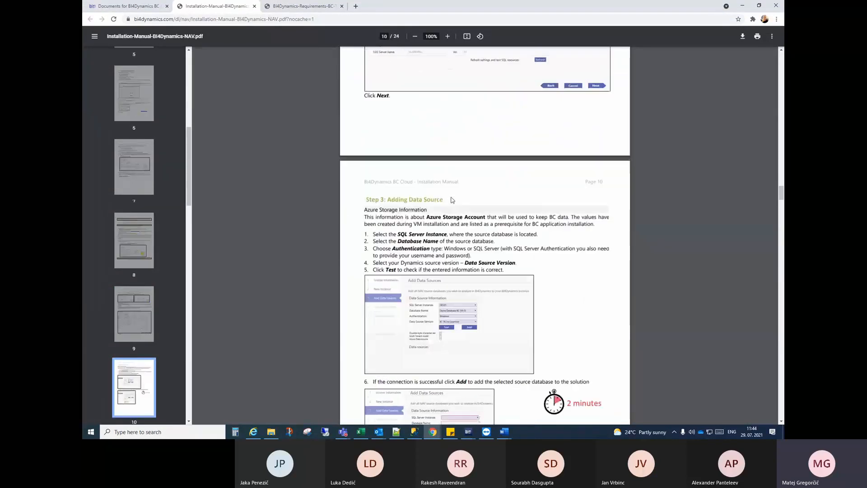
{"action": "scroll", "coordinate": [452, 200], "scroll_direction": "down", "scroll_amount": 13}
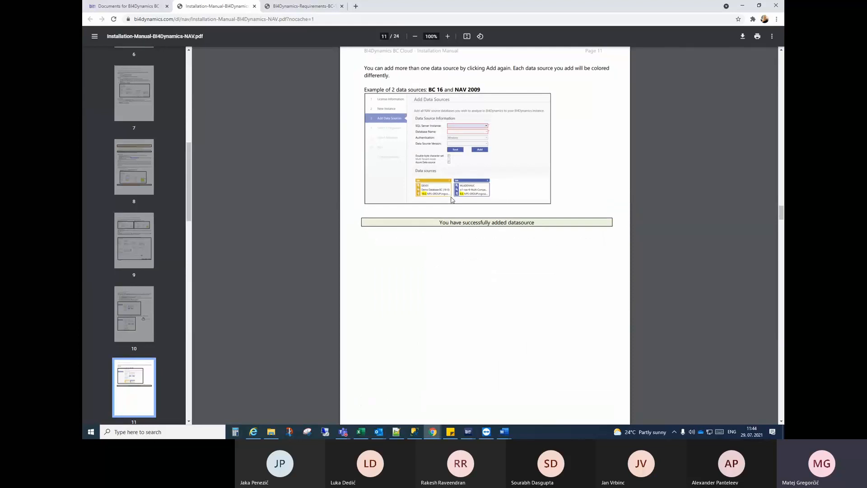
{"action": "scroll", "coordinate": [452, 200], "scroll_direction": "down", "scroll_amount": 11}
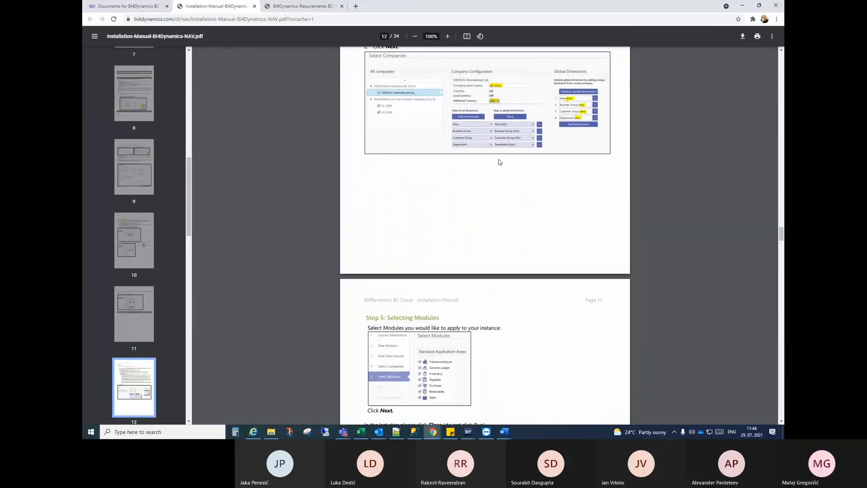
{"action": "scroll", "coordinate": [499, 162], "scroll_direction": "down", "scroll_amount": 1}
{"action": "scroll", "coordinate": [500, 161], "scroll_direction": "down", "scroll_amount": 11}
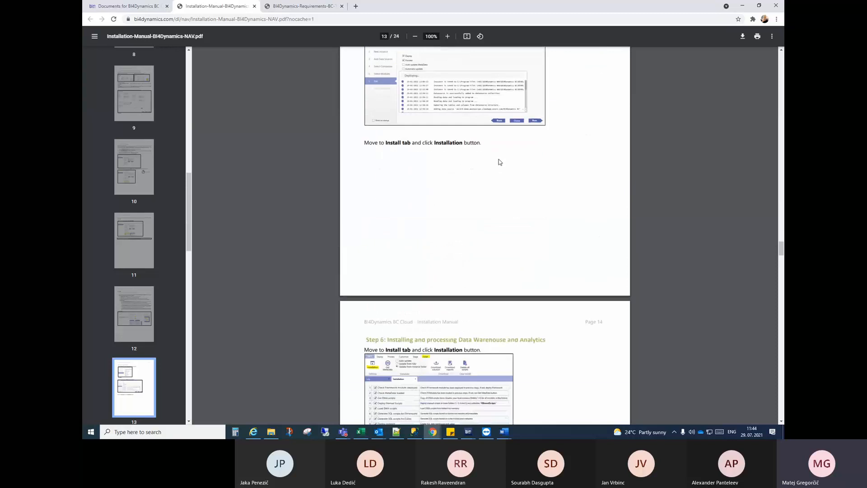
{"action": "scroll", "coordinate": [500, 162], "scroll_direction": "down", "scroll_amount": 6}
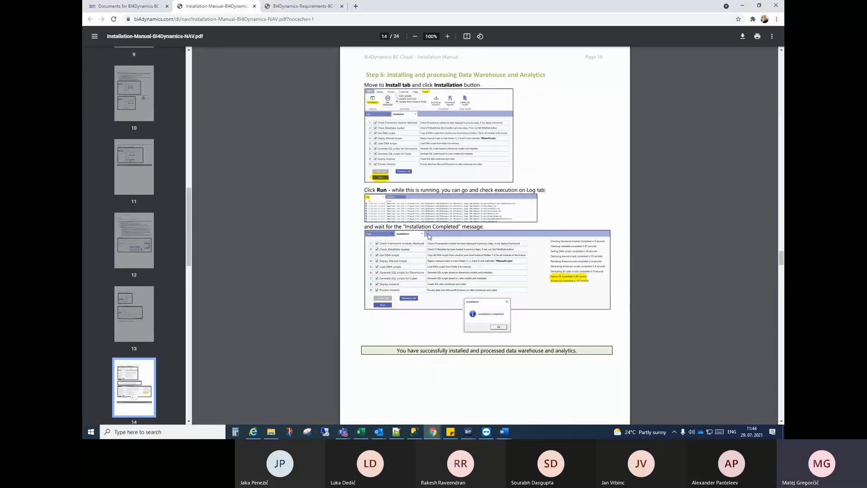
{"action": "scroll", "coordinate": [429, 239], "scroll_direction": "down", "scroll_amount": 4}
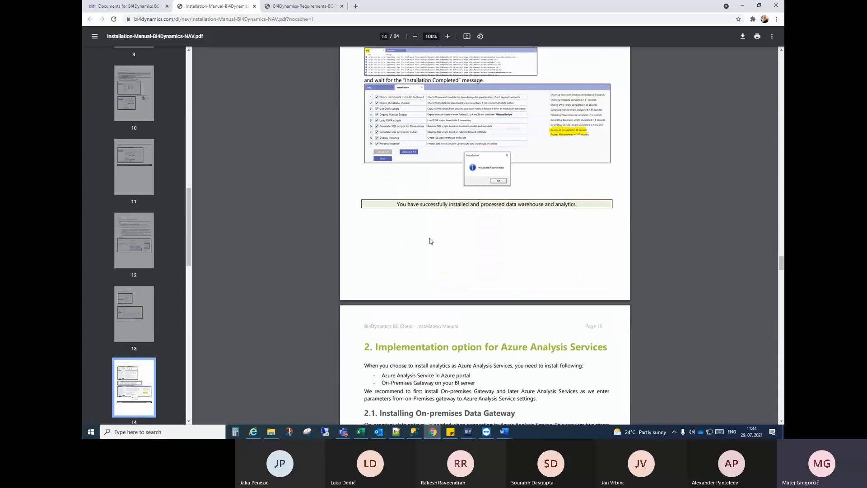
{"action": "scroll", "coordinate": [430, 238], "scroll_direction": "down", "scroll_amount": 4}
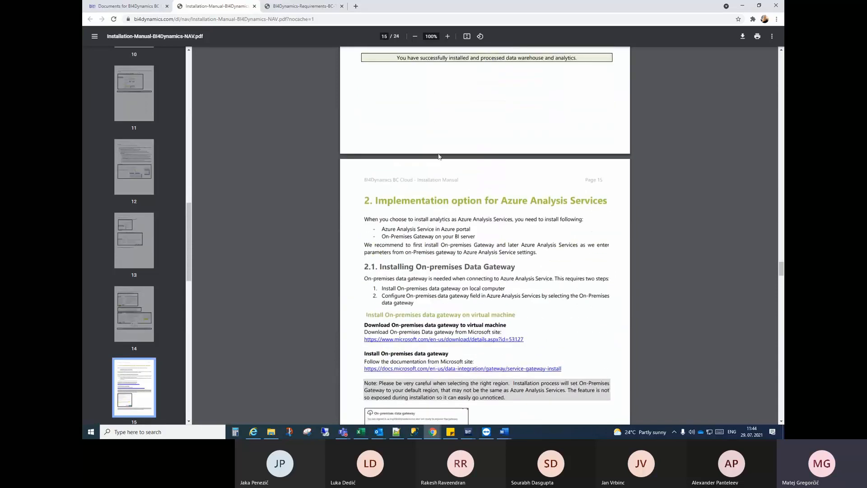
- Return to BI4Dynamics NAV and open the instance's module packages for review
{"action": "left_click", "coordinate": [742, 7]}
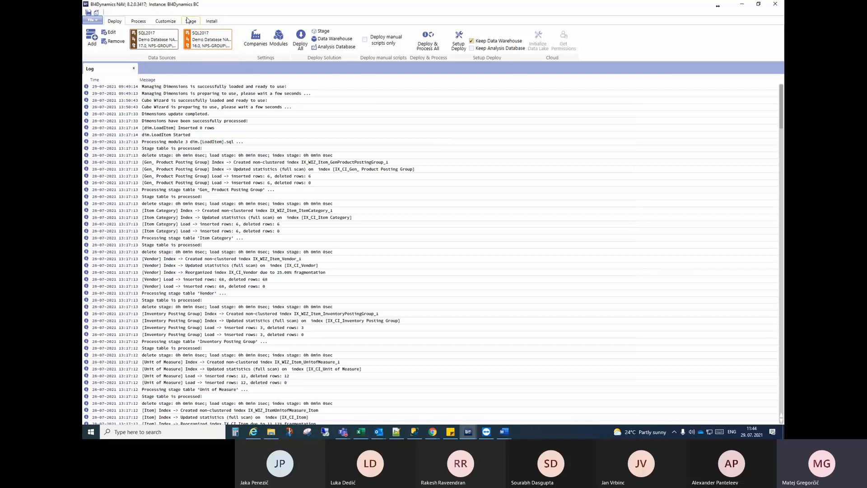
{"action": "left_click", "coordinate": [98, 20]}
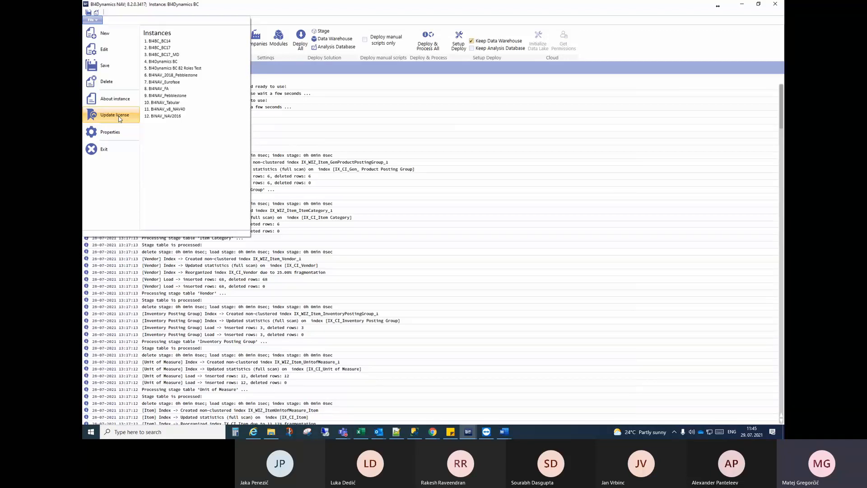
{"action": "left_click", "coordinate": [284, 50]}
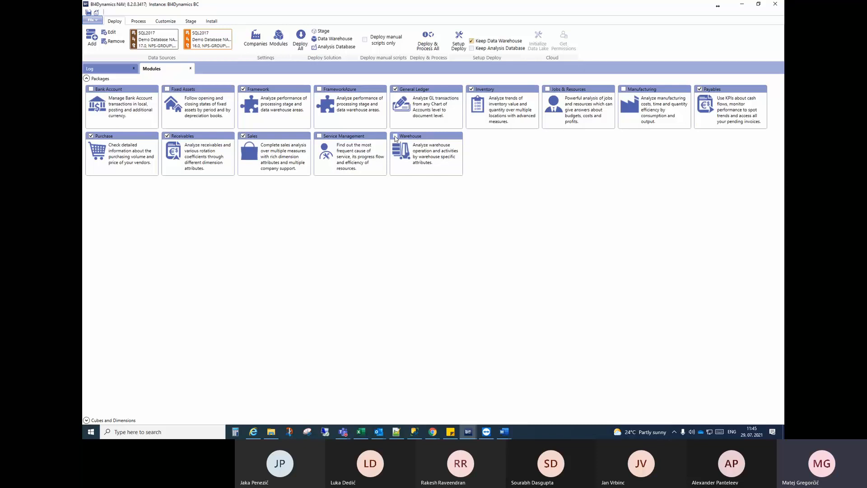
- Examine the instance's About information, including the registration key, warehouse server and collation, and close the About and Modules pages
{"action": "left_click", "coordinate": [93, 20]}
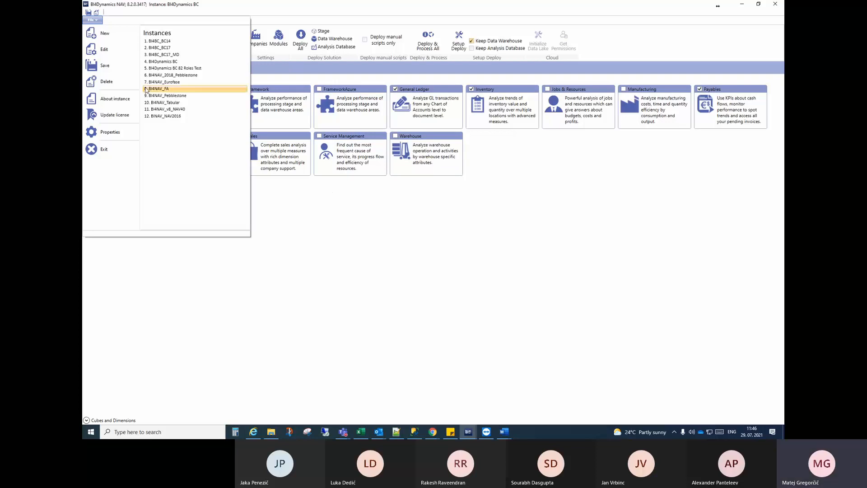
{"action": "left_click", "coordinate": [122, 102]}
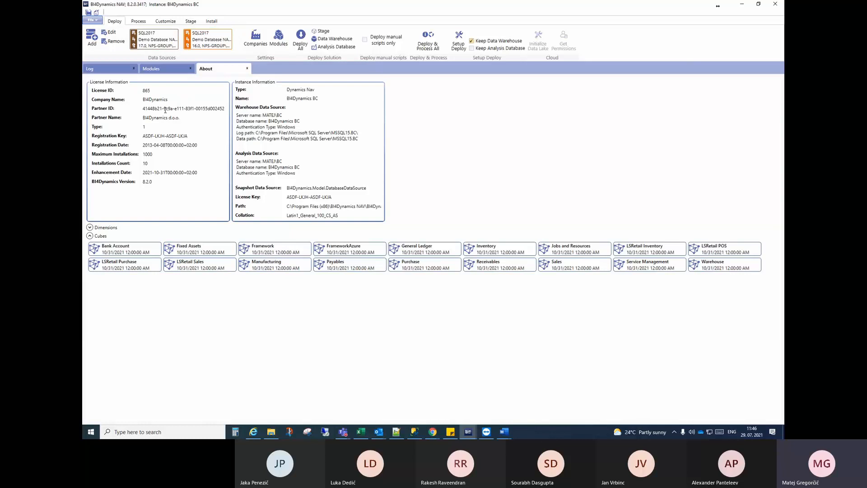
{"action": "left_click_drag", "start_coordinate": [143, 136], "coordinate": [188, 135]}
{"action": "left_click_drag", "start_coordinate": [263, 115], "coordinate": [285, 114]}
{"action": "left_click_drag", "start_coordinate": [300, 215], "coordinate": [346, 219]}
{"action": "left_click", "coordinate": [346, 219]}
{"action": "left_click_drag", "start_coordinate": [187, 135], "coordinate": [143, 136]}
{"action": "left_click", "coordinate": [247, 69]}
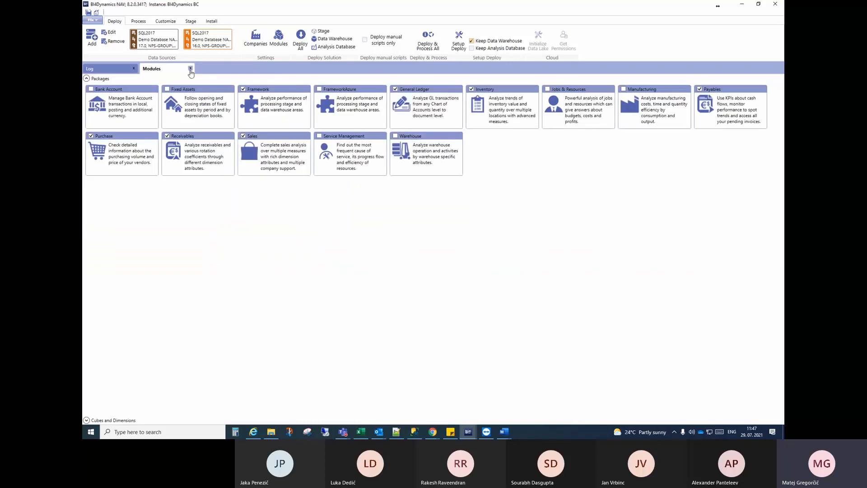
{"action": "left_click", "coordinate": [190, 69]}
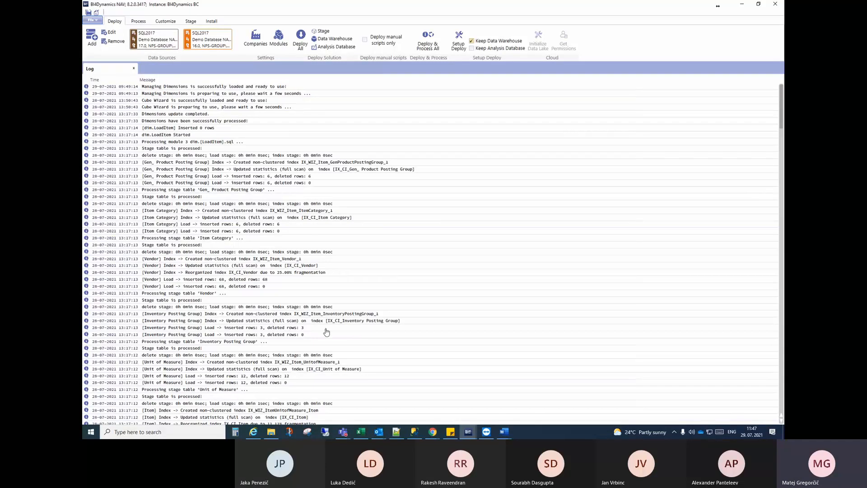
- Switch to Chrome and review the manual's sections on testing additional resources and adding a data source
{"action": "left_click", "coordinate": [432, 433]}
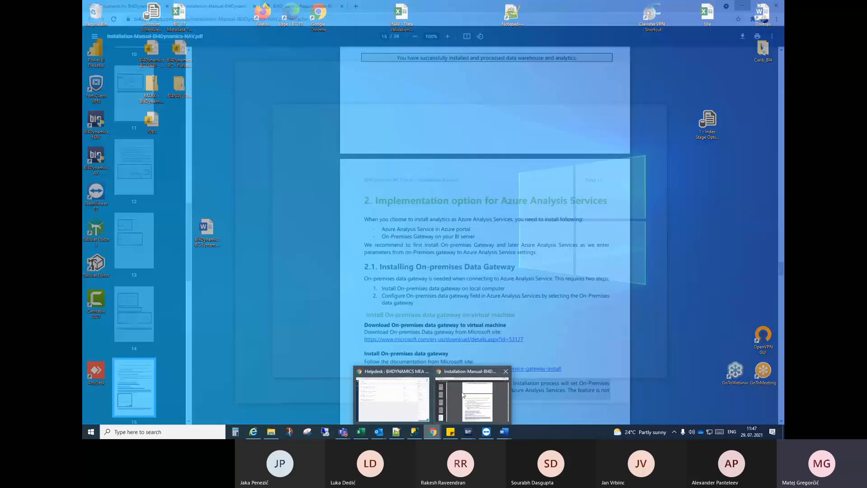
{"action": "left_click", "coordinate": [462, 394]}
{"action": "scroll", "coordinate": [426, 225], "scroll_direction": "up", "scroll_amount": 20}
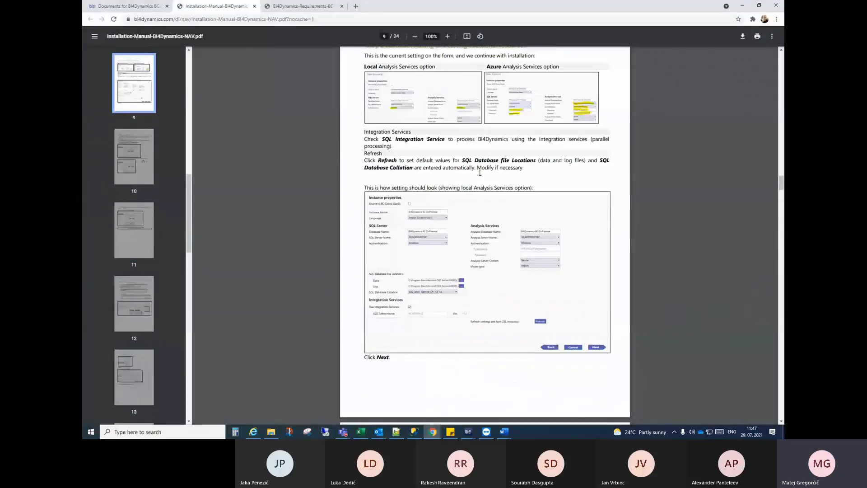
{"action": "scroll", "coordinate": [479, 172], "scroll_direction": "up", "scroll_amount": 2}
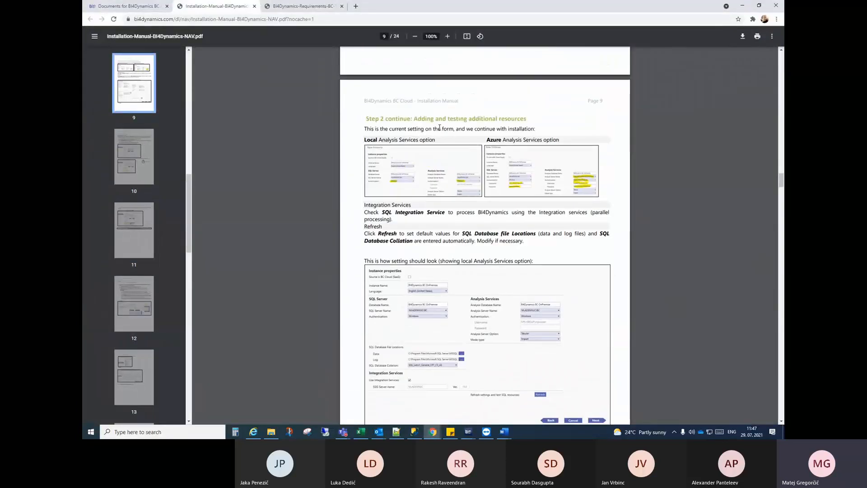
{"action": "scroll", "coordinate": [413, 216], "scroll_direction": "down", "scroll_amount": 2}
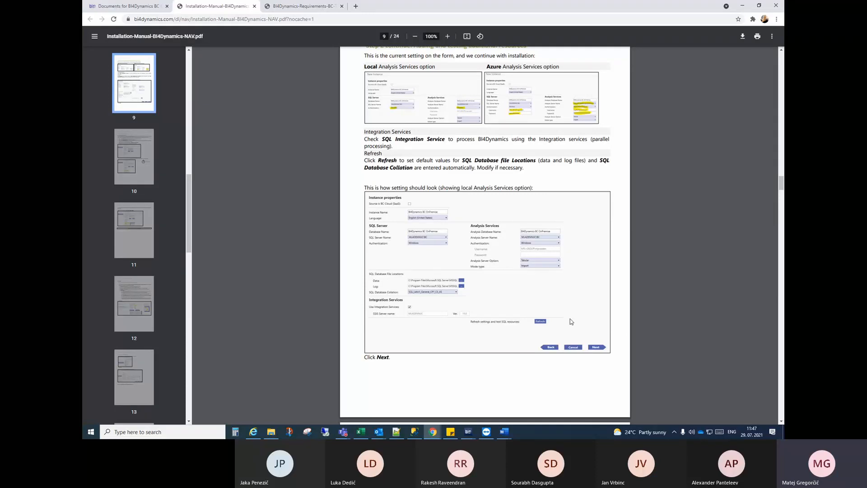
{"action": "scroll", "coordinate": [569, 318], "scroll_direction": "down", "scroll_amount": 5}
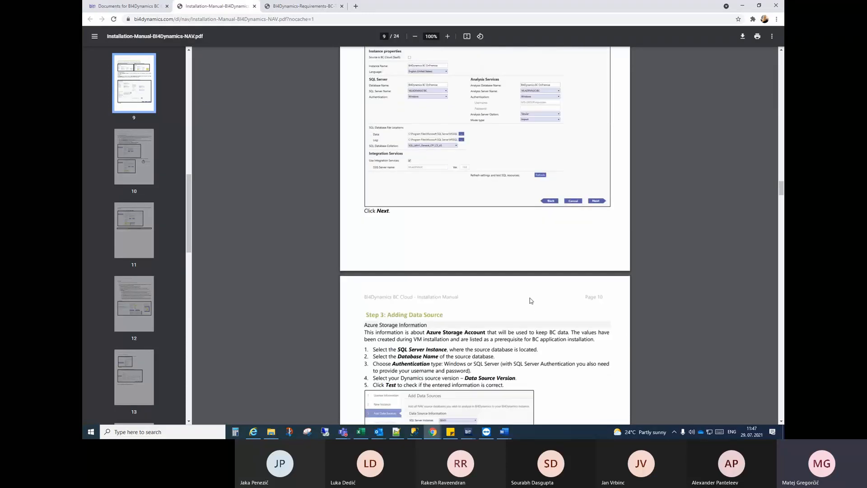
{"action": "scroll", "coordinate": [509, 256], "scroll_direction": "down", "scroll_amount": 3}
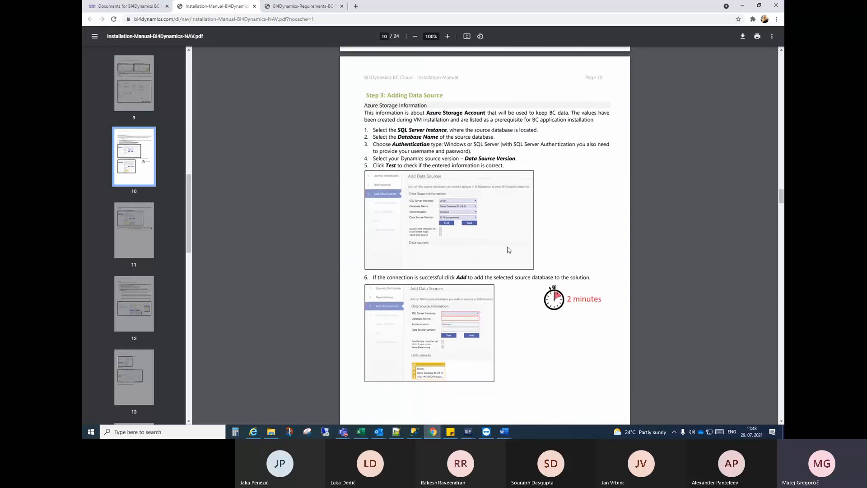
{"action": "scroll", "coordinate": [509, 249], "scroll_direction": "down", "scroll_amount": 3}
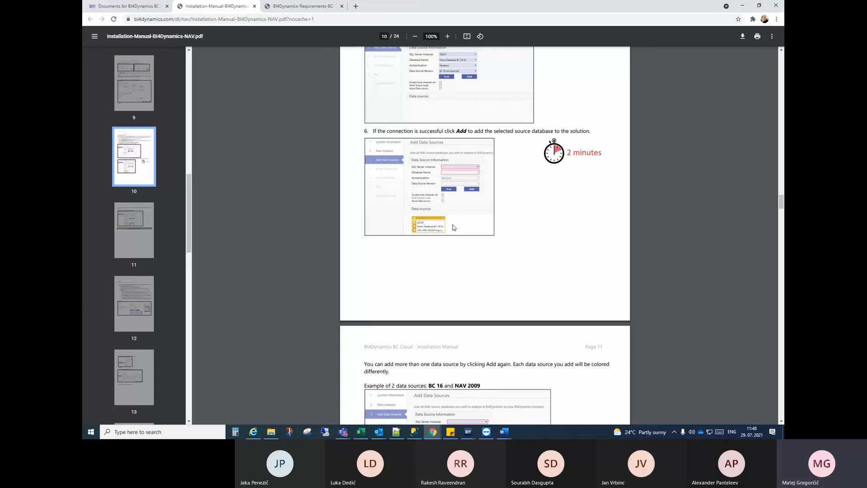
- Switch to the BI4Dynamics NAV window that shows the BI4Dynamics BC instance's log
{"action": "left_click", "coordinate": [465, 433]}
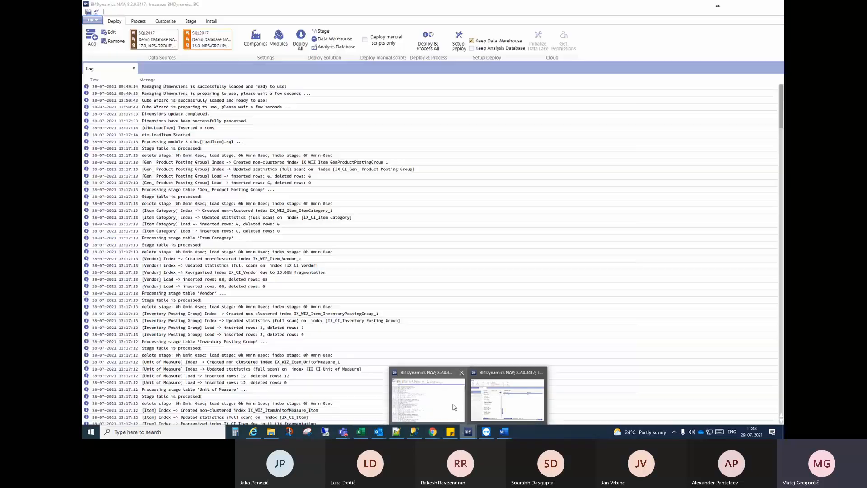
{"action": "left_click", "coordinate": [453, 407]}
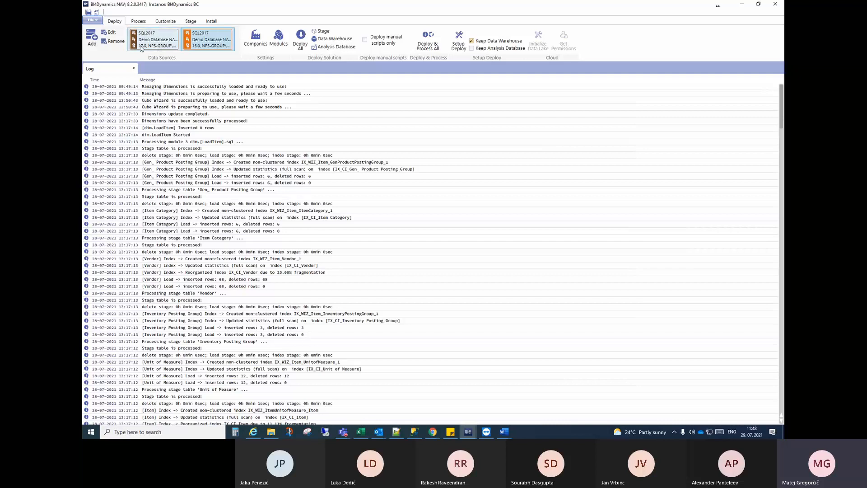
- Try to add Demo Database NAV (11-0)CompYES on SQL2017 as a data source with version NAV 2018
{"action": "left_click", "coordinate": [92, 38]}
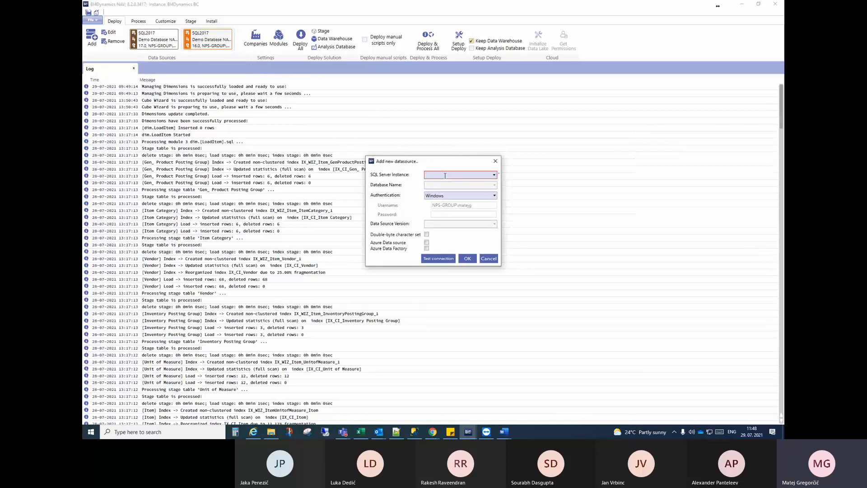
{"action": "type", "text": "SQL2017"}
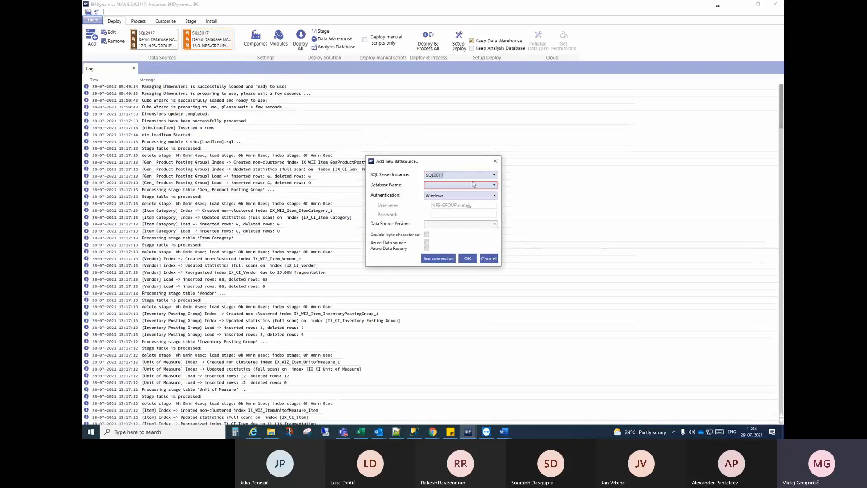
{"action": "left_click", "coordinate": [495, 186]}
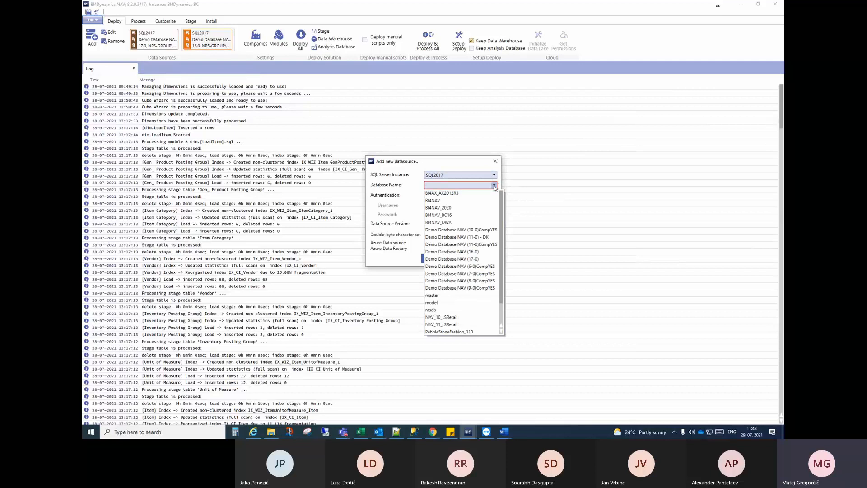
{"action": "left_click", "coordinate": [483, 245]}
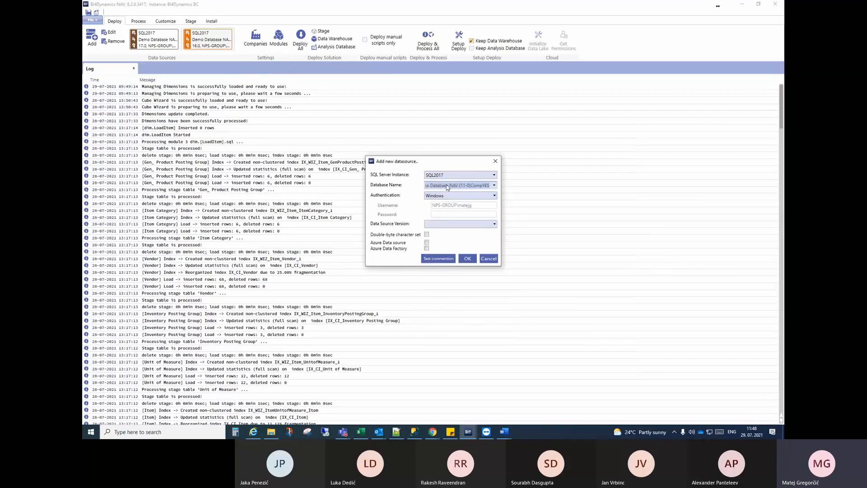
{"action": "left_click", "coordinate": [441, 224]}
{"action": "left_click", "coordinate": [456, 267]}
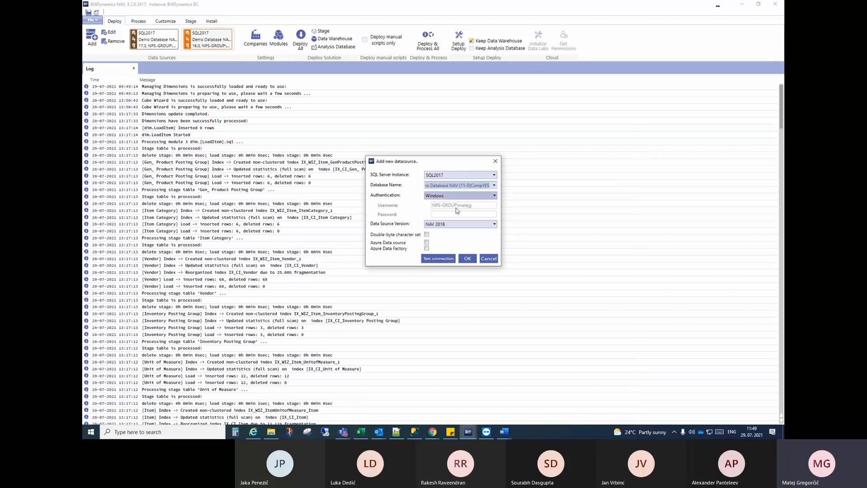
{"action": "left_click", "coordinate": [467, 258]}
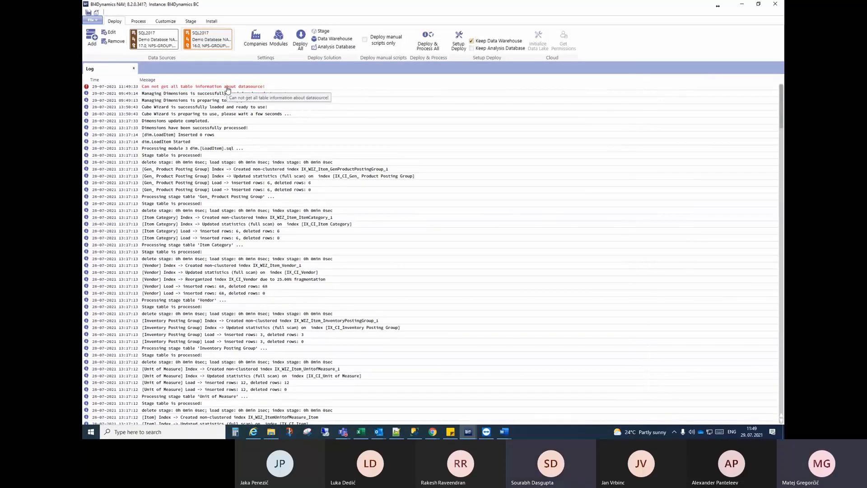
- Examine the detailed description of the newest log entry
{"action": "left_click", "coordinate": [228, 89]}
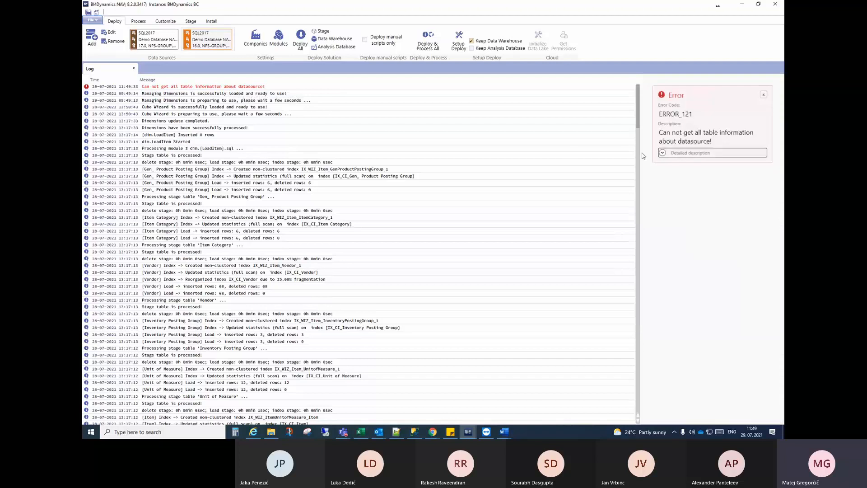
{"action": "left_click", "coordinate": [667, 155]}
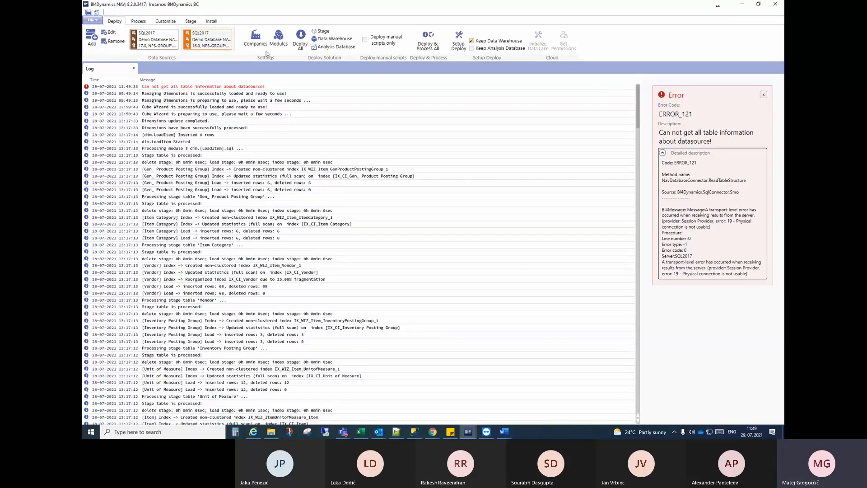
- Add the SQL2017 database Demo Database NAV (11-0)CompYES as a data source with version NAV 2018, testing its connection first
{"action": "left_click", "coordinate": [91, 38]}
{"action": "type", "text": "SQL2017"}
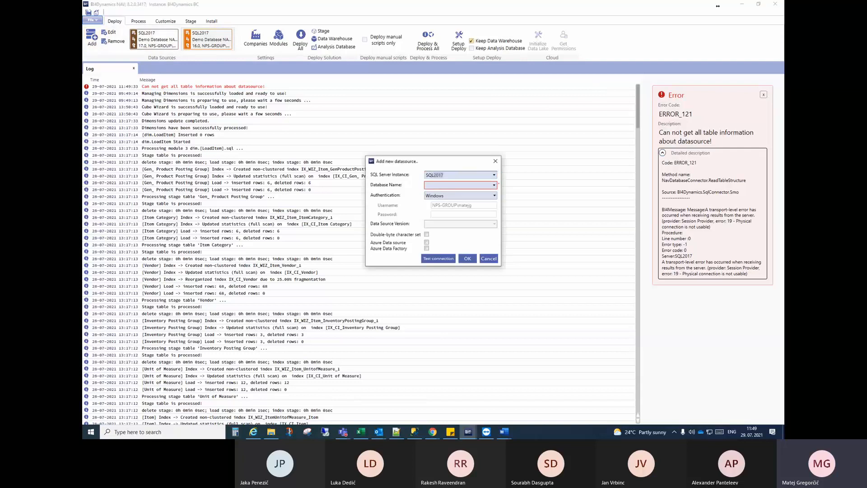
{"action": "left_click", "coordinate": [494, 185]}
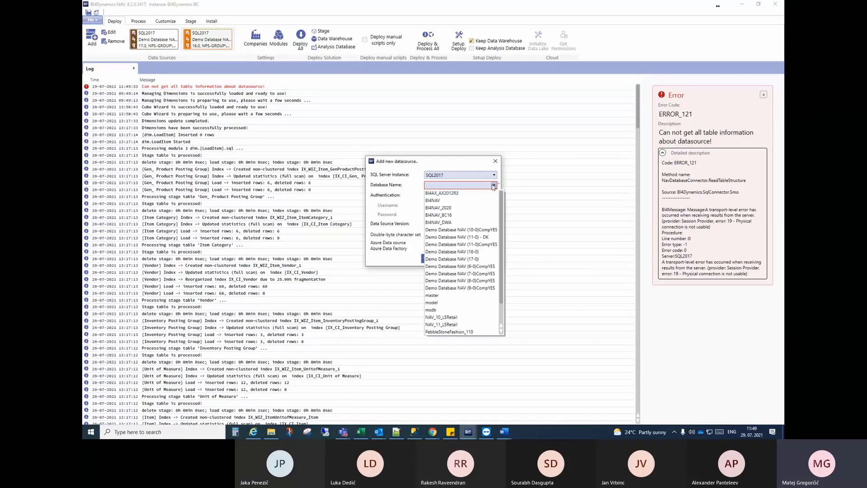
{"action": "left_click", "coordinate": [482, 244]}
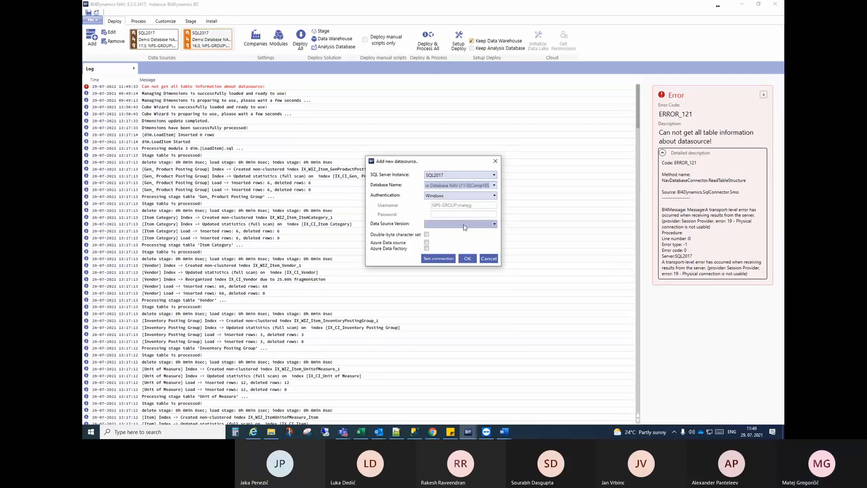
{"action": "left_click", "coordinate": [464, 224]}
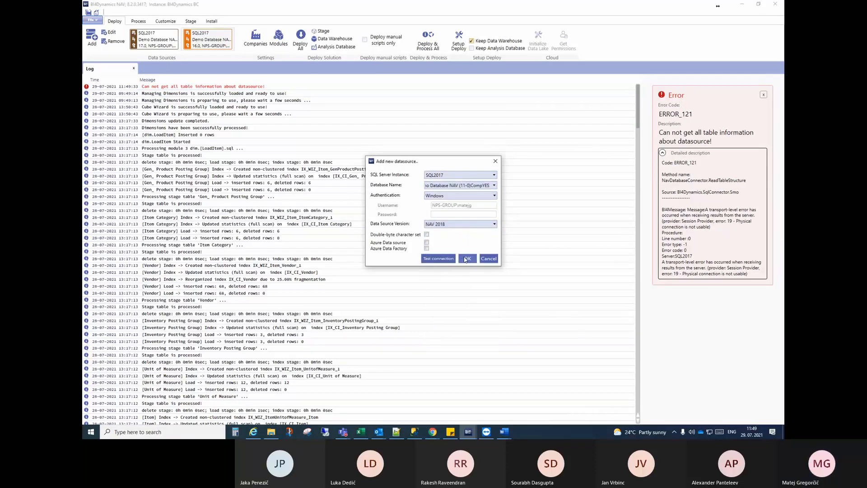
{"action": "left_click", "coordinate": [438, 258]}
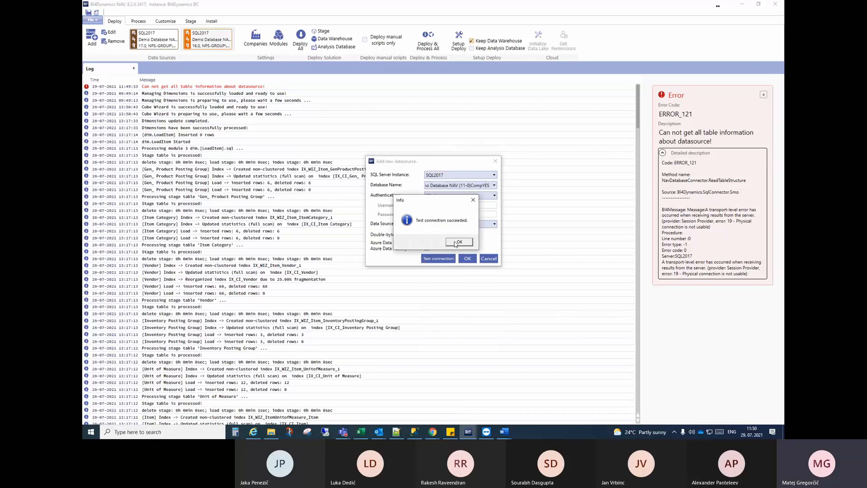
{"action": "left_click", "coordinate": [457, 243]}
{"action": "left_click", "coordinate": [462, 259]}
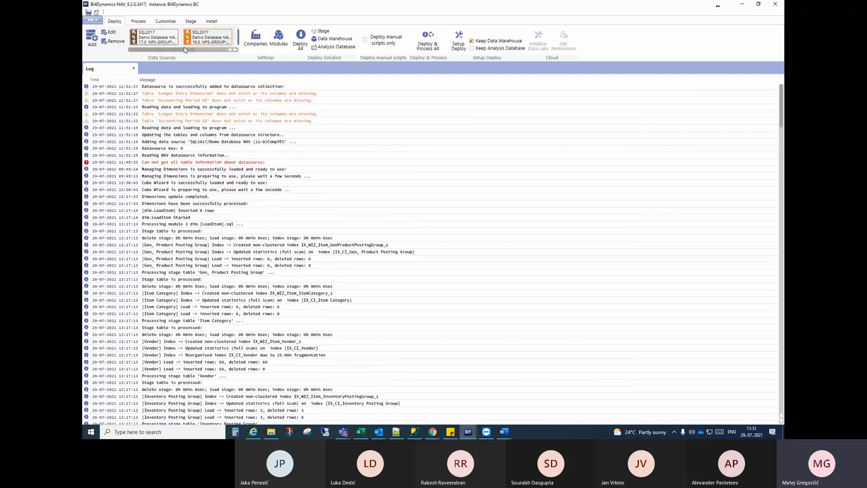
- Open the company configuration and include CRONUS International Ltd_ from the Demo Database NAV (11-0)CompYES data source
{"action": "left_click_drag", "start_coordinate": [185, 50], "coordinate": [219, 51]}
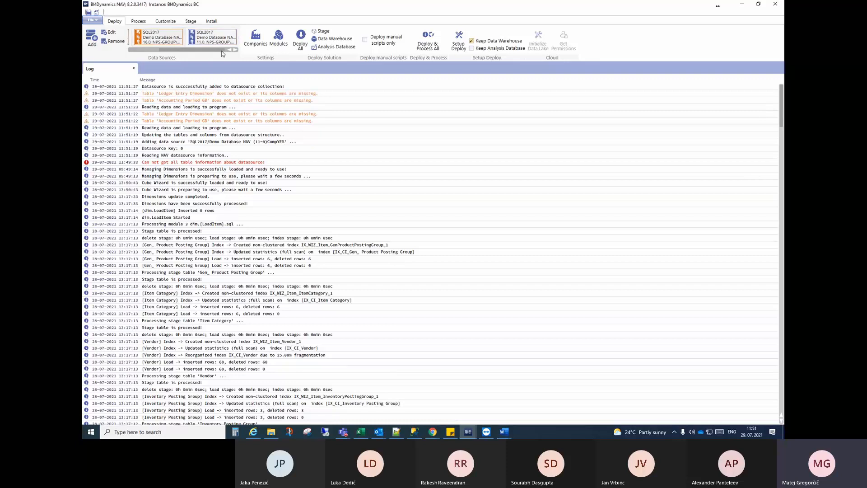
{"action": "mouse_move", "coordinate": [214, 50]}
{"action": "left_mouse_down"}
{"action": "mouse_move", "coordinate": [186, 50]}
{"action": "mouse_move", "coordinate": [217, 50]}
{"action": "left_mouse_up"}
{"action": "left_click", "coordinate": [260, 44]}
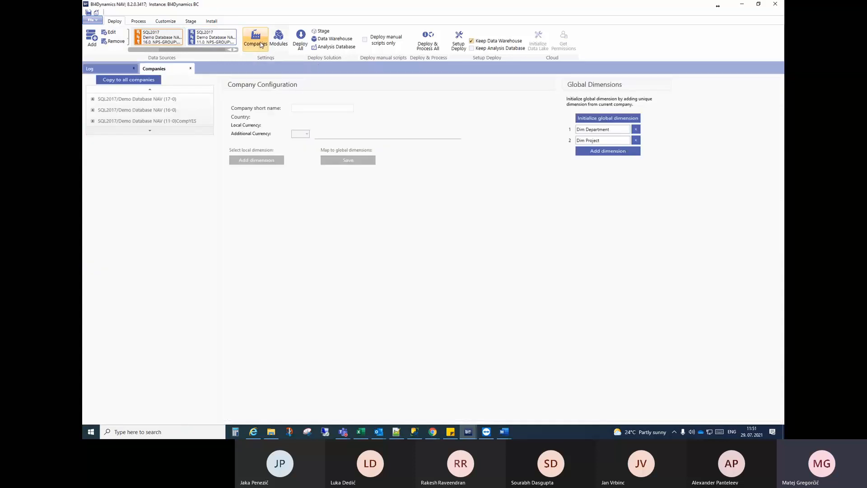
{"action": "left_click", "coordinate": [93, 99]}
{"action": "left_click", "coordinate": [92, 121]}
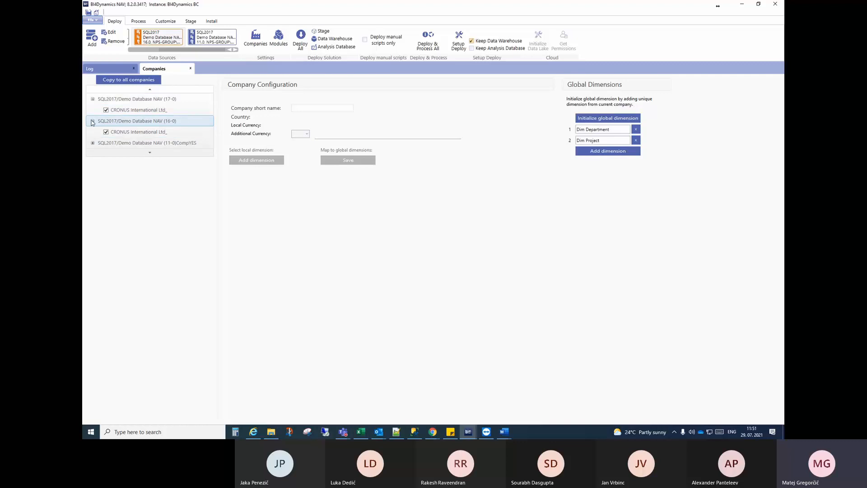
{"action": "left_click", "coordinate": [93, 143]}
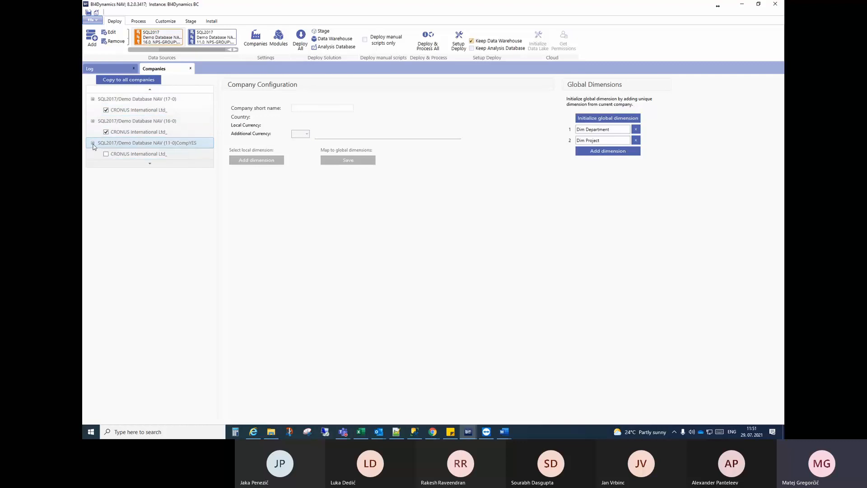
{"action": "left_click", "coordinate": [144, 154]}
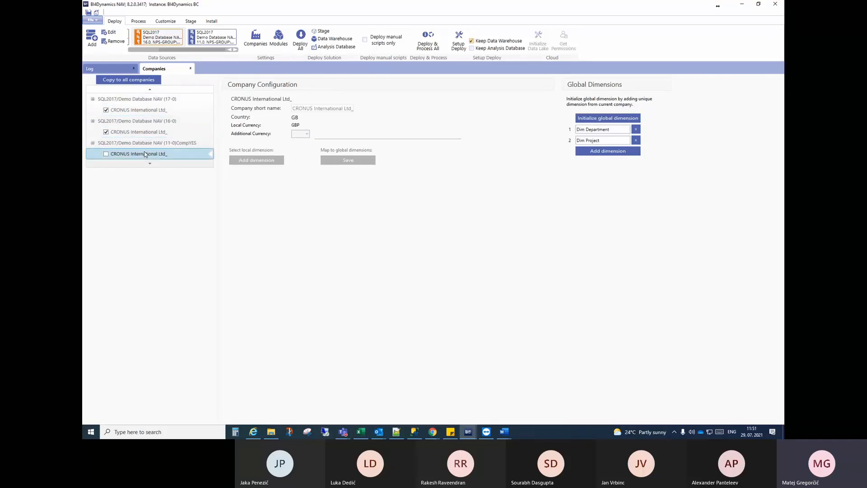
{"action": "left_click", "coordinate": [105, 154]}
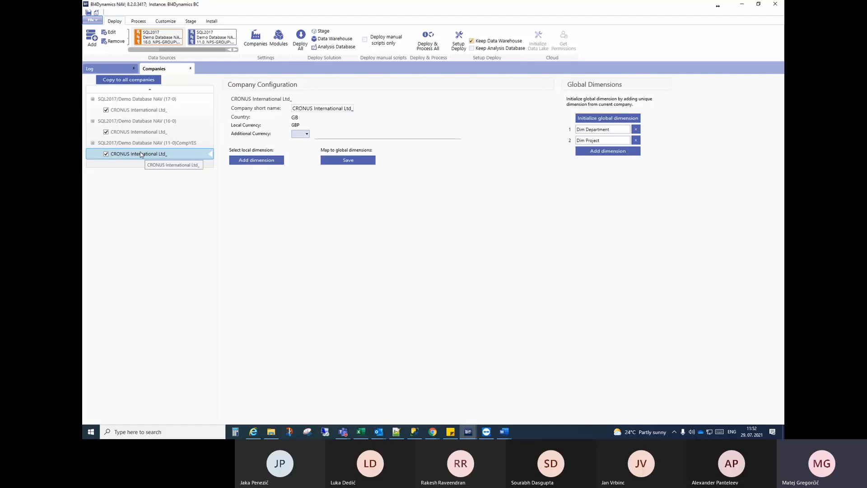
- Map the company's Department to Dim Department and Project to Dim Project, and delete the extra global dimensions Area and Business Group
{"action": "left_click", "coordinate": [273, 162]}
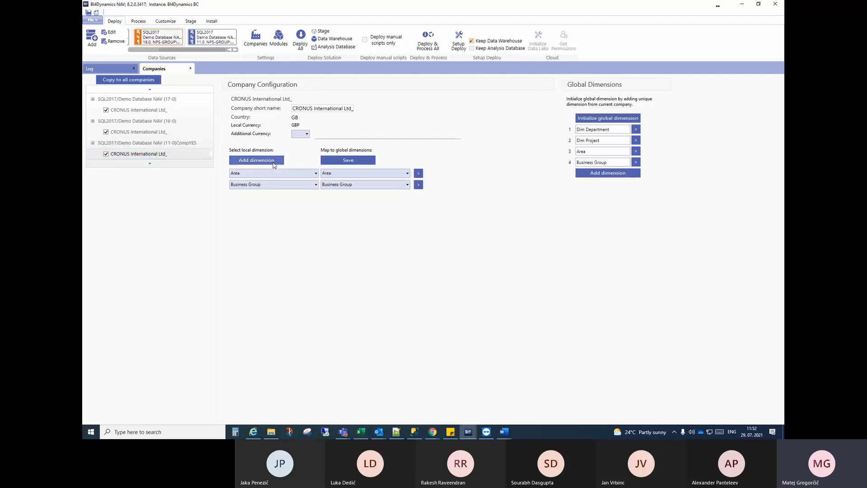
{"action": "left_click", "coordinate": [288, 174]}
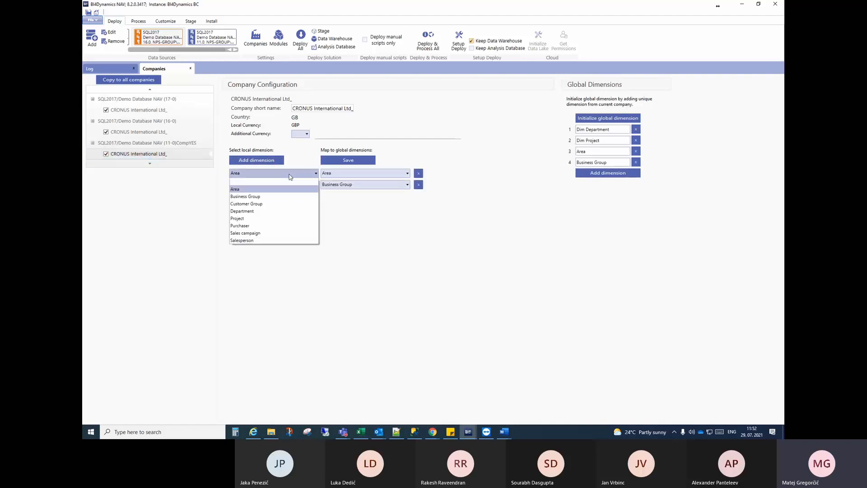
{"action": "left_click", "coordinate": [266, 207]}
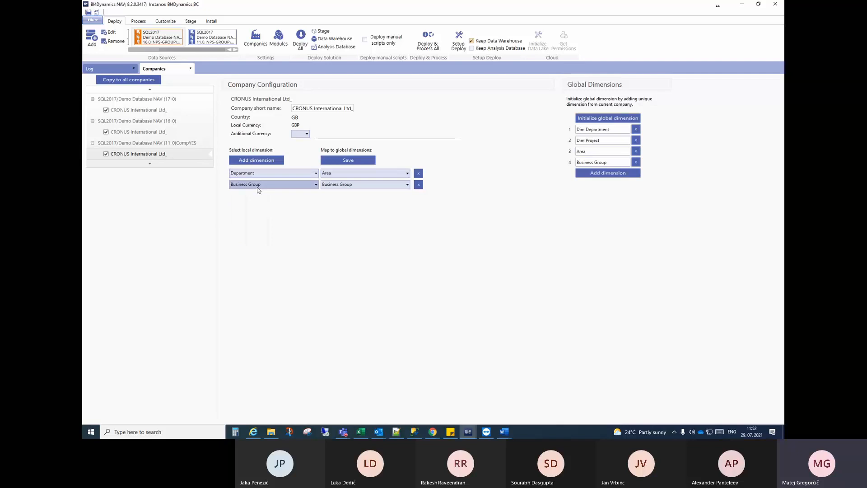
{"action": "left_click", "coordinate": [258, 189]}
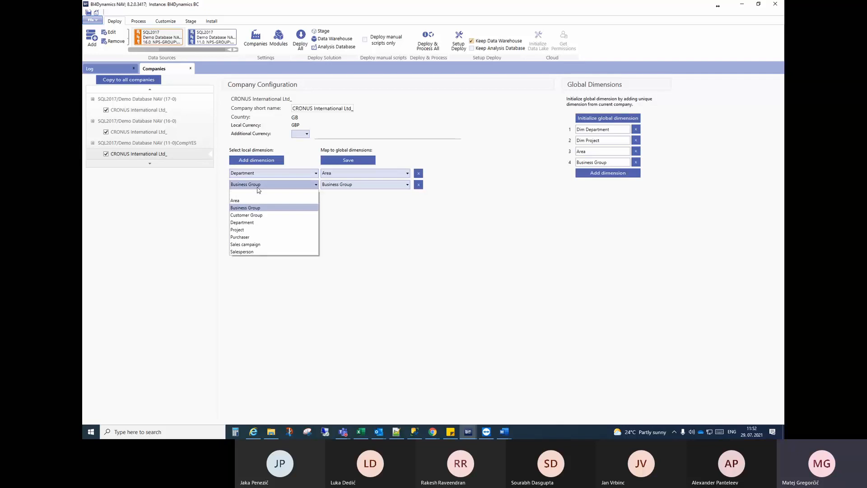
{"action": "left_click", "coordinate": [247, 231]}
{"action": "left_click", "coordinate": [346, 175]}
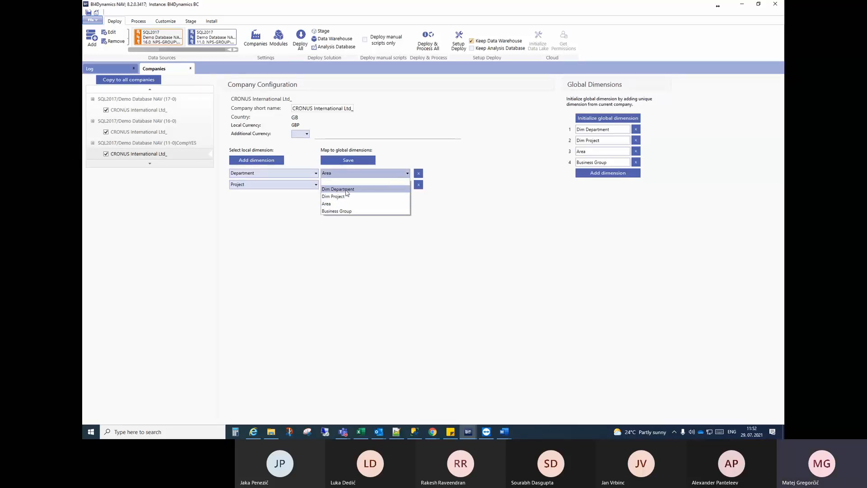
{"action": "left_click", "coordinate": [347, 189]}
{"action": "left_click", "coordinate": [363, 184]}
{"action": "left_click", "coordinate": [343, 207]}
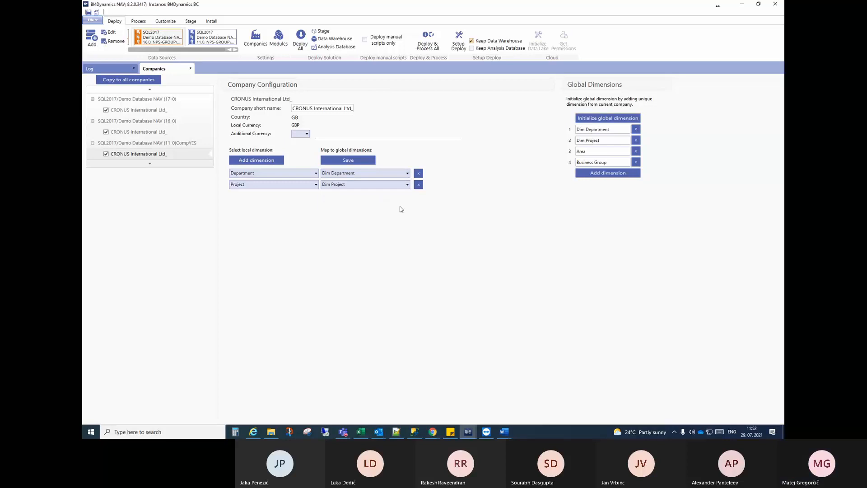
{"action": "left_click", "coordinate": [636, 154]}
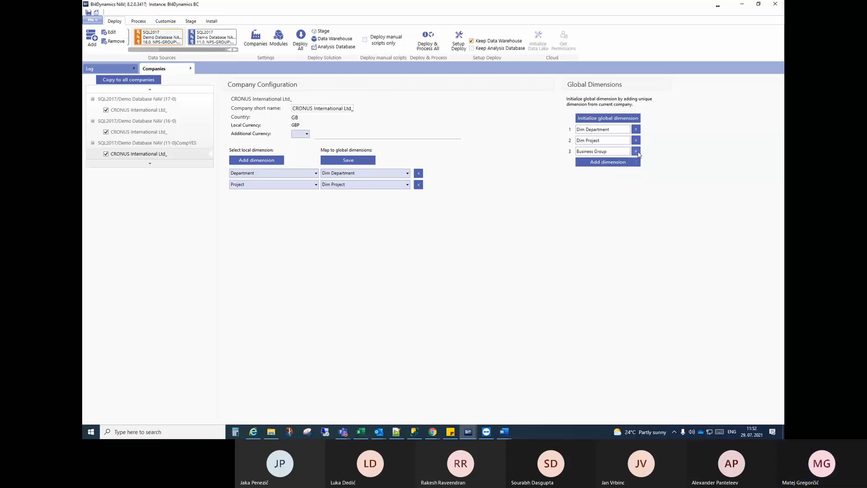
{"action": "left_click", "coordinate": [636, 152]}
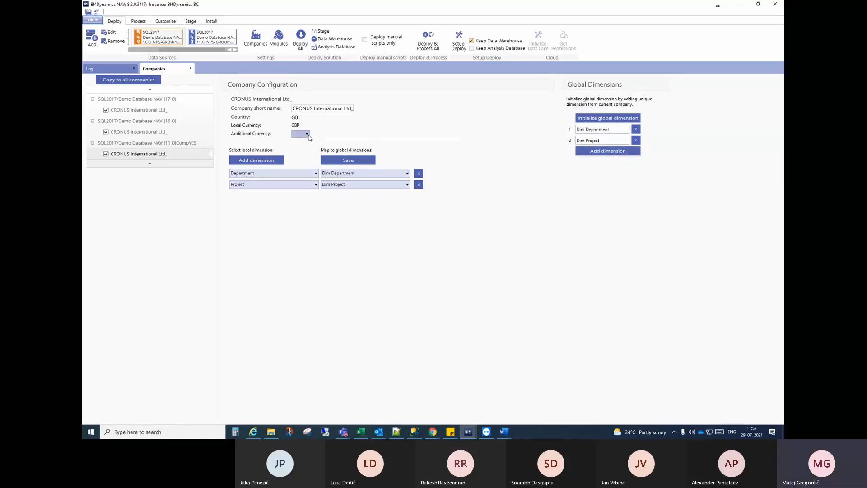
- Check the configurations of the other two companies and set the additional currency of the 11-0 data source's company to USD
{"action": "left_click", "coordinate": [129, 131]}
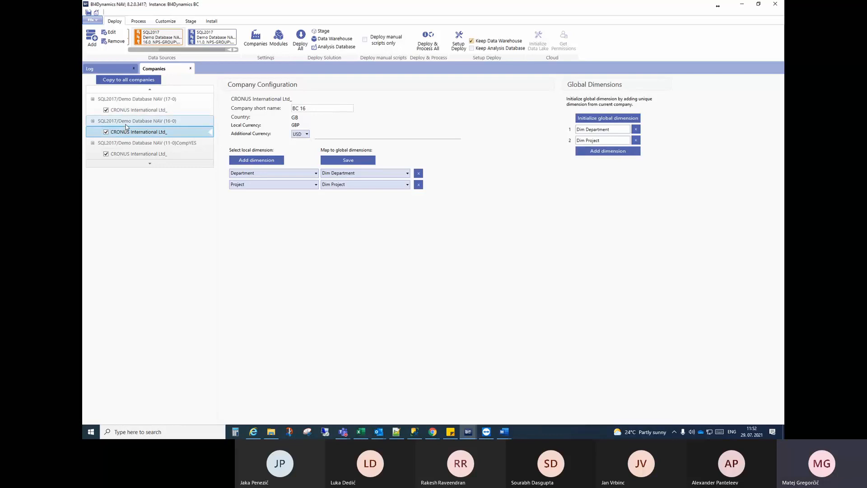
{"action": "left_click", "coordinate": [134, 111]}
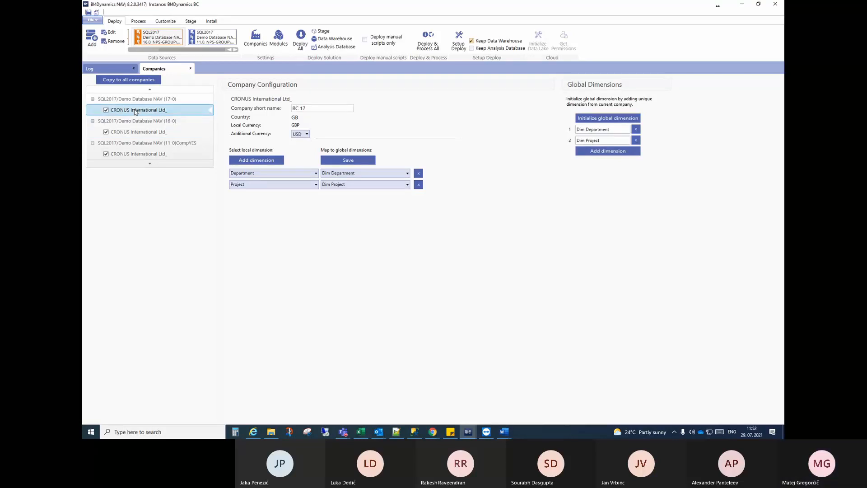
{"action": "left_click", "coordinate": [138, 154]}
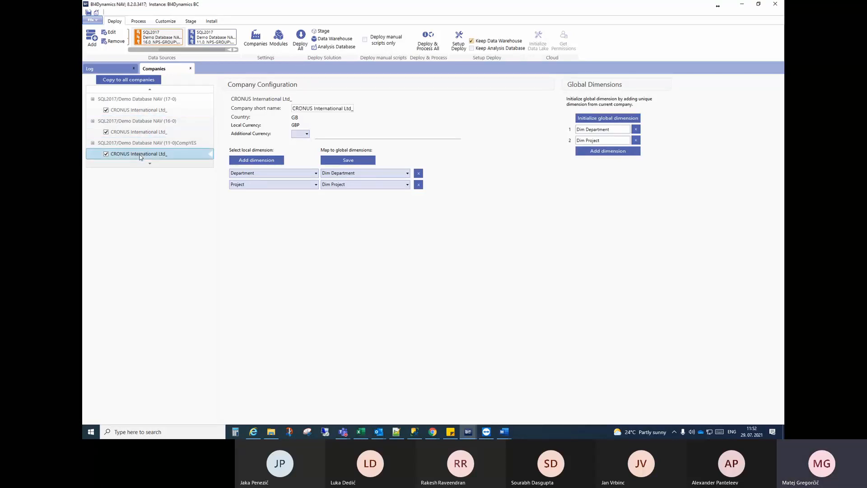
{"action": "left_click", "coordinate": [307, 134]}
{"action": "type", "text": "us"}
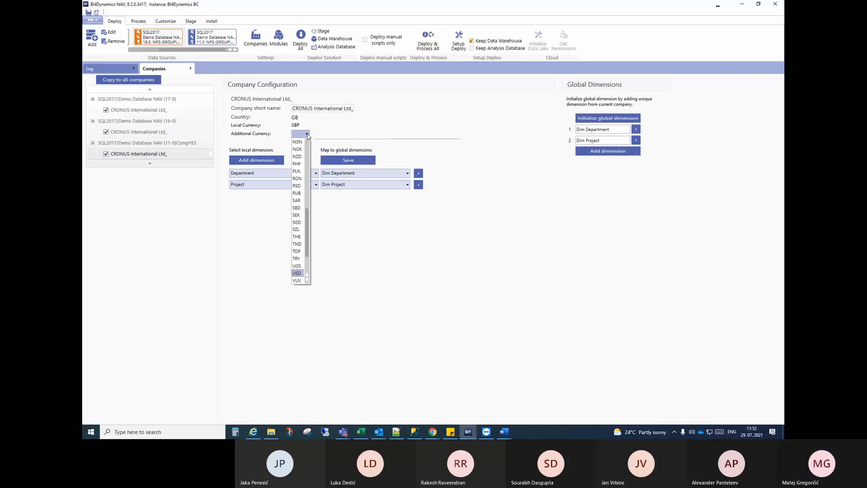
{"action": "key", "text": "Return"}
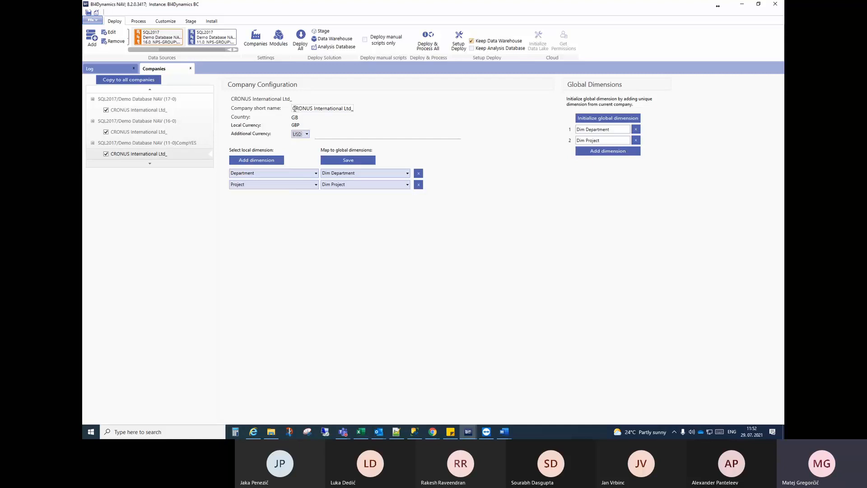
- Set the short name of the 11-0 data source's company to NAV 2018 and compare it with the 16-0 company's configuration
{"action": "left_click_drag", "start_coordinate": [293, 109], "coordinate": [424, 110]}
{"action": "type", "text": "NA"}
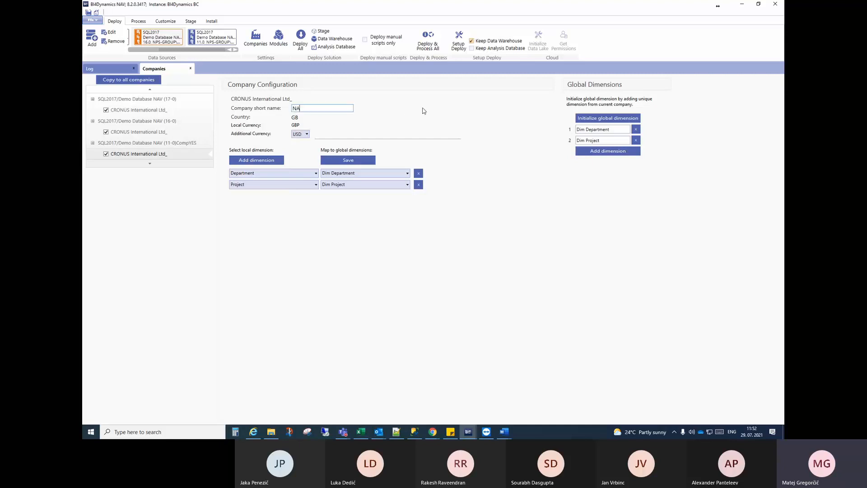
{"action": "type", "text": "V 2018"}
{"action": "left_click", "coordinate": [158, 133]}
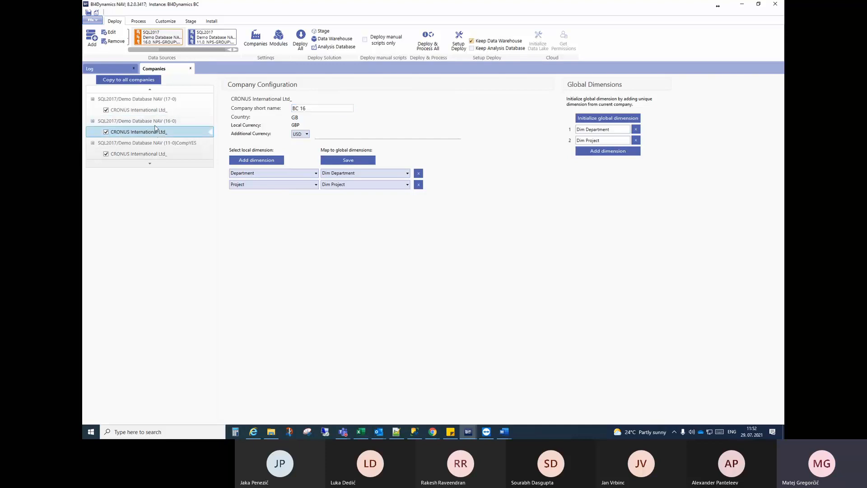
{"action": "left_click", "coordinate": [152, 153]}
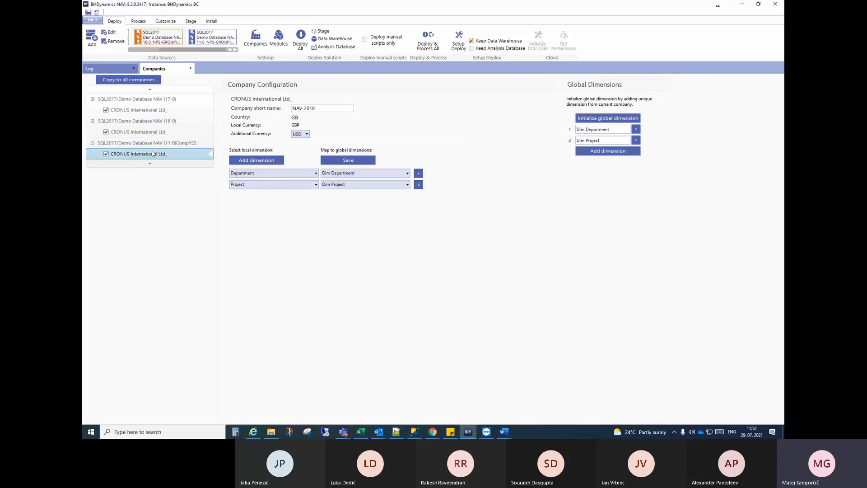
- Try NAV 11 as the company's short name and change it back to NAV 2018
{"action": "left_click", "coordinate": [324, 108]}
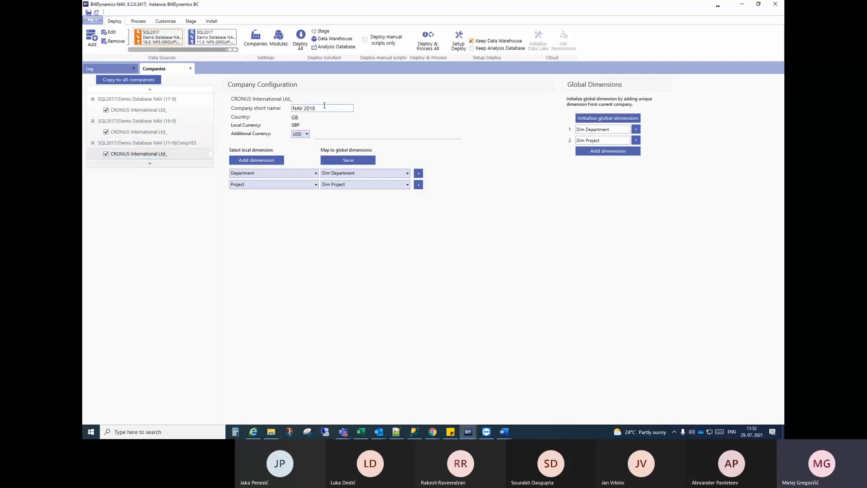
{"action": "left_click_drag", "start_coordinate": [324, 105], "coordinate": [303, 108]}
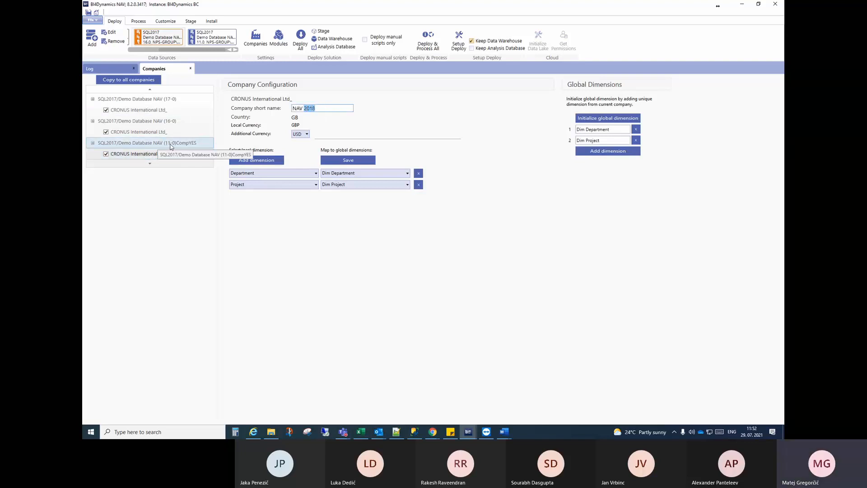
{"action": "type", "text": "11"}
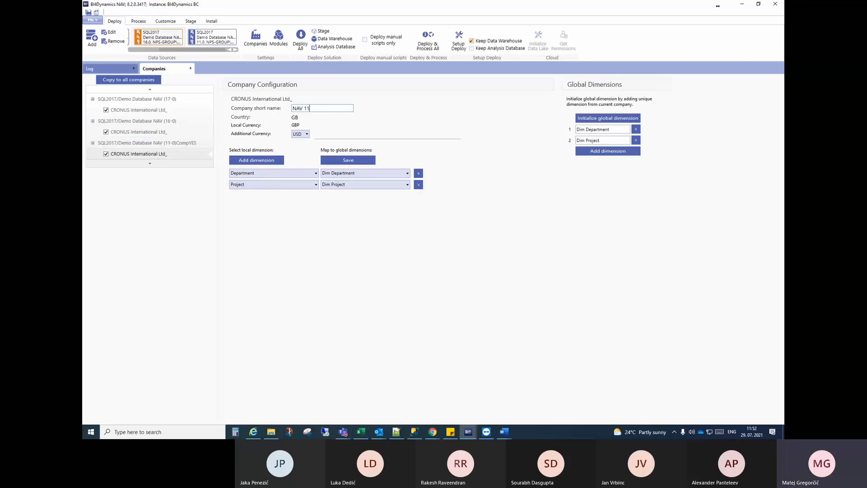
{"action": "key", "text": "BackSpace"}
{"action": "key", "text": "BackSpace"}
{"action": "type", "text": "2018"}
- Save the dimension mapping of the 11-0 data source's company
{"action": "left_click", "coordinate": [333, 161]}
{"action": "left_click", "coordinate": [337, 161]}
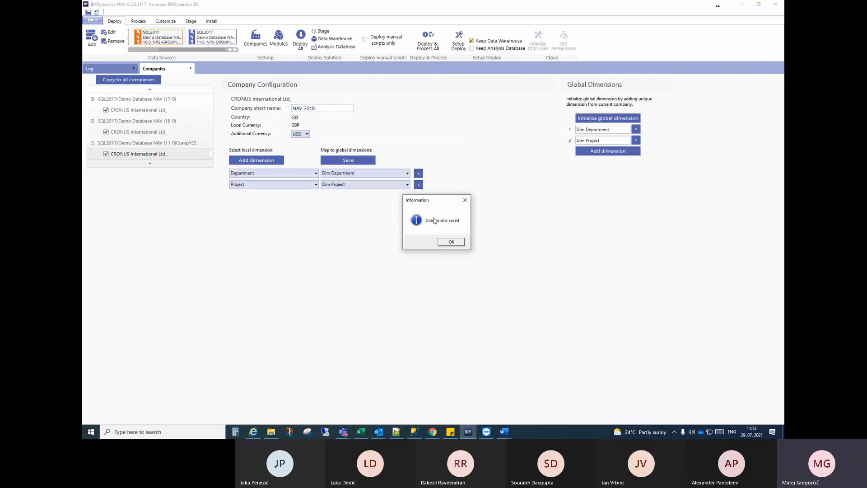
{"action": "left_click", "coordinate": [451, 242]}
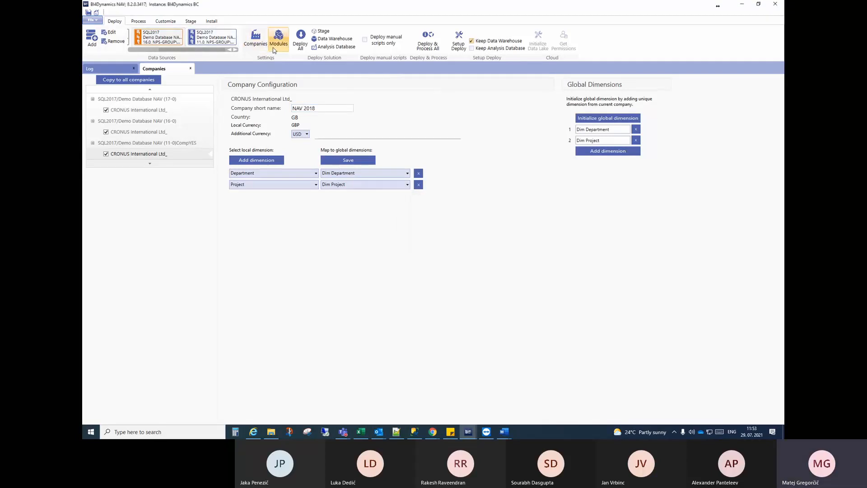
- View the selected module packages, and switch to the installation manual in Chrome to read the sections on selecting modules and installing the data warehouse
{"action": "left_click", "coordinate": [273, 49]}
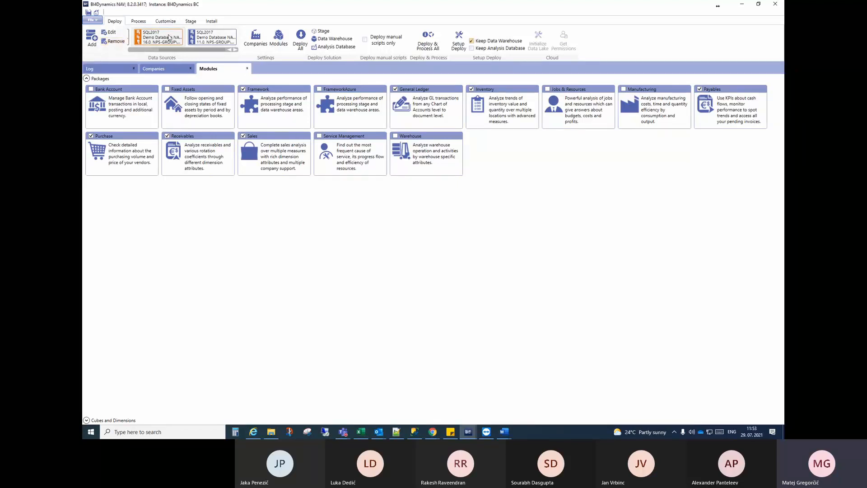
{"action": "left_click", "coordinate": [468, 431]}
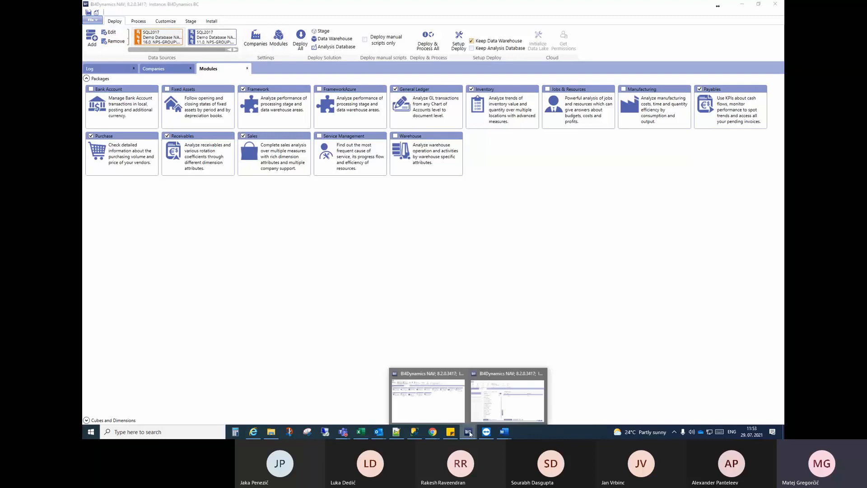
{"action": "mouse_move", "coordinate": [500, 402]}
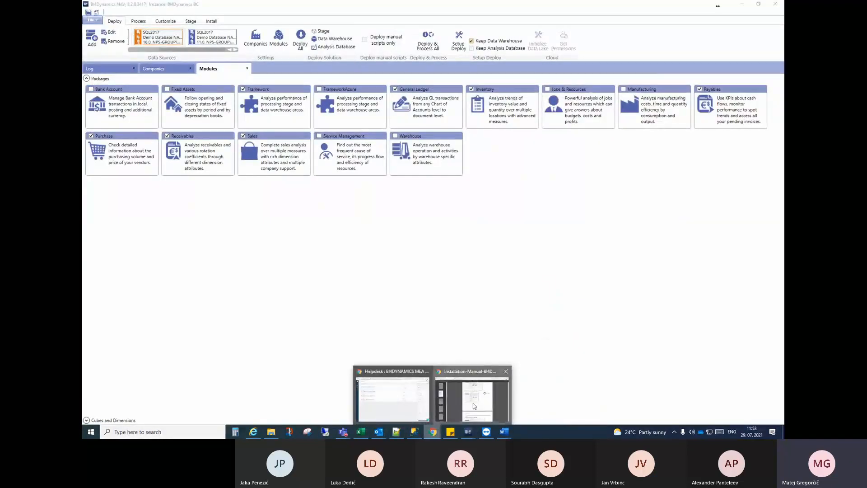
{"action": "left_click", "coordinate": [474, 403]}
{"action": "scroll", "coordinate": [485, 225], "scroll_direction": "down", "scroll_amount": 5}
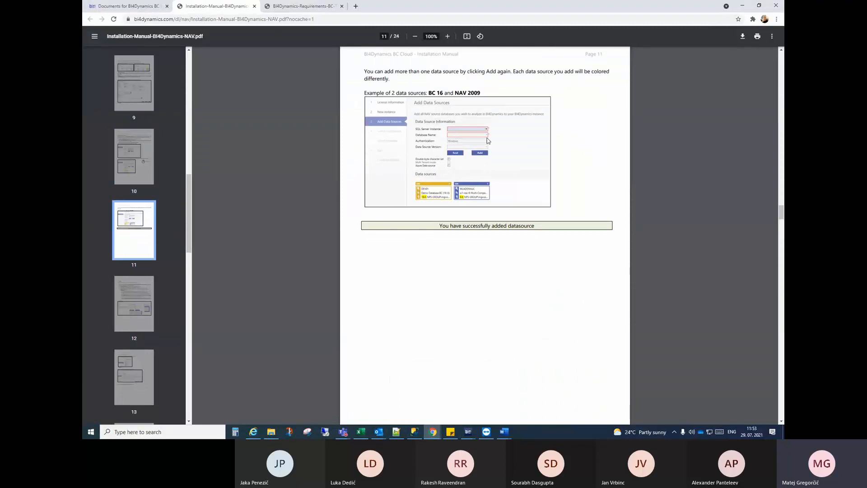
{"action": "scroll", "coordinate": [468, 155], "scroll_direction": "down", "scroll_amount": 2}
{"action": "scroll", "coordinate": [468, 154], "scroll_direction": "down", "scroll_amount": 10}
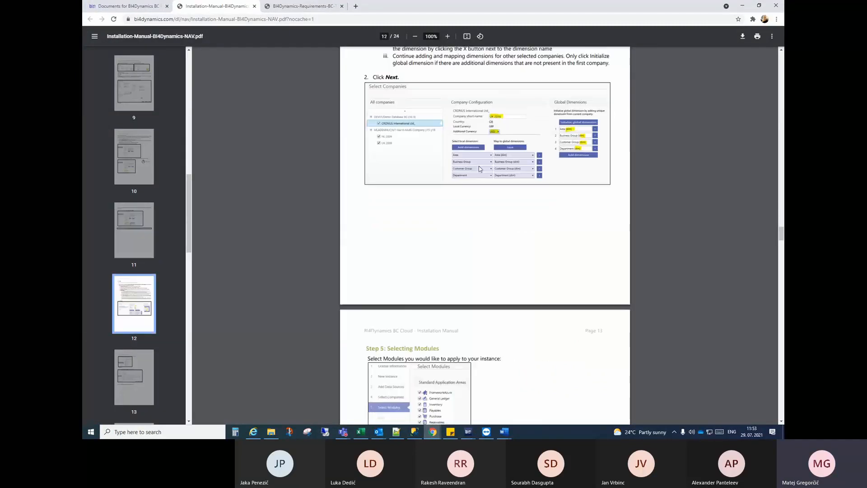
{"action": "scroll", "coordinate": [485, 195], "scroll_direction": "down", "scroll_amount": 3}
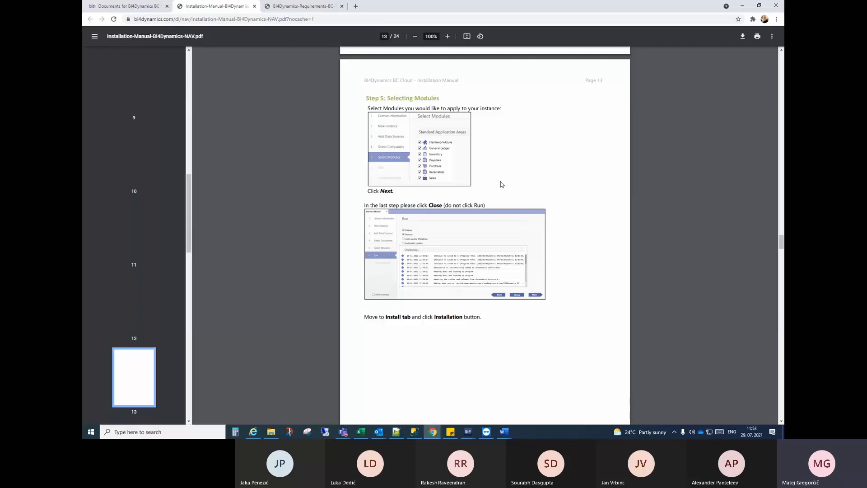
{"action": "scroll", "coordinate": [501, 184], "scroll_direction": "up", "scroll_amount": 6}
{"action": "scroll", "coordinate": [520, 185], "scroll_direction": "down", "scroll_amount": 6}
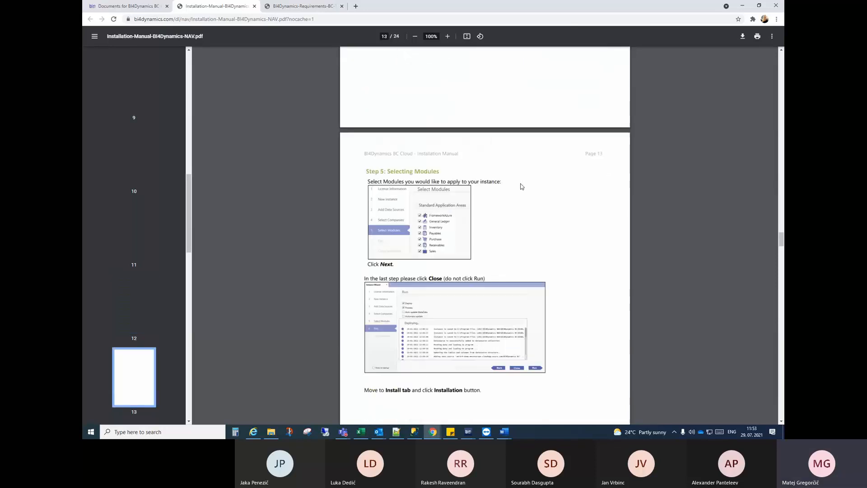
{"action": "scroll", "coordinate": [449, 166], "scroll_direction": "down", "scroll_amount": 10}
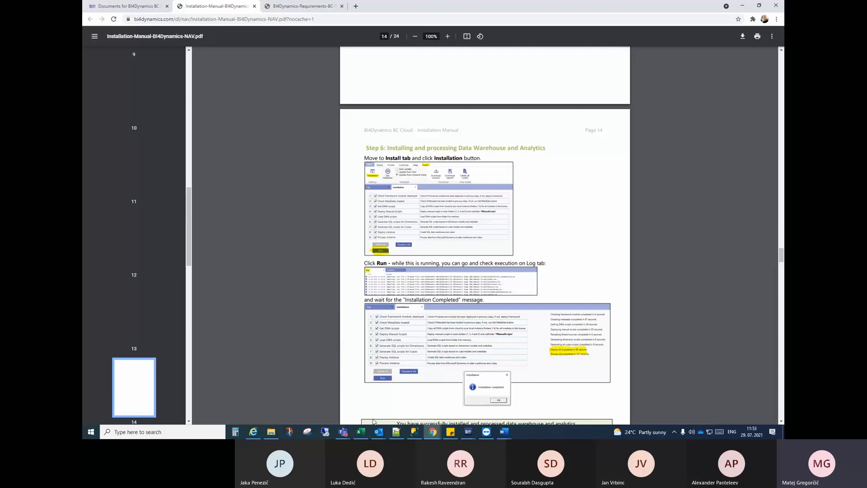
- Switch back to BI4Dynamics NAV, close the modules overview and open the list of installation steps
{"action": "mouse_move", "coordinate": [468, 433]}
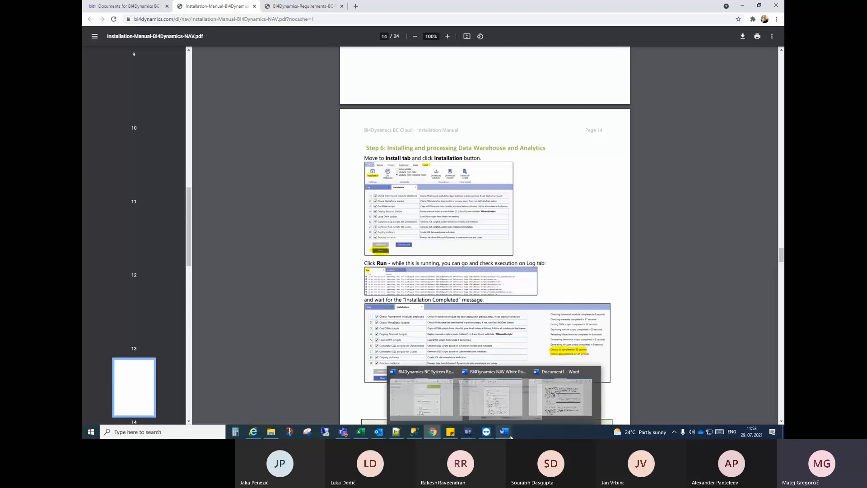
{"action": "left_click", "coordinate": [466, 435]}
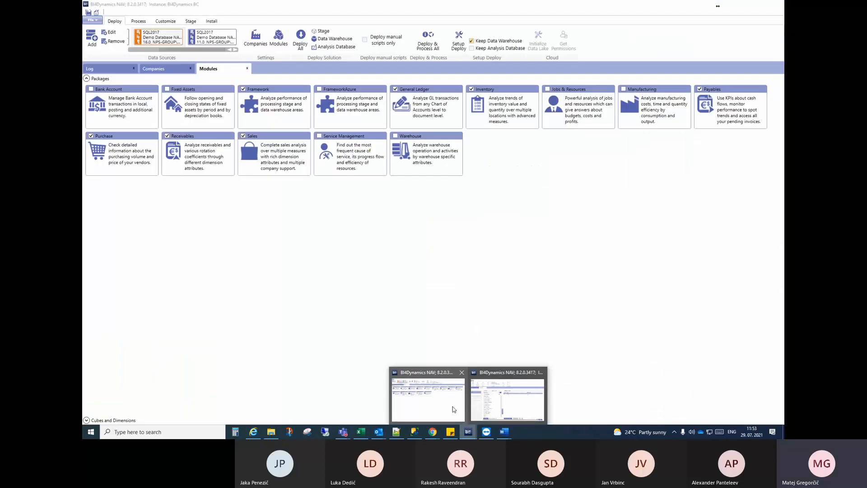
{"action": "left_click", "coordinate": [452, 406]}
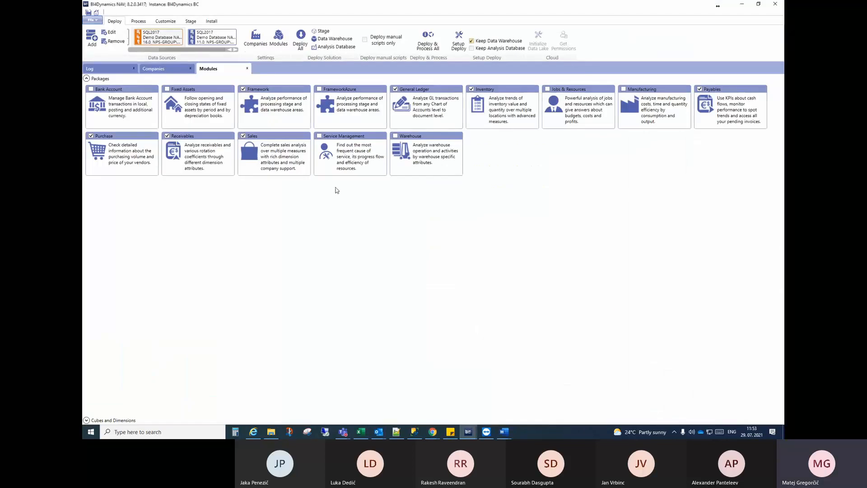
{"action": "left_click", "coordinate": [247, 68]}
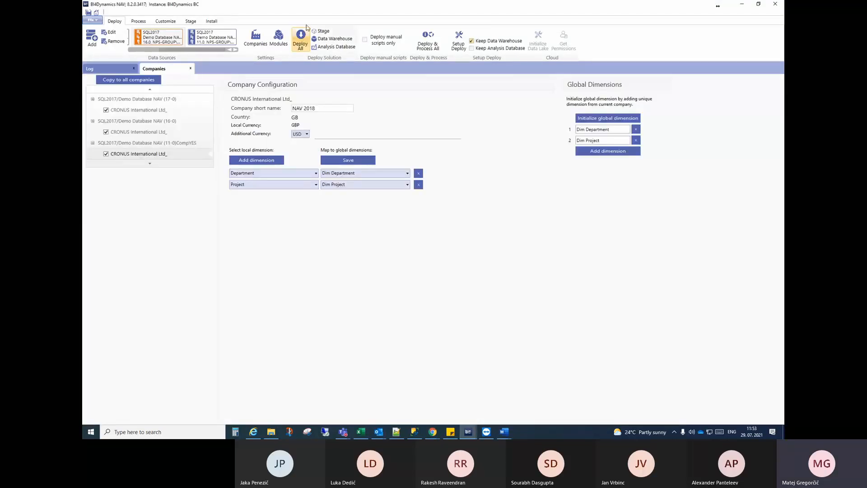
{"action": "left_click", "coordinate": [215, 22]}
{"action": "left_click", "coordinate": [99, 38]}
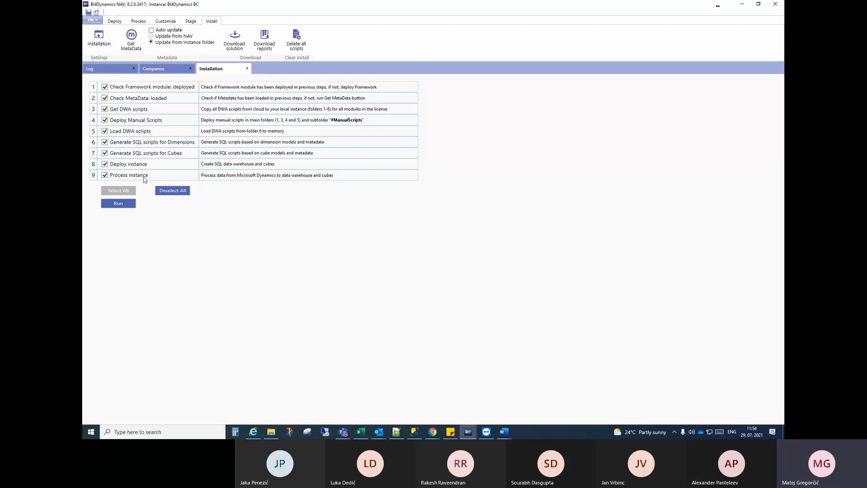
- Reopen the installation steps and compare them with the deployment commands available for the instance
{"action": "left_click", "coordinate": [247, 69]}
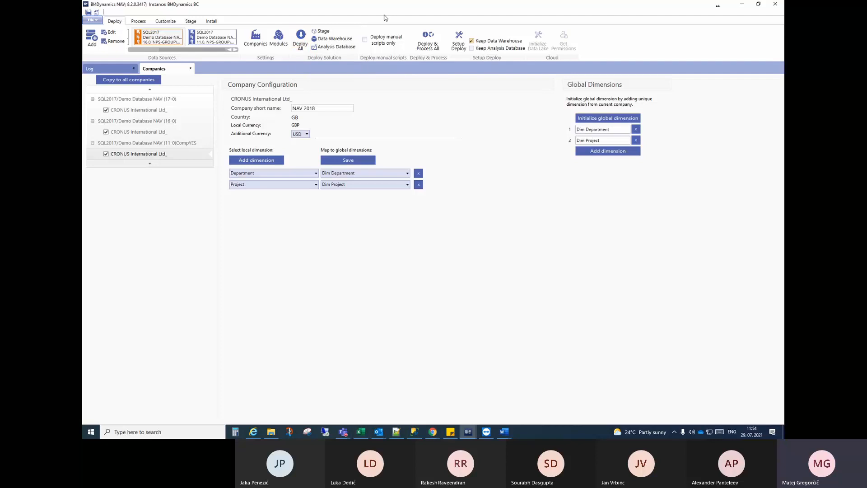
{"action": "left_click", "coordinate": [212, 22]}
{"action": "left_click", "coordinate": [106, 45]}
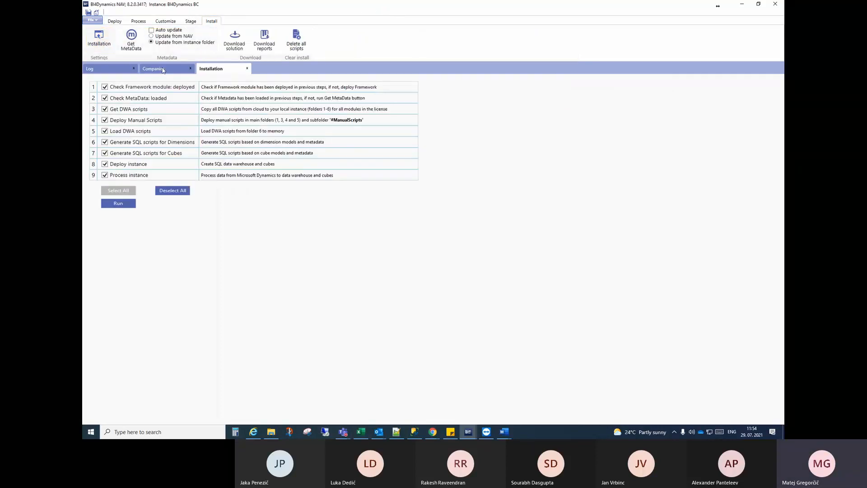
{"action": "left_click", "coordinate": [167, 69]}
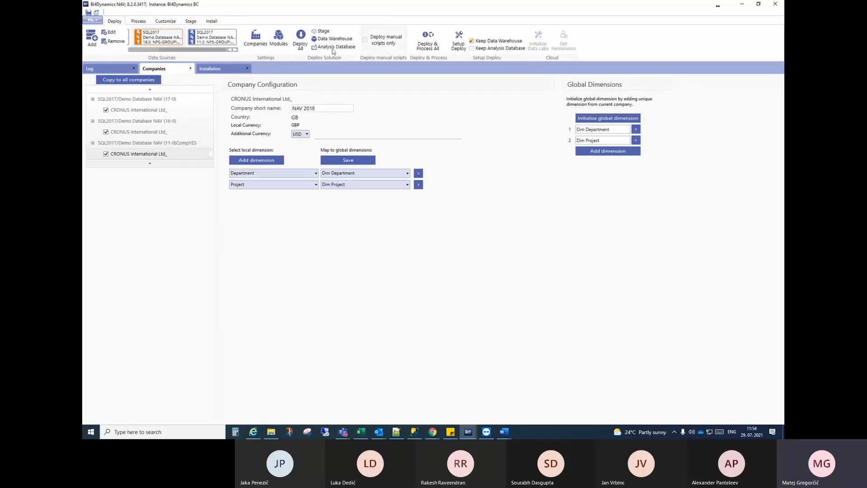
{"action": "left_click", "coordinate": [216, 70]}
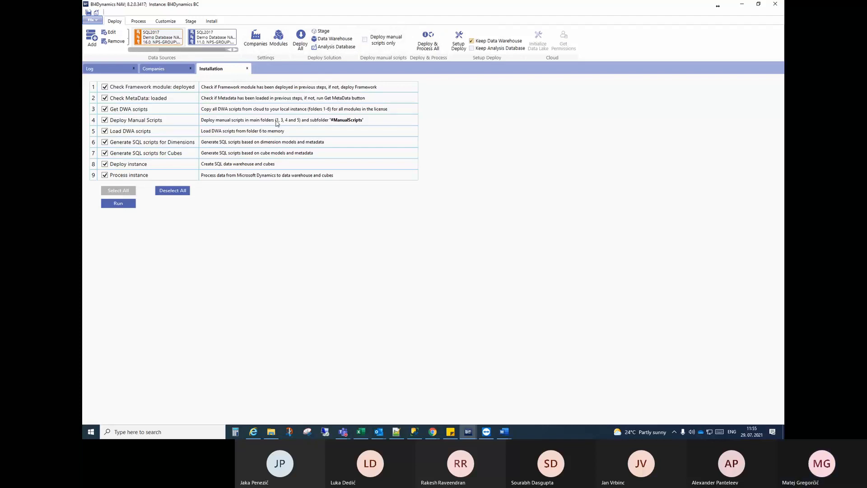
{"action": "left_click", "coordinate": [436, 48]}
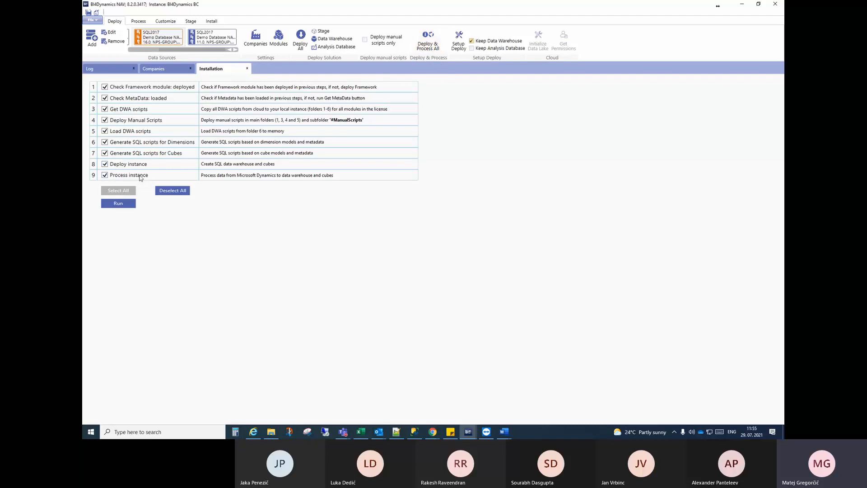
- Limit the installation run to Deploy instance and Process instance by deselecting all the other steps
{"action": "left_click", "coordinate": [173, 191]}
{"action": "left_click", "coordinate": [105, 164]}
{"action": "left_click", "coordinate": [106, 175]}
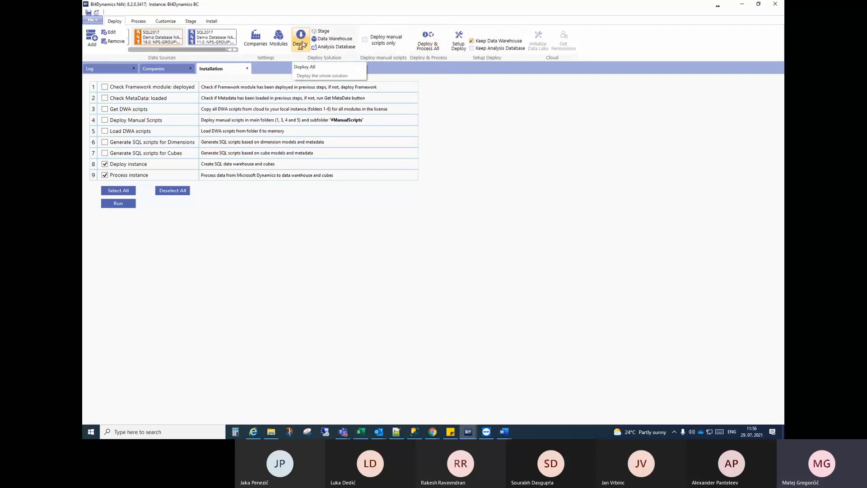
- Show the processing options of the instance and set the update type to Incremental
{"action": "left_click", "coordinate": [135, 22]}
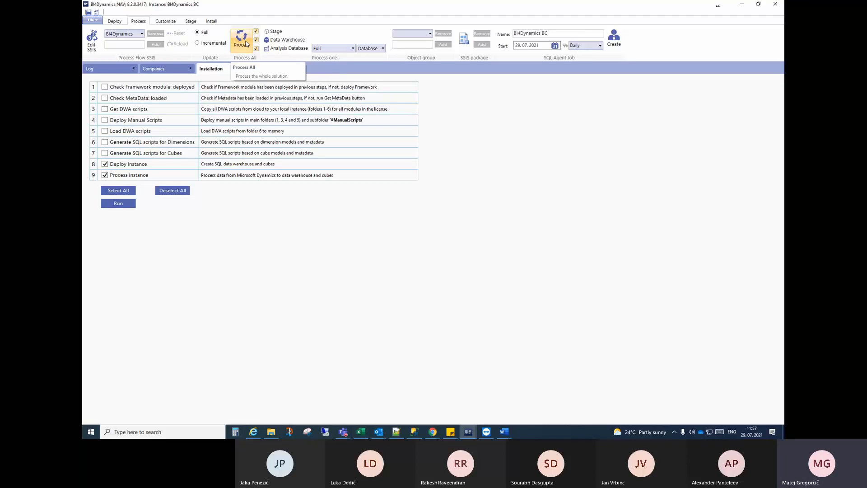
{"action": "left_click", "coordinate": [244, 38]}
{"action": "left_click", "coordinate": [214, 43]}
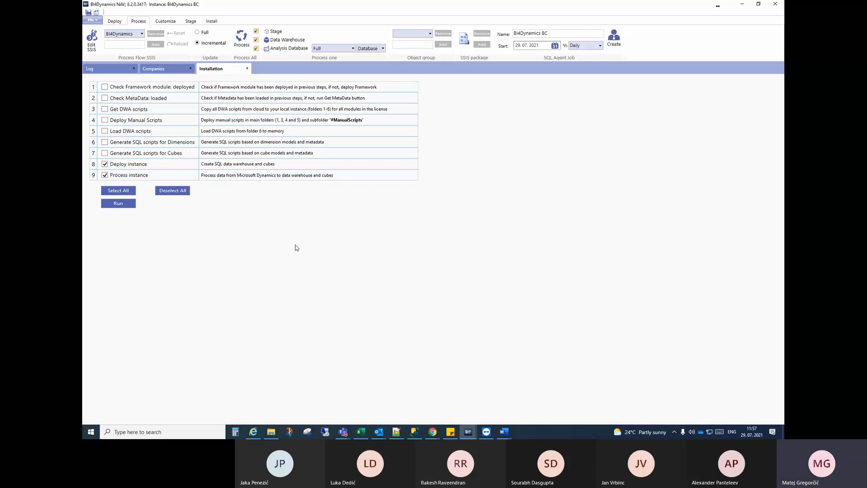
- Switch to SQL Server Management Studio and examine the stage tables of the BI4Dynamics BC database
{"action": "left_click", "coordinate": [414, 432]}
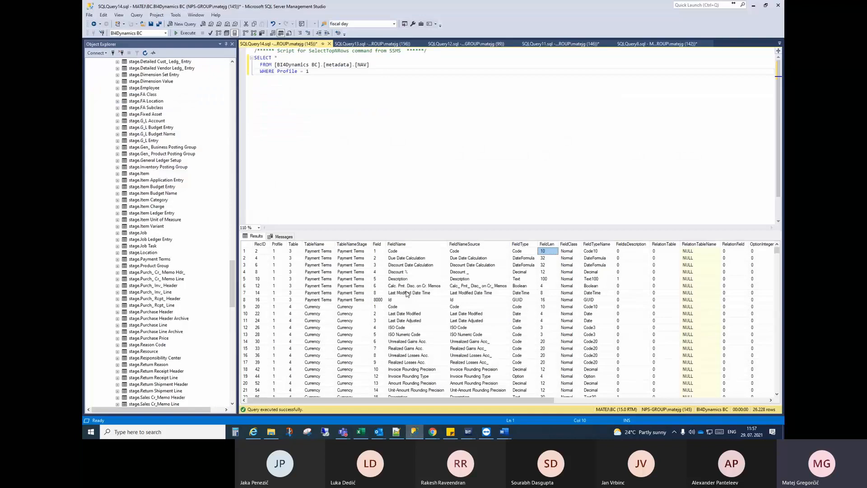
{"action": "left_click_drag", "start_coordinate": [231, 244], "coordinate": [233, 232]}
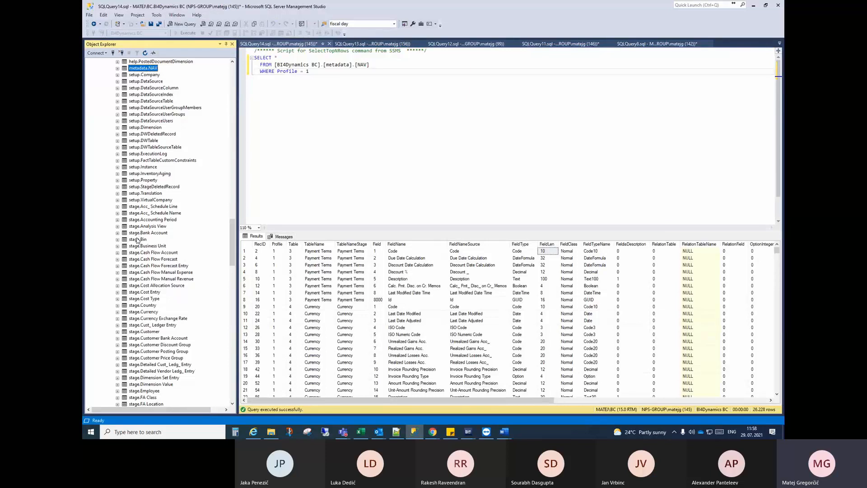
{"action": "scroll", "coordinate": [138, 240], "scroll_direction": "down", "scroll_amount": 2}
{"action": "scroll", "coordinate": [137, 240], "scroll_direction": "down", "scroll_amount": 2}
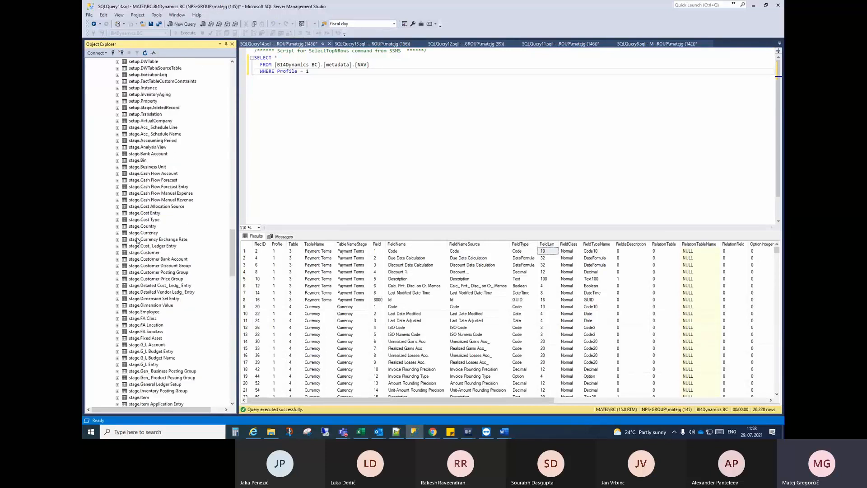
{"action": "scroll", "coordinate": [137, 240], "scroll_direction": "down", "scroll_amount": 2}
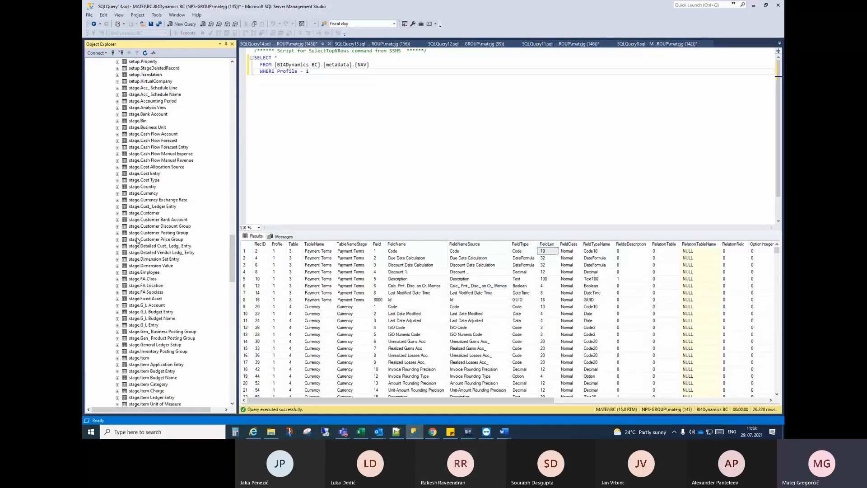
{"action": "right_click", "coordinate": [140, 213]}
{"action": "left_click", "coordinate": [146, 201]}
{"action": "scroll", "coordinate": [146, 203], "scroll_direction": "down", "scroll_amount": 8}
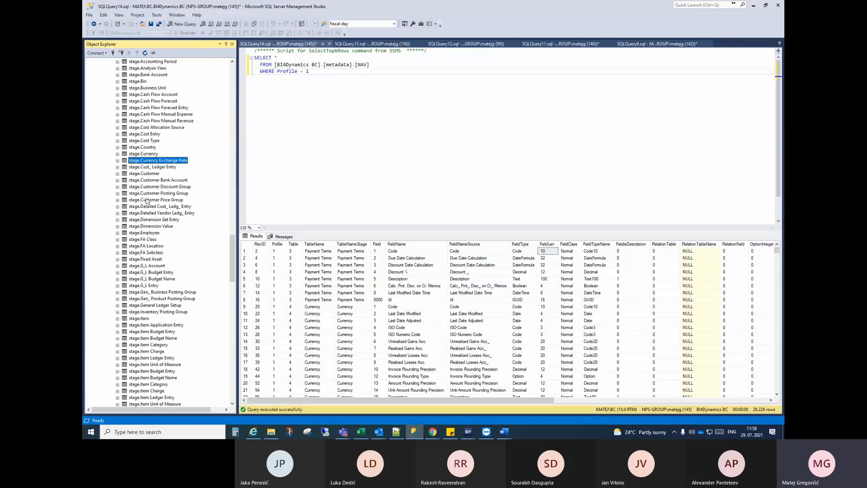
{"action": "scroll", "coordinate": [147, 212], "scroll_direction": "down", "scroll_amount": 16}
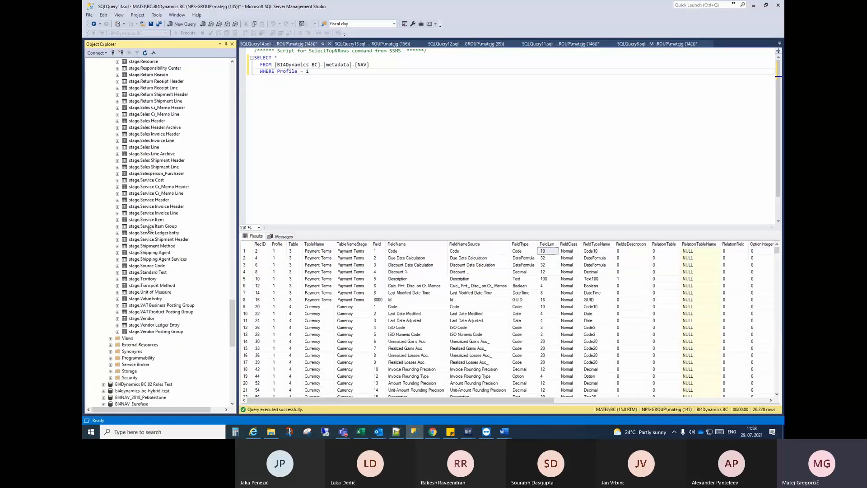
- Query the top 1000 rows of the stage.Value Entry table and look through the returned records
{"action": "left_click", "coordinate": [142, 299]}
{"action": "right_click", "coordinate": [142, 303]}
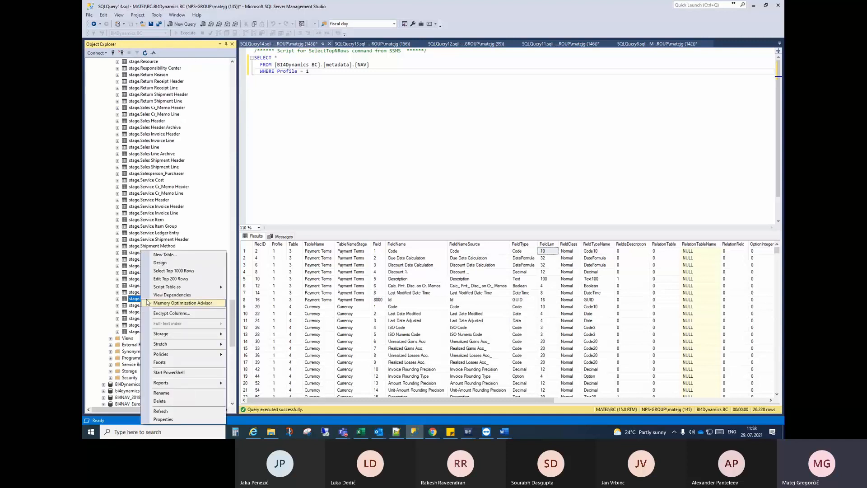
{"action": "left_click", "coordinate": [173, 271]}
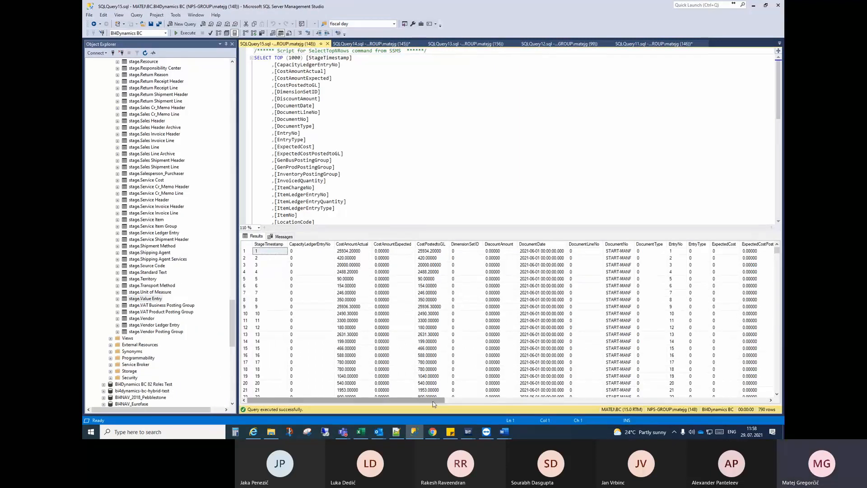
{"action": "scroll", "coordinate": [328, 336], "scroll_direction": "down", "scroll_amount": 10}
{"action": "scroll", "coordinate": [328, 336], "scroll_direction": "down", "scroll_amount": 16}
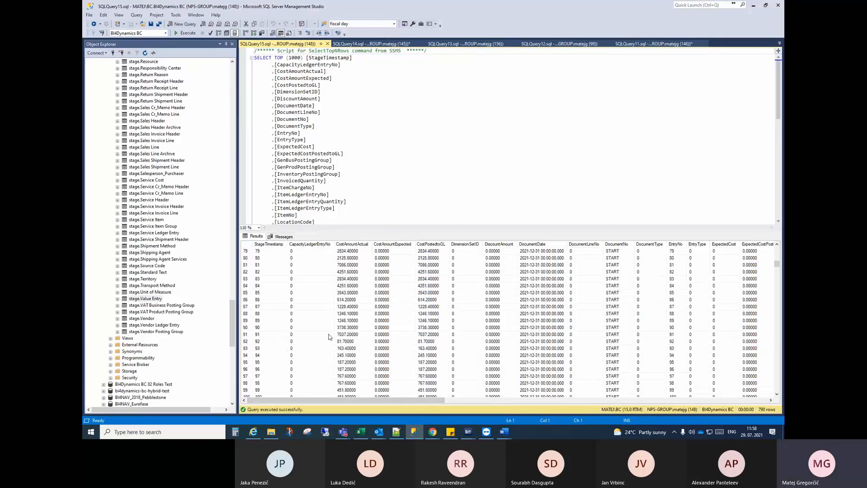
{"action": "scroll", "coordinate": [329, 335], "scroll_direction": "down", "scroll_amount": 12}
- Examine the timestamp, CompanyID and DataSourceID columns of the stage.Value Entry results, and return to the first record
{"action": "left_click_drag", "start_coordinate": [422, 400], "coordinate": [687, 401]}
{"action": "left_click", "coordinate": [665, 251]}
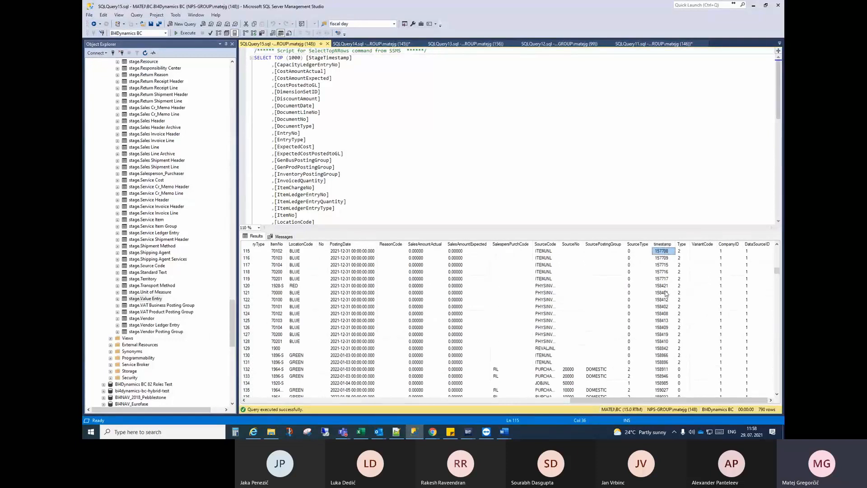
{"action": "scroll", "coordinate": [665, 293], "scroll_direction": "down", "scroll_amount": 10}
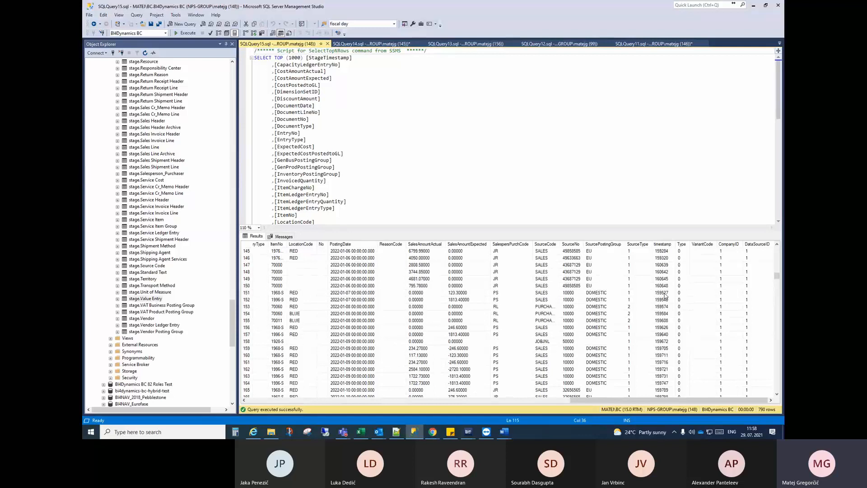
{"action": "scroll", "coordinate": [664, 296], "scroll_direction": "down", "scroll_amount": 2}
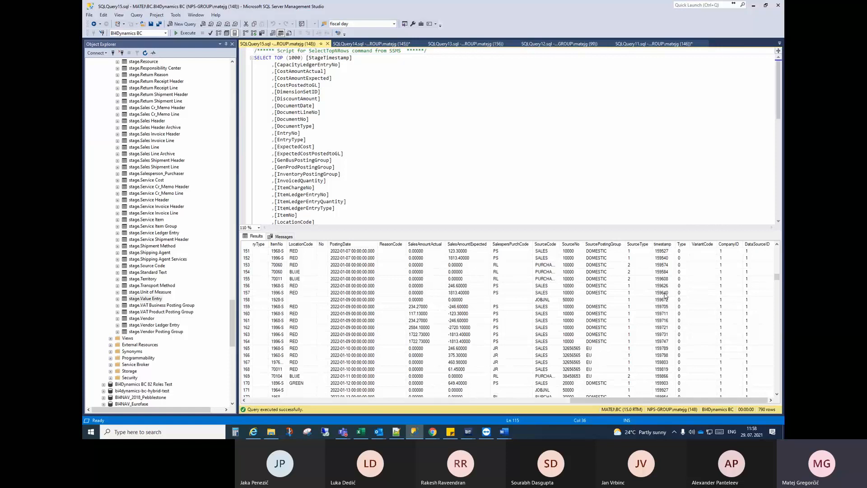
{"action": "scroll", "coordinate": [664, 296], "scroll_direction": "down", "scroll_amount": 18}
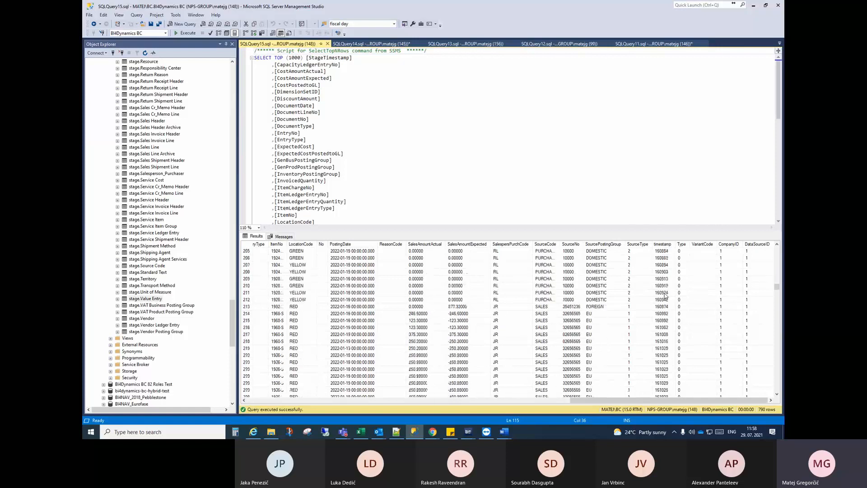
{"action": "left_click_drag", "start_coordinate": [777, 287], "coordinate": [775, 237]}
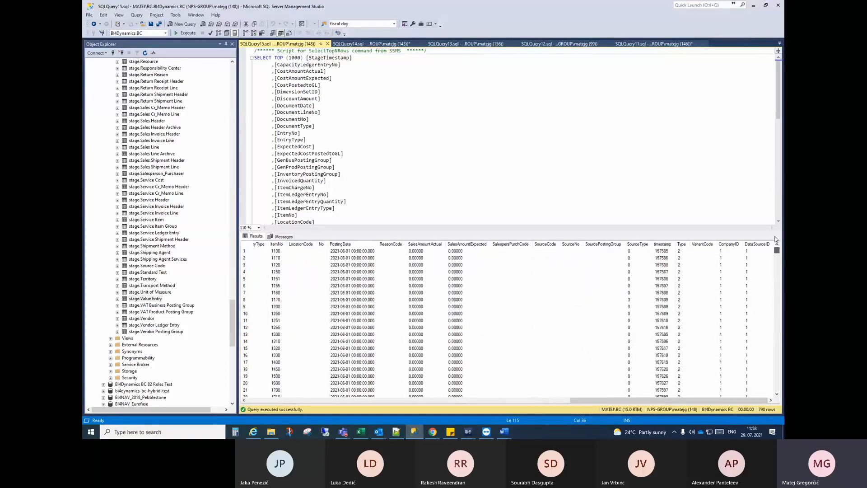
- Browse to the tables of Demo Database NAV (17-0) on the SQL2017 server and widen Object Explorer to read their full names
{"action": "left_click", "coordinate": [233, 323]}
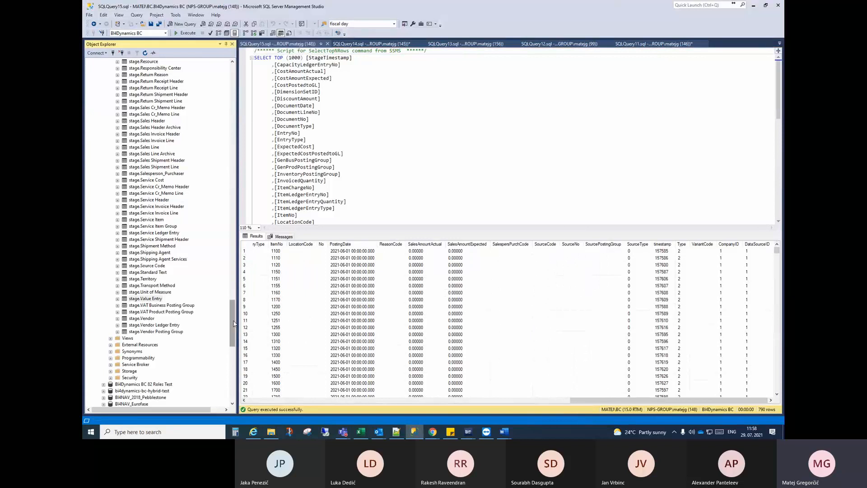
{"action": "left_click_drag", "start_coordinate": [234, 324], "coordinate": [232, 72]}
{"action": "left_click", "coordinate": [103, 108]}
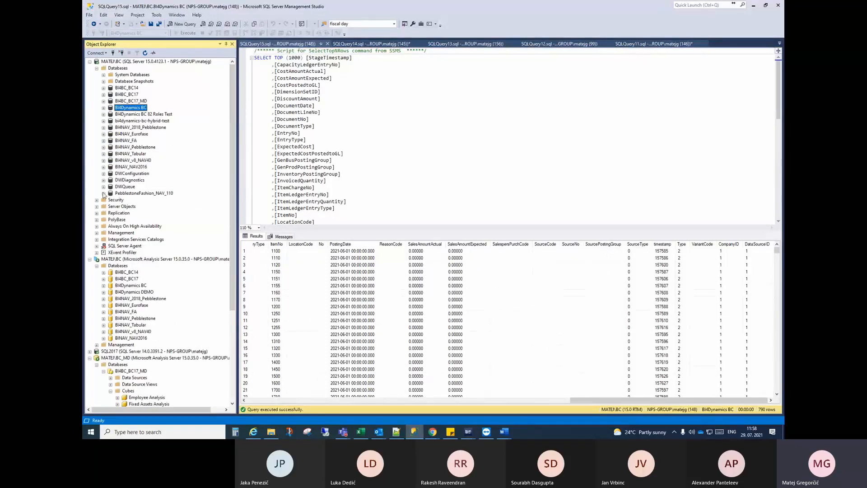
{"action": "left_click", "coordinate": [97, 68]}
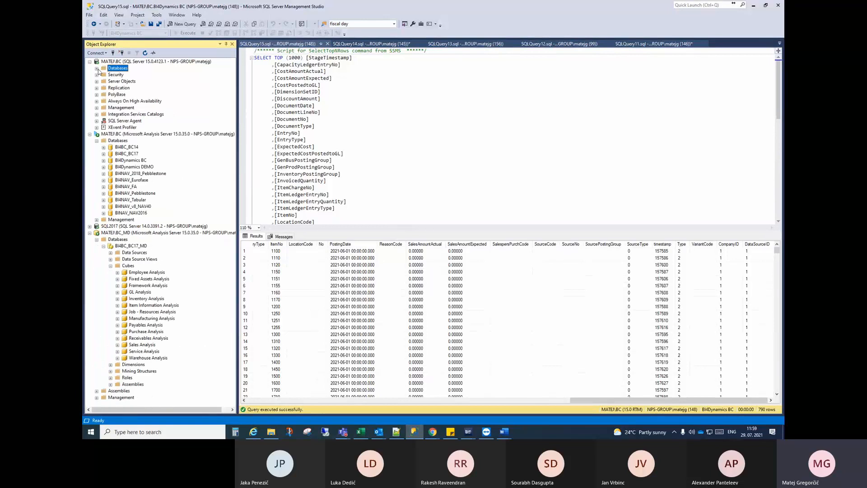
{"action": "left_click", "coordinate": [89, 226]}
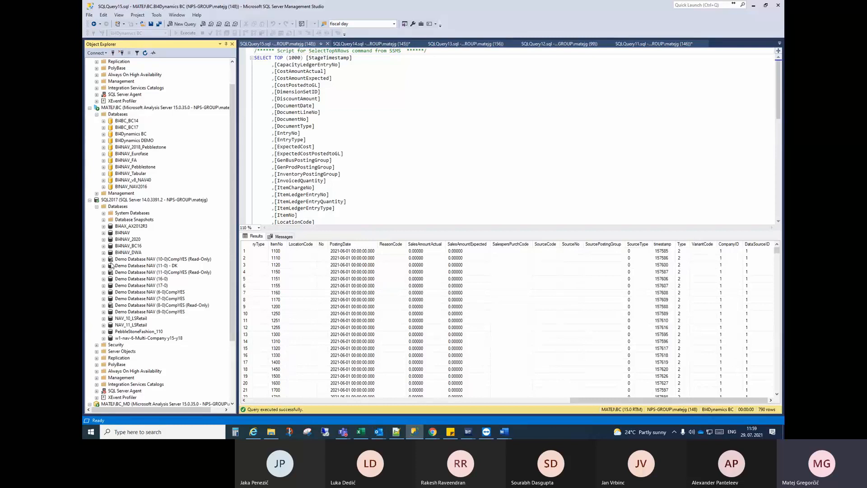
{"action": "left_click", "coordinate": [103, 284]}
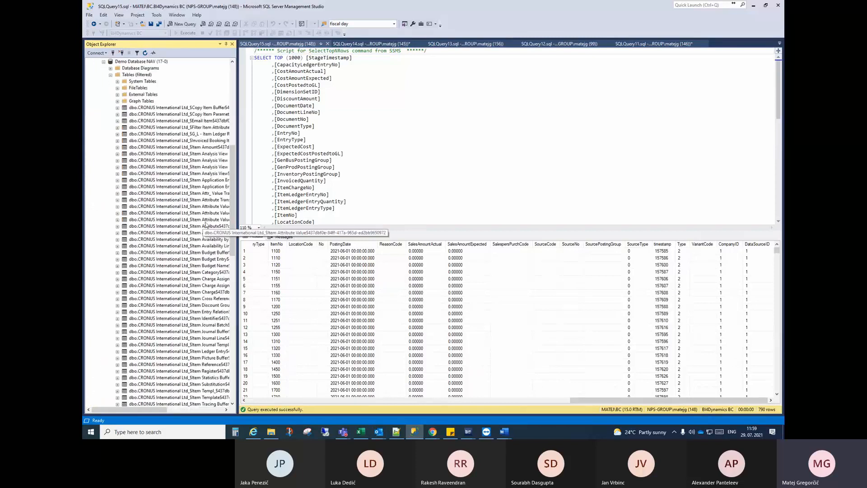
{"action": "left_click_drag", "start_coordinate": [238, 212], "coordinate": [353, 212]}
{"action": "scroll", "coordinate": [230, 233], "scroll_direction": "down", "scroll_amount": 10}
{"action": "scroll", "coordinate": [230, 232], "scroll_direction": "up", "scroll_amount": 12}
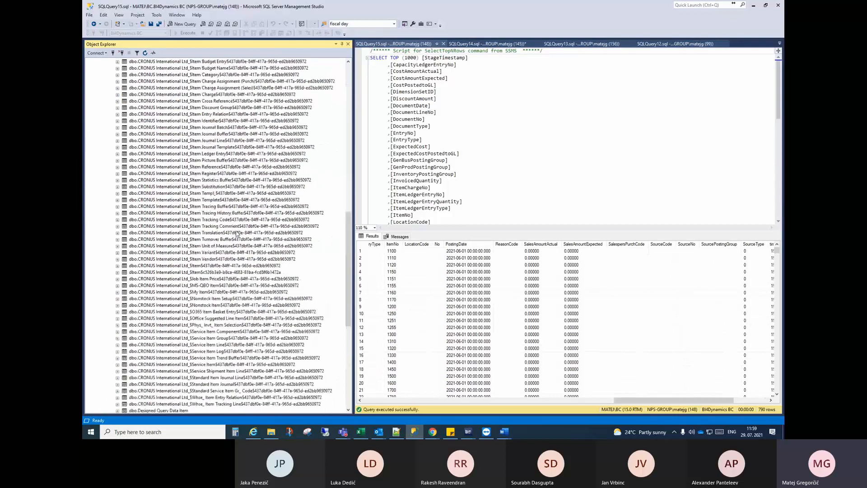
- Filter the tables of Demo Database NAV (17-0) to names containing "Value Entry"
{"action": "right_click", "coordinate": [139, 114]}
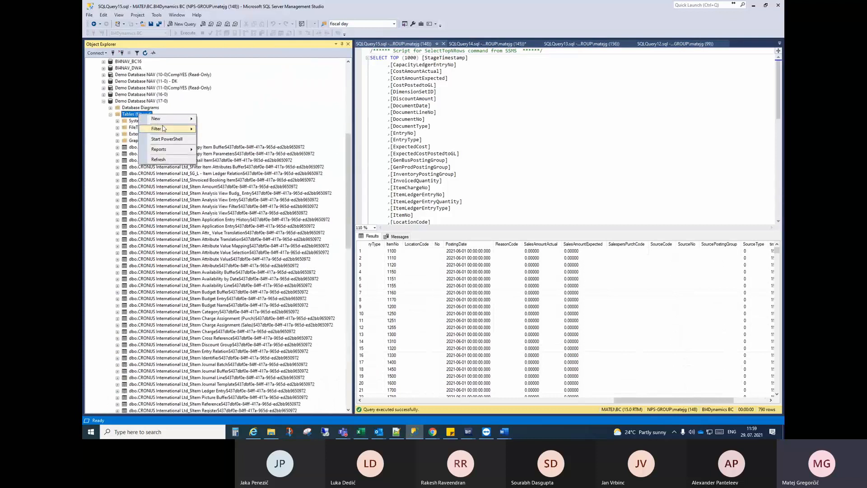
{"action": "mouse_move", "coordinate": [166, 130]}
{"action": "left_click", "coordinate": [213, 129]}
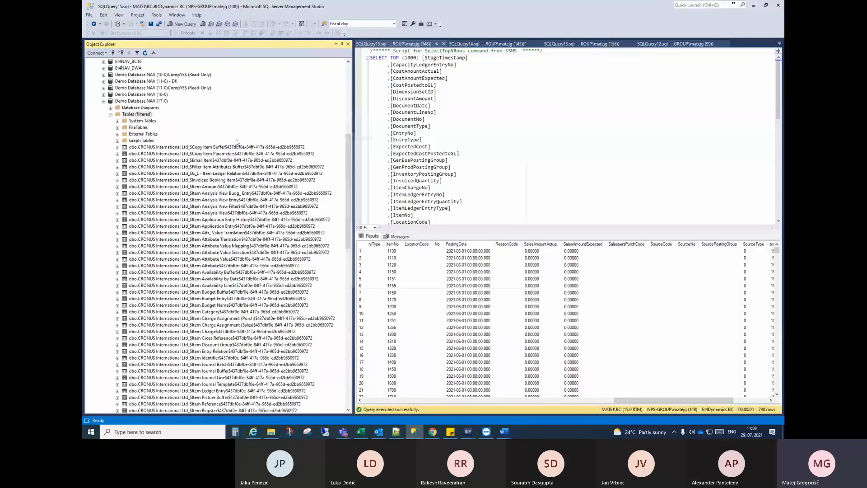
{"action": "left_click", "coordinate": [486, 182]}
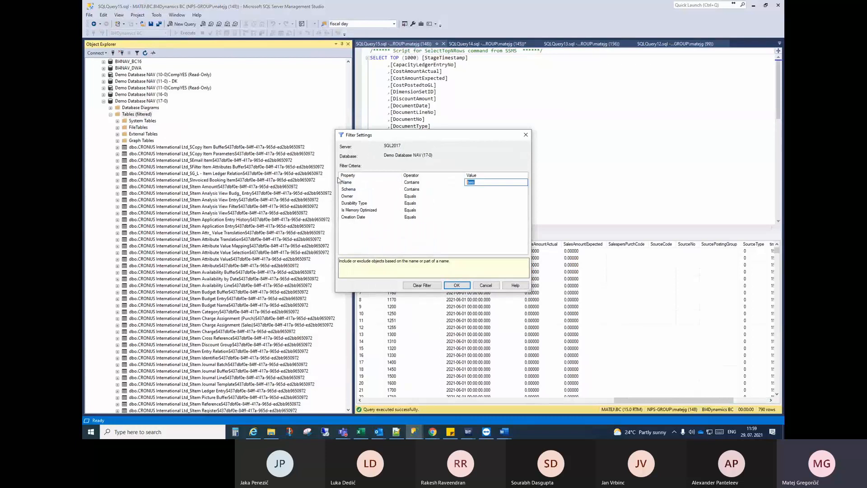
{"action": "type", "text": "Value E"}
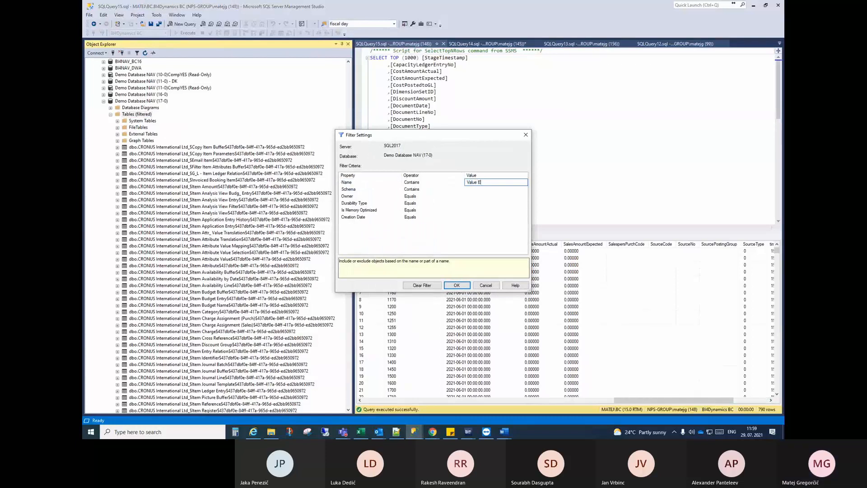
{"action": "type", "text": "ntry"}
{"action": "key", "text": "Tab"}
{"action": "left_click", "coordinate": [456, 285]}
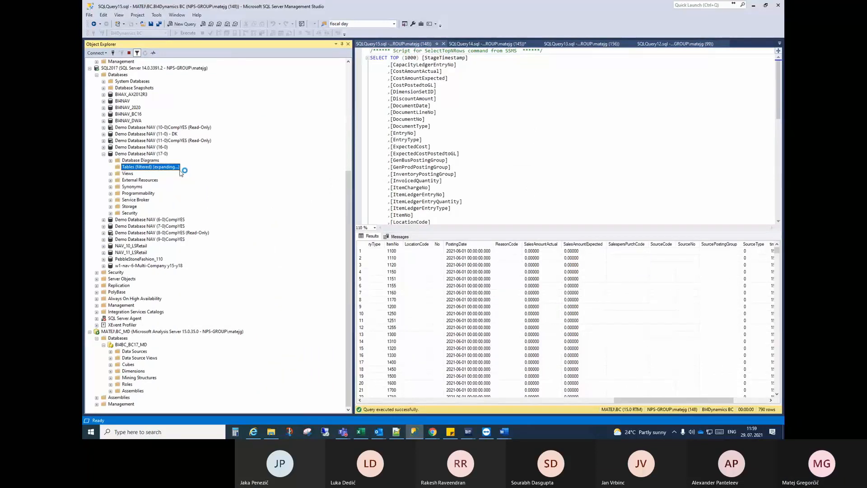
- Query the top 1000 rows of the CRONUS International Ltd_ Value Entry source table and examine its timestamp column down to the last record
{"action": "left_click", "coordinate": [206, 215]}
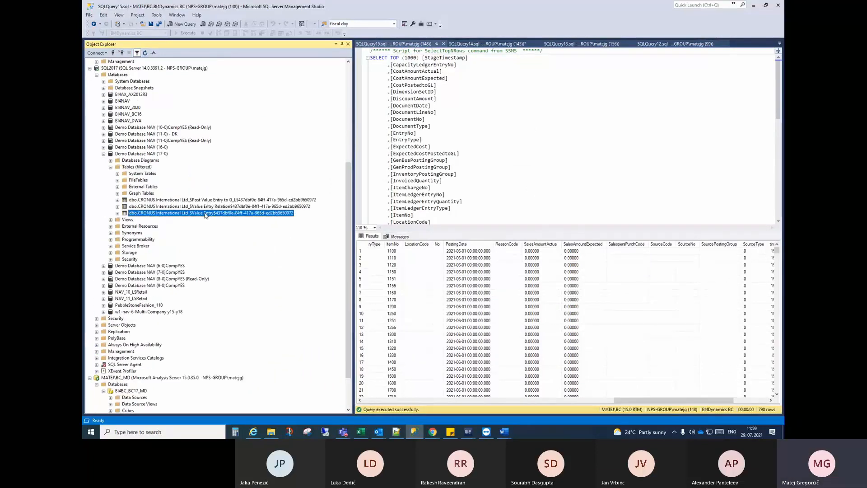
{"action": "right_click", "coordinate": [153, 212]}
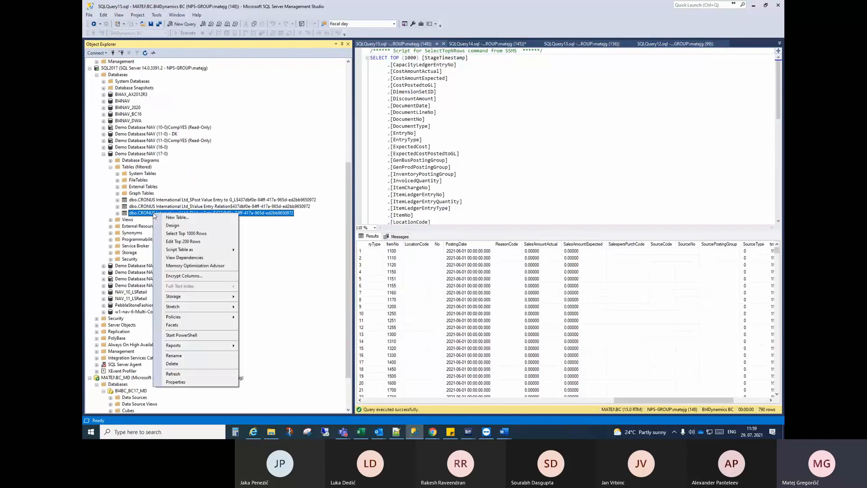
{"action": "left_click", "coordinate": [191, 234]}
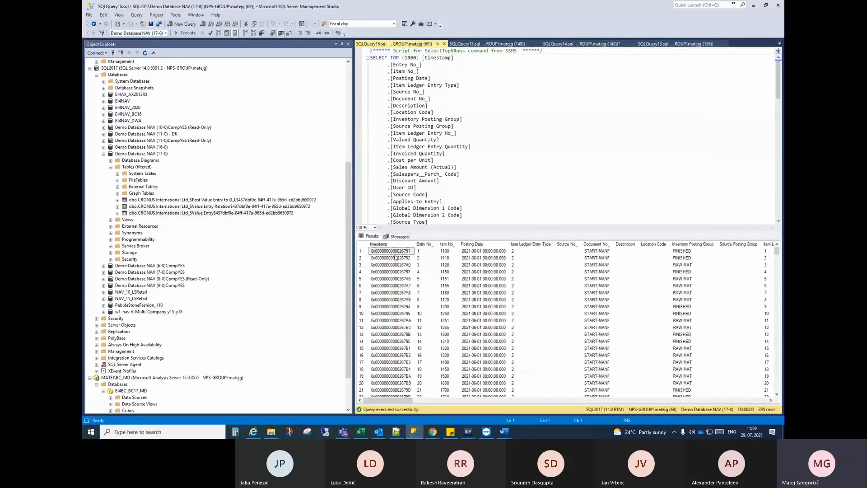
{"action": "scroll", "coordinate": [395, 258], "scroll_direction": "down", "scroll_amount": 20}
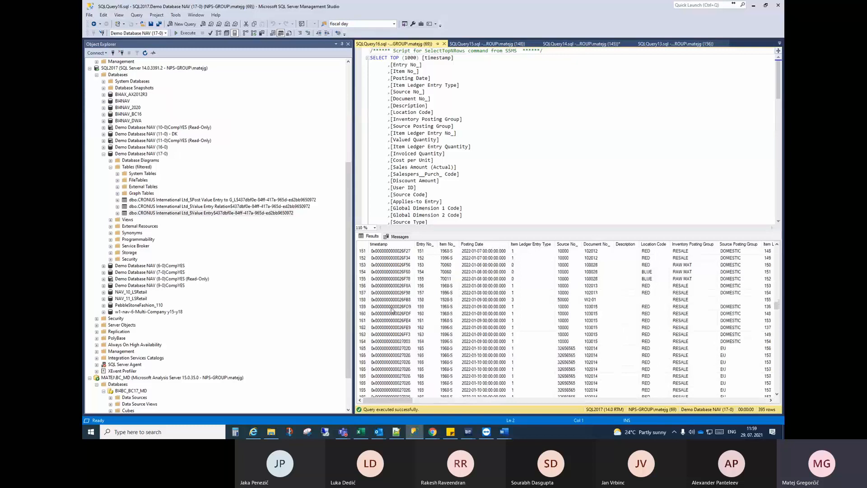
{"action": "scroll", "coordinate": [392, 311], "scroll_direction": "down", "scroll_amount": 20}
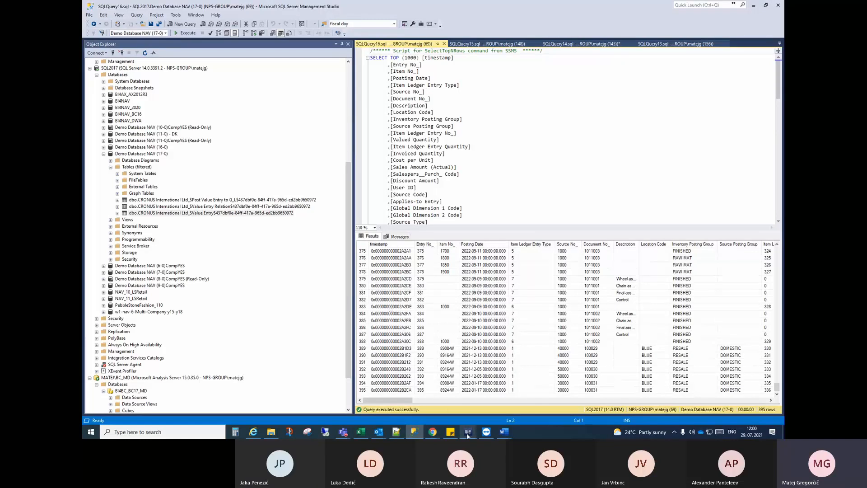
- Switch back to BI4Dynamics NAV, close the installation steps page and show the processing options
{"action": "mouse_move", "coordinate": [467, 431]}
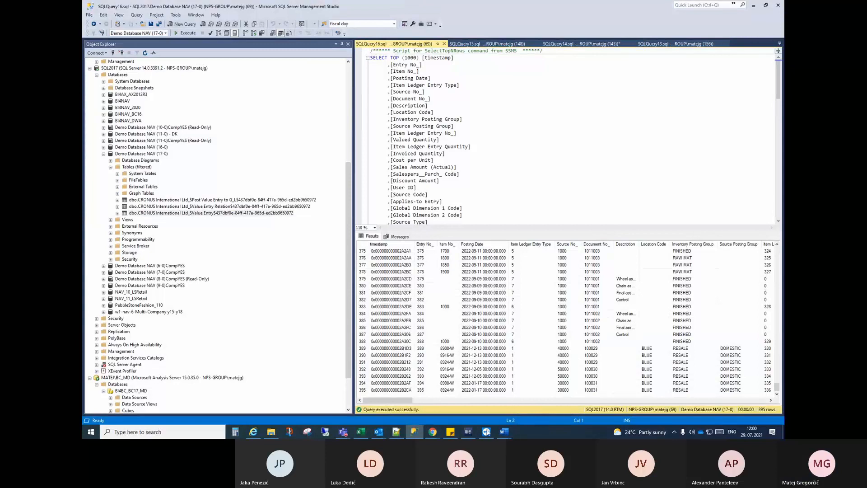
{"action": "left_click", "coordinate": [468, 432]}
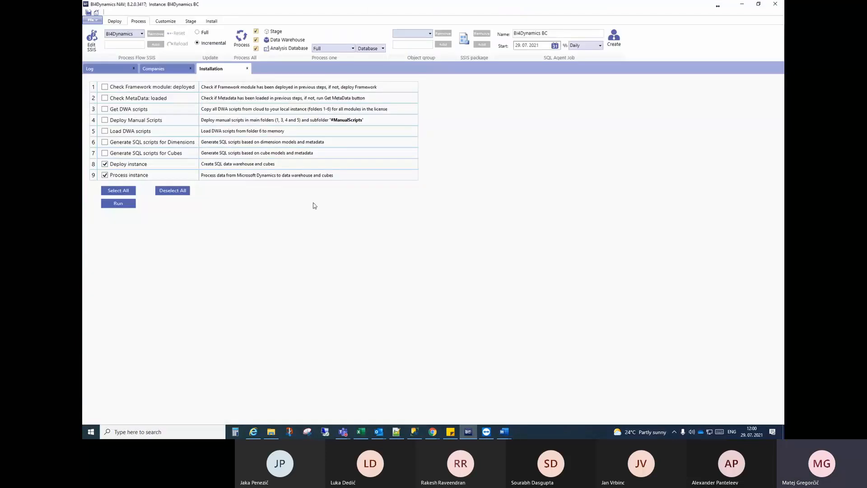
{"action": "left_click", "coordinate": [247, 68]}
{"action": "left_click", "coordinate": [138, 21]}
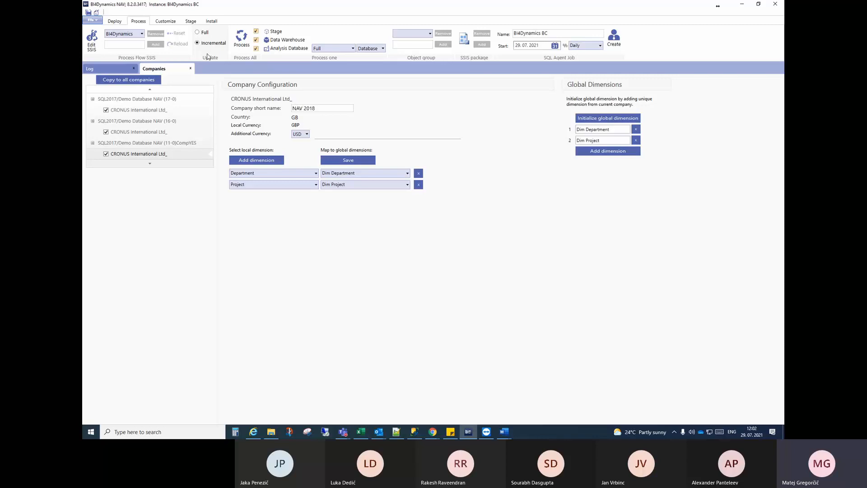
- Switch to File Explorer and open the BI4Dynamics BC instance folder inside the BI4Dynamics NAV program folder
{"action": "left_click", "coordinate": [271, 431]}
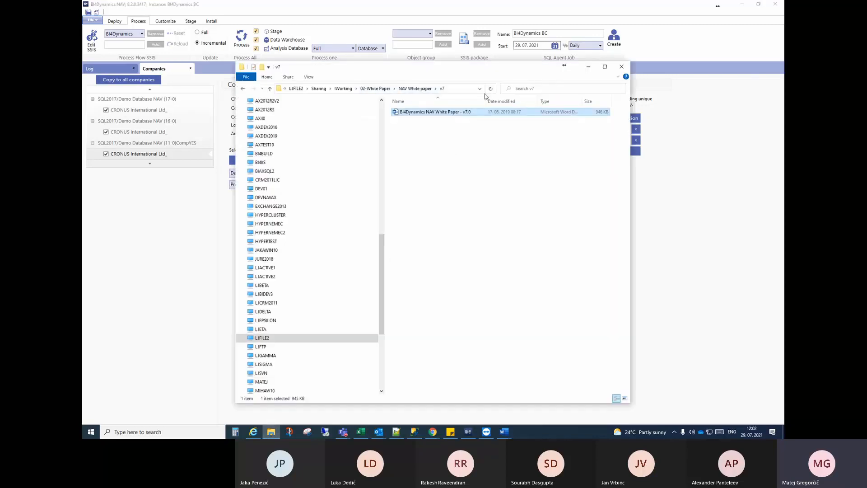
{"action": "left_click_drag", "start_coordinate": [434, 69], "coordinate": [784, 63]}
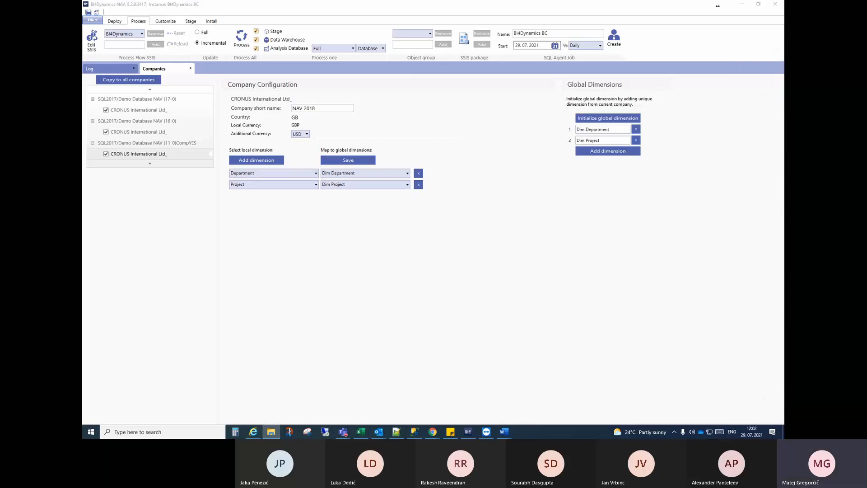
{"action": "right_click", "coordinate": [276, 432]}
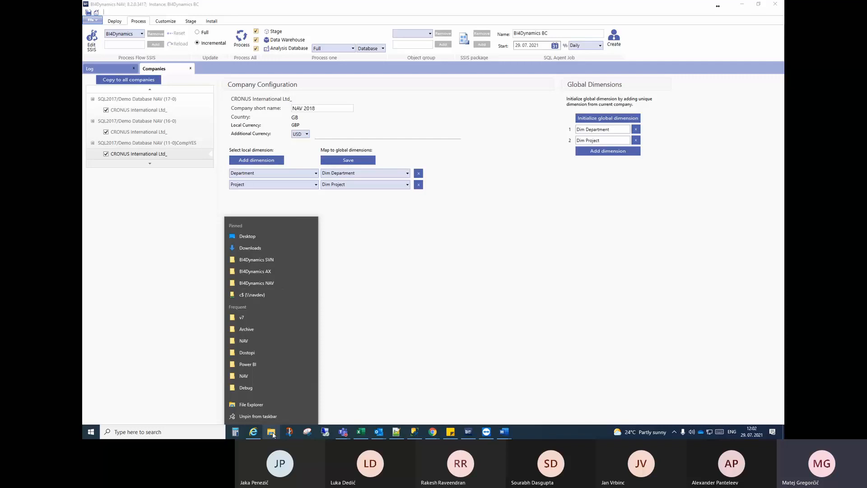
{"action": "left_click", "coordinate": [269, 282]}
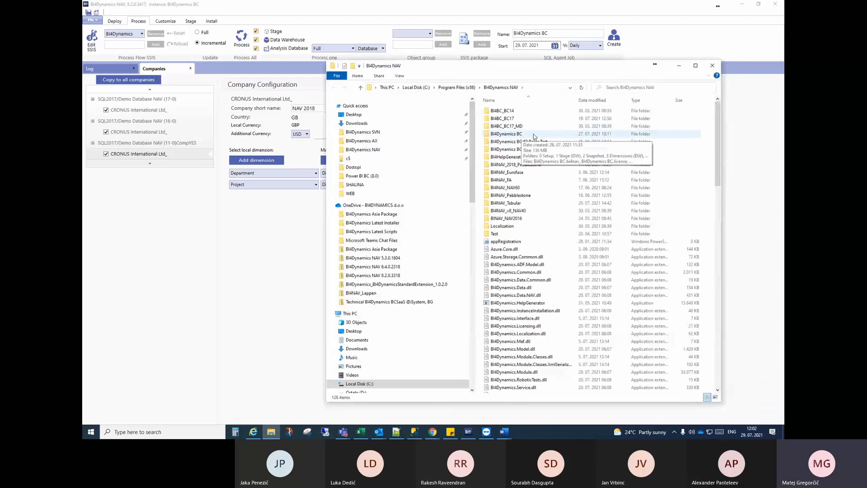
{"action": "double_click", "coordinate": [532, 136]}
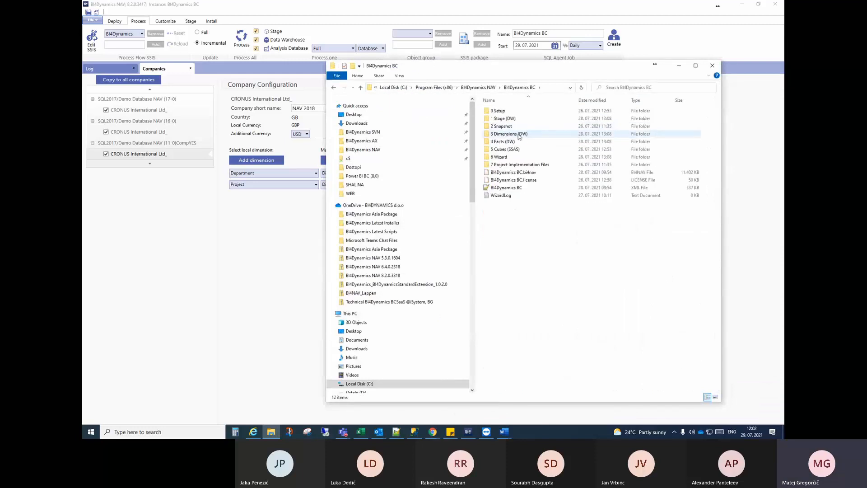
- Open the Customer folder in 3 Dimensions (DW) and view the 3 dim.[LoadCustomer] script in Notepad++
{"action": "left_click", "coordinate": [515, 137]}
{"action": "double_click", "coordinate": [514, 137]}
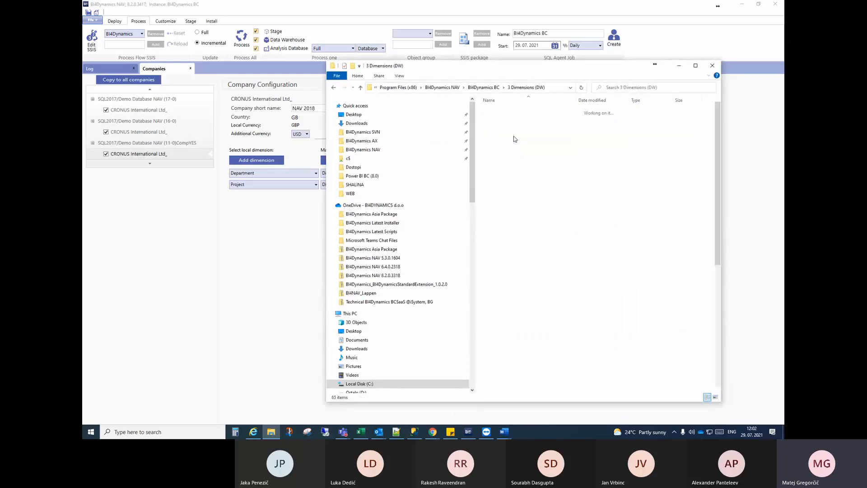
{"action": "double_click", "coordinate": [517, 199]}
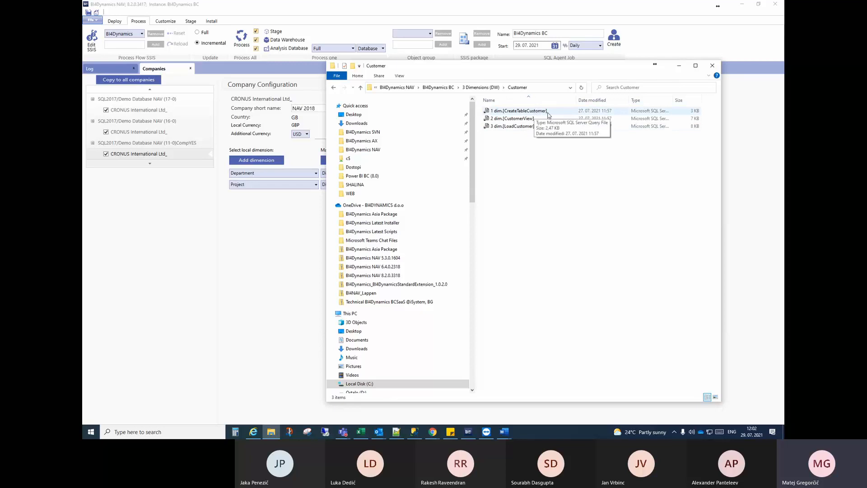
{"action": "left_click", "coordinate": [517, 127]}
{"action": "right_click", "coordinate": [516, 128]}
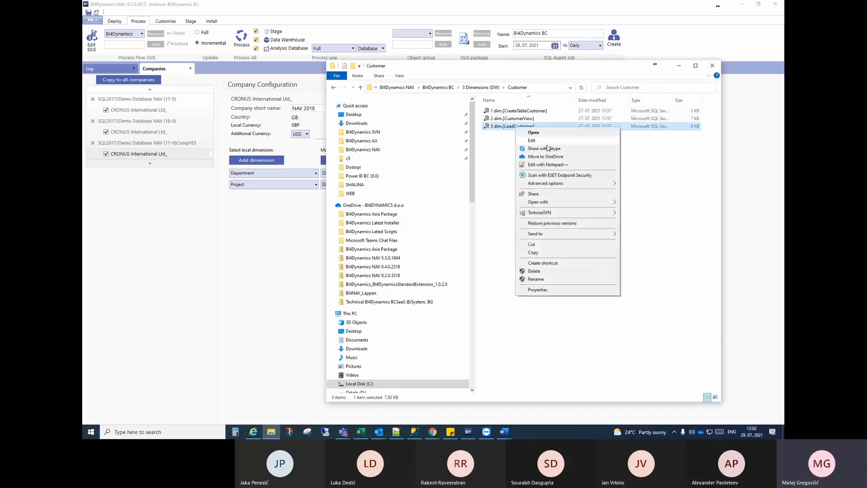
{"action": "left_click", "coordinate": [547, 164]}
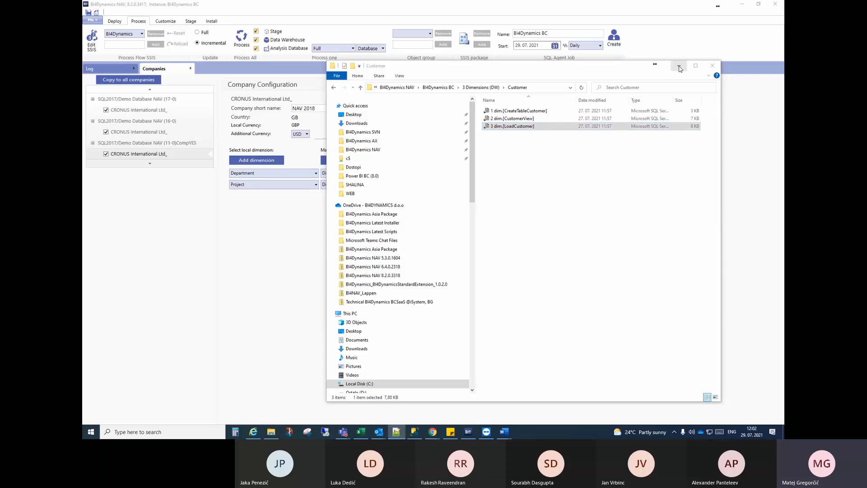
{"action": "left_click", "coordinate": [397, 432]}
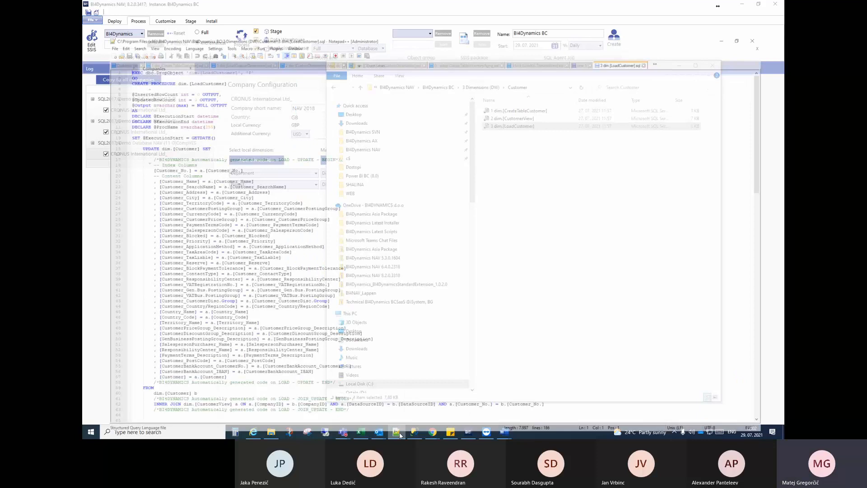
- Examine the LoadCustomer script's update and insert sections, highlight the procedure name dim.[LoadCustomer], and minimize Notepad++
{"action": "scroll", "coordinate": [222, 152], "scroll_direction": "down", "scroll_amount": 2}
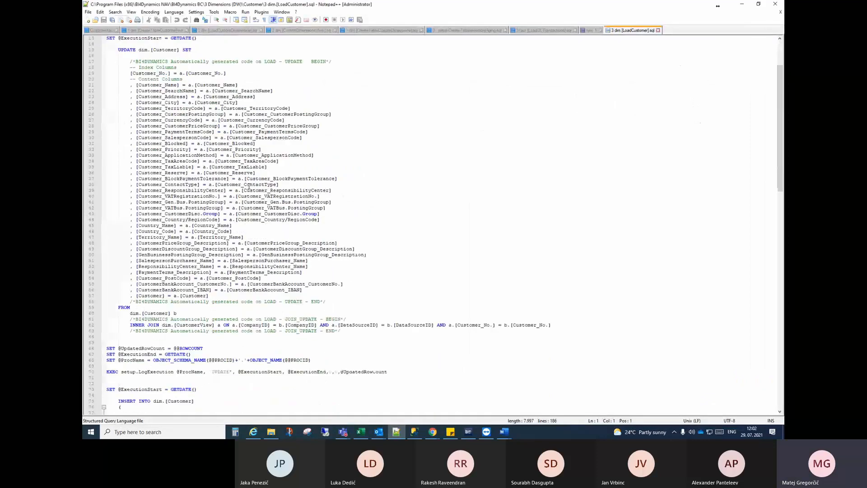
{"action": "scroll", "coordinate": [249, 186], "scroll_direction": "down", "scroll_amount": 7}
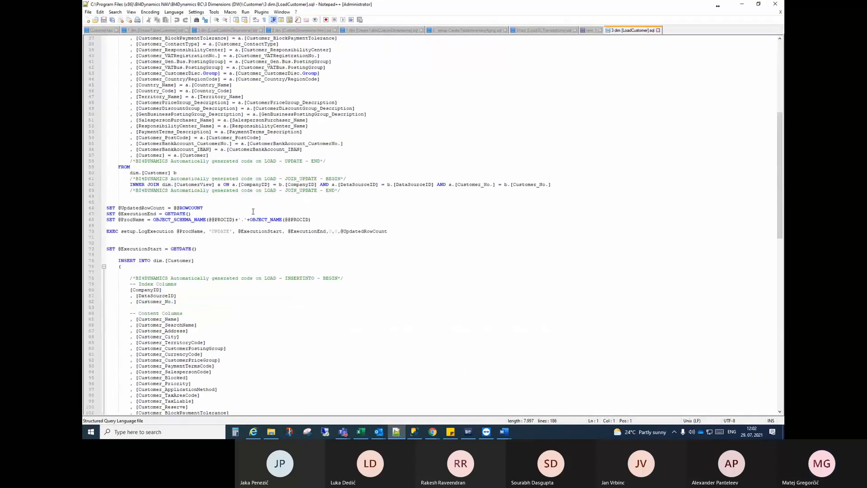
{"action": "scroll", "coordinate": [250, 216], "scroll_direction": "up", "scroll_amount": 5}
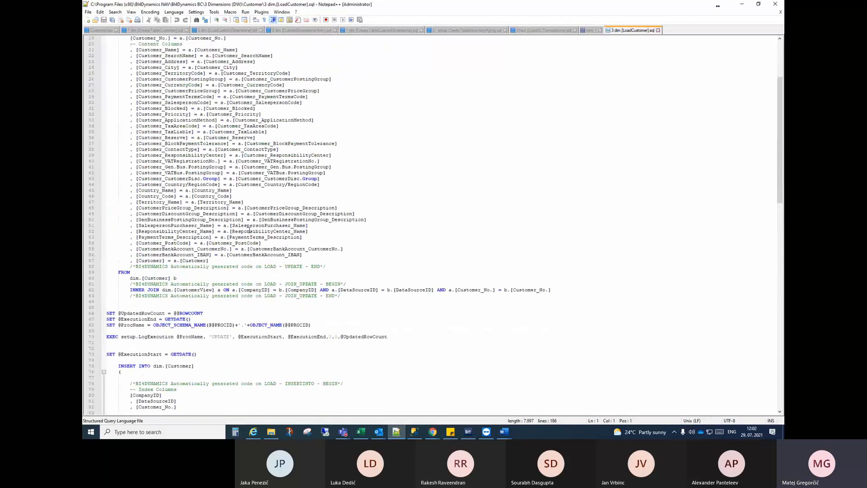
{"action": "scroll", "coordinate": [248, 230], "scroll_direction": "up", "scroll_amount": 4}
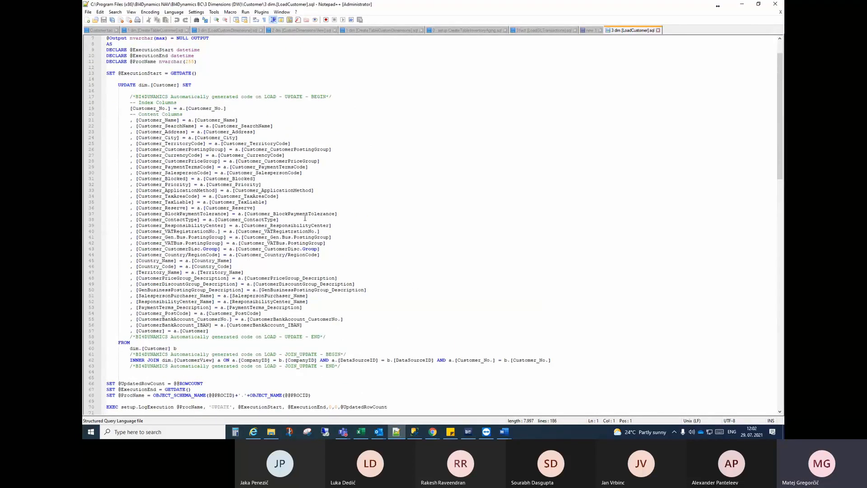
{"action": "scroll", "coordinate": [203, 107], "scroll_direction": "up", "scroll_amount": 2}
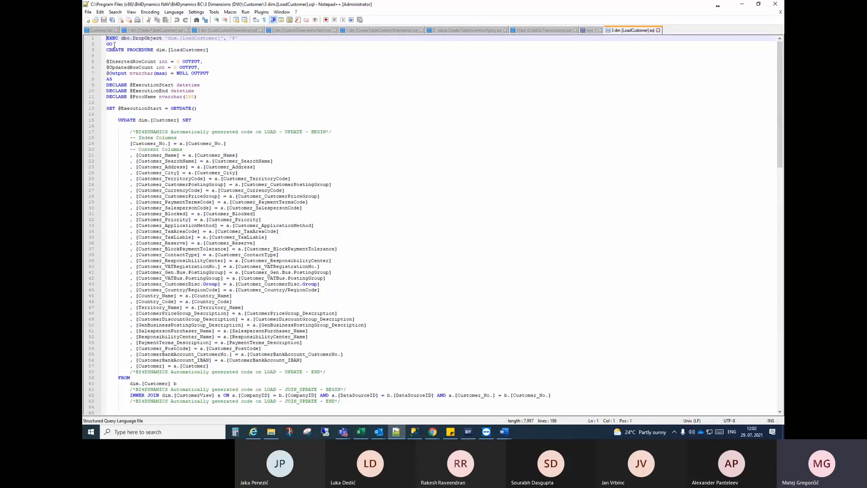
{"action": "left_click_drag", "start_coordinate": [156, 50], "coordinate": [214, 49]}
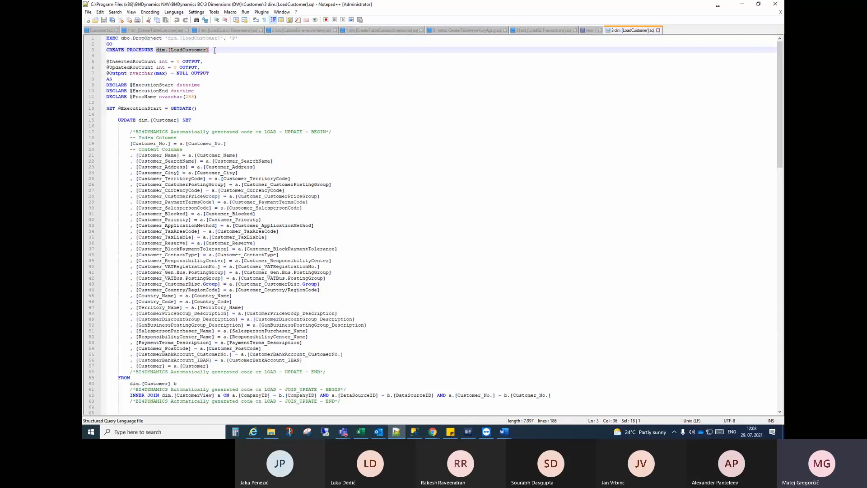
{"action": "left_click", "coordinate": [182, 50]}
{"action": "left_click", "coordinate": [741, 6]}
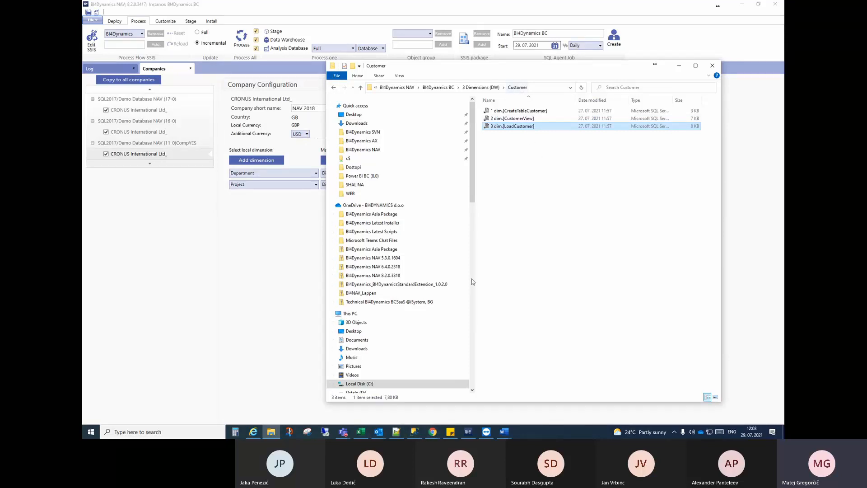
- Switch to SQL Server Management Studio, collapse the SQL2017 server and list the stored procedures of the BI4Dynamics BC relational database
{"action": "left_click", "coordinate": [418, 435]}
{"action": "scroll", "coordinate": [89, 222], "scroll_direction": "up", "scroll_amount": 6}
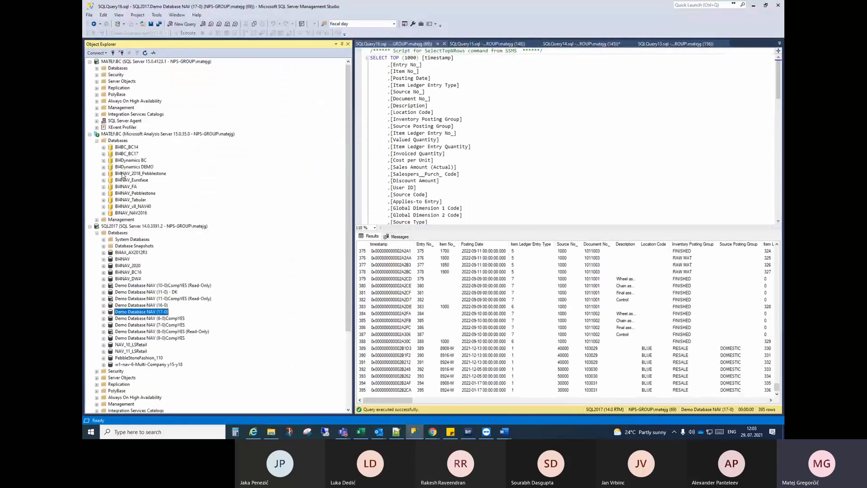
{"action": "left_click", "coordinate": [90, 225]}
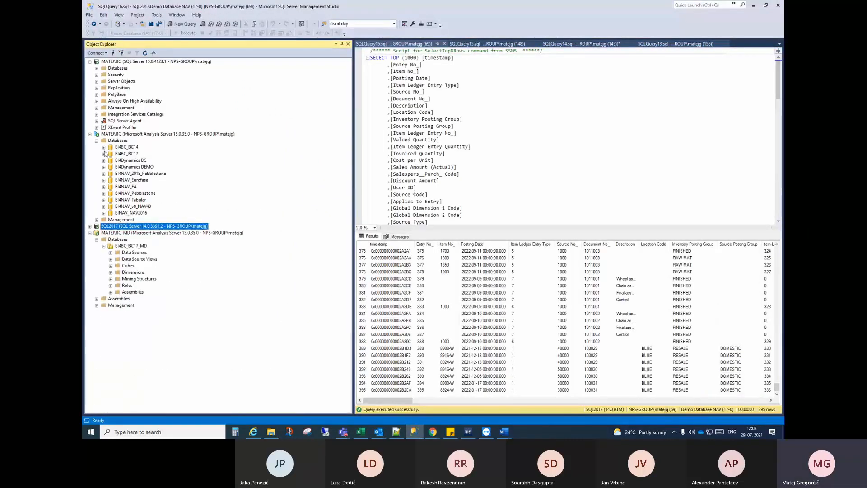
{"action": "left_click", "coordinate": [97, 68]}
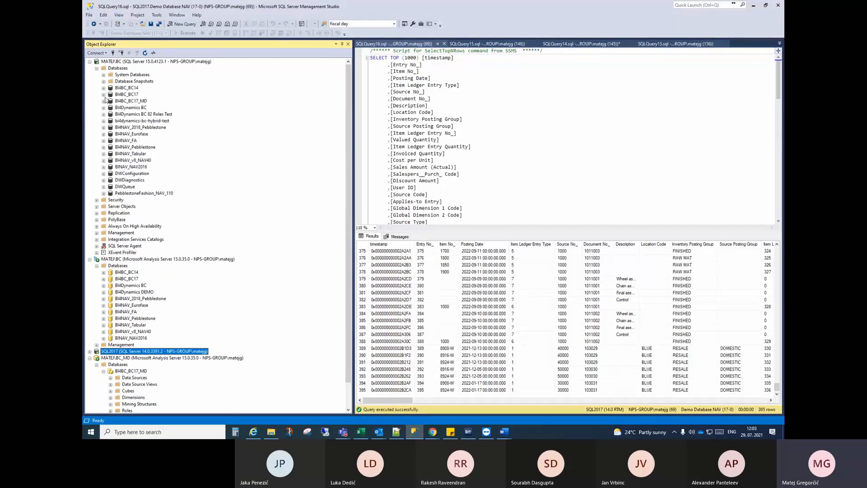
{"action": "left_click", "coordinate": [104, 108]}
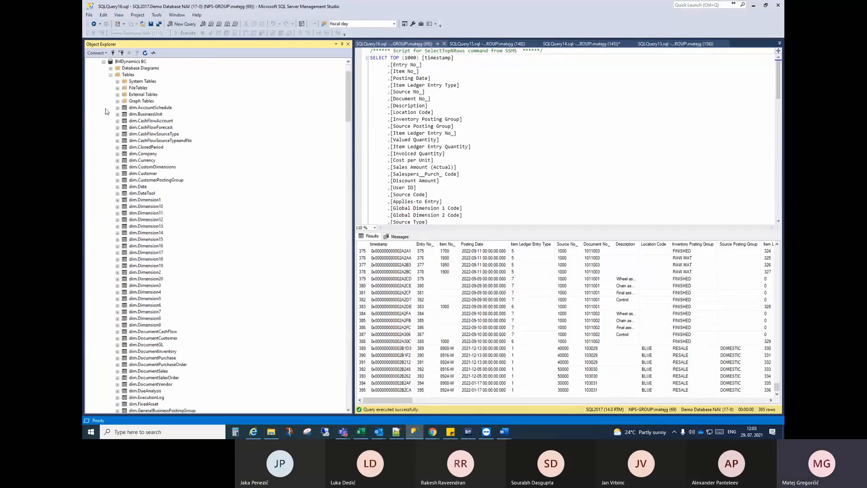
{"action": "left_click", "coordinate": [111, 77]}
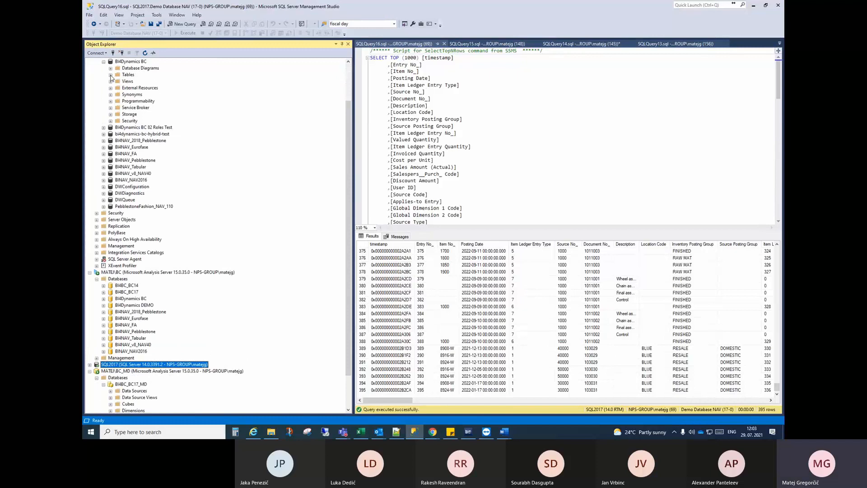
{"action": "left_click", "coordinate": [111, 101]}
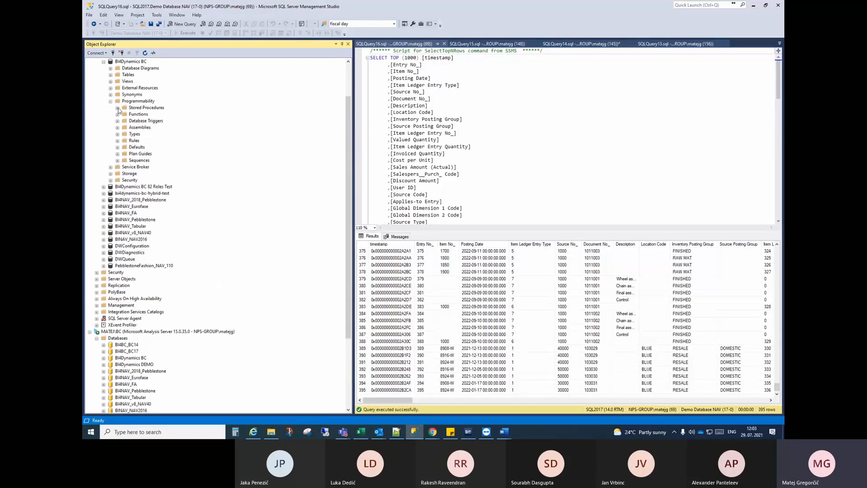
{"action": "left_click", "coordinate": [118, 107]}
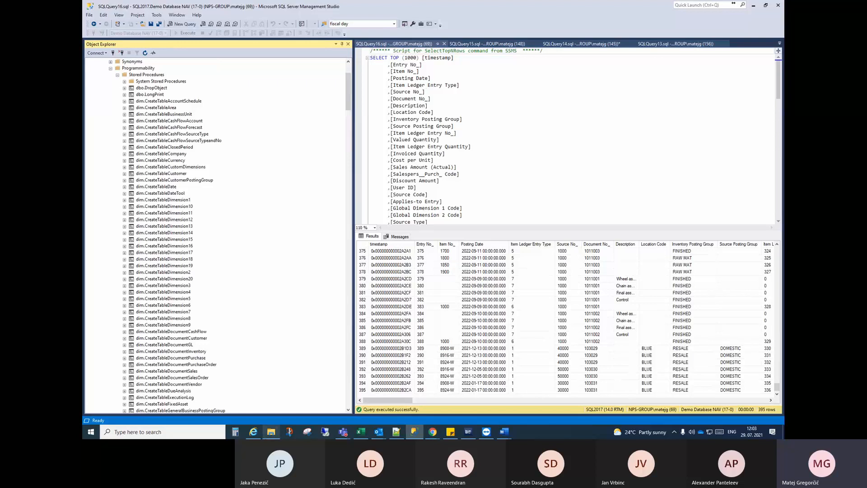
- Check the script names in the Customer folder and locate the matching dim.CreateTableCustomer stored procedure in the database
{"action": "left_click", "coordinate": [271, 431]}
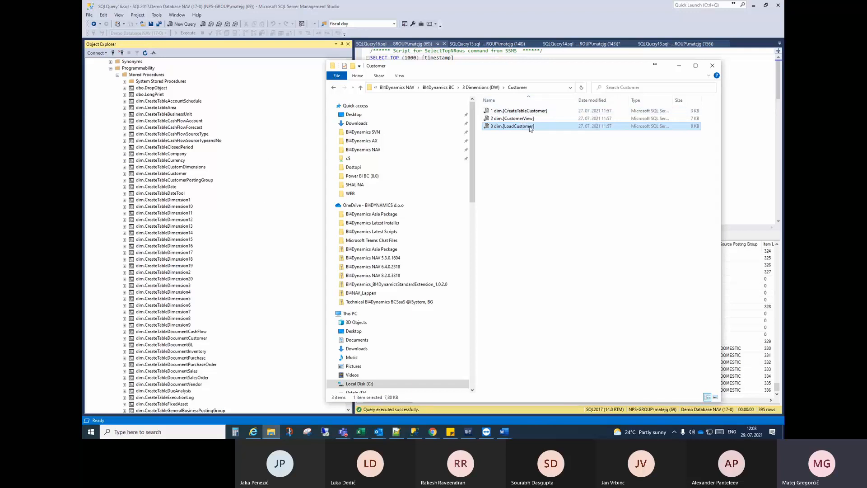
{"action": "left_click", "coordinate": [157, 216]}
{"action": "scroll", "coordinate": [157, 215], "scroll_direction": "down", "scroll_amount": 10}
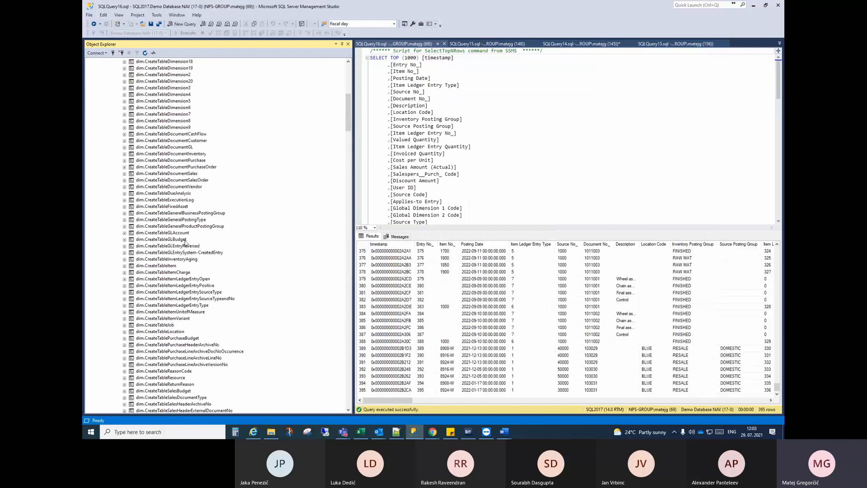
{"action": "scroll", "coordinate": [190, 216], "scroll_direction": "up", "scroll_amount": 10}
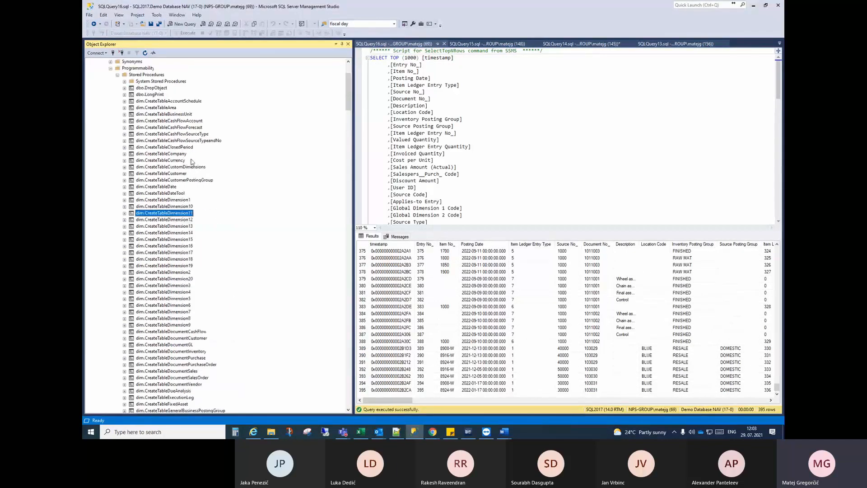
{"action": "left_click", "coordinate": [172, 175]}
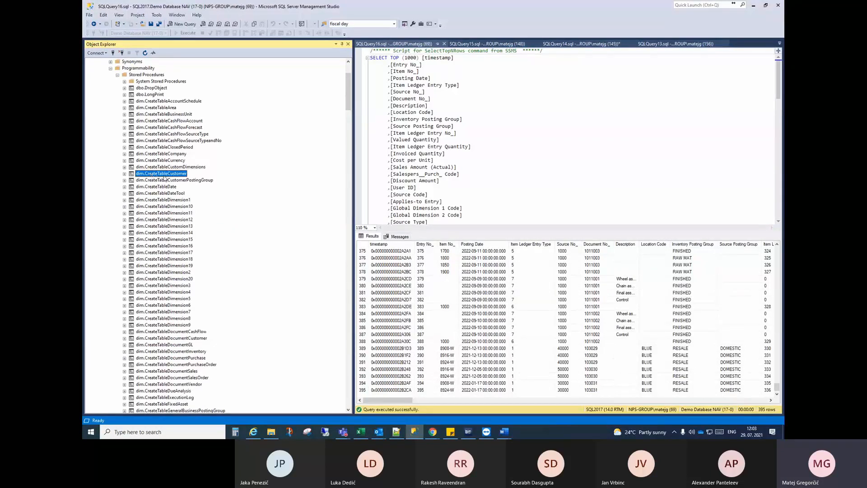
{"action": "scroll", "coordinate": [165, 178], "scroll_direction": "up", "scroll_amount": 2}
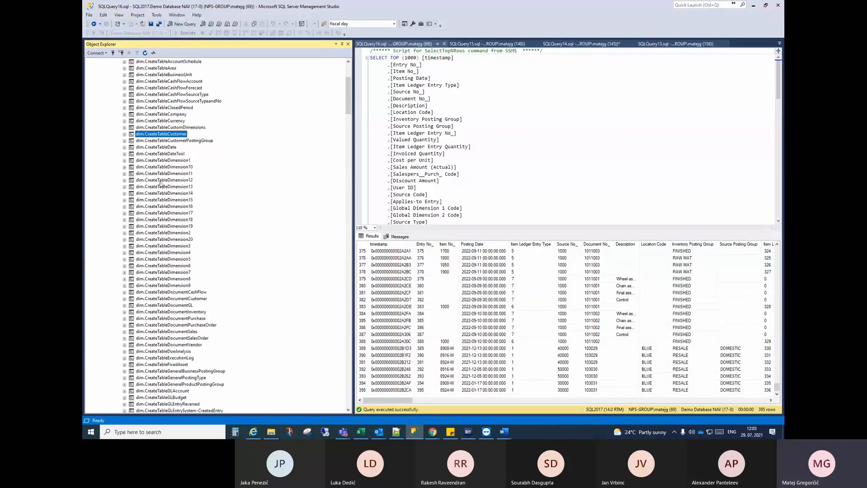
- Select the 2 dim.[CustomerView] script in File Explorer and find the matching dim.CustomerView among the database's views
{"action": "left_click", "coordinate": [271, 432]}
{"action": "left_click", "coordinate": [515, 118]}
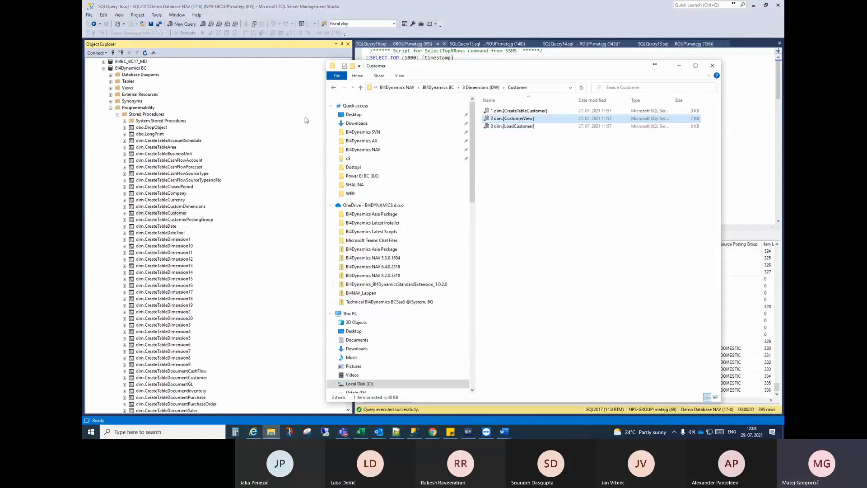
{"action": "left_click", "coordinate": [127, 89]}
{"action": "double_click", "coordinate": [127, 88]}
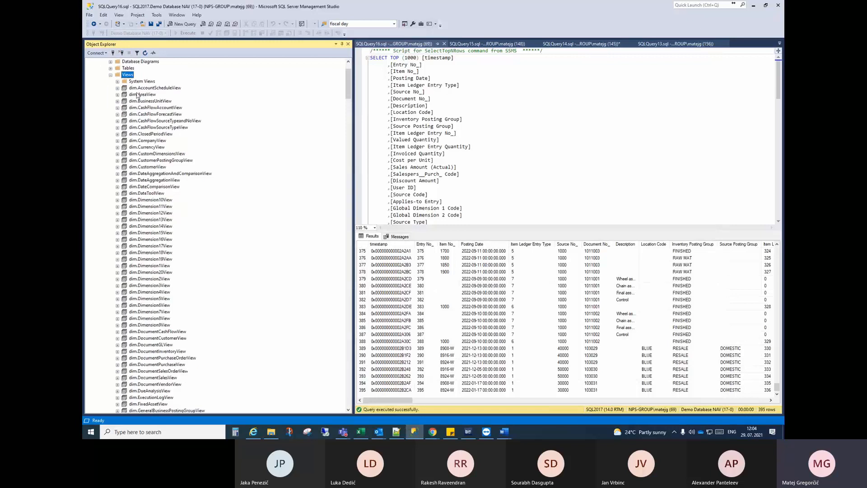
{"action": "left_click", "coordinate": [143, 168]}
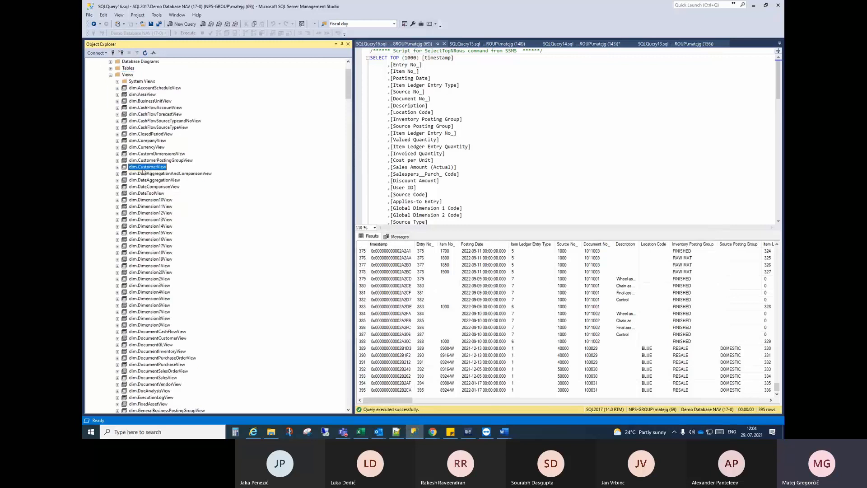
- Collapse the database's views and browse the stored procedures from the CreateTable group to the dimension Load group, selecting dim.LoadCompany
{"action": "left_click", "coordinate": [110, 74]}
{"action": "left_click", "coordinate": [110, 94]}
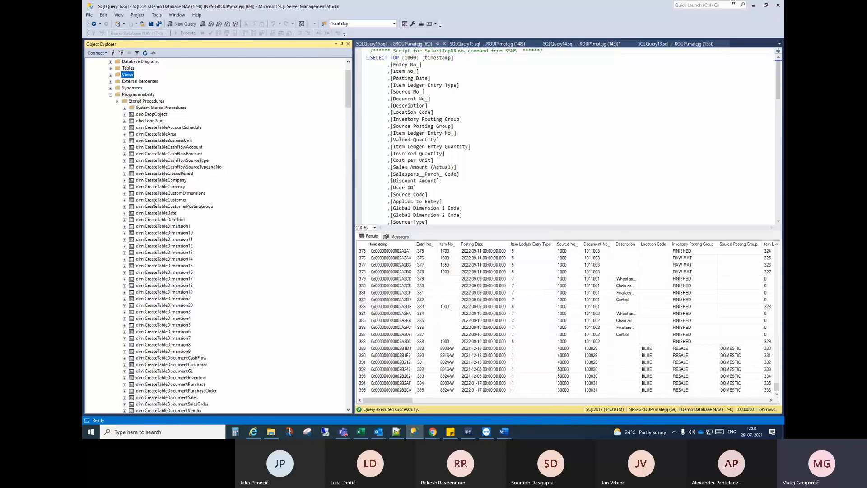
{"action": "left_click", "coordinate": [153, 214]}
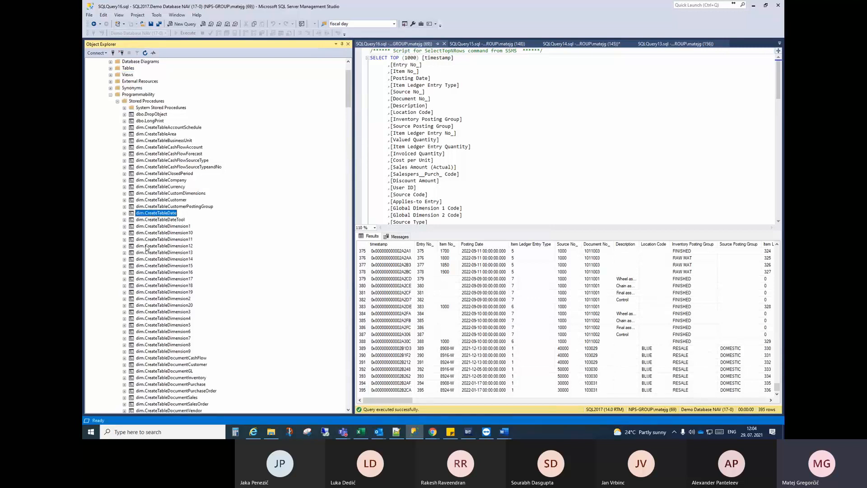
{"action": "scroll", "coordinate": [151, 242], "scroll_direction": "down", "scroll_amount": 6}
{"action": "scroll", "coordinate": [151, 253], "scroll_direction": "down", "scroll_amount": 20}
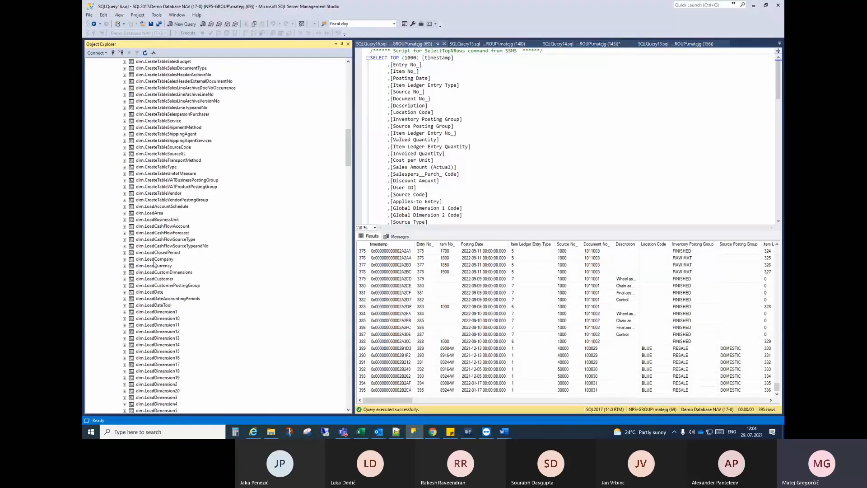
{"action": "left_click", "coordinate": [147, 208]}
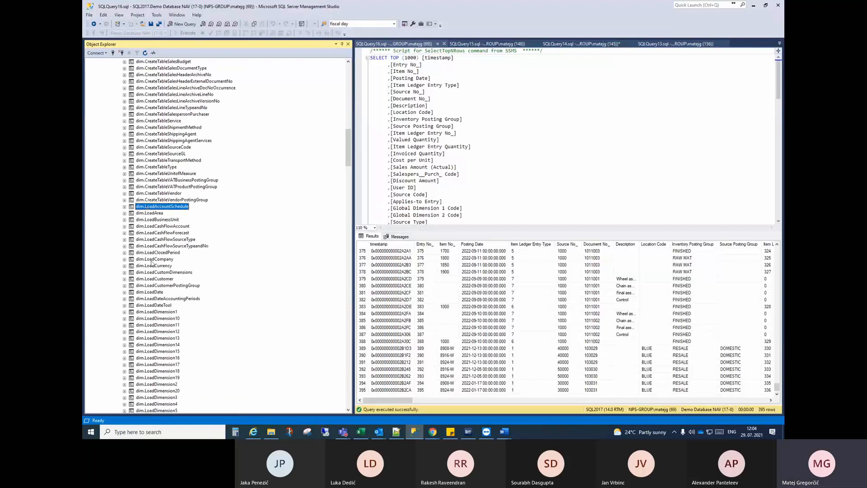
{"action": "left_click", "coordinate": [153, 266]}
{"action": "left_click", "coordinate": [154, 259]}
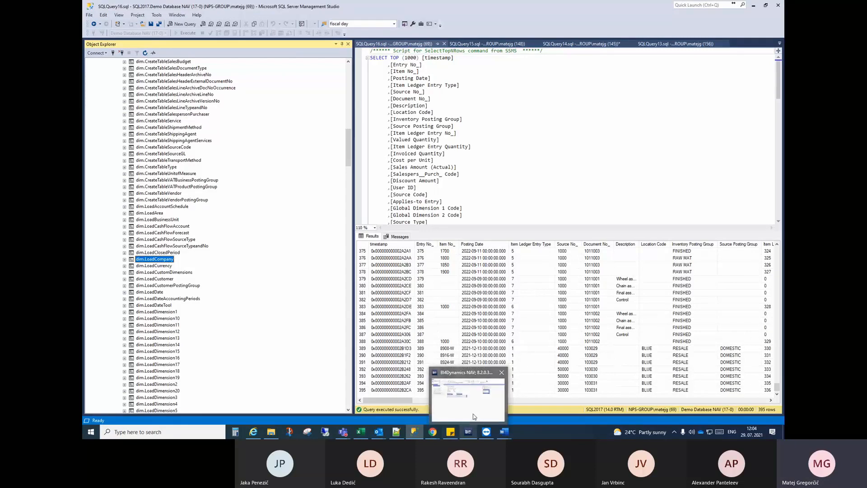
- Switch to BI4Dynamics NAV, close the Companies page and open the SSIS process flow for editing
{"action": "left_click", "coordinate": [470, 432]}
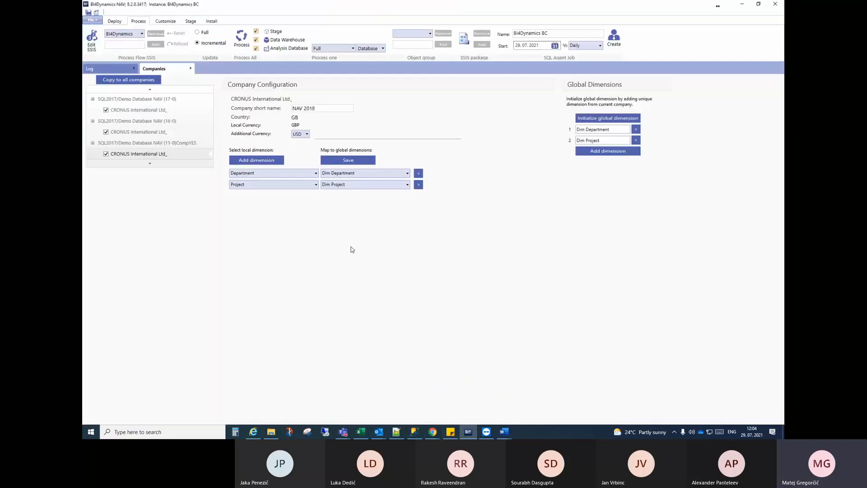
{"action": "left_click", "coordinate": [191, 68]}
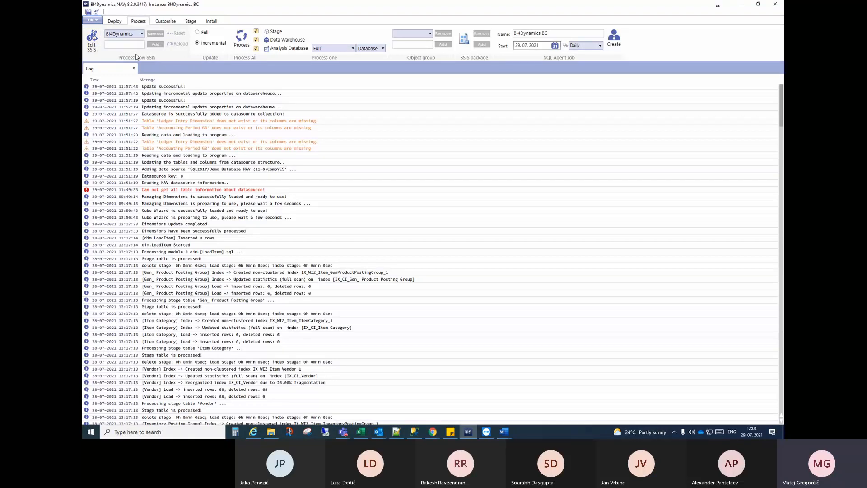
{"action": "left_click", "coordinate": [92, 45]}
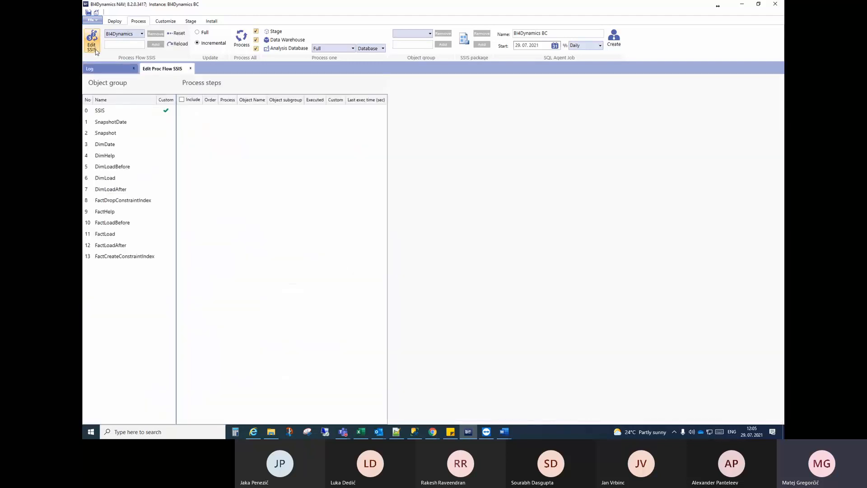
- Review the process steps of the SSIS, SnapshotDate, Snapshot and DimDate object groups, ending on DimLoadBefore
{"action": "left_click", "coordinate": [109, 109]}
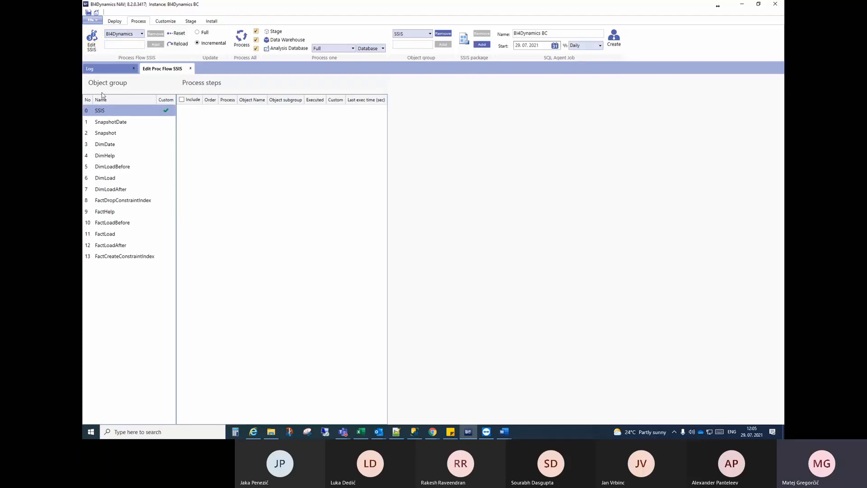
{"action": "left_click", "coordinate": [108, 125]}
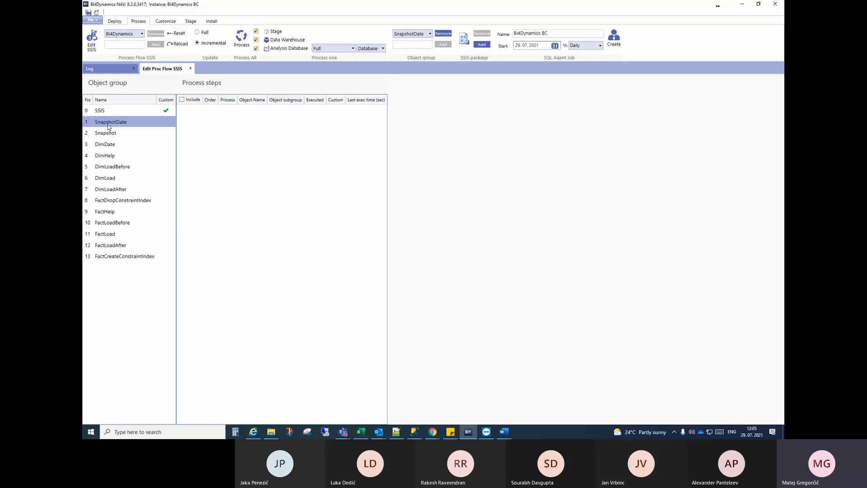
{"action": "left_click", "coordinate": [108, 111]}
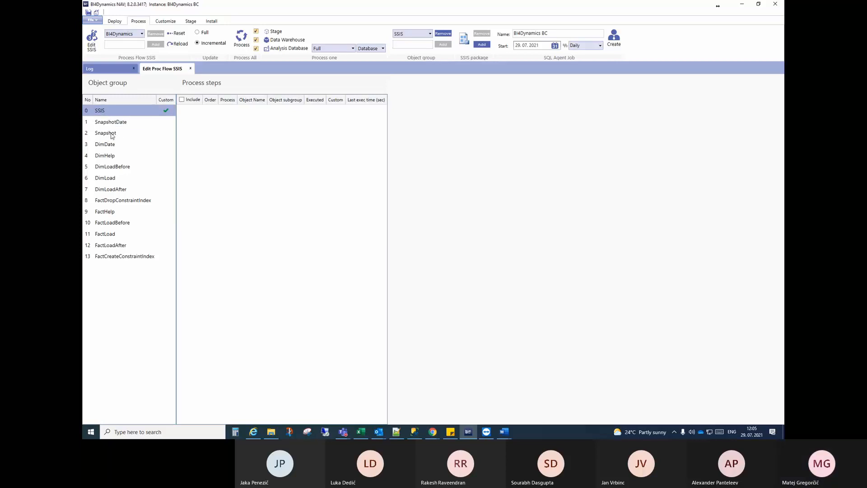
{"action": "left_click", "coordinate": [112, 135]}
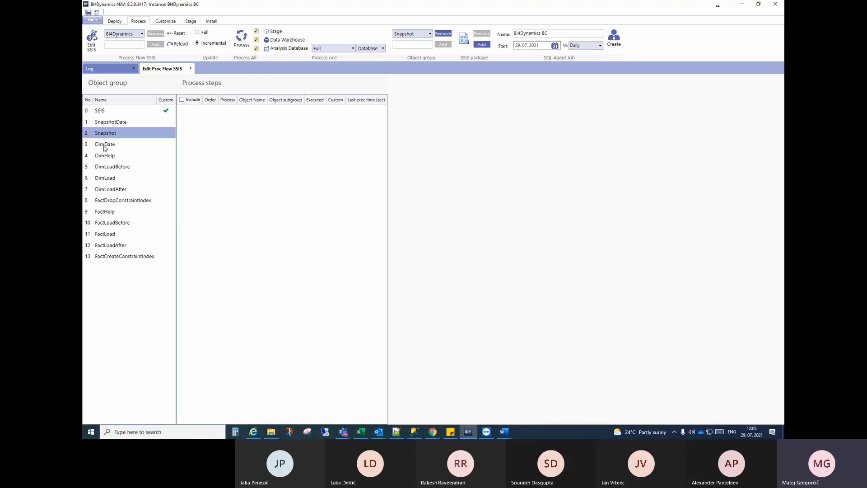
{"action": "left_click", "coordinate": [105, 148]}
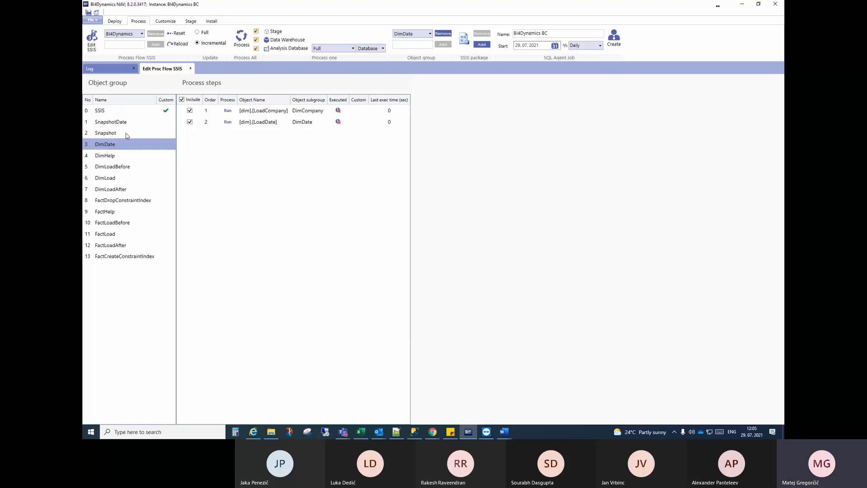
{"action": "left_click", "coordinate": [104, 112]}
{"action": "left_click_drag", "start_coordinate": [104, 111], "coordinate": [107, 166]}
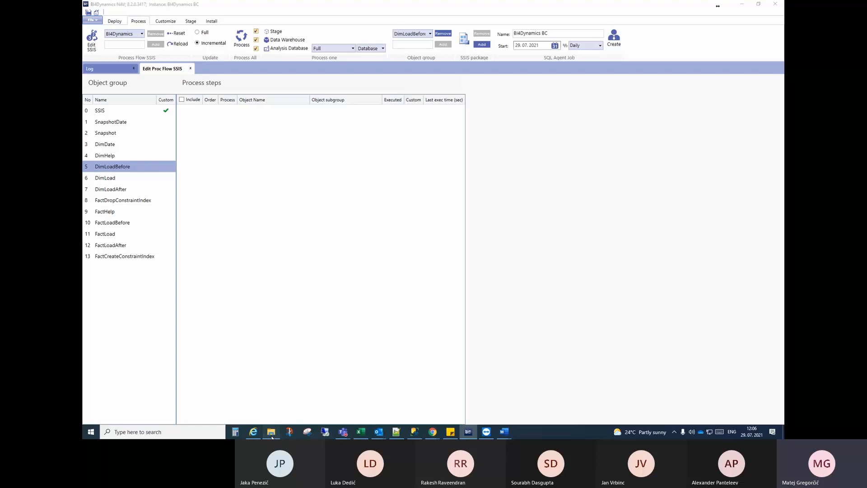
- Switch to File Explorer, open the 0 Setup\SSIS\Custom\BI4Dynamics folder and widen the Name column to show full file names
{"action": "left_click", "coordinate": [270, 431]}
{"action": "left_click", "coordinate": [452, 88]}
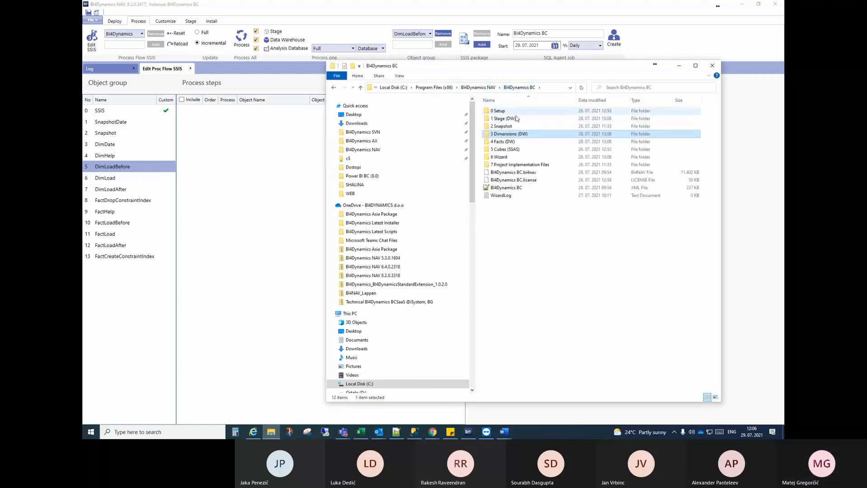
{"action": "double_click", "coordinate": [517, 111]}
{"action": "double_click", "coordinate": [494, 126]}
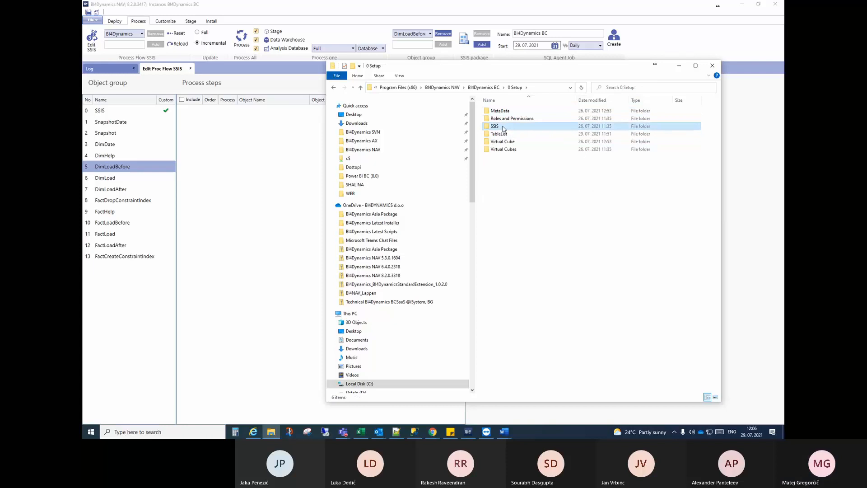
{"action": "left_click", "coordinate": [506, 119]}
{"action": "double_click", "coordinate": [506, 119]}
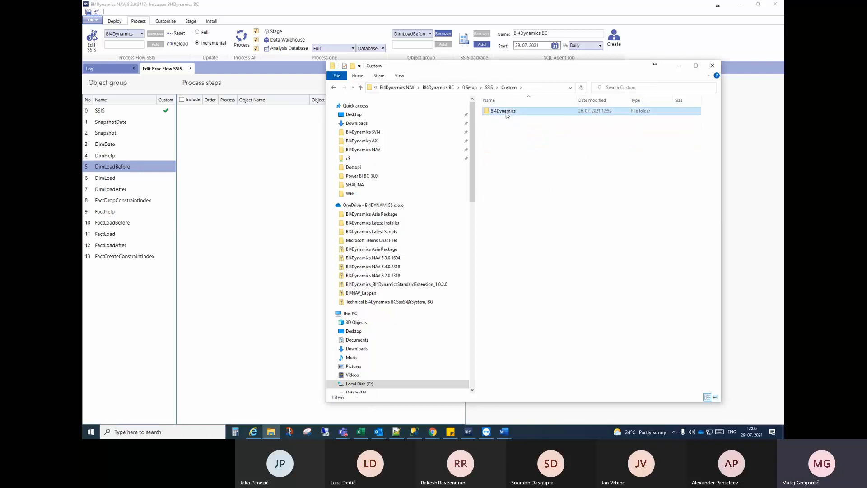
{"action": "double_click", "coordinate": [505, 113]}
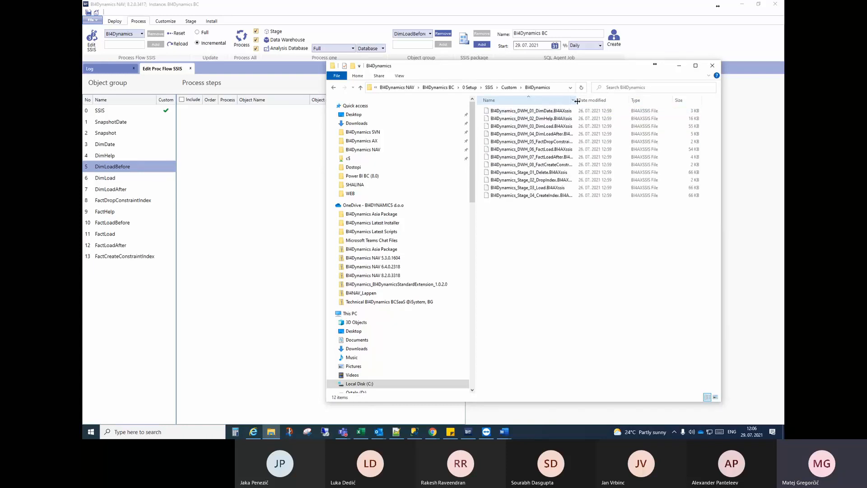
{"action": "left_click_drag", "start_coordinate": [573, 100], "coordinate": [613, 100]}
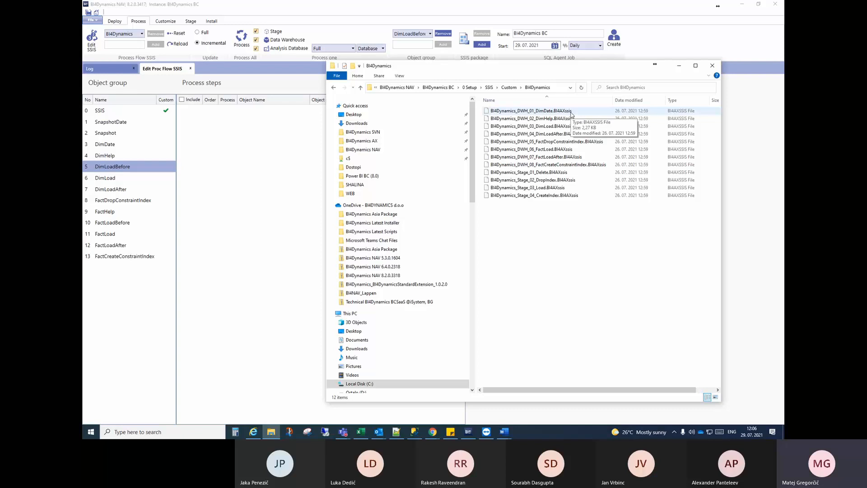
- Return to BI4Dynamics NAV and select the [dim].[LoadDate] step in the DimDate object group
{"action": "left_click", "coordinate": [117, 154]}
{"action": "left_click", "coordinate": [115, 147]}
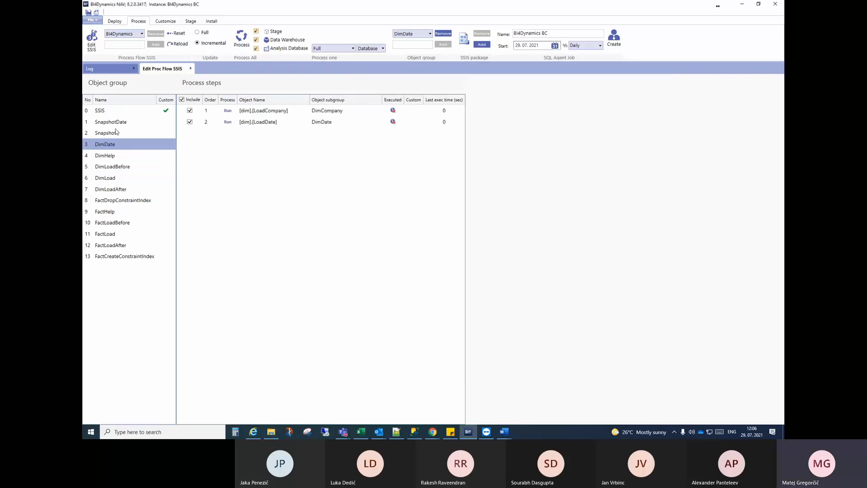
{"action": "left_click", "coordinate": [114, 134]}
{"action": "left_click", "coordinate": [113, 144]}
{"action": "left_click", "coordinate": [268, 122]}
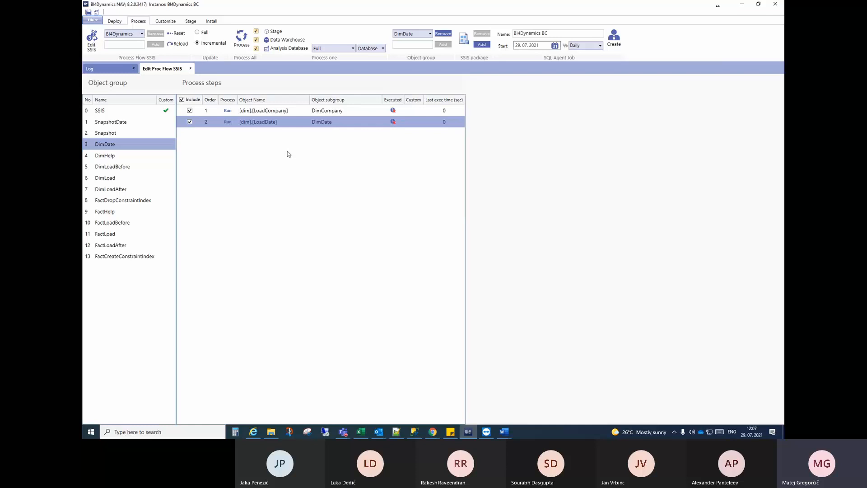
- Switch to SQL Server Management Studio, examine the CompanyID and DataSourceID columns in the query results, and minimize the window
{"action": "mouse_move", "coordinate": [278, 434]}
{"action": "left_click", "coordinate": [412, 433]}
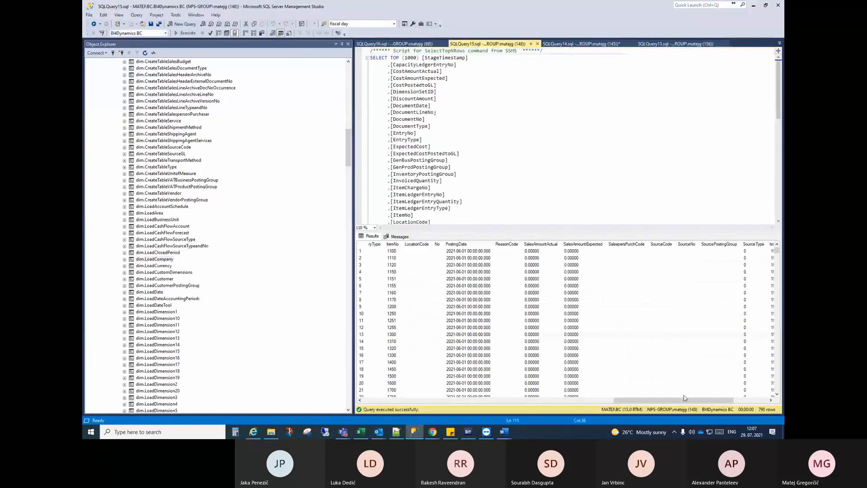
{"action": "left_click_drag", "start_coordinate": [684, 400], "coordinate": [727, 400]}
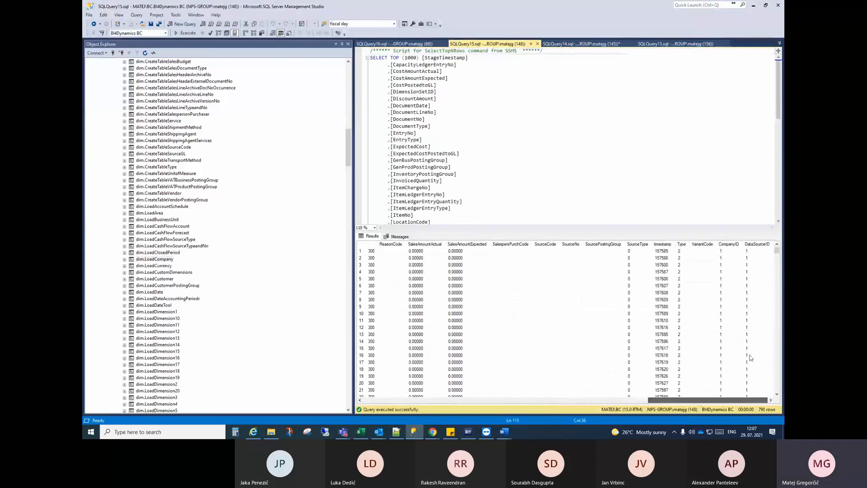
{"action": "left_click", "coordinate": [752, 258]}
{"action": "left_click", "coordinate": [729, 258]}
{"action": "mouse_move", "coordinate": [729, 251]}
{"action": "left_mouse_down"}
{"action": "mouse_move", "coordinate": [725, 334]}
{"action": "mouse_move", "coordinate": [732, 252]}
{"action": "left_mouse_up"}
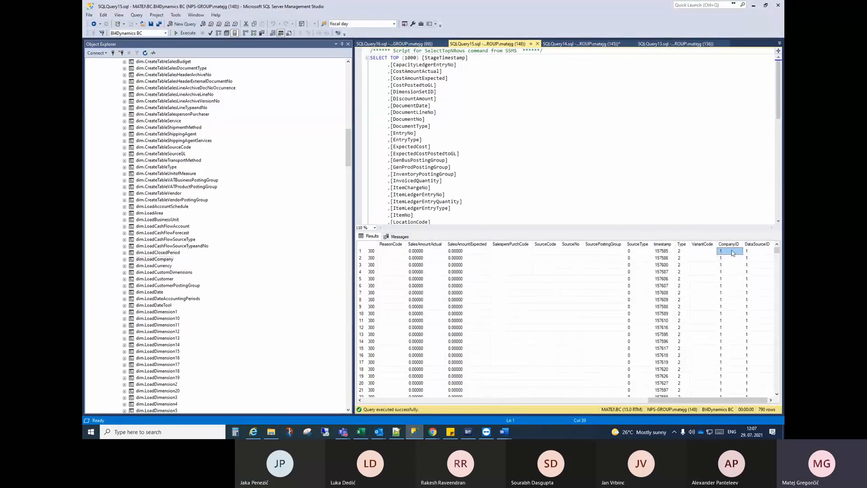
{"action": "left_click", "coordinate": [752, 5]}
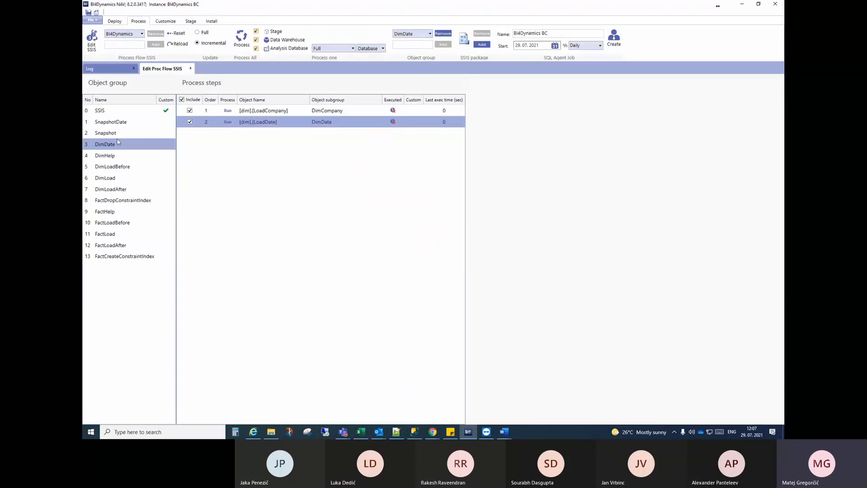
- Review DimDate's LoadCompany and LoadDate steps and the process steps of the object groups from DimHelp to FactLoadAfter
{"action": "left_click", "coordinate": [254, 111]}
{"action": "left_click", "coordinate": [257, 123]}
{"action": "left_click", "coordinate": [111, 158]}
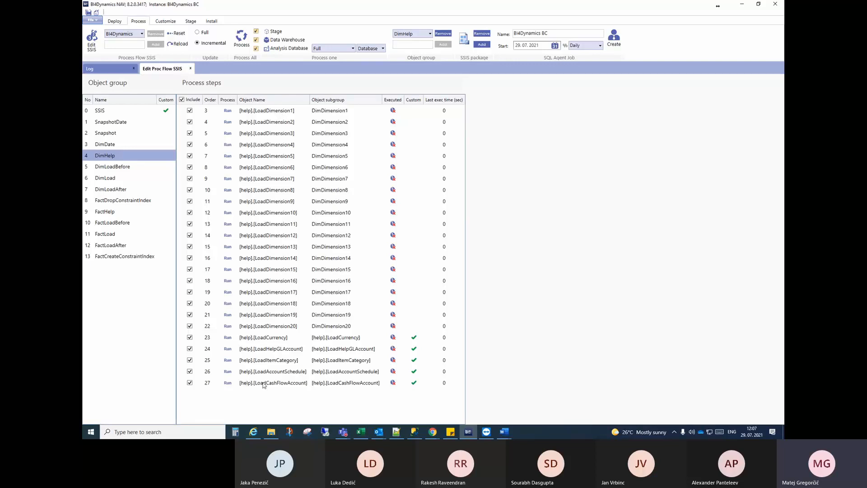
{"action": "left_click", "coordinate": [125, 169]}
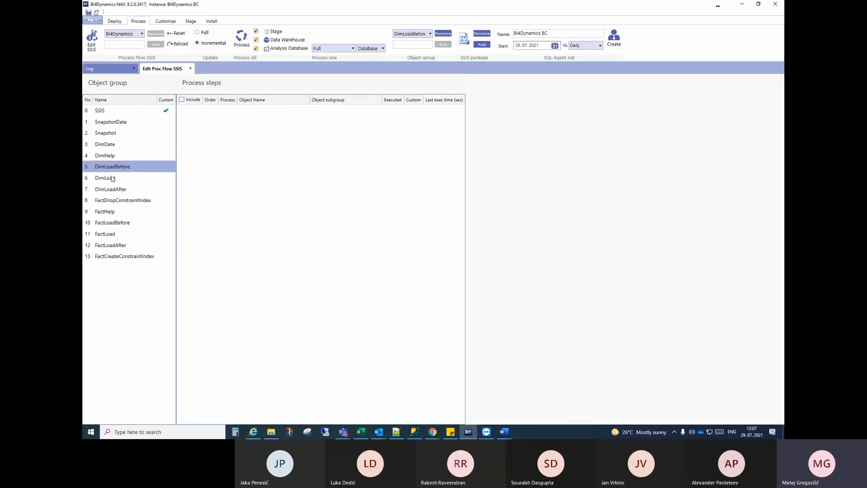
{"action": "left_click", "coordinate": [111, 181]}
{"action": "left_click", "coordinate": [112, 188]}
{"action": "left_click", "coordinate": [112, 200]}
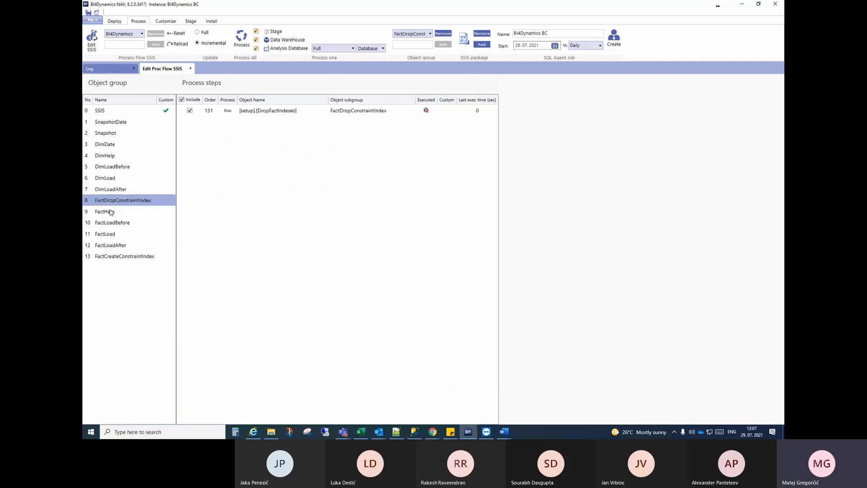
{"action": "left_click", "coordinate": [112, 211]}
{"action": "left_click", "coordinate": [113, 222]}
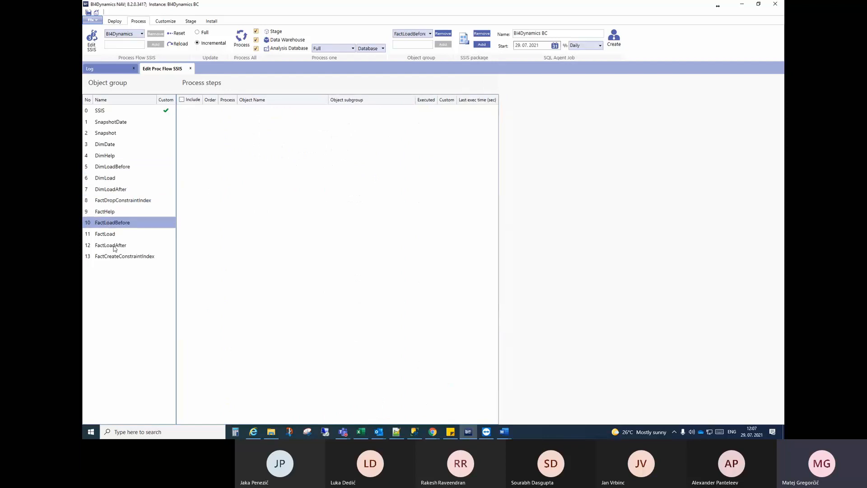
{"action": "left_click", "coordinate": [114, 247]}
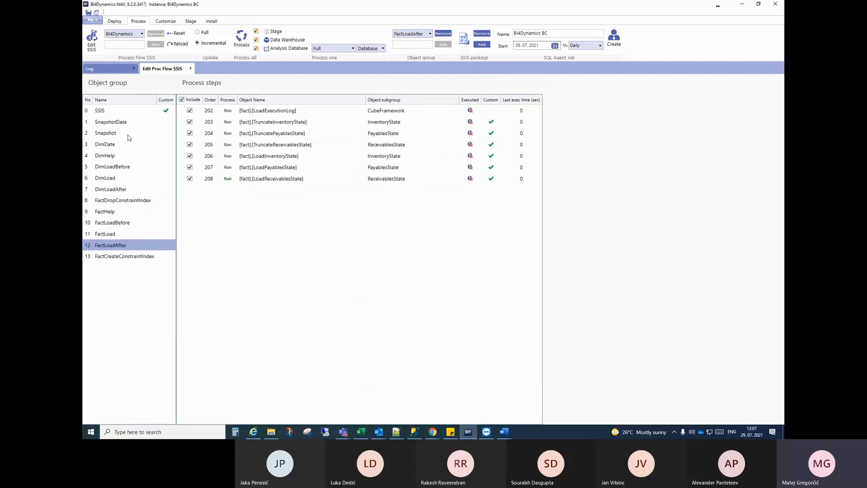
- Examine the process steps of the DimDate, DimLoad and FactLoad object groups, comparing DimLoad with FactLoad
{"action": "left_click", "coordinate": [112, 146]}
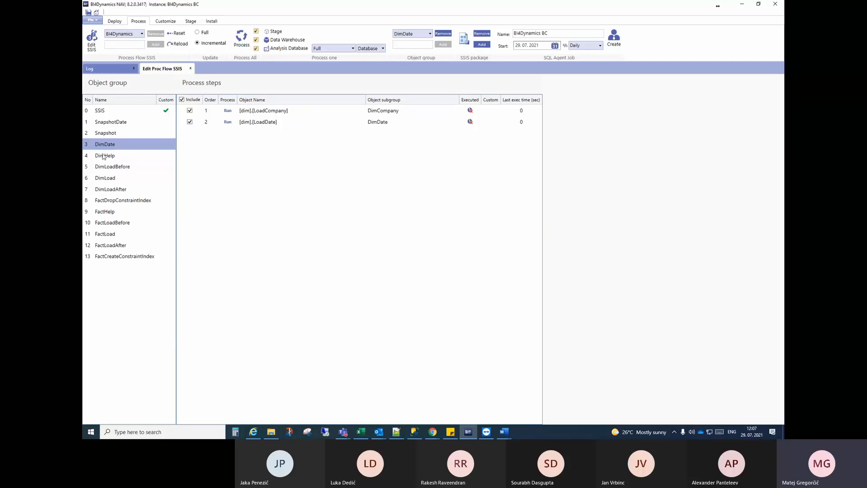
{"action": "left_click", "coordinate": [112, 180]}
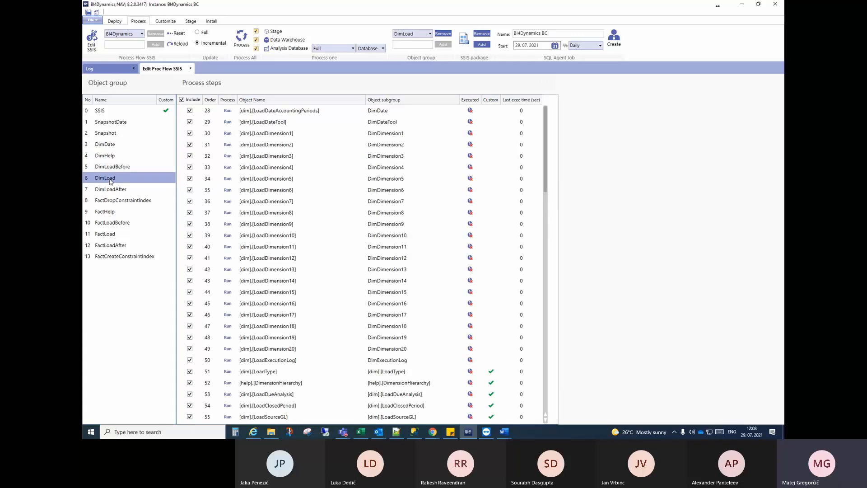
{"action": "left_click", "coordinate": [105, 233]}
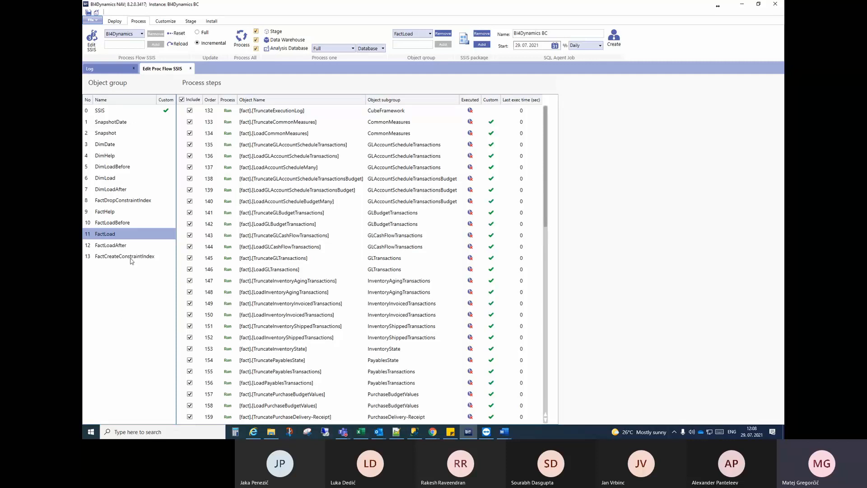
{"action": "left_click", "coordinate": [109, 179]}
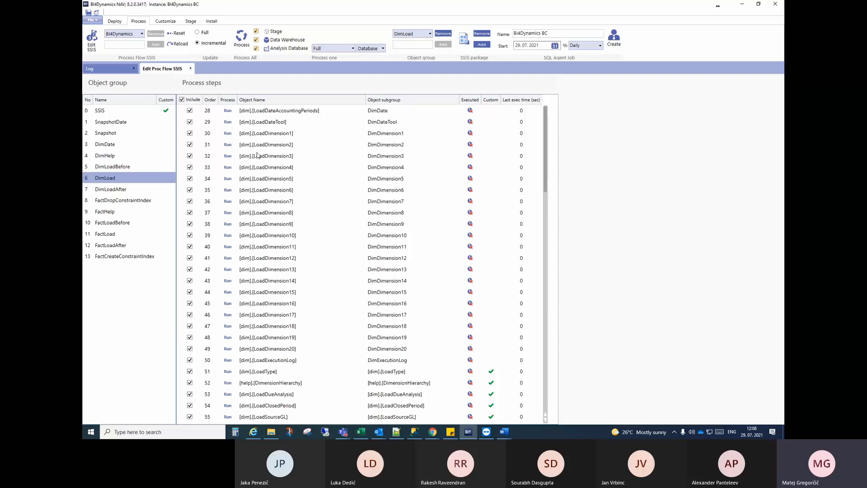
{"action": "left_click", "coordinate": [113, 235]}
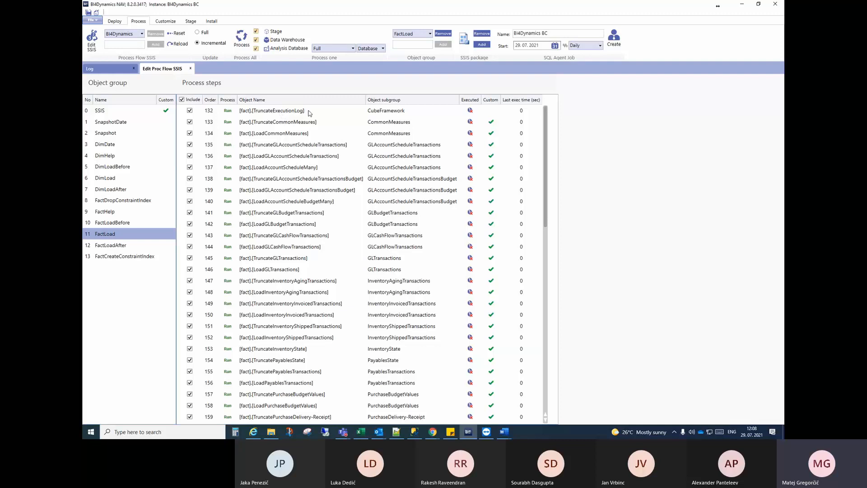
- Check the [fact].[TruncateCommonMeasures] and [fact].[LoadCommonMeasures] steps in the FactLoad group, leaving the load step selected
{"action": "left_click", "coordinate": [272, 126]}
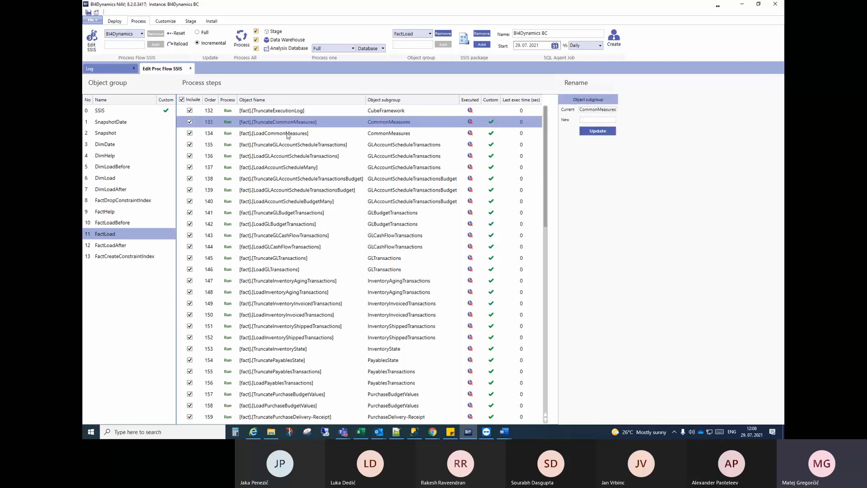
{"action": "left_click", "coordinate": [286, 131]}
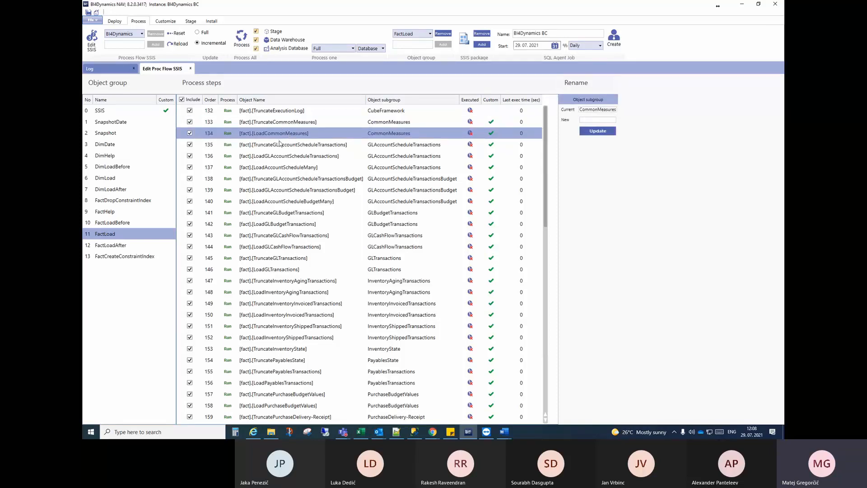
{"action": "left_click", "coordinate": [280, 143]}
{"action": "left_click", "coordinate": [280, 136]}
- Open Task Manager, show its CPU performance details and move the window clear of the first FactLoad process steps
{"action": "right_click", "coordinate": [532, 430]}
{"action": "left_click", "coordinate": [572, 396]}
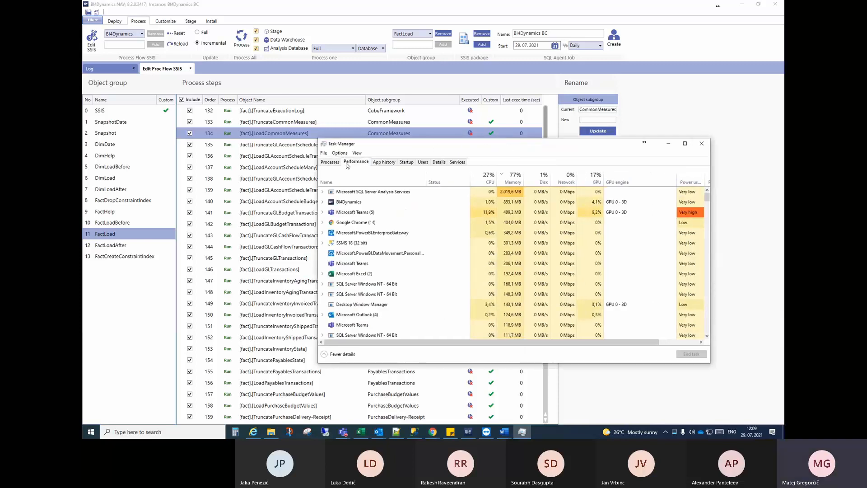
{"action": "left_click", "coordinate": [349, 163]}
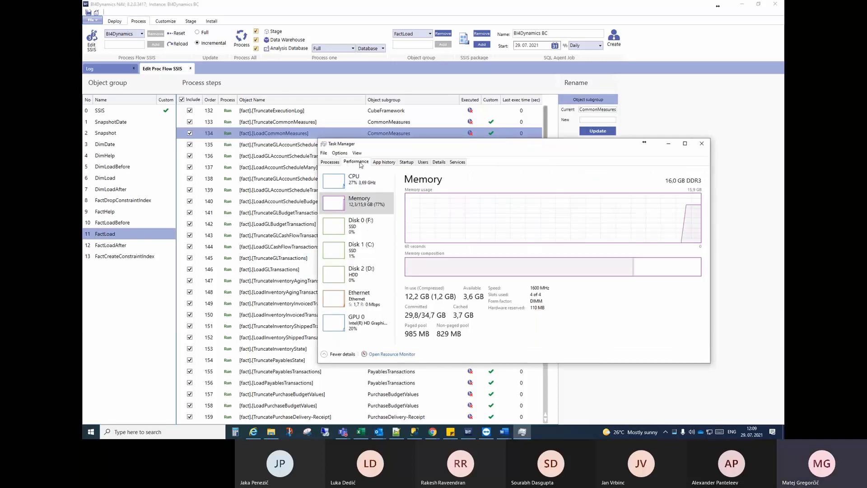
{"action": "left_click", "coordinate": [371, 190]}
{"action": "left_click_drag", "start_coordinate": [516, 144], "coordinate": [448, 163]}
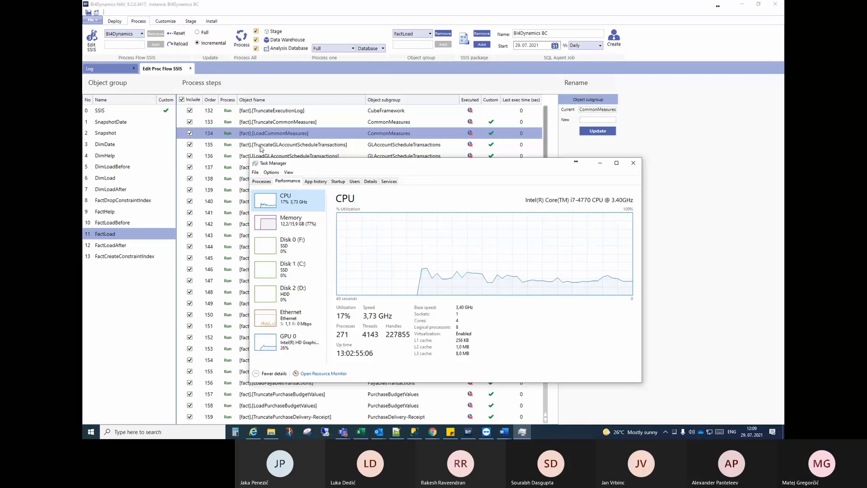
{"action": "left_click_drag", "start_coordinate": [329, 166], "coordinate": [311, 167]}
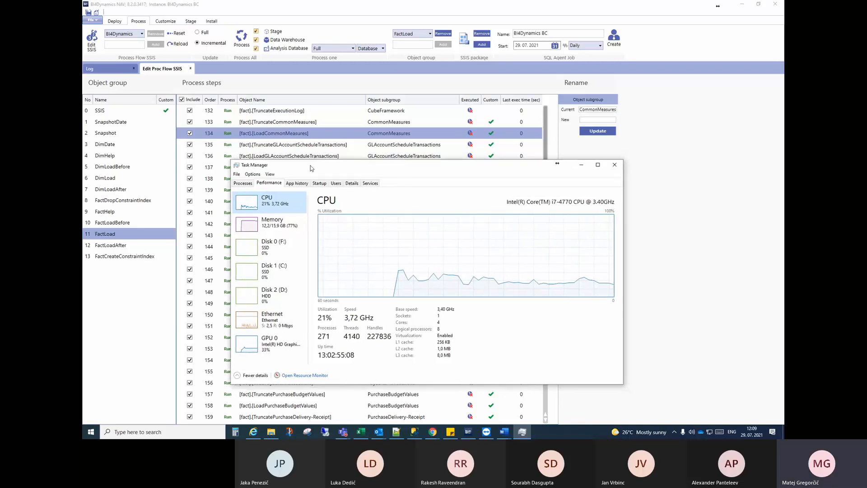
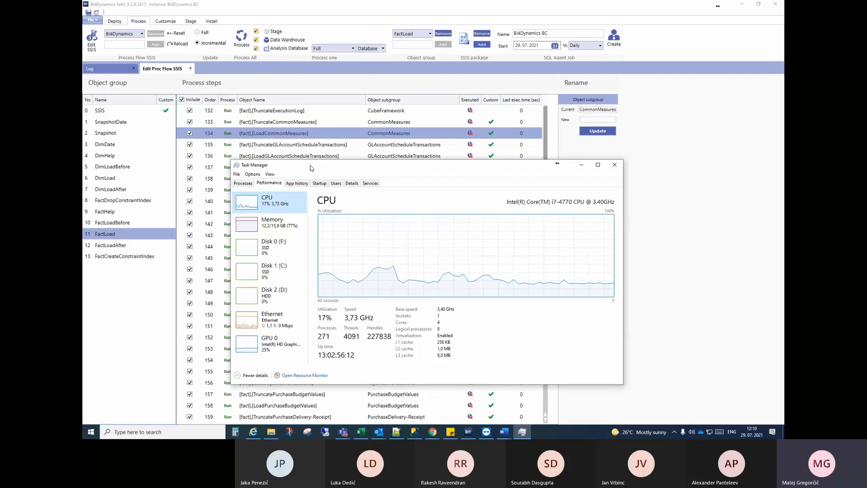
- Switch to File Explorer and check the four BI4Dynamics_Stage files, from 01_Delete to 04_CreateIndex, in the custom BI4Dynamics SSIS folder
{"action": "left_click", "coordinate": [271, 432]}
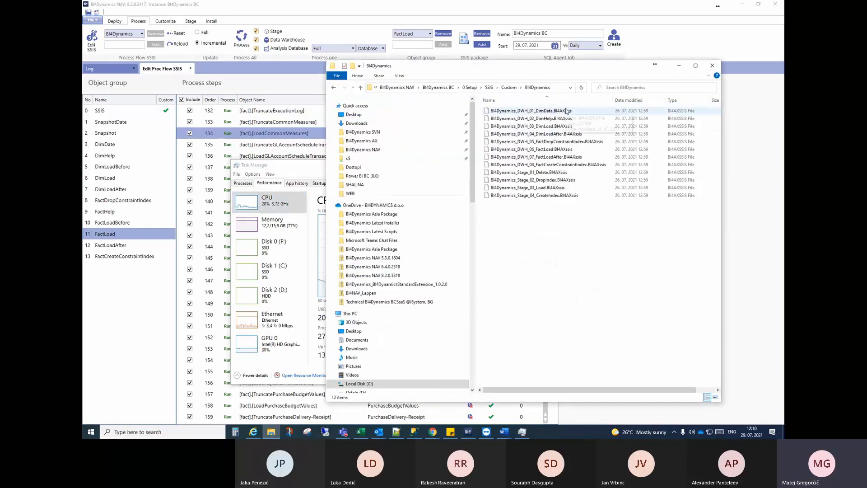
{"action": "left_click", "coordinate": [538, 174]}
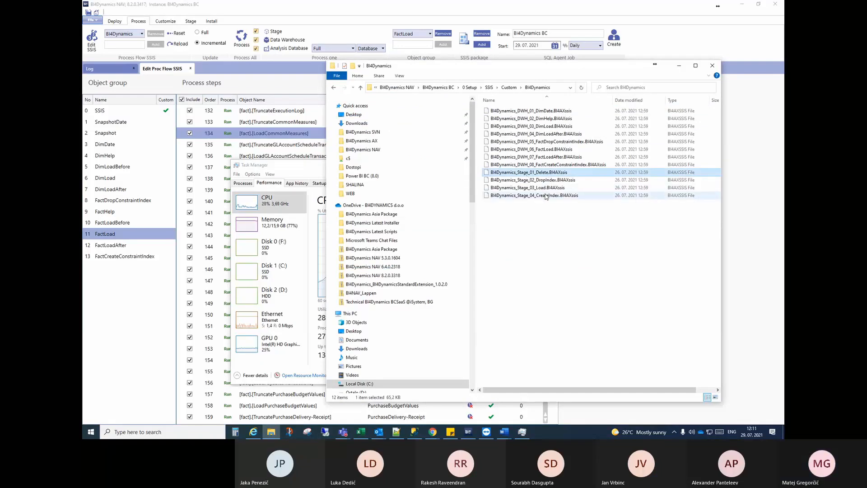
{"action": "left_click", "coordinate": [556, 180], "text": "shift"}
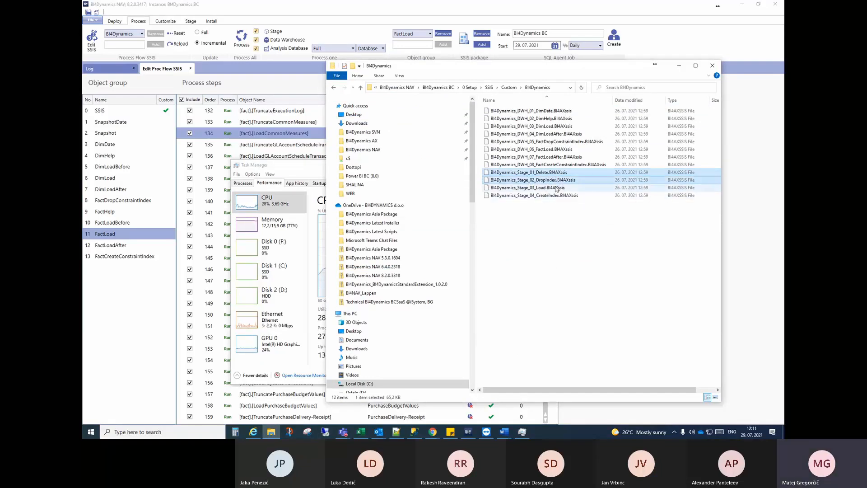
{"action": "left_click", "coordinate": [552, 195], "text": "shift"}
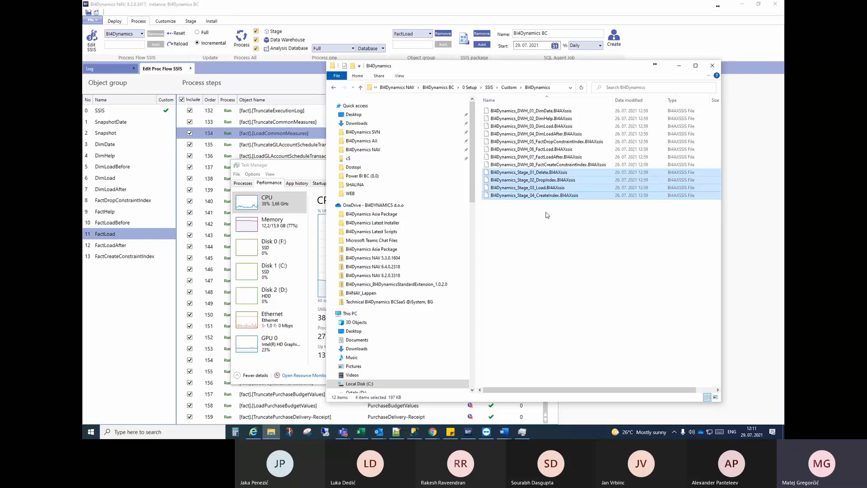
{"action": "left_click", "coordinate": [535, 174]}
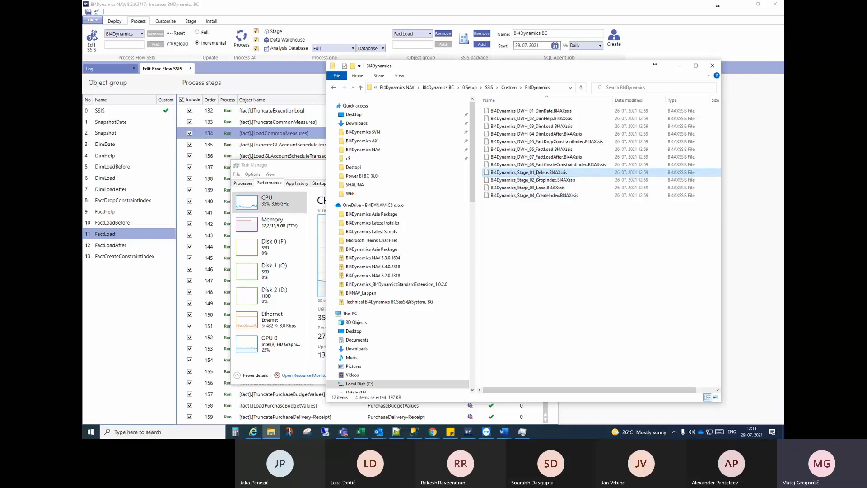
{"action": "key", "text": "Down"}
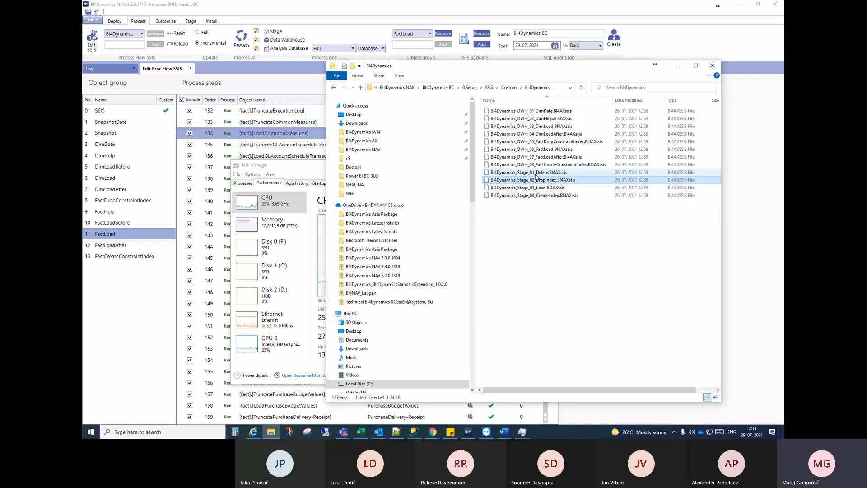
{"action": "mouse_move", "coordinate": [272, 427]}
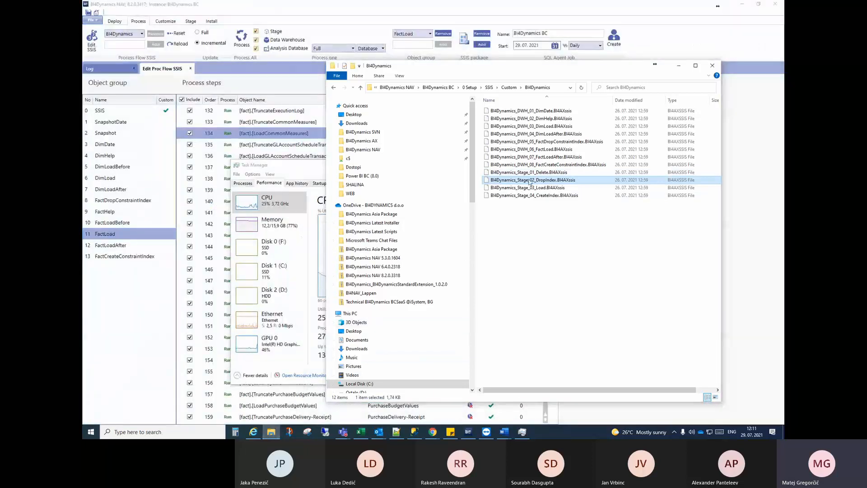
- Open the BI4Dynamics_Stage_01_Delete.BI4AXssis file in Notepad++
{"action": "left_click", "coordinate": [524, 173]}
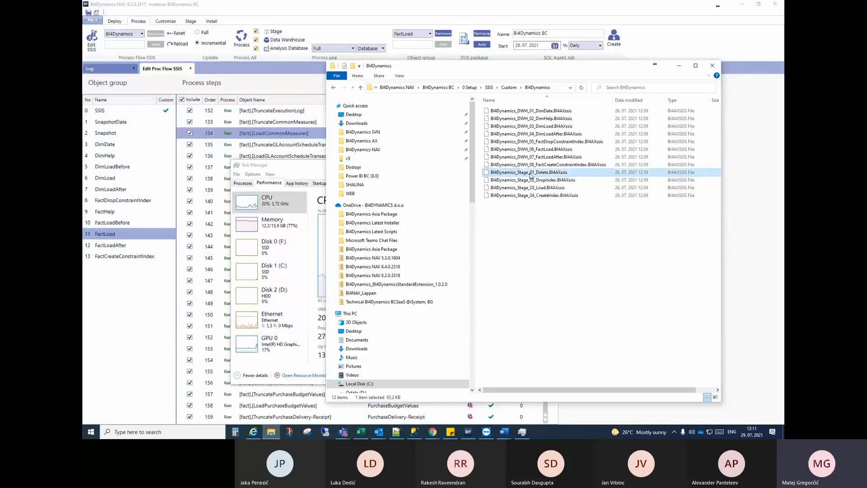
{"action": "right_click", "coordinate": [524, 173]}
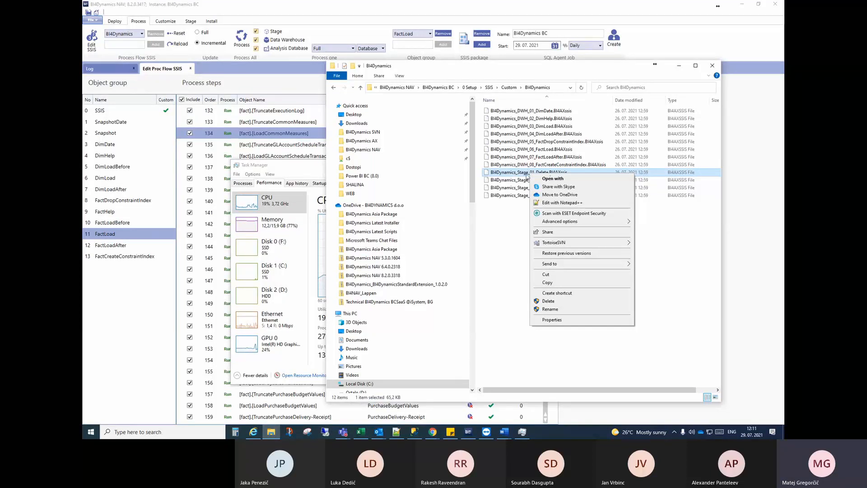
{"action": "left_click", "coordinate": [553, 203]}
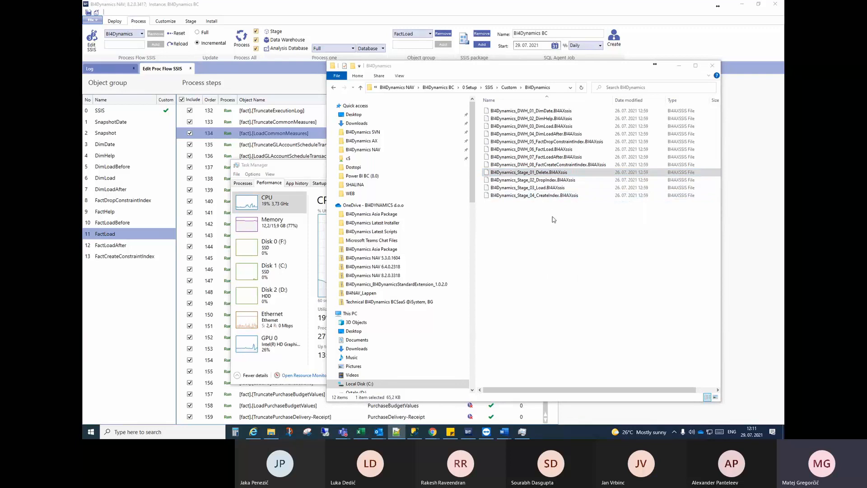
{"action": "left_click", "coordinate": [396, 432]}
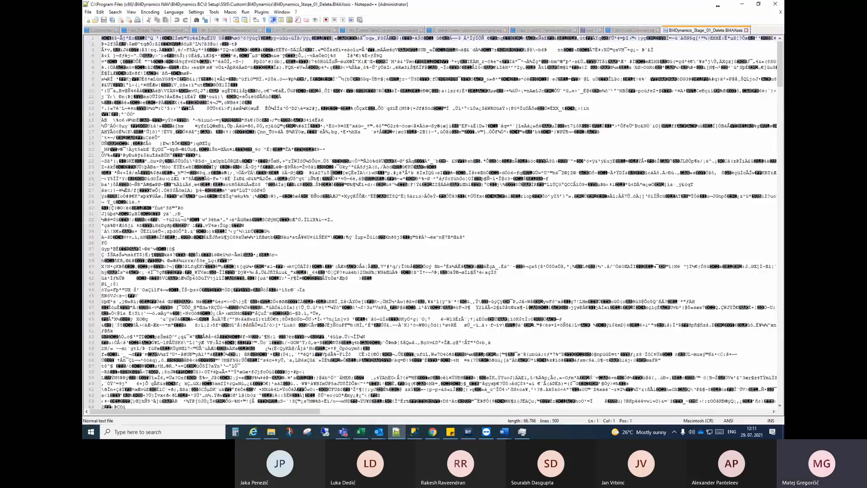
- Look through the contents of the Stage_01_Delete file, close it and minimize Notepad++
{"action": "scroll", "coordinate": [378, 196], "scroll_direction": "down", "scroll_amount": 10}
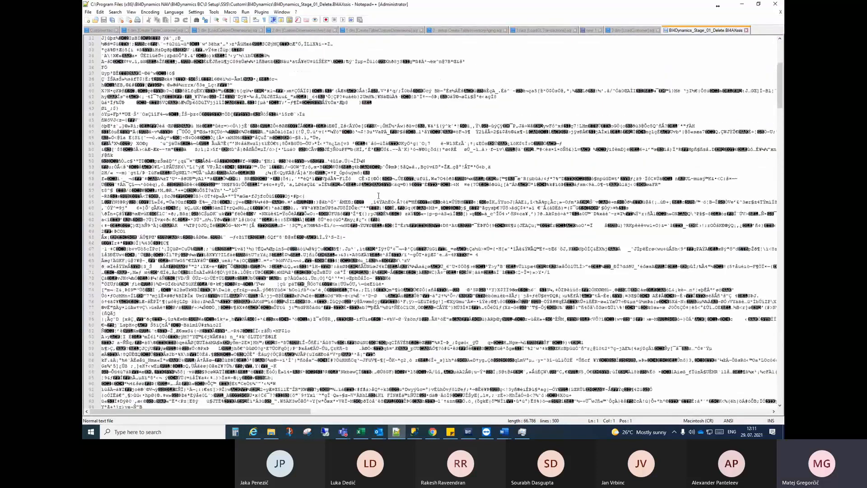
{"action": "scroll", "coordinate": [379, 195], "scroll_direction": "up", "scroll_amount": 6}
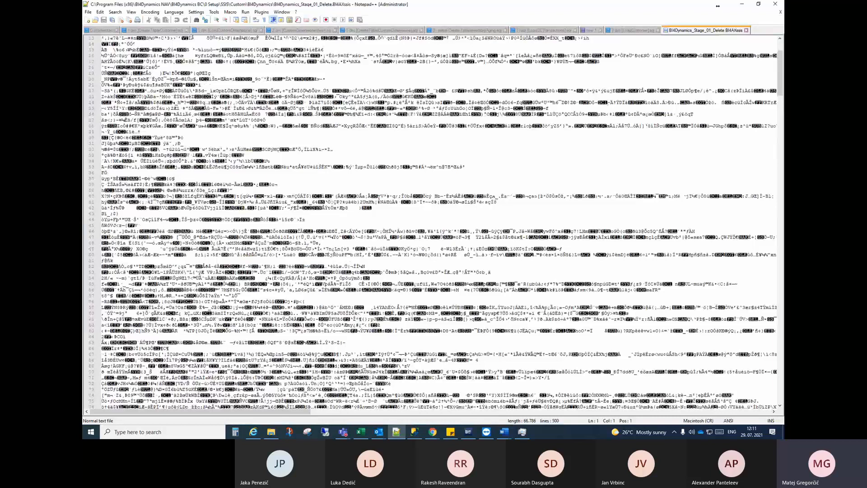
{"action": "scroll", "coordinate": [379, 196], "scroll_direction": "up", "scroll_amount": 4}
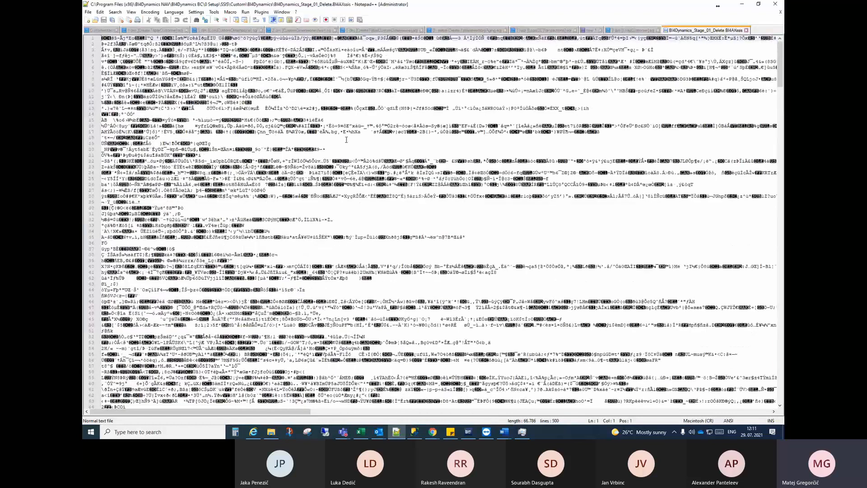
{"action": "scroll", "coordinate": [347, 139], "scroll_direction": "down", "scroll_amount": 4}
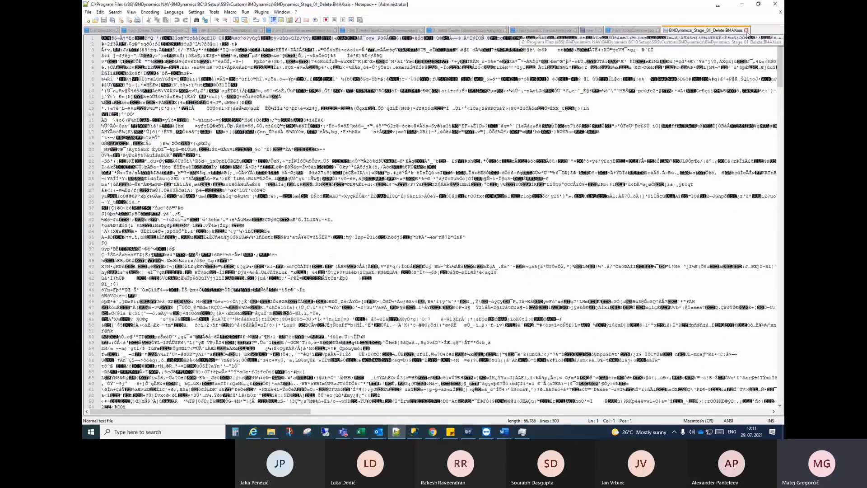
{"action": "left_click", "coordinate": [746, 29]}
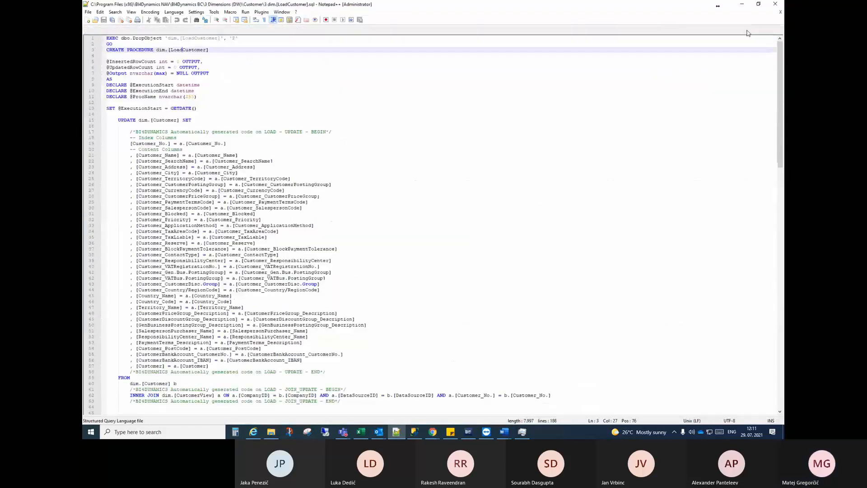
{"action": "left_click", "coordinate": [742, 6]}
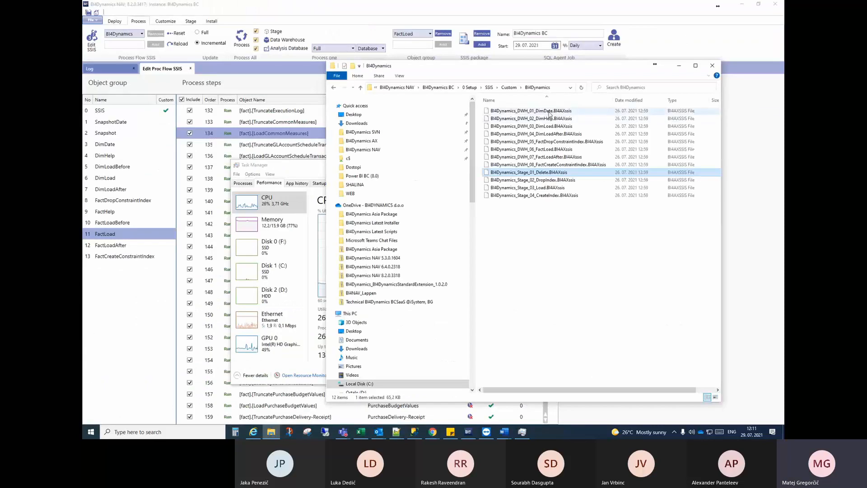
- Check the DWH_07_FactLoadAfter and DWH_08_FactCreateConstraintIndex files, minimizing File Explorer and Task Manager to return to the process flow in BI4Dynamics NAV
{"action": "left_click", "coordinate": [544, 160]}
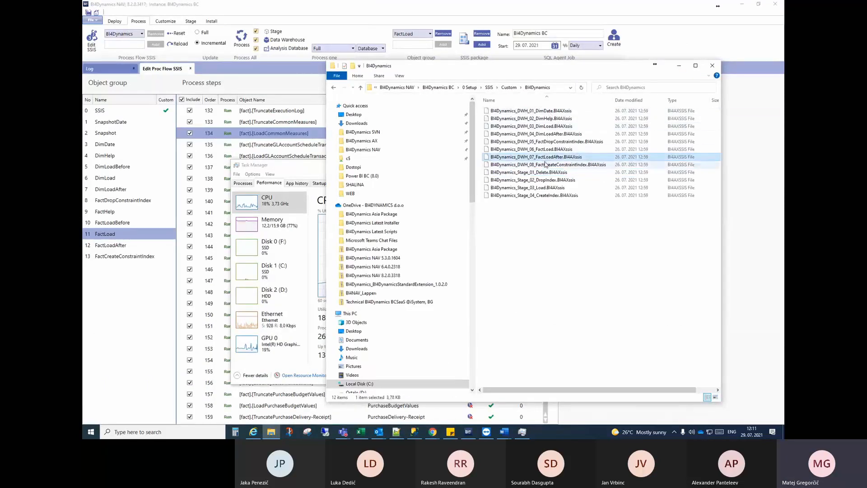
{"action": "left_click", "coordinate": [544, 164]}
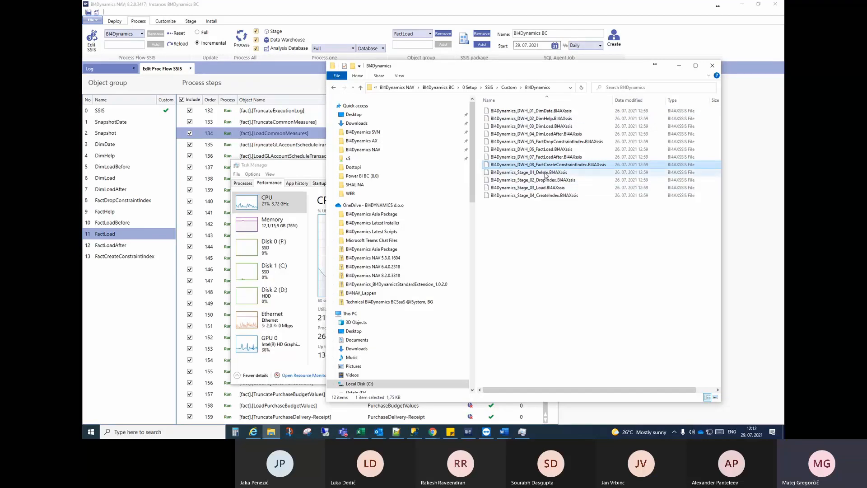
{"action": "left_click", "coordinate": [678, 67]}
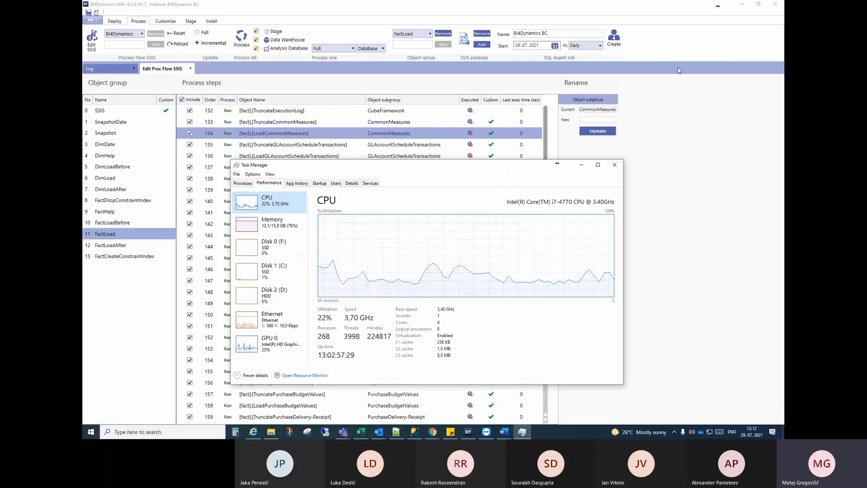
{"action": "left_click", "coordinate": [581, 165]}
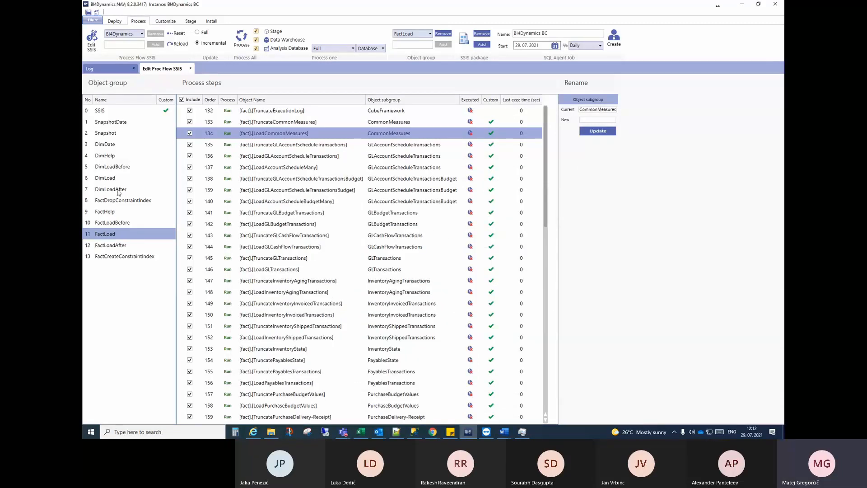
- Check the [fact].[TruncateGLBudgetTransactions] and [fact].[LoadGLBudgetTransactions] steps and their object subgroup in the FactLoad group
{"action": "left_click", "coordinate": [300, 214]}
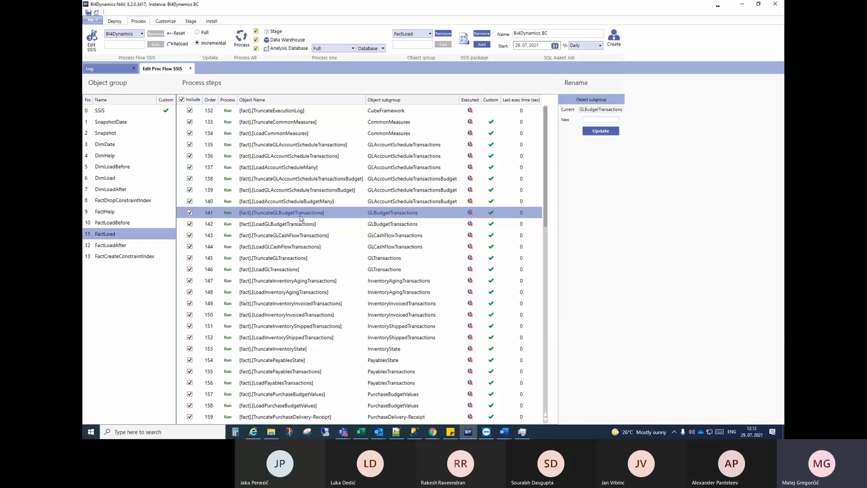
{"action": "left_click", "coordinate": [297, 225]}
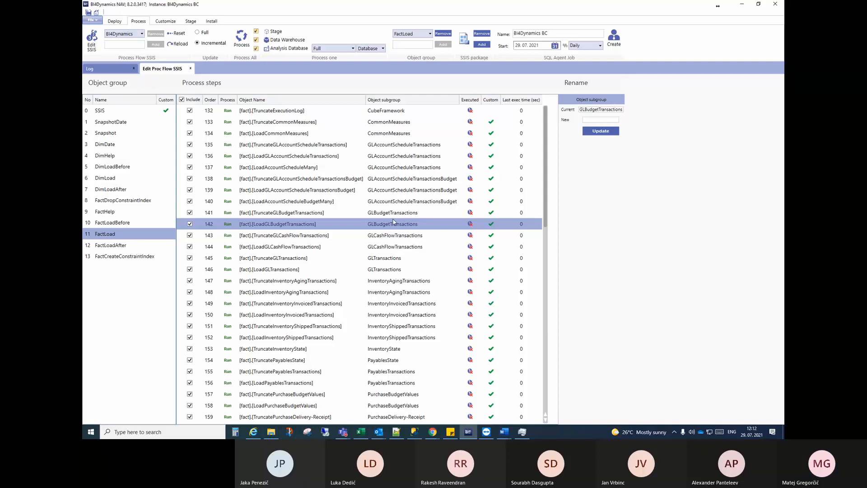
{"action": "scroll", "coordinate": [393, 222], "scroll_direction": "down", "scroll_amount": 2}
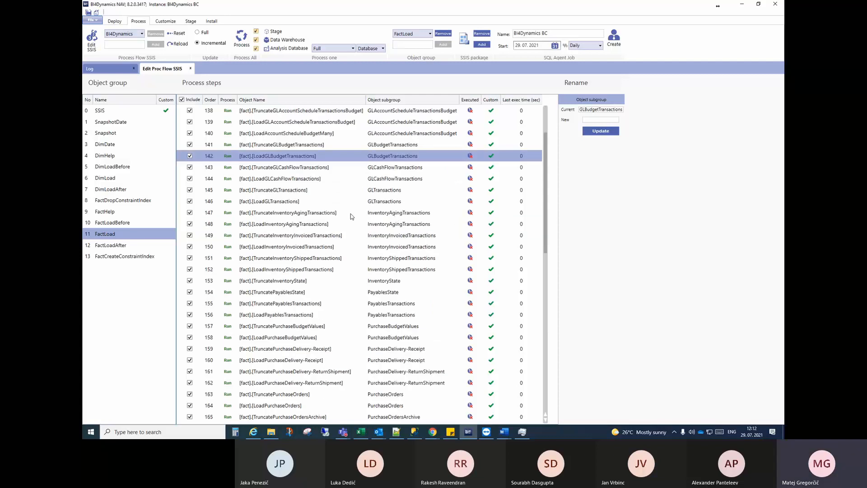
{"action": "scroll", "coordinate": [409, 203], "scroll_direction": "up", "scroll_amount": 2}
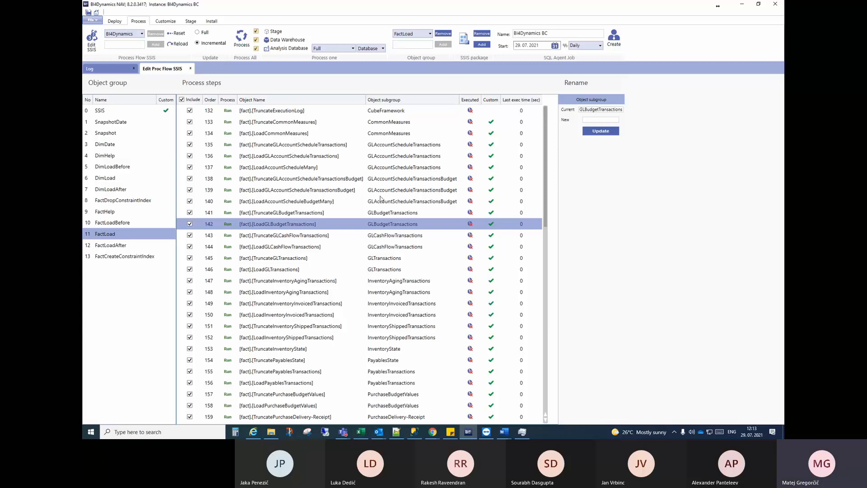
- Find the [fact].[TruncateSalesOrders] and [fact].[LoadSalesOrders] steps in the FactLoad group and compare their order and object subgroup
{"action": "scroll", "coordinate": [381, 198], "scroll_direction": "down", "scroll_amount": 3}
{"action": "scroll", "coordinate": [393, 240], "scroll_direction": "down", "scroll_amount": 3}
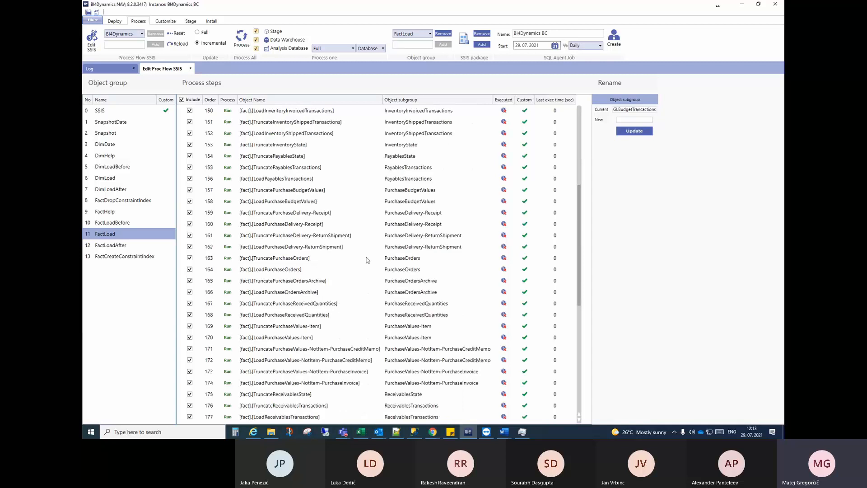
{"action": "scroll", "coordinate": [390, 271], "scroll_direction": "down", "scroll_amount": 6}
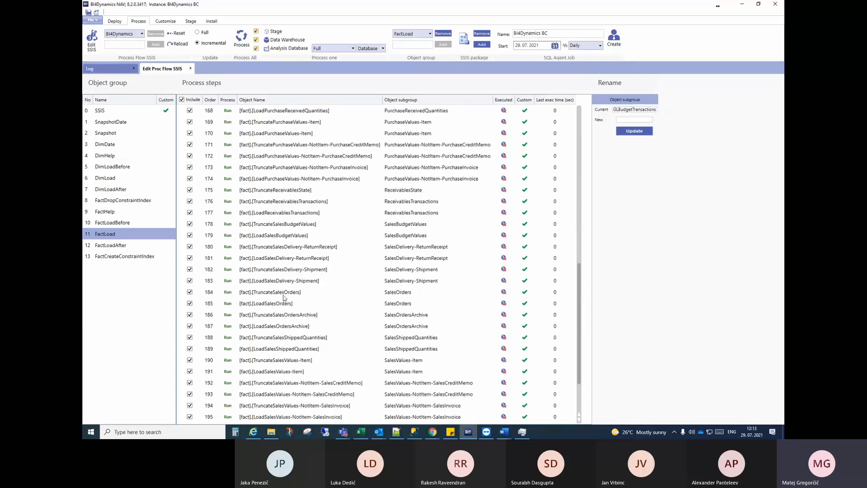
{"action": "left_click", "coordinate": [283, 296]}
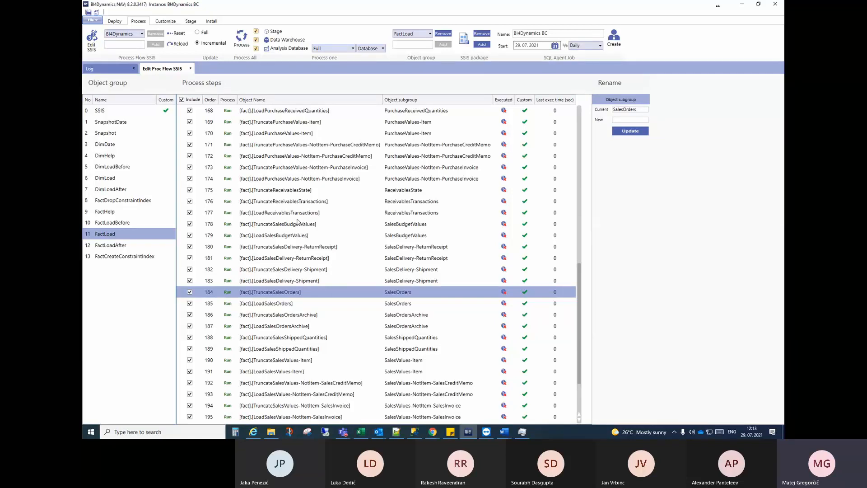
{"action": "left_click", "coordinate": [280, 307]}
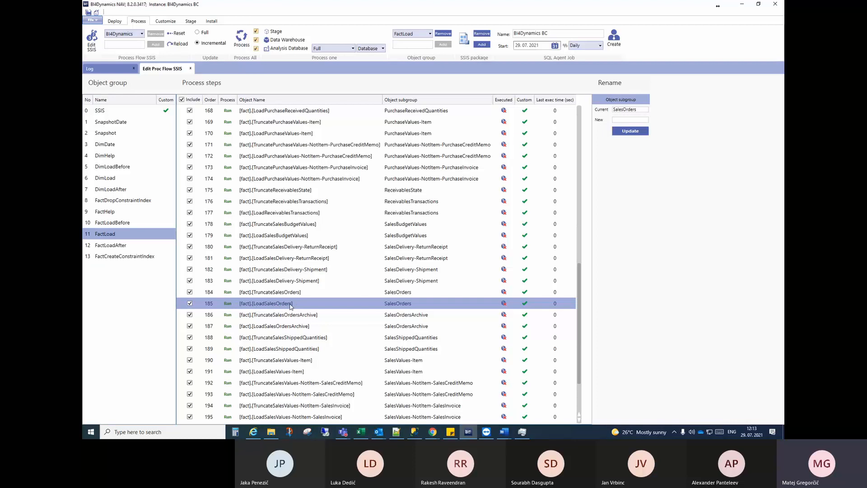
{"action": "left_click", "coordinate": [299, 293]}
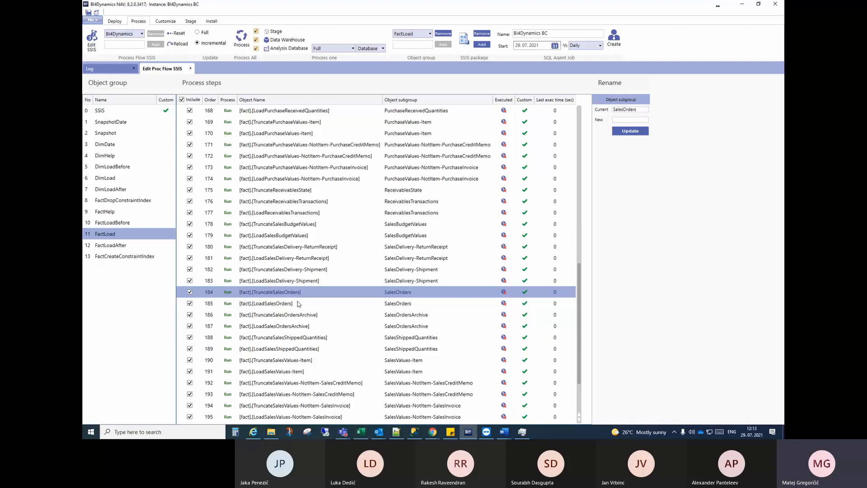
{"action": "left_click", "coordinate": [296, 303]}
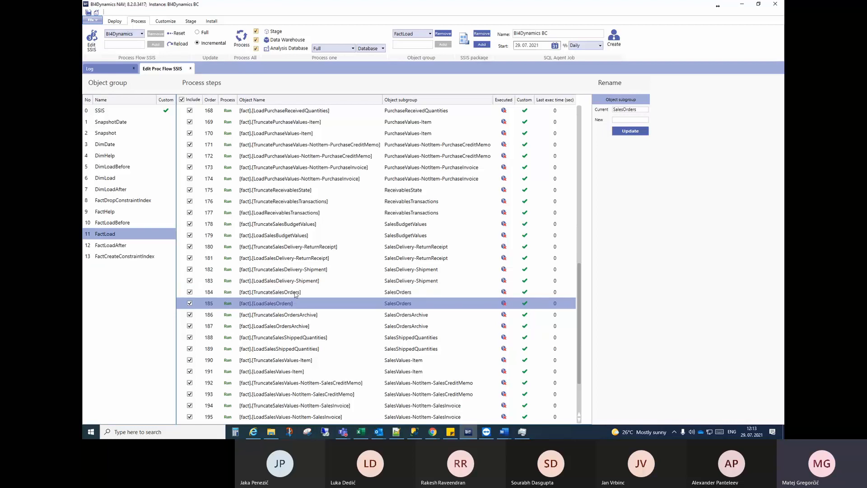
{"action": "left_click", "coordinate": [296, 293]}
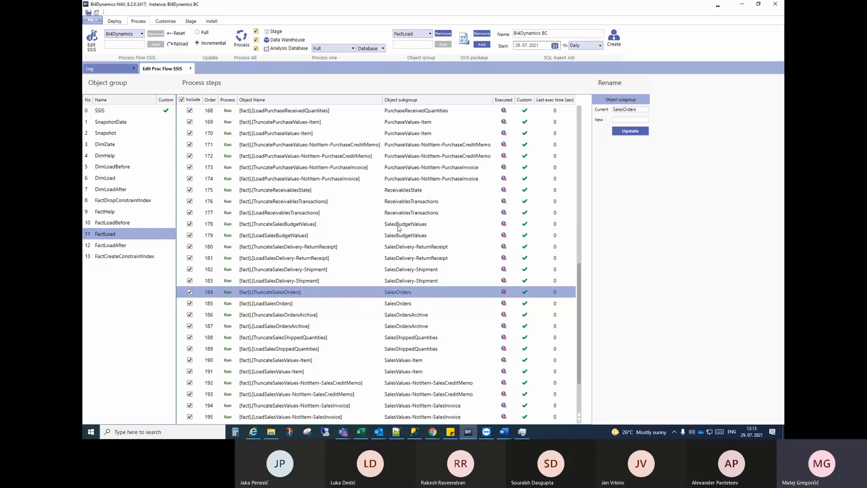
{"action": "left_click", "coordinate": [415, 302]}
{"action": "left_click", "coordinate": [412, 296]}
{"action": "left_click", "coordinate": [413, 303]}
{"action": "left_click", "coordinate": [411, 297]}
{"action": "left_click", "coordinate": [284, 306]}
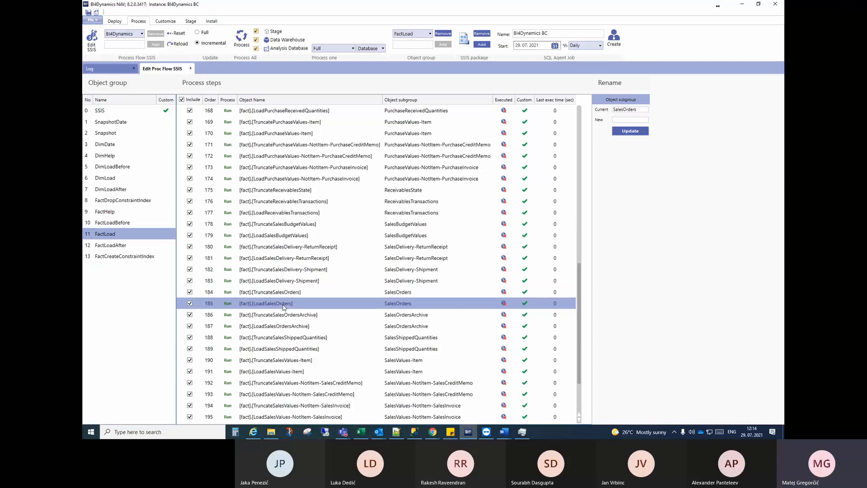
- Check the truncate and load steps of the SalesOrdersArchive subgroup, leaving [fact].[TruncateSalesOrdersArchive] selected
{"action": "left_click", "coordinate": [399, 318]}
{"action": "left_click", "coordinate": [398, 326]}
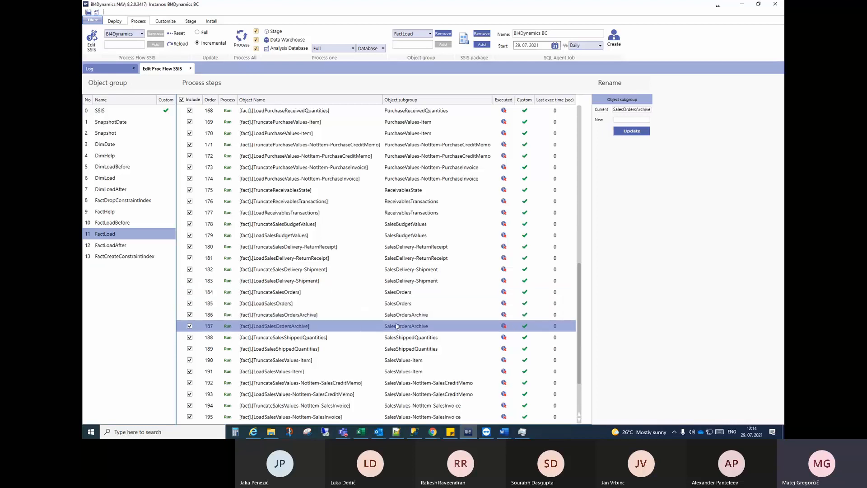
{"action": "left_click", "coordinate": [395, 317]}
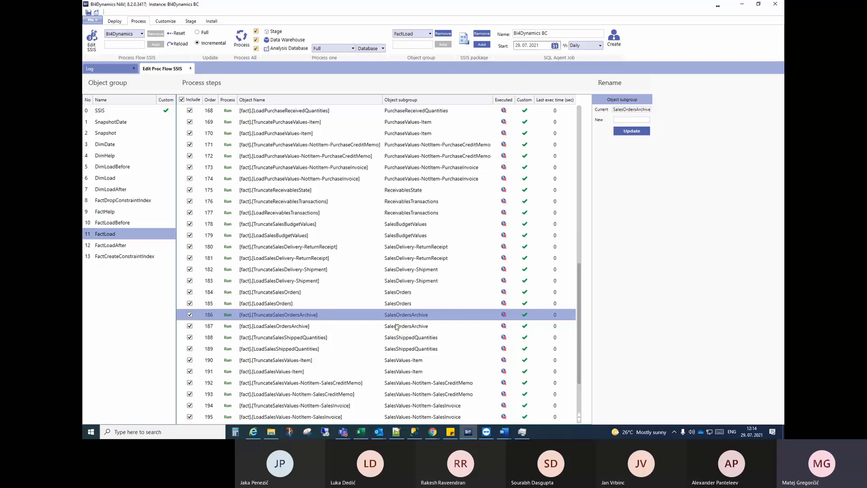
- Highlight together the truncate steps of the SalesOrders, SalesOrdersArchive, SalesShippedQuantities, SalesValues-Item and SalesValues-NotItem-SalesCreditMemo subgroups in the FactLoad group
{"action": "left_click", "coordinate": [396, 326]}
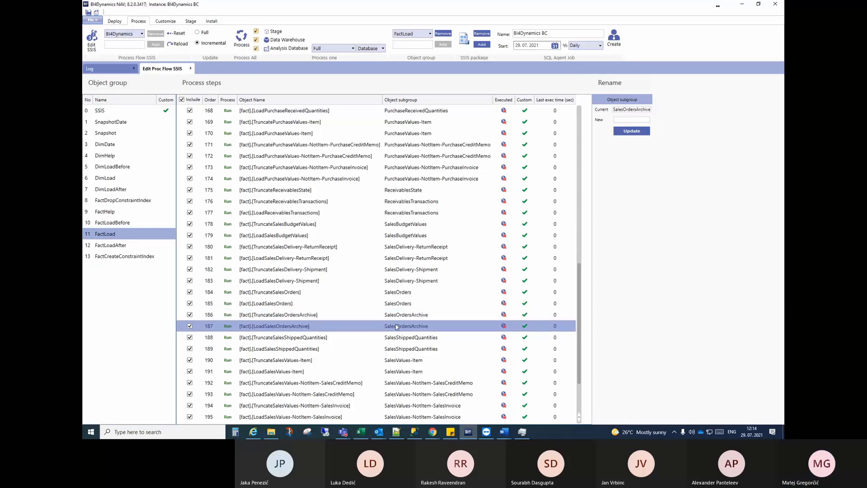
{"action": "left_click", "coordinate": [398, 293]}
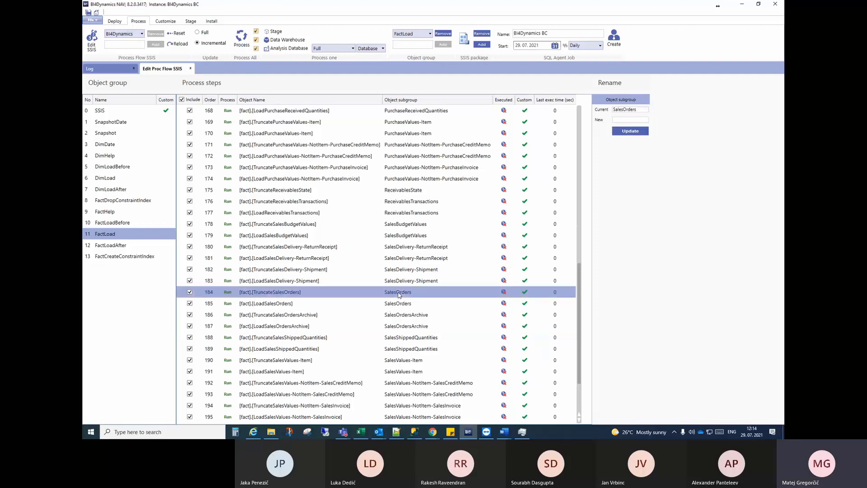
{"action": "left_click", "coordinate": [397, 315], "text": "ctrl"}
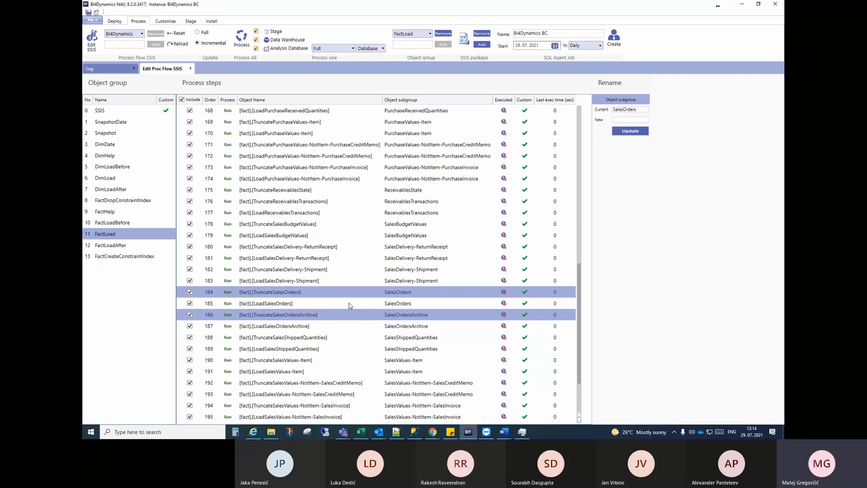
{"action": "left_click", "coordinate": [354, 338], "text": "ctrl"}
{"action": "left_click", "coordinate": [353, 360], "text": "ctrl"}
{"action": "left_click", "coordinate": [351, 383], "text": "ctrl"}
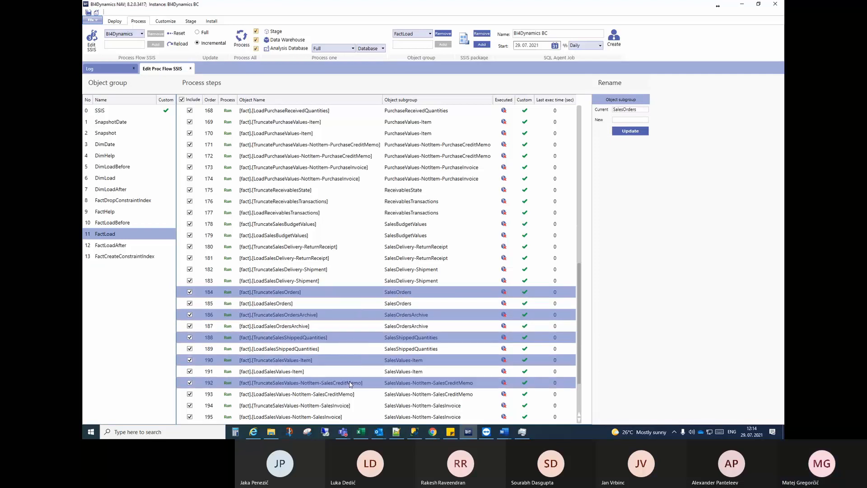
- Compare the truncate and load steps of the SalesOrders subgroup, and check the CPU's logical processors in Task Manager
{"action": "left_click", "coordinate": [403, 305]}
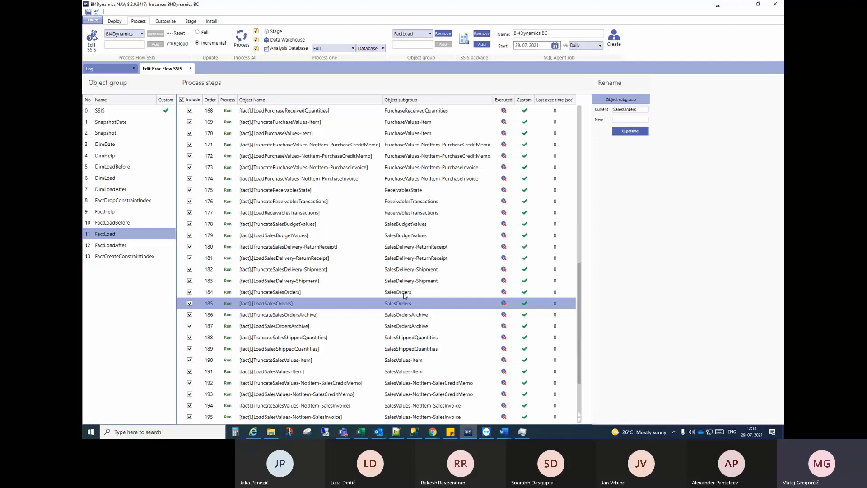
{"action": "left_click", "coordinate": [405, 295]}
{"action": "left_click", "coordinate": [403, 305]}
{"action": "left_click", "coordinate": [523, 432]}
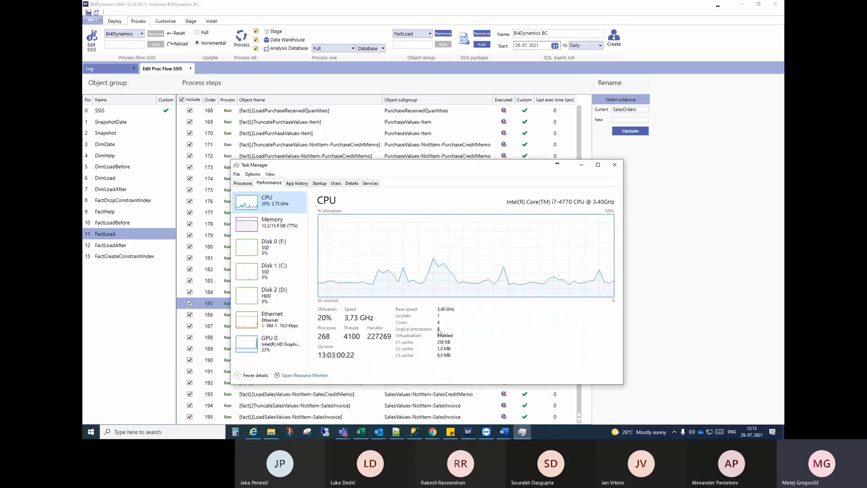
- Return to BI4Dynamics NAV and start Deploy & Process All for the data warehouse and analysis database
{"action": "key", "text": "alt+Tab"}
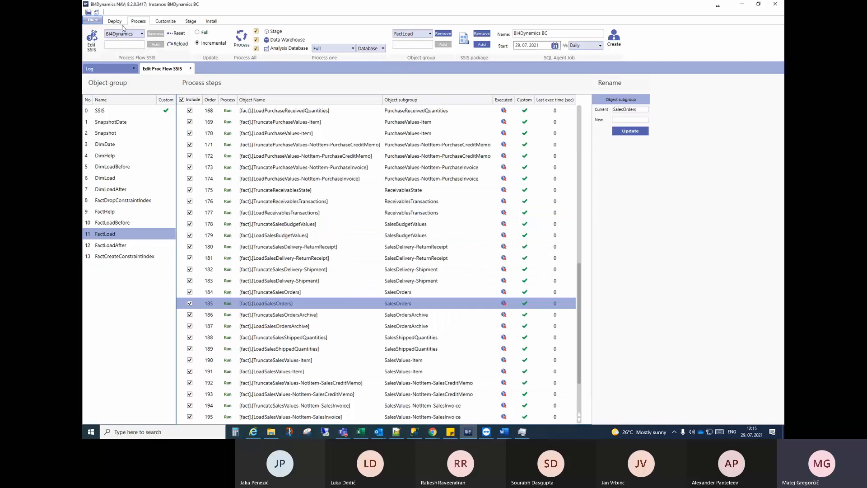
{"action": "left_click", "coordinate": [114, 21]}
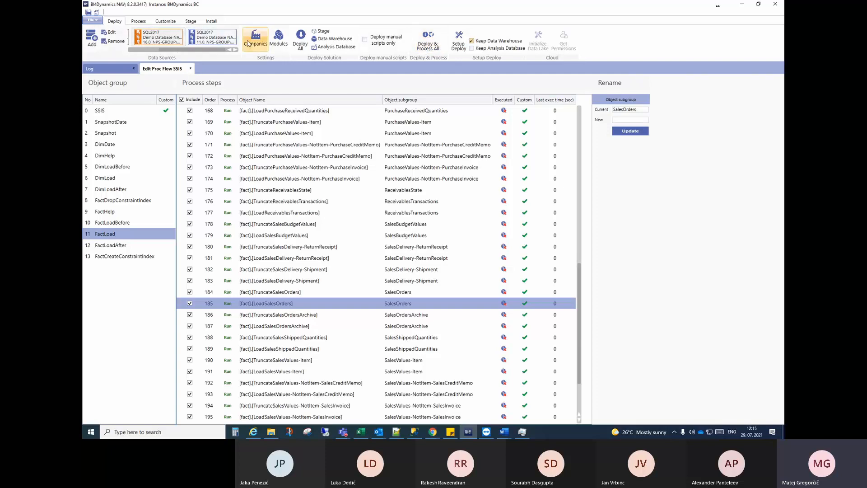
{"action": "left_click", "coordinate": [427, 40]}
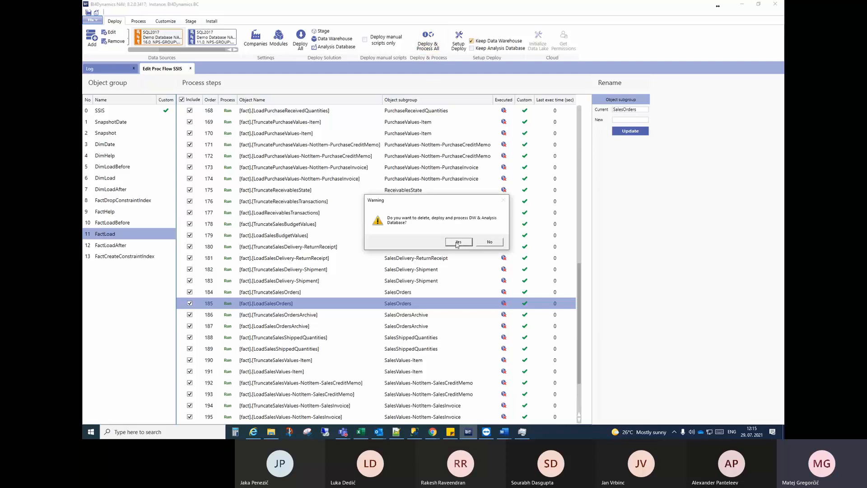
- Decline the warning about deleting, deploying and processing the DW & Analysis Database, and display the Process options
{"action": "left_click", "coordinate": [488, 244]}
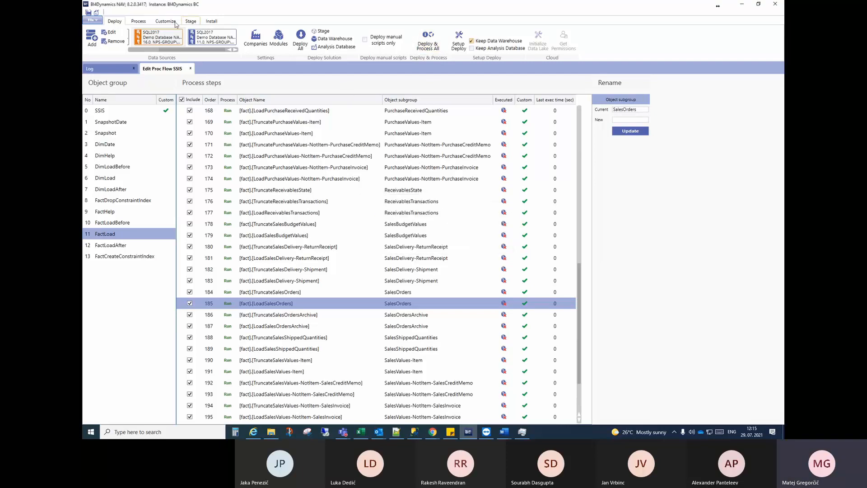
{"action": "left_click", "coordinate": [139, 21]}
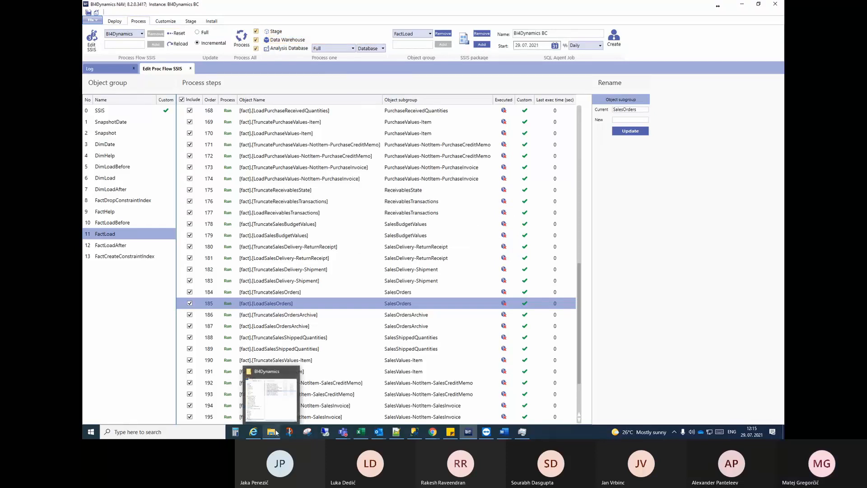
- Switch to File Explorer and look into the 6 Wizard and 7 Project Implementation Files folders of BI4Dynamics BC
{"action": "left_click", "coordinate": [276, 432]}
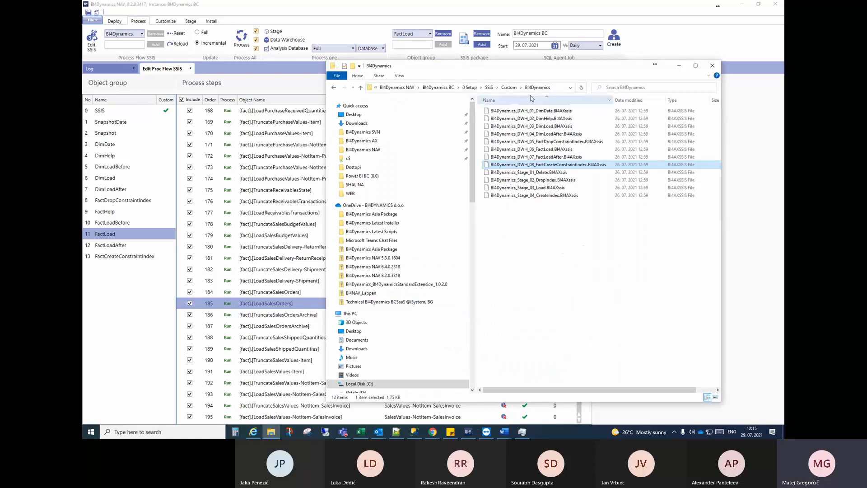
{"action": "left_click", "coordinate": [461, 89]}
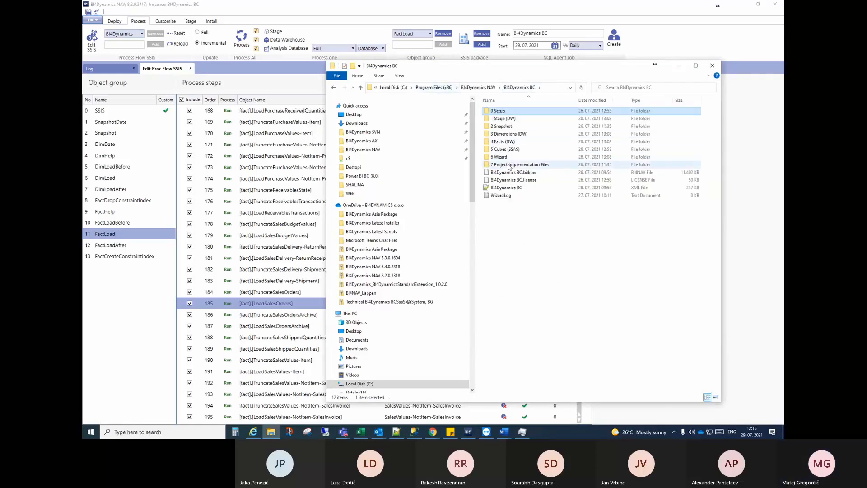
{"action": "left_click", "coordinate": [510, 161]}
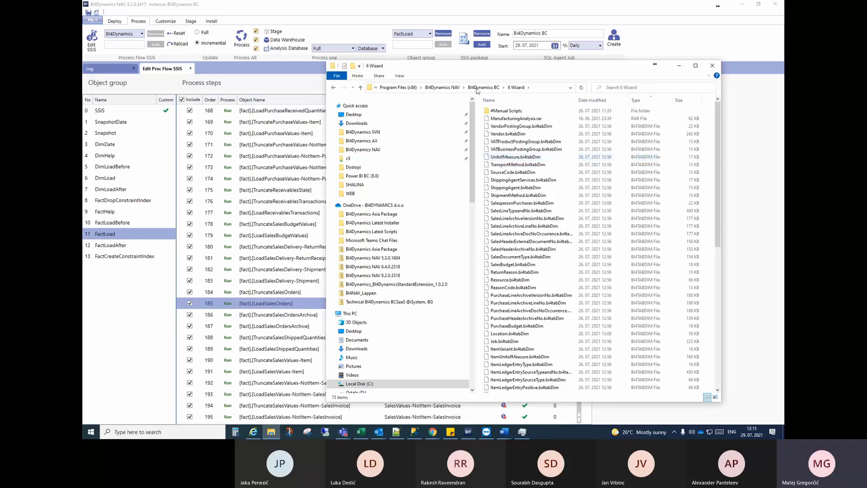
{"action": "left_click", "coordinate": [483, 87]}
{"action": "double_click", "coordinate": [525, 168]}
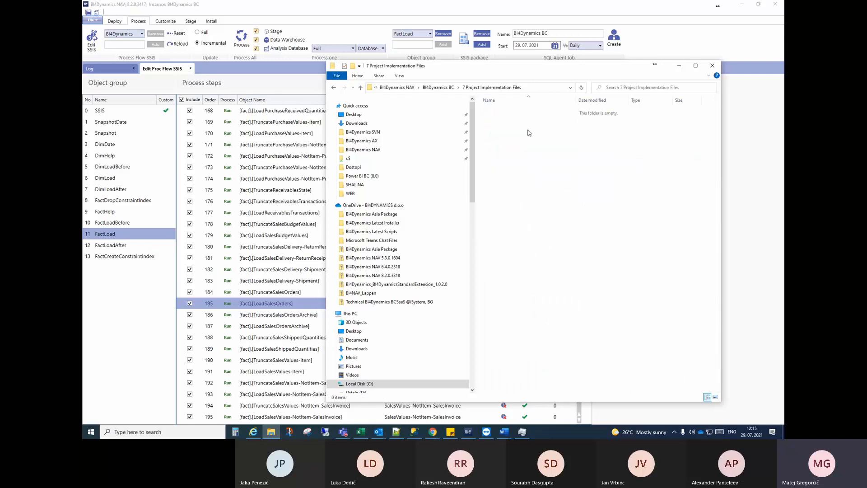
{"action": "left_click_drag", "start_coordinate": [608, 69], "coordinate": [513, 70]}
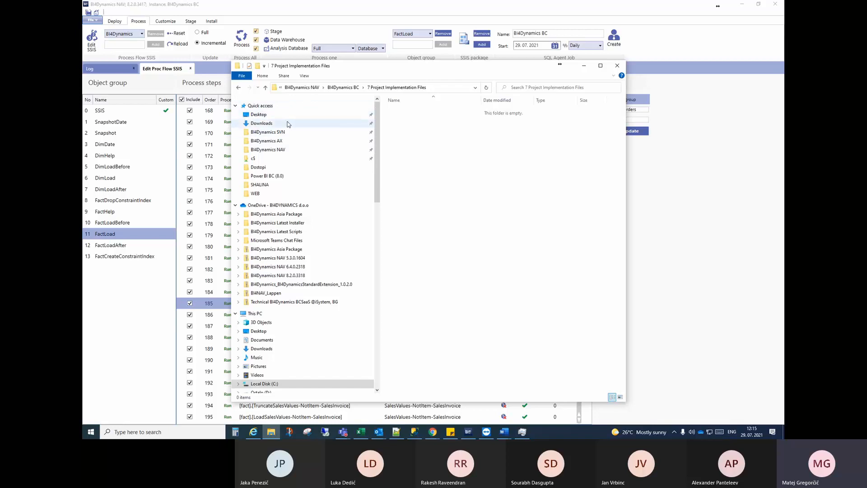
{"action": "left_click_drag", "start_coordinate": [325, 66], "coordinate": [862, 65]}
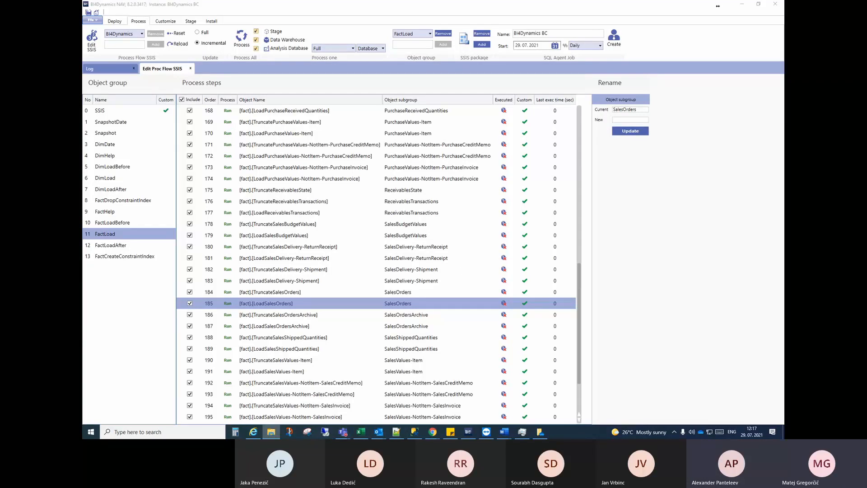
- Paste the copied SQL script 3-who_is_active_v11_17 into BI4Dynamics NAV > BI4Dynamics BC > 7 Project Implementation Files
{"action": "left_click_drag", "start_coordinate": [866, 72], "coordinate": [467, 89]}
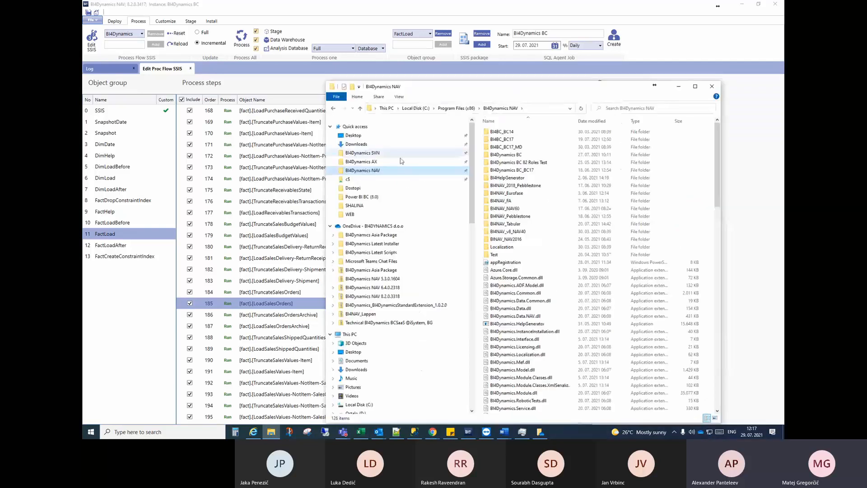
{"action": "double_click", "coordinate": [519, 155]}
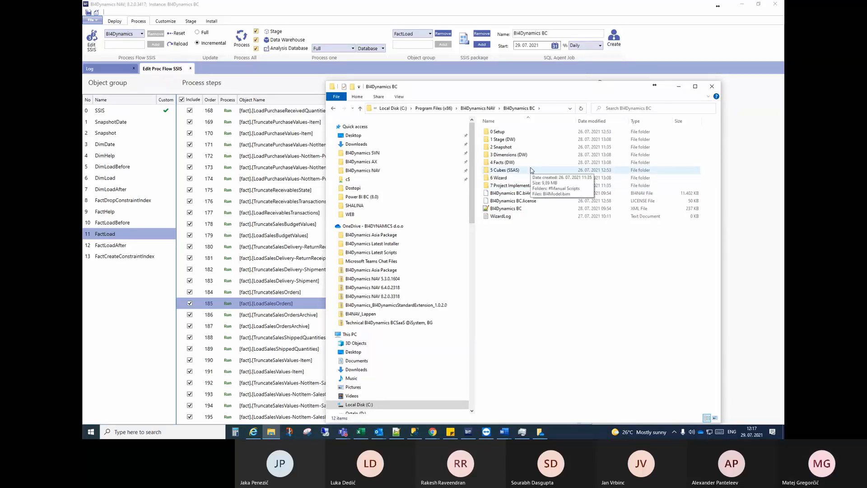
{"action": "double_click", "coordinate": [519, 185]}
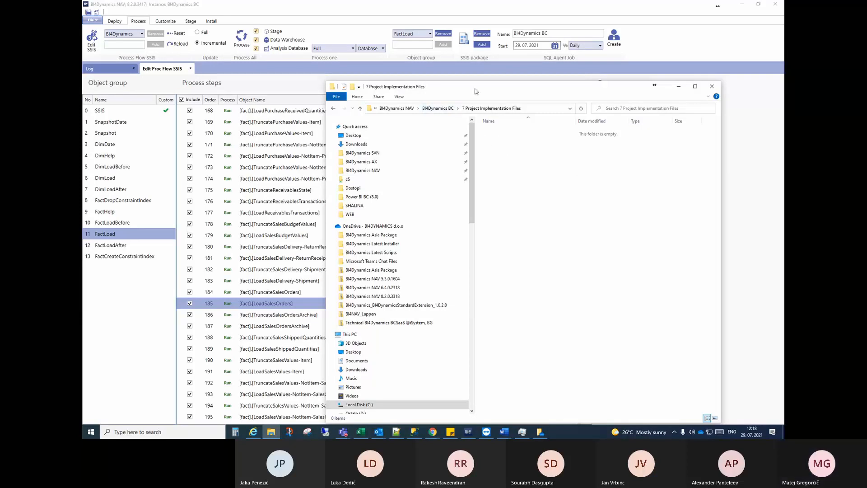
{"action": "key", "text": "super+e"}
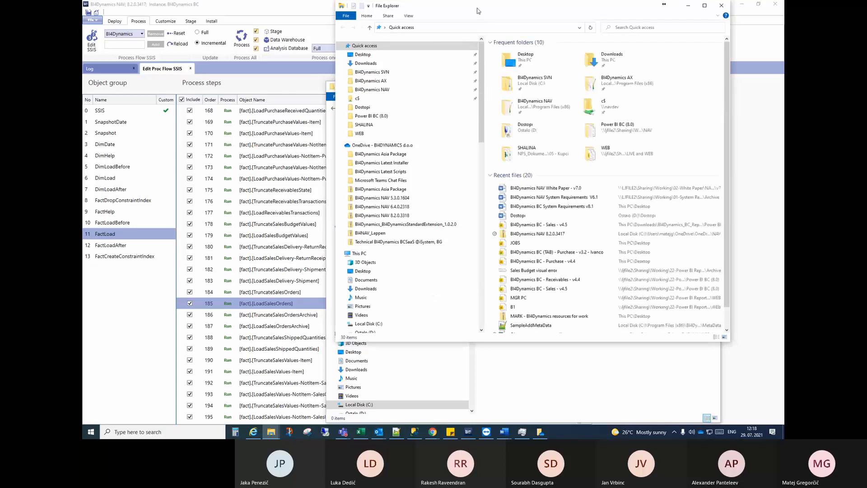
{"action": "left_click", "coordinate": [718, 5]}
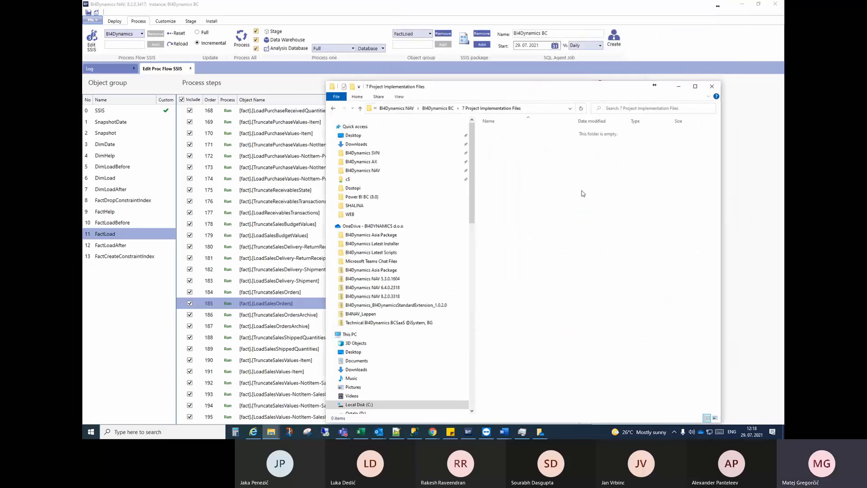
{"action": "key", "text": "ctrl+v"}
{"action": "left_click", "coordinate": [412, 167]}
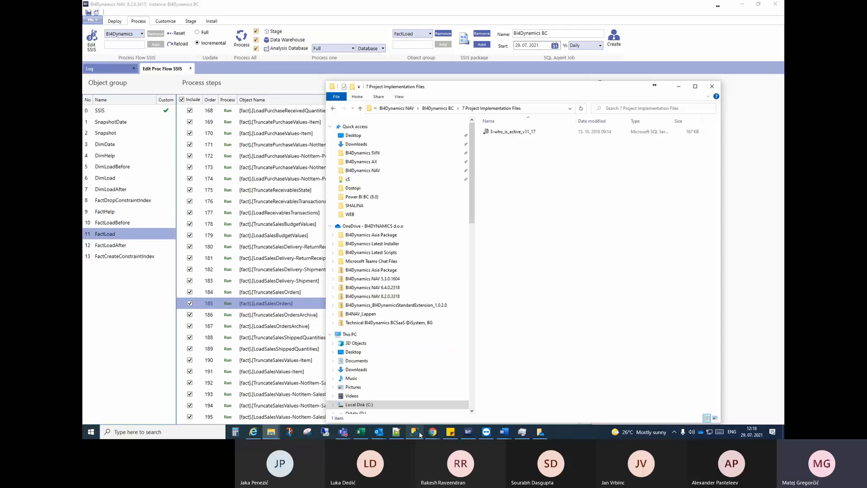
- Switch to SQL Server Management Studio, collapse the BI4Dynamics BC relational database and select the SQL Server 15.0.4123.1 server node
{"action": "left_click", "coordinate": [422, 409]}
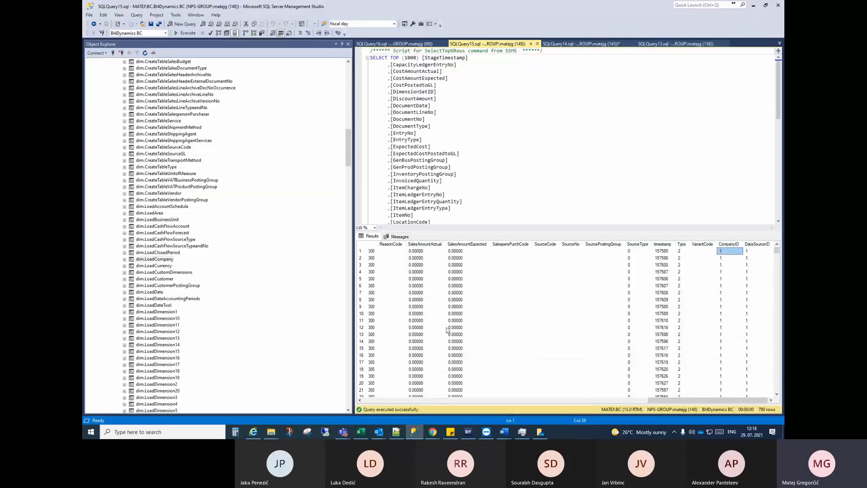
{"action": "left_click", "coordinate": [316, 66]}
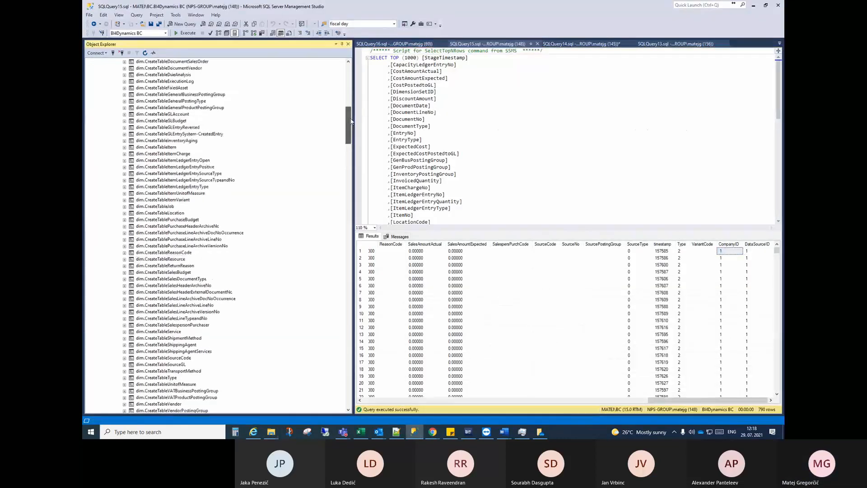
{"action": "left_click", "coordinate": [104, 108]}
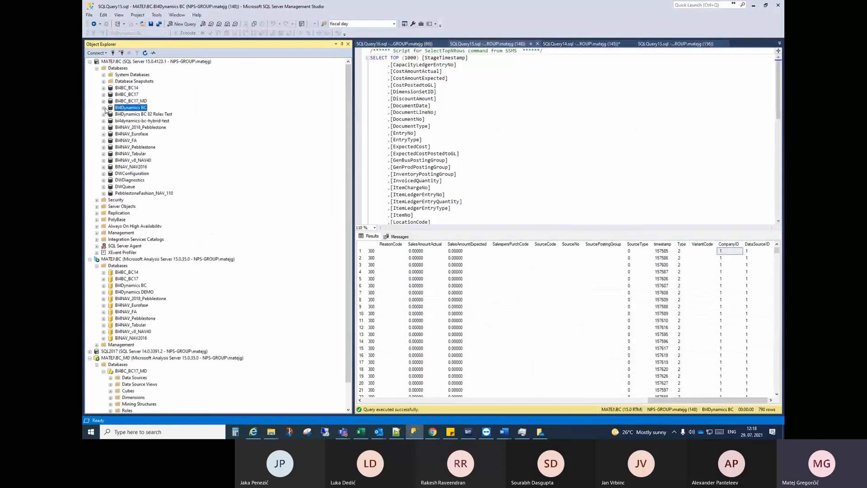
{"action": "left_click", "coordinate": [117, 63]}
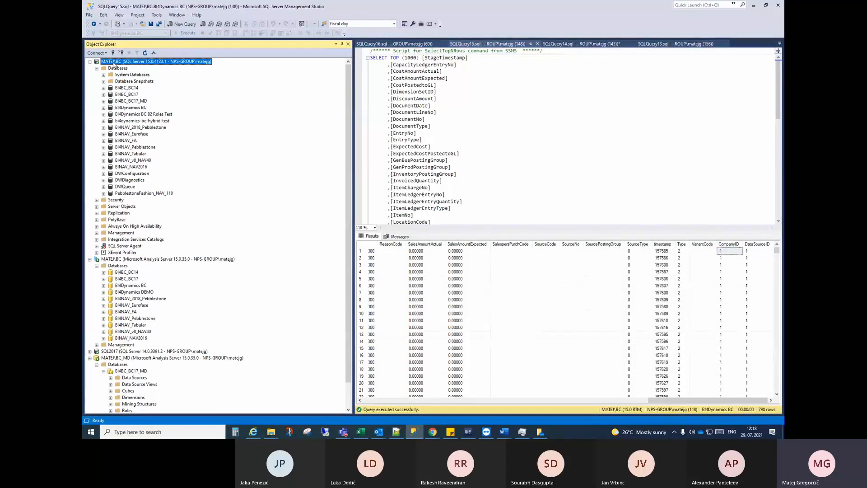
- Open the script file 3-who_is_active_v11_17 from BI4Dynamics BC > 7 Project Implementation Files
{"action": "left_click", "coordinate": [90, 15]}
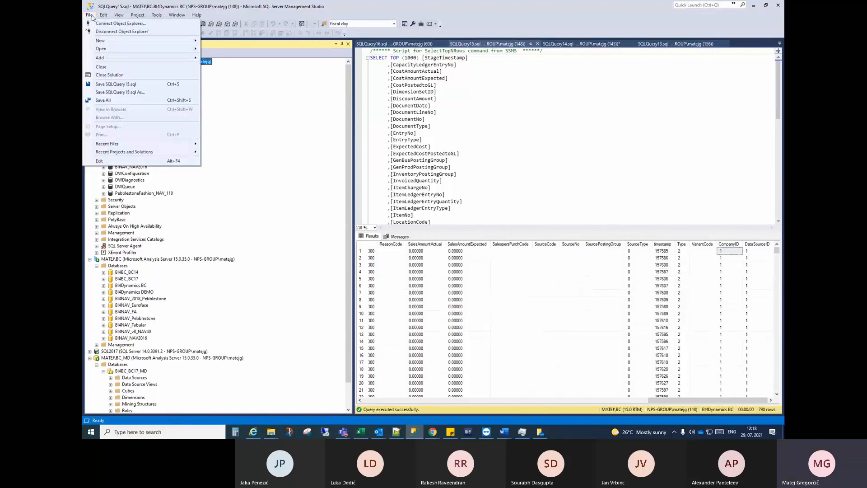
{"action": "left_click", "coordinate": [246, 91]}
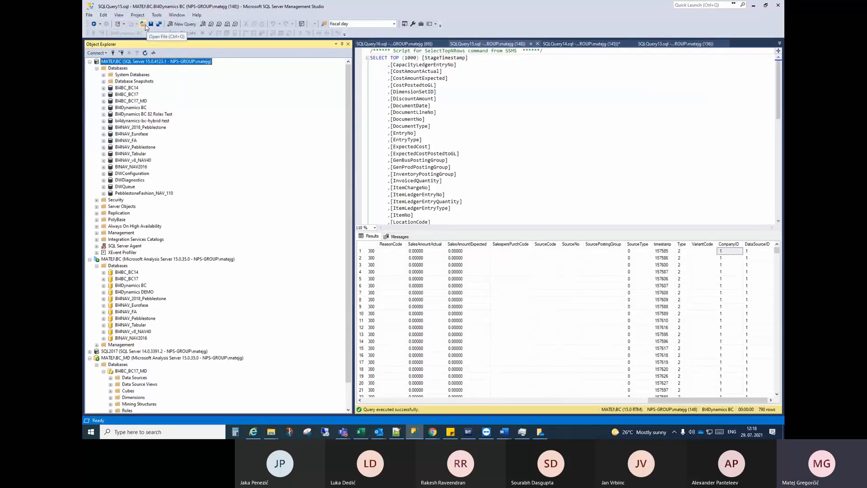
{"action": "left_click", "coordinate": [90, 15]}
{"action": "mouse_move", "coordinate": [116, 51]}
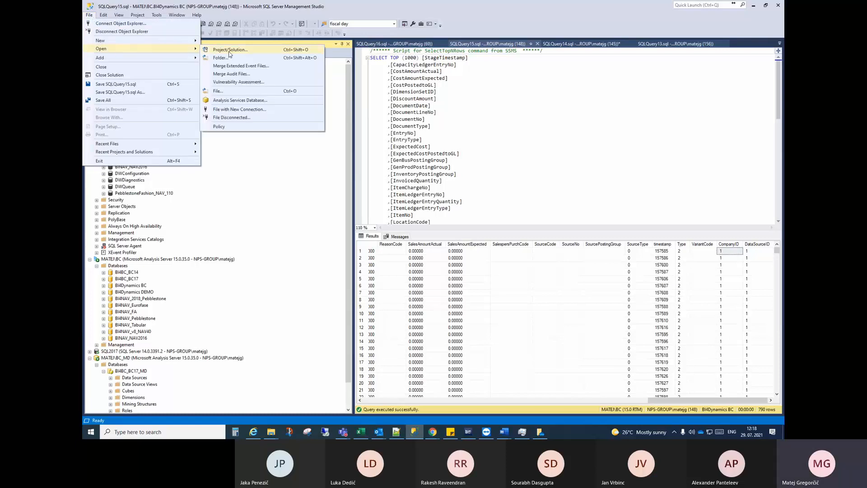
{"action": "left_click", "coordinate": [236, 92]}
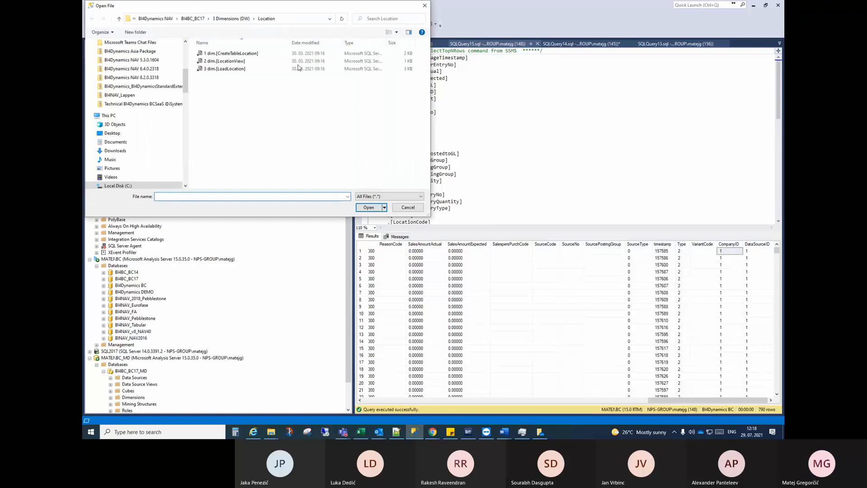
{"action": "left_click_drag", "start_coordinate": [243, 7], "coordinate": [289, 37]}
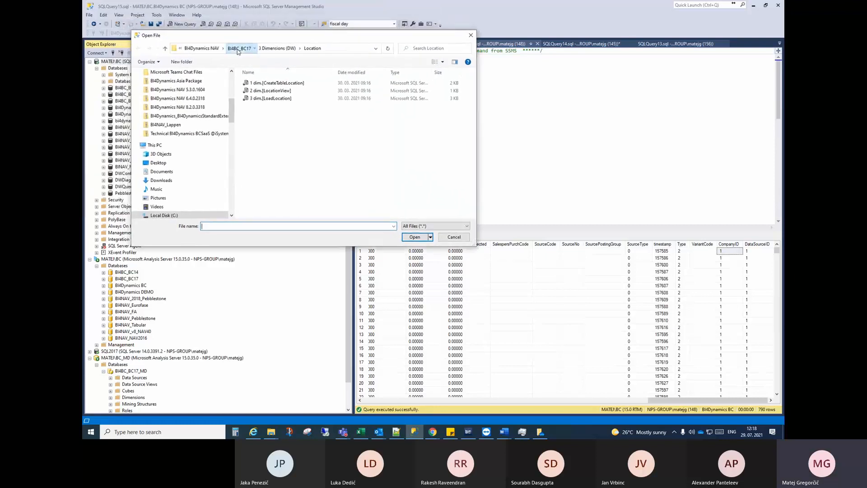
{"action": "left_click", "coordinate": [238, 49]}
{"action": "left_click", "coordinate": [295, 52]}
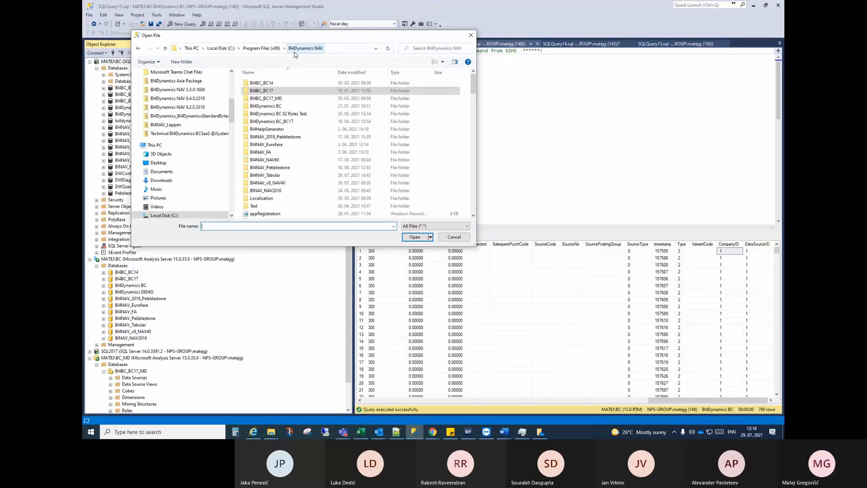
{"action": "double_click", "coordinate": [275, 105]}
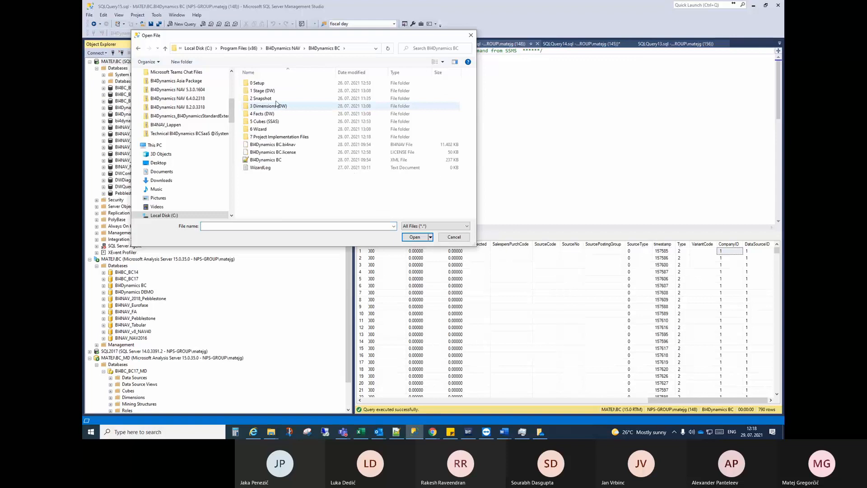
{"action": "double_click", "coordinate": [276, 141]}
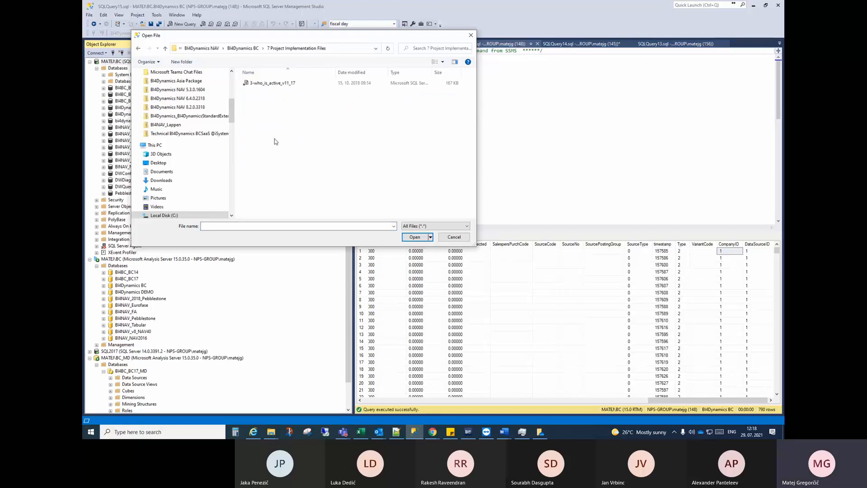
{"action": "double_click", "coordinate": [268, 84]}
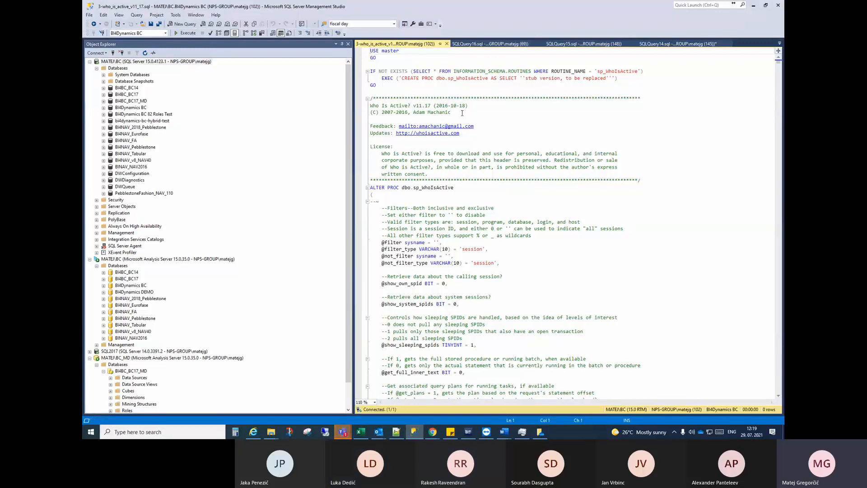
- Execute the Who Is Active script to create the sp_WhoIsActive procedure in master, and close the script
{"action": "left_click", "coordinate": [463, 98]}
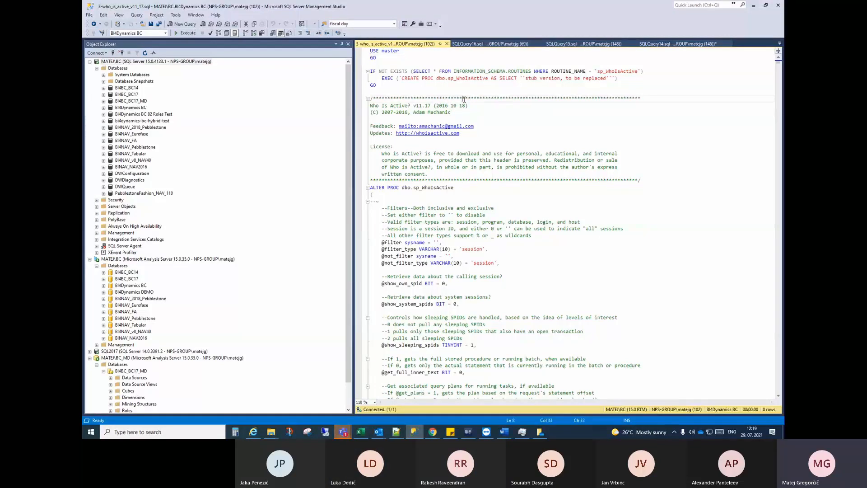
{"action": "left_click", "coordinate": [180, 34]}
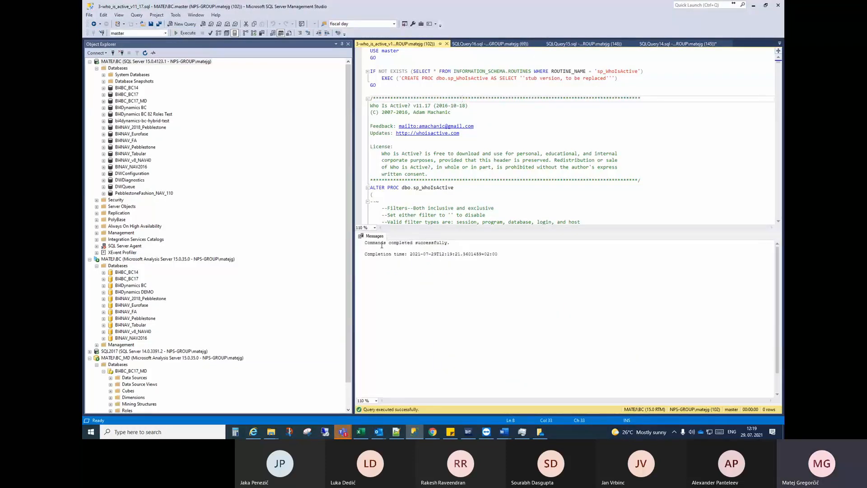
{"action": "left_click_drag", "start_coordinate": [381, 244], "coordinate": [397, 244]}
{"action": "left_click", "coordinate": [408, 244]}
{"action": "left_click", "coordinate": [446, 43]}
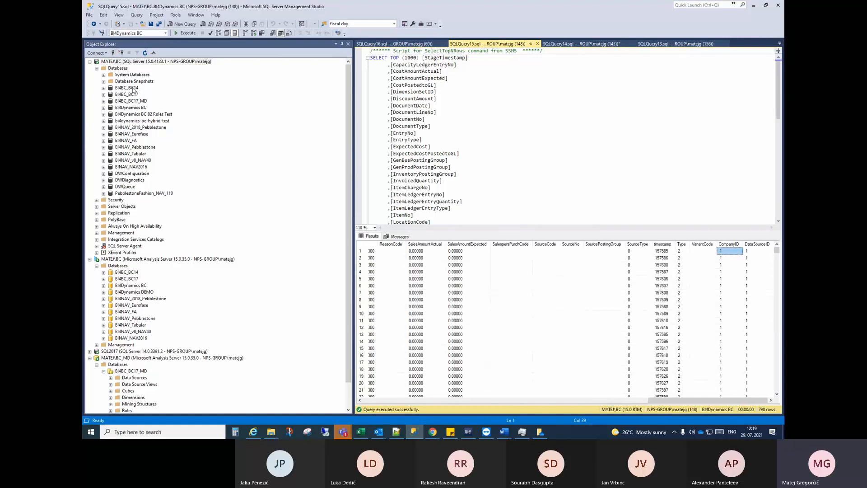
- Locate and select the stored procedure dbo.sp_WhoIsActive under Programmability of the master system database
{"action": "left_click", "coordinate": [113, 75]}
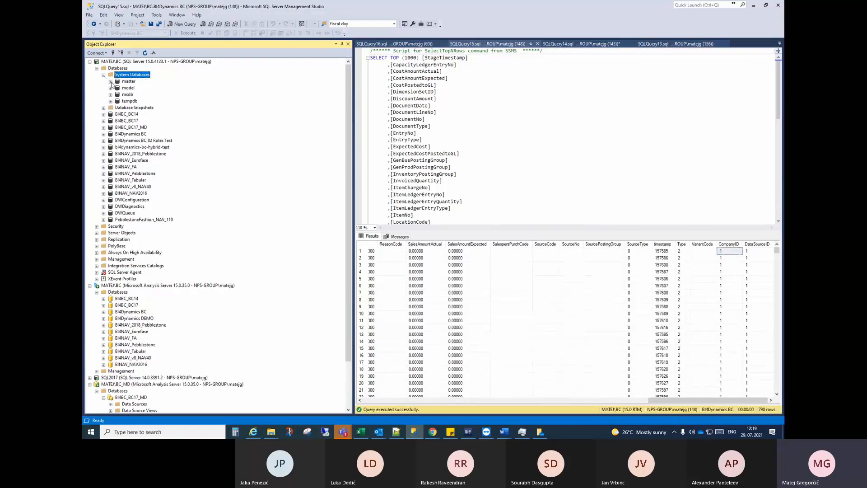
{"action": "left_click", "coordinate": [111, 82]}
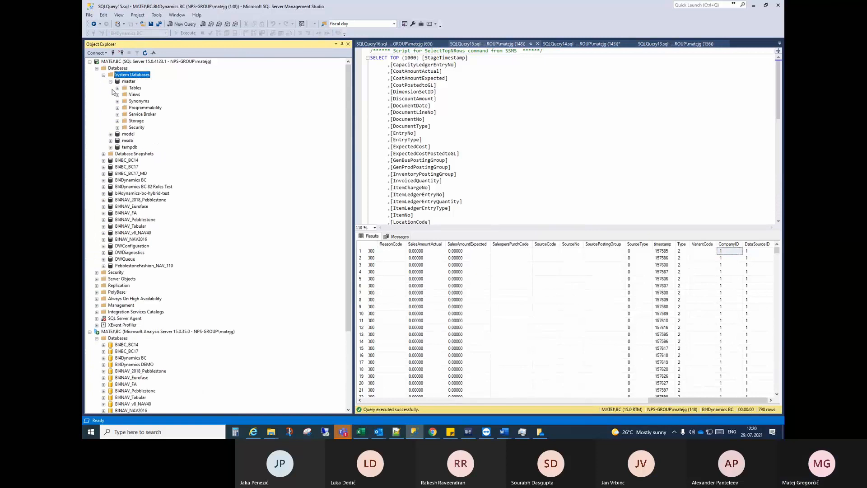
{"action": "left_click", "coordinate": [117, 108]}
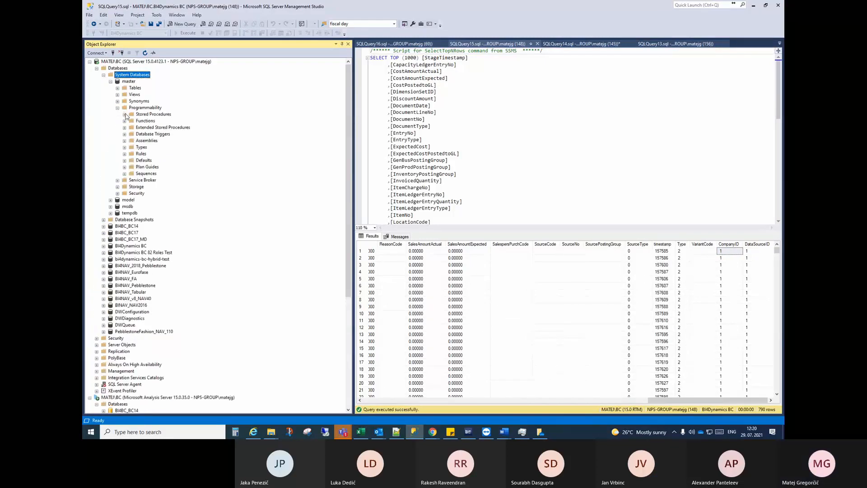
{"action": "left_click", "coordinate": [124, 115]}
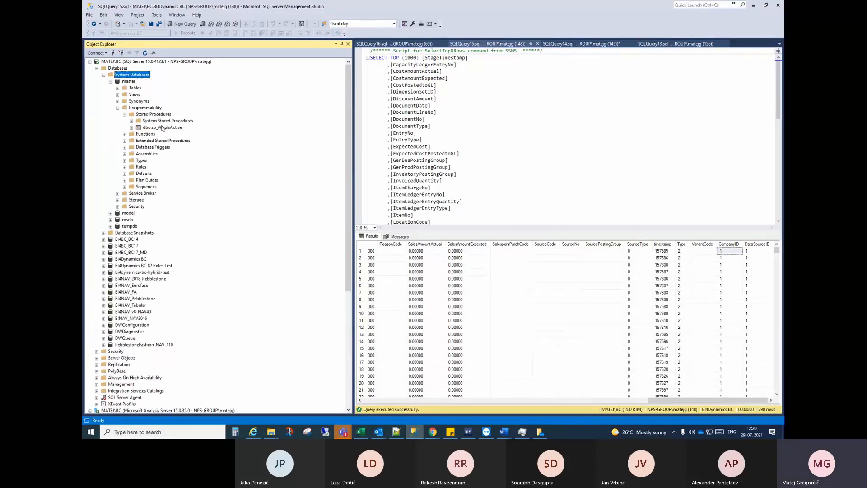
{"action": "left_click", "coordinate": [163, 128]}
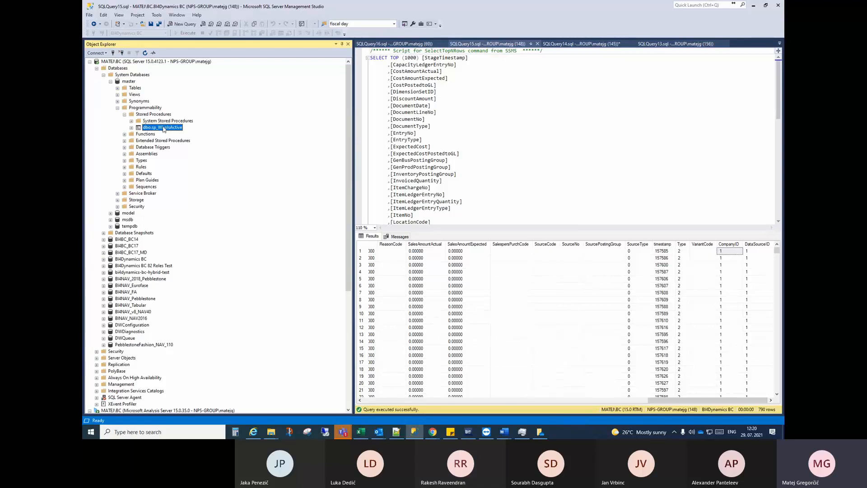
- Execute the stored procedure dbo.sp_WhoIsActive from master > Programmability > Stored Procedures with its default parameters
{"action": "left_click", "coordinate": [118, 68]}
{"action": "left_click", "coordinate": [131, 75]}
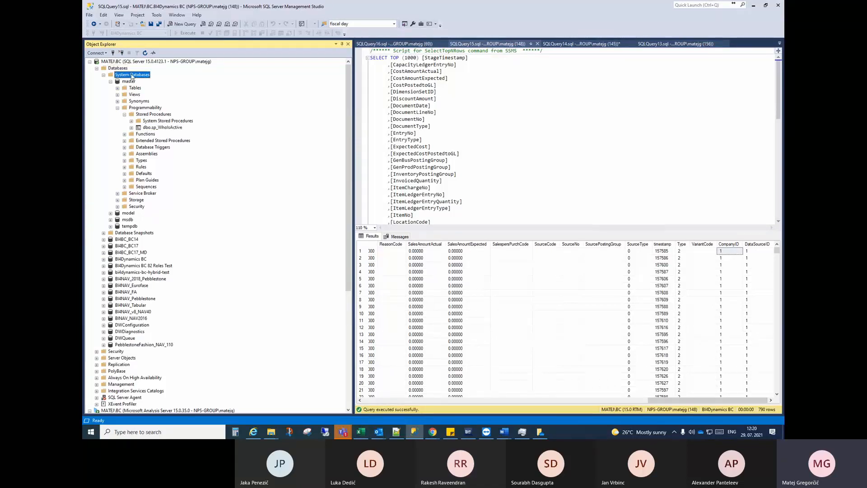
{"action": "left_click", "coordinate": [130, 82]}
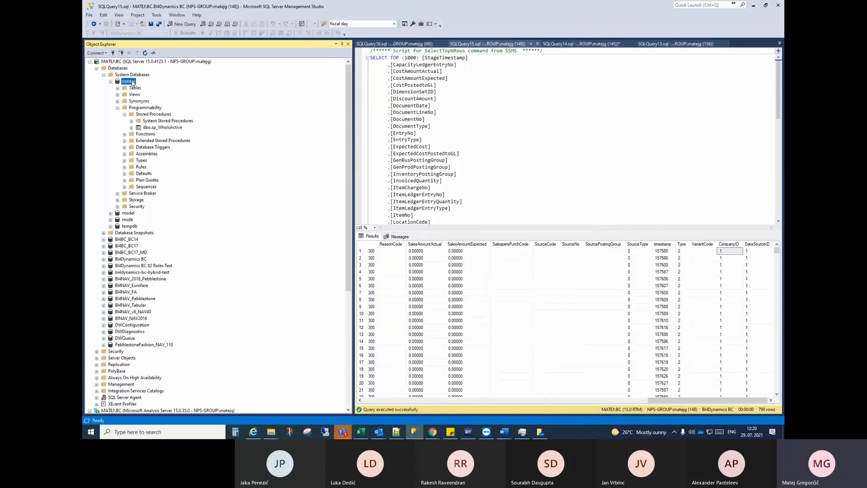
{"action": "left_click", "coordinate": [153, 109]}
{"action": "left_click", "coordinate": [152, 116]}
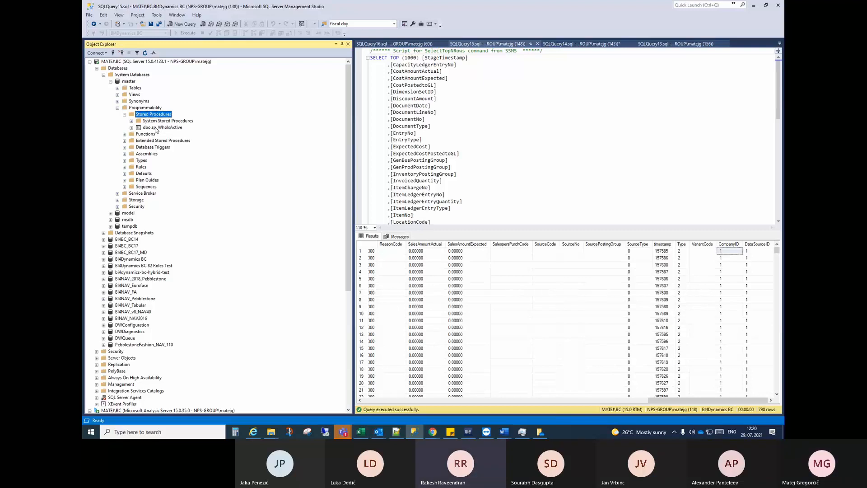
{"action": "right_click", "coordinate": [155, 128]}
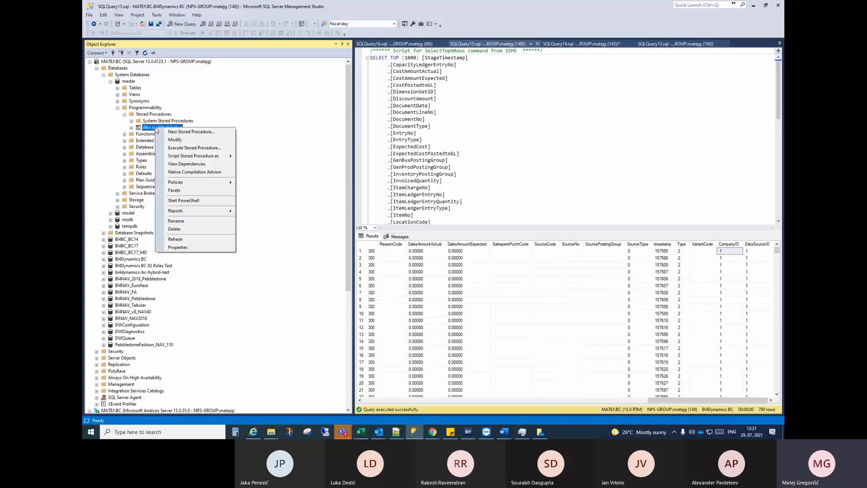
{"action": "left_click", "coordinate": [207, 149]}
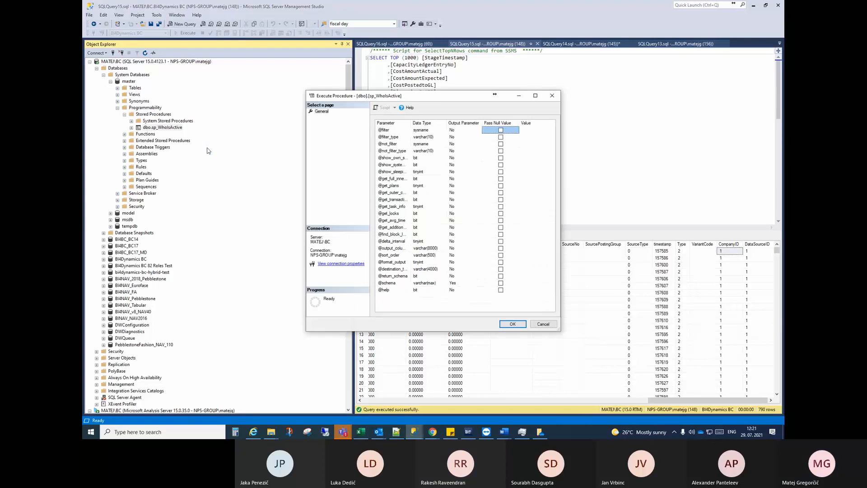
{"action": "left_click_drag", "start_coordinate": [393, 100], "coordinate": [382, 95]}
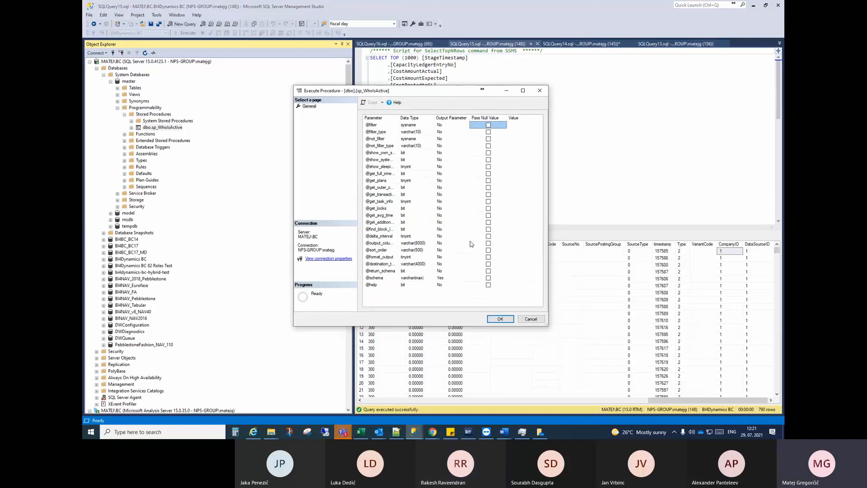
{"action": "left_click", "coordinate": [499, 319]}
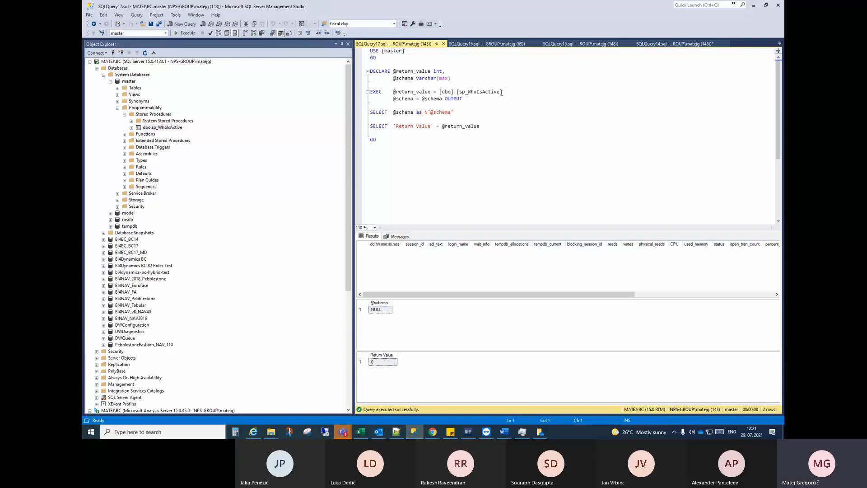
{"action": "left_click_drag", "start_coordinate": [502, 92], "coordinate": [457, 93]}
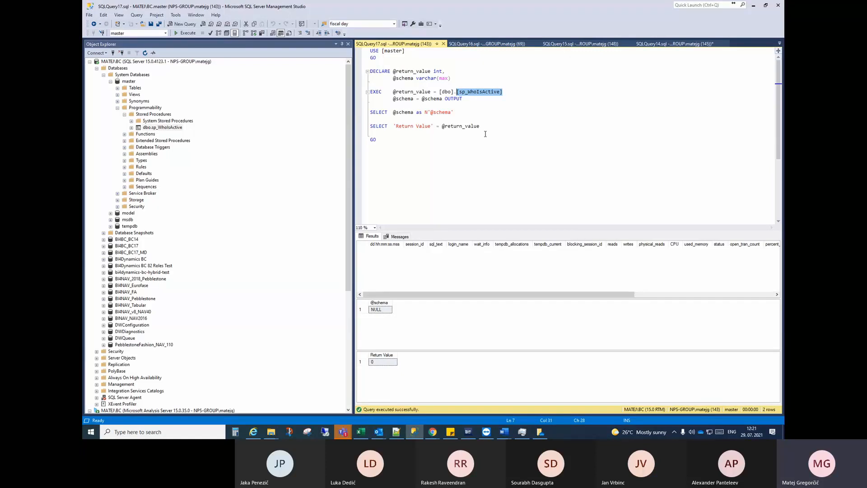
{"action": "left_click_drag", "start_coordinate": [484, 128], "coordinate": [366, 106]}
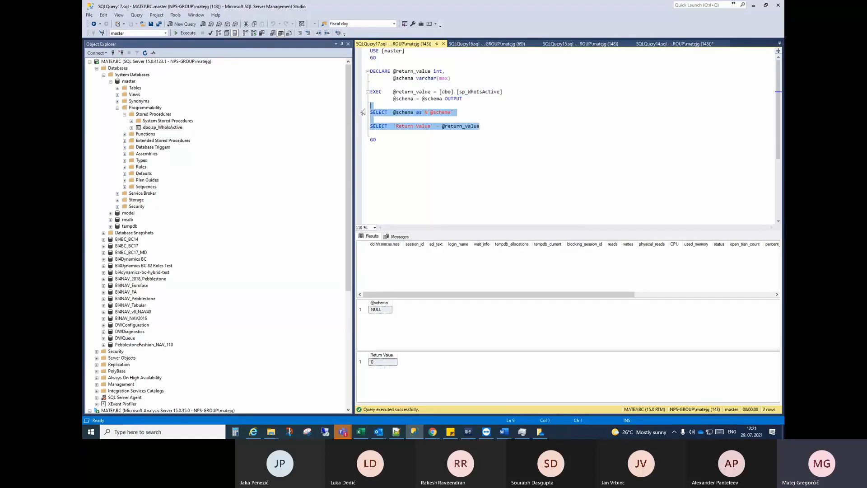
{"action": "key", "text": "Delete"}
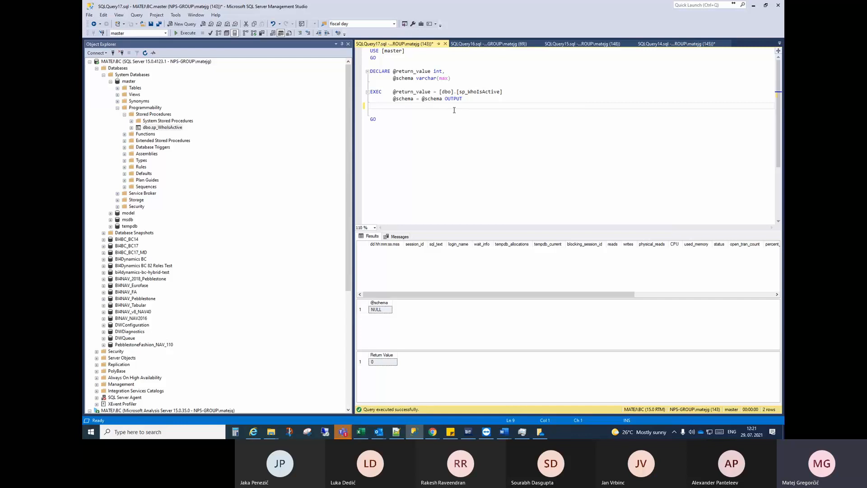
{"action": "key", "text": "ctrl+z"}
{"action": "left_click_drag", "start_coordinate": [481, 129], "coordinate": [365, 112]}
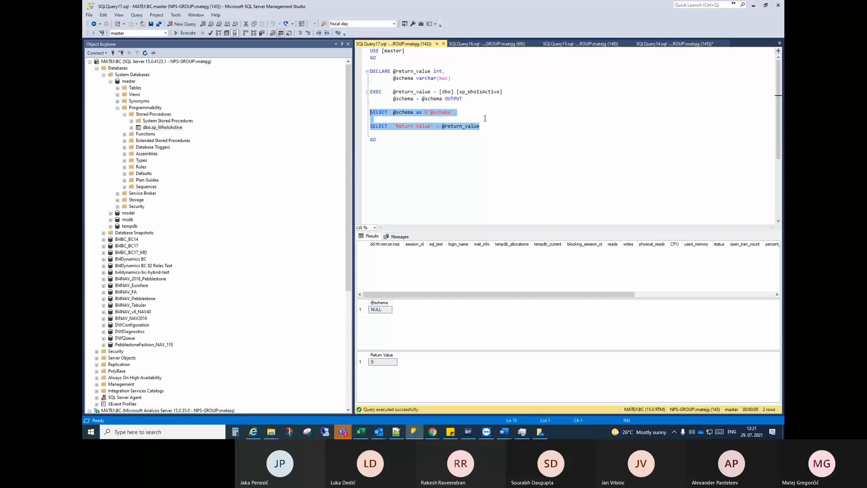
{"action": "key", "text": "Delete"}
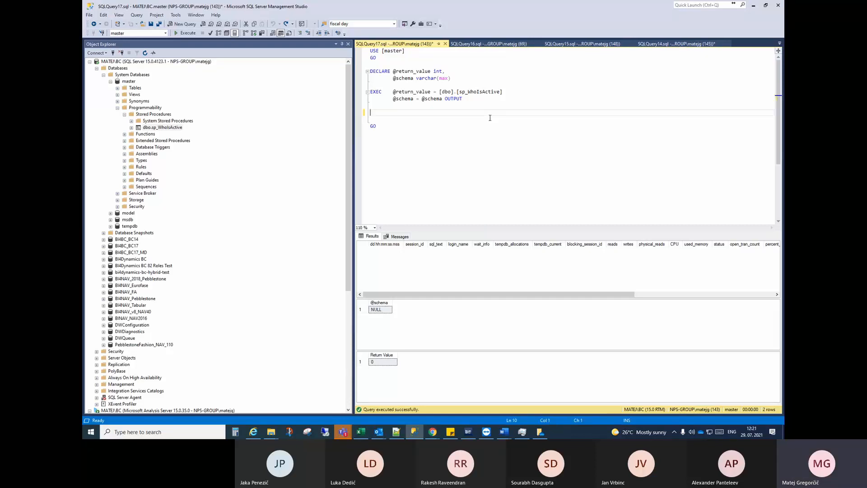
{"action": "key", "text": "BackSpace"}
{"action": "key", "text": "F5"}
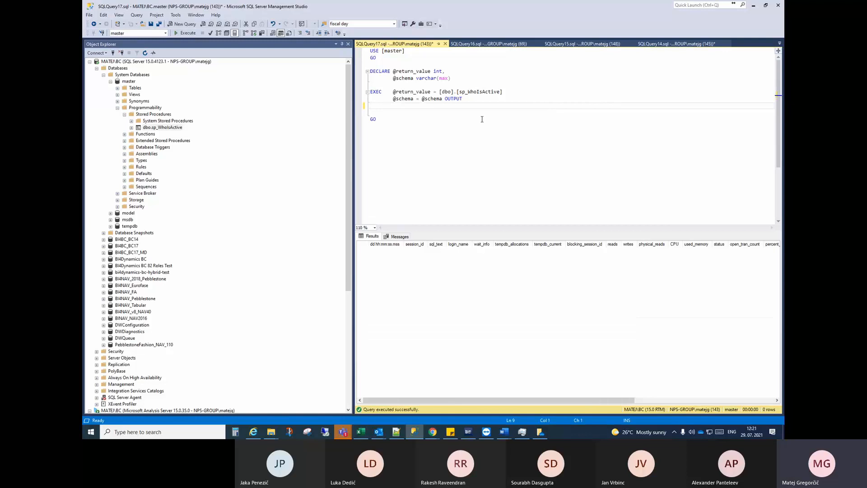
{"action": "left_click", "coordinate": [417, 113]}
{"action": "key", "text": "BackSpace"}
- Switch to BI4Dynamics, close Edit Proc Flow SSIS and start incremental processing of the stage, data warehouse and analysis database
{"action": "left_click", "coordinate": [468, 432]}
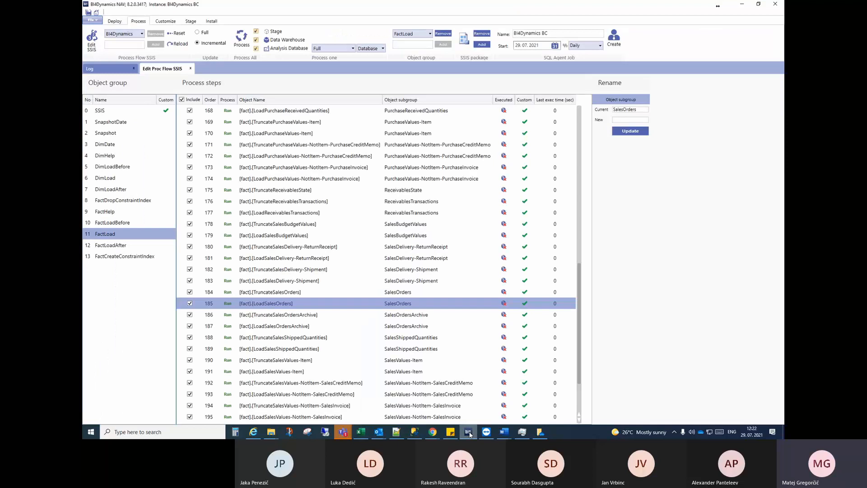
{"action": "left_click", "coordinate": [190, 69]}
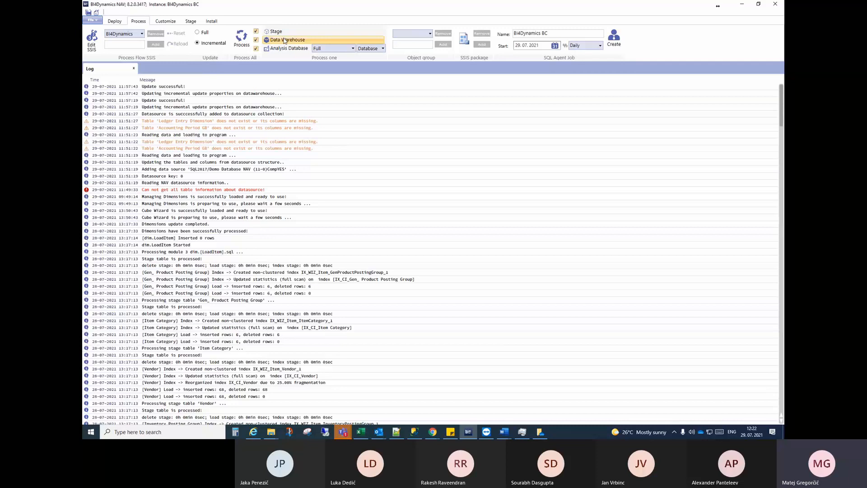
{"action": "left_click", "coordinate": [247, 36]}
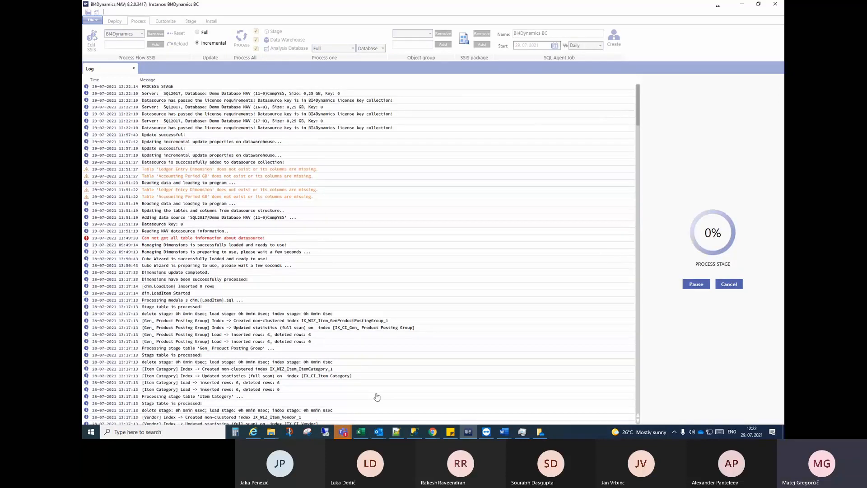
- Switch to SQL Server Management Studio and execute the sp_WhoIsActive query twice while the stage is processing
{"action": "mouse_move", "coordinate": [418, 435]}
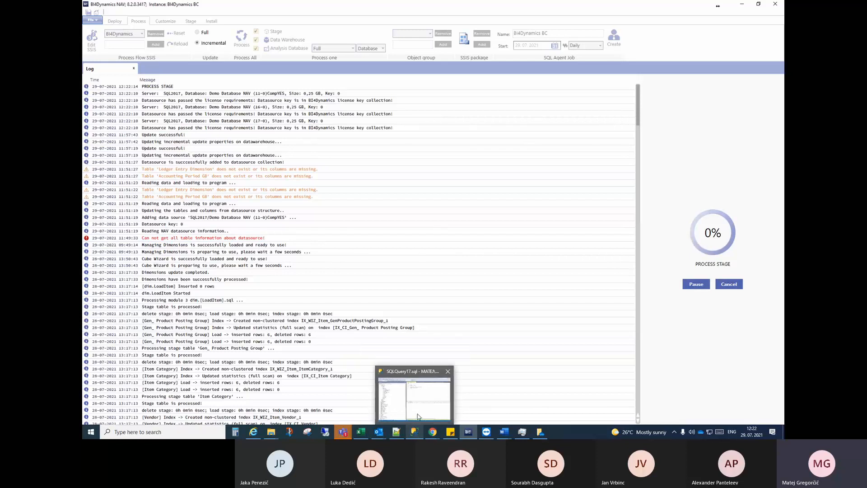
{"action": "left_click", "coordinate": [418, 416]}
{"action": "left_click", "coordinate": [416, 119]}
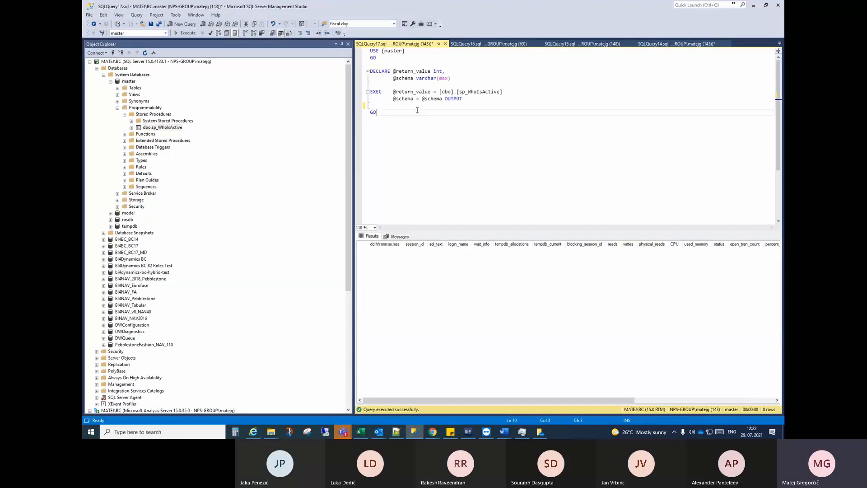
{"action": "key", "text": "F5"}
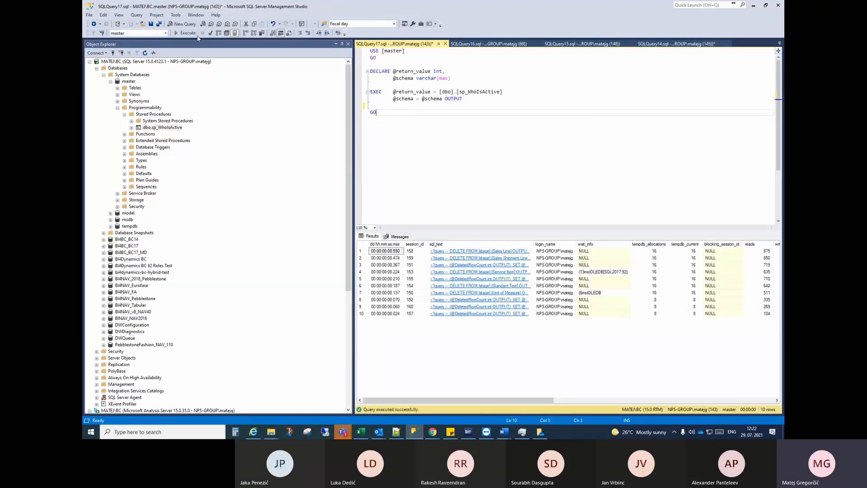
{"action": "left_click", "coordinate": [196, 36]}
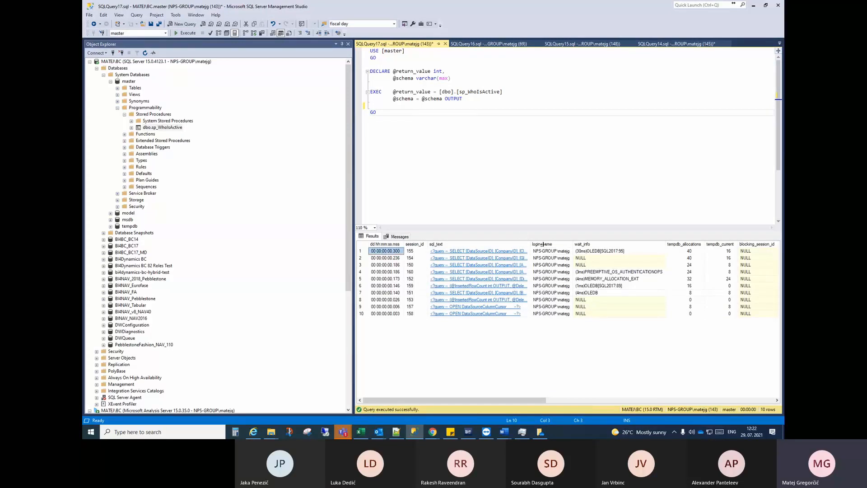
- Widen the sql_text column of the results and select rows 1 to 8 to examine the running statements
{"action": "left_click_drag", "start_coordinate": [530, 244], "coordinate": [723, 241]}
{"action": "left_click", "coordinate": [362, 300]}
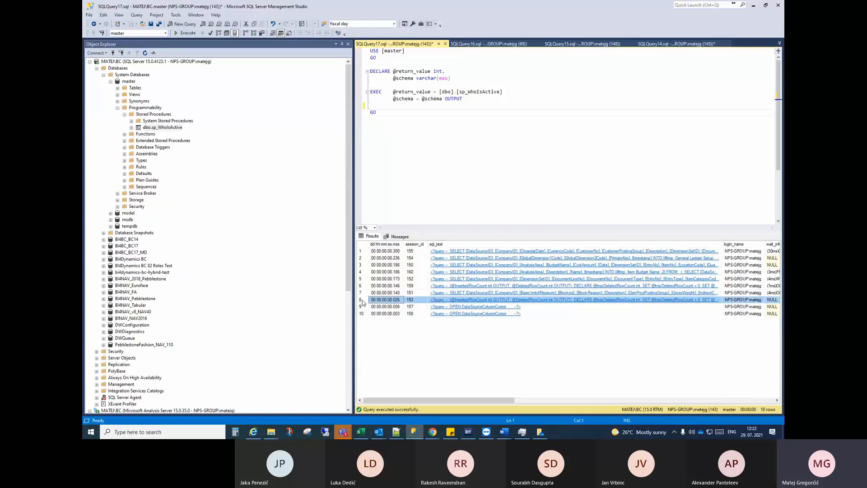
{"action": "left_click", "coordinate": [362, 252], "text": "shift"}
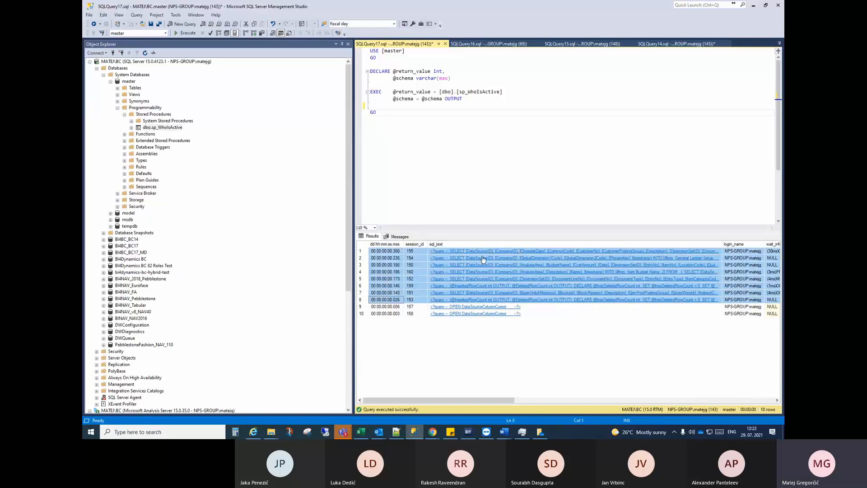
- Rerun the sp_WhoIsActive query repeatedly to monitor the active sessions, widening the sql_text column to read the statements
{"action": "left_click", "coordinate": [460, 164]}
{"action": "key", "text": "F5"}
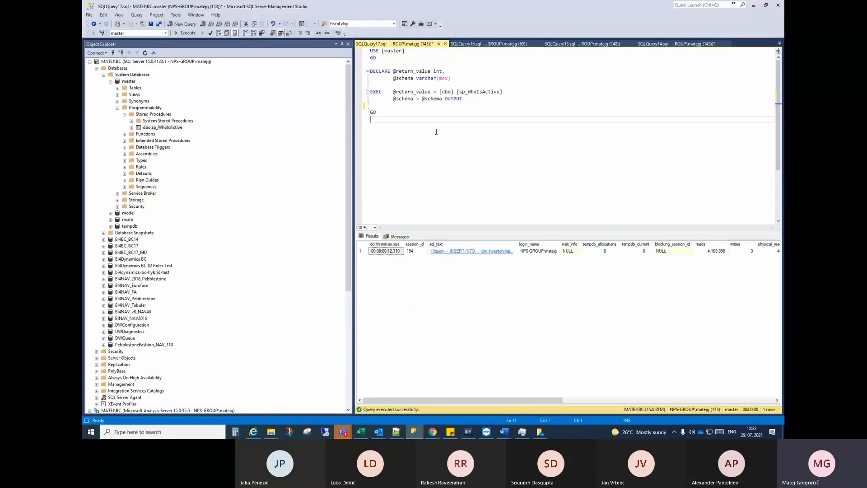
{"action": "key", "text": "F5"}
{"action": "left_click_drag", "start_coordinate": [517, 243], "coordinate": [653, 244]}
{"action": "left_click", "coordinate": [448, 161]}
{"action": "key", "text": "F5"}
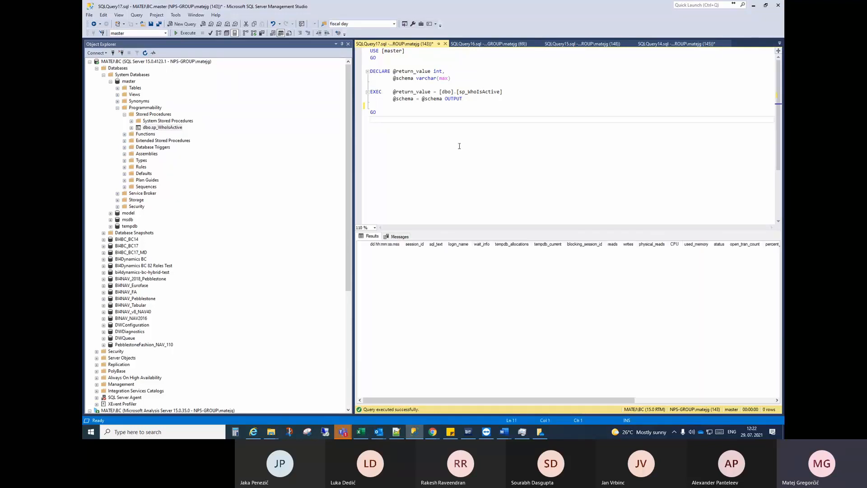
{"action": "key", "text": "F5"}
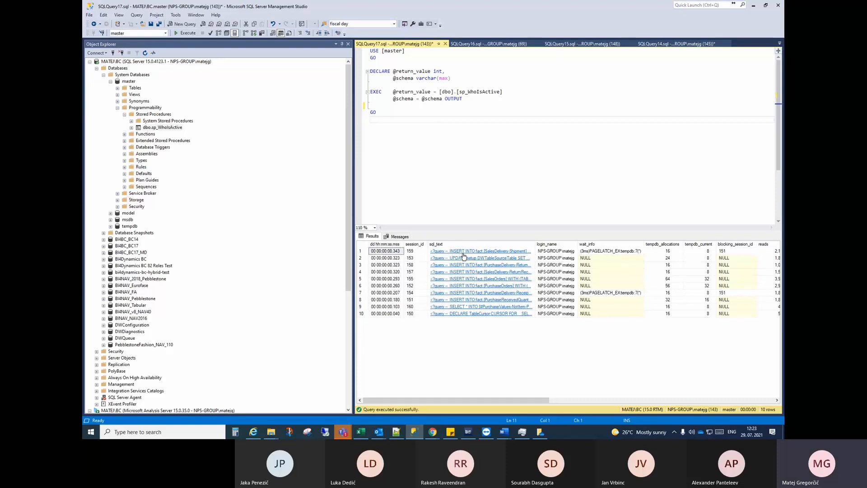
{"action": "key", "text": "F5"}
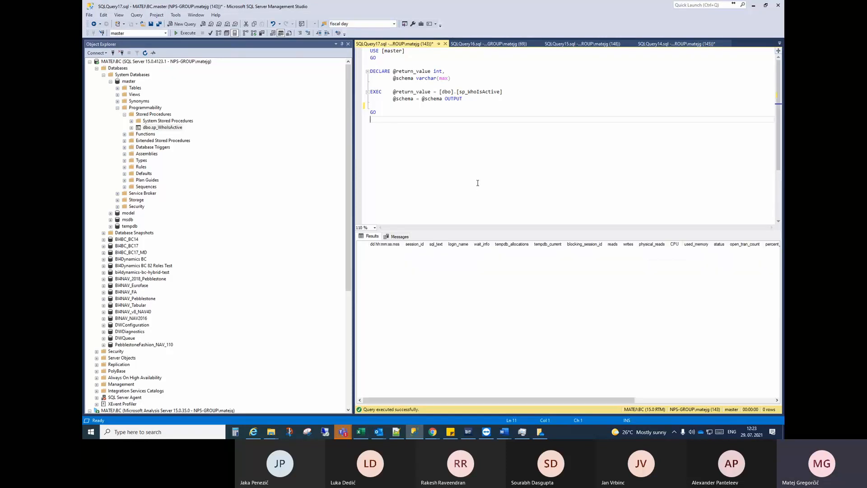
- Review the processing log in BI4Dynamics, and rerun the sp_WhoIsActive query in SQL Server Management Studio
{"action": "left_click", "coordinate": [468, 431]}
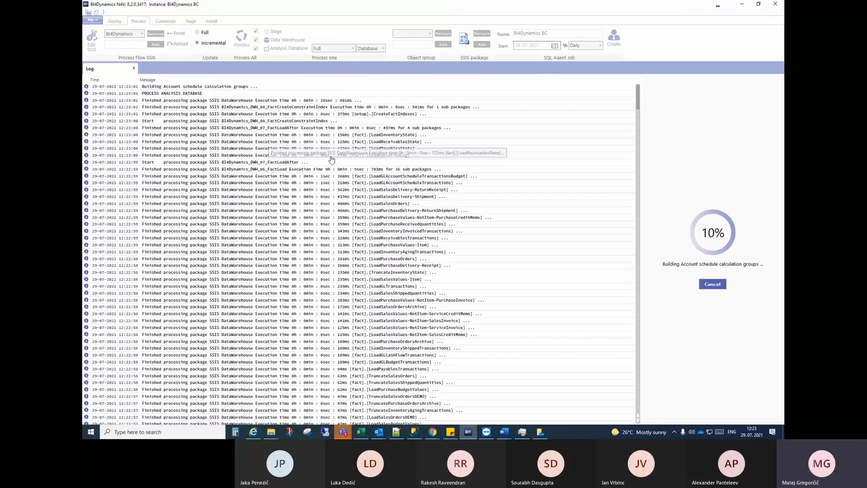
{"action": "scroll", "coordinate": [393, 175], "scroll_direction": "down", "scroll_amount": 5}
{"action": "scroll", "coordinate": [392, 174], "scroll_direction": "down", "scroll_amount": 16}
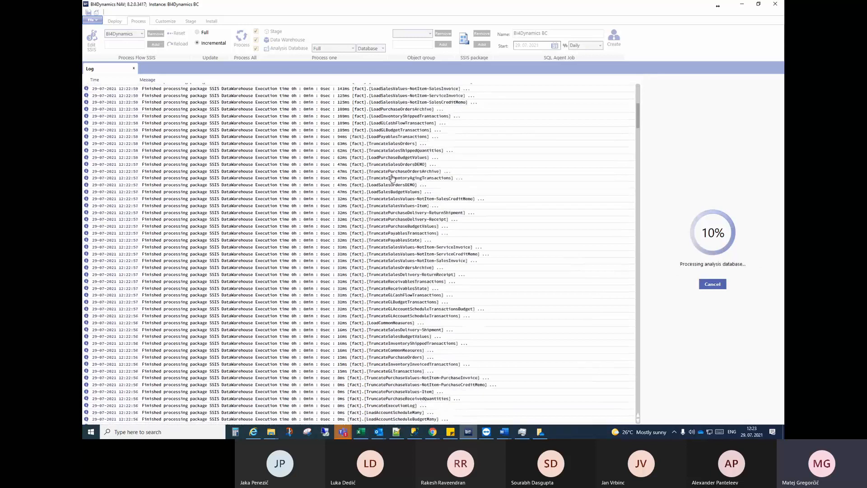
{"action": "left_click_drag", "start_coordinate": [638, 137], "coordinate": [632, 91]}
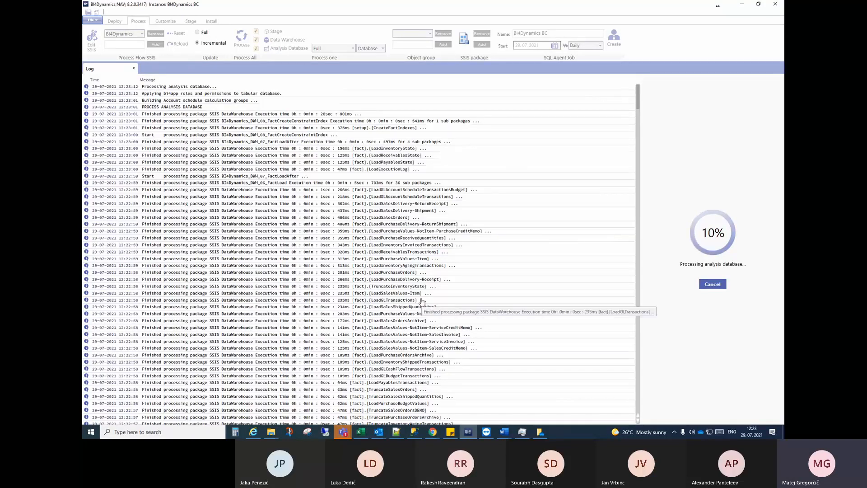
{"action": "left_click", "coordinate": [414, 433]}
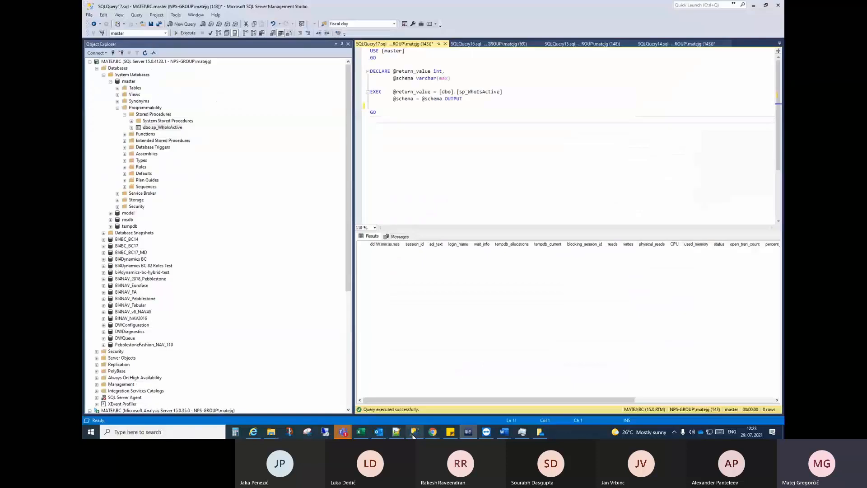
{"action": "key", "text": "F5"}
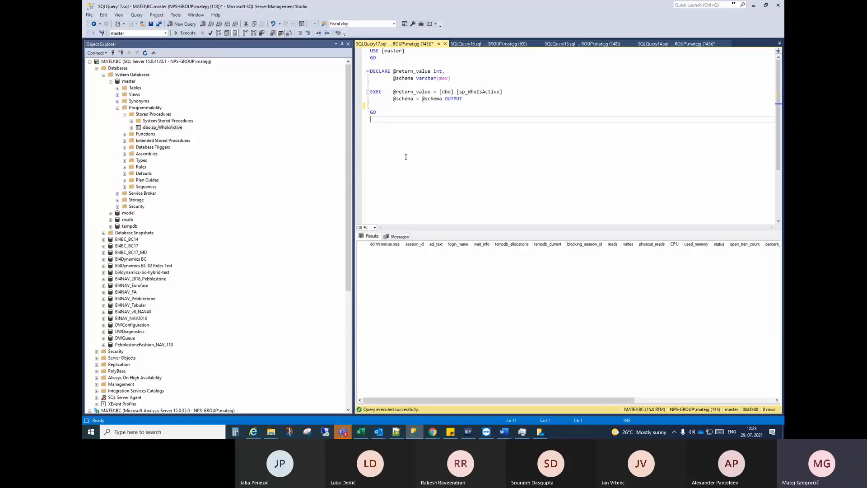
- Switch to BI4Dynamics, open Edit Proc Flow SSIS and view the process steps of the DimDate and FactLoad object groups
{"action": "left_click", "coordinate": [468, 431]}
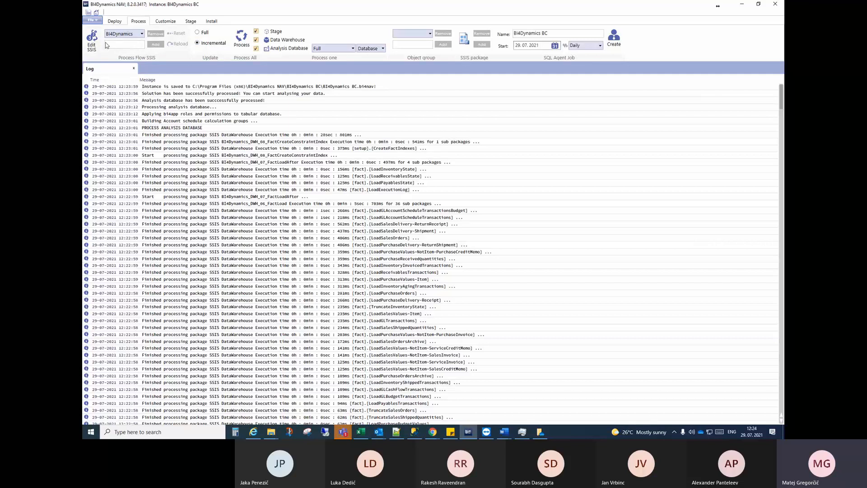
{"action": "left_click", "coordinate": [92, 40]}
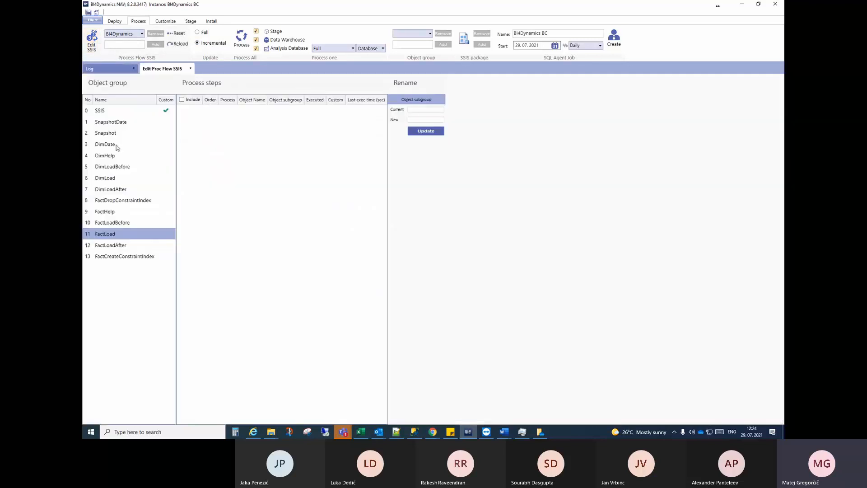
{"action": "left_click", "coordinate": [116, 145]}
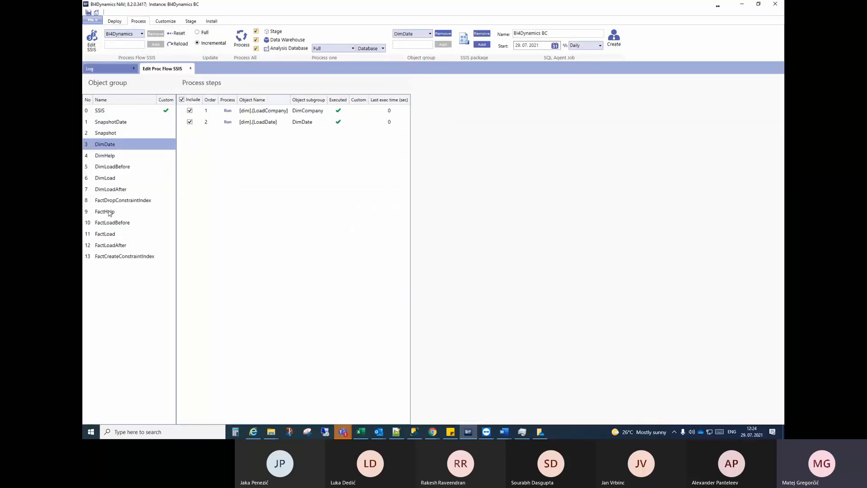
{"action": "left_click", "coordinate": [109, 234]}
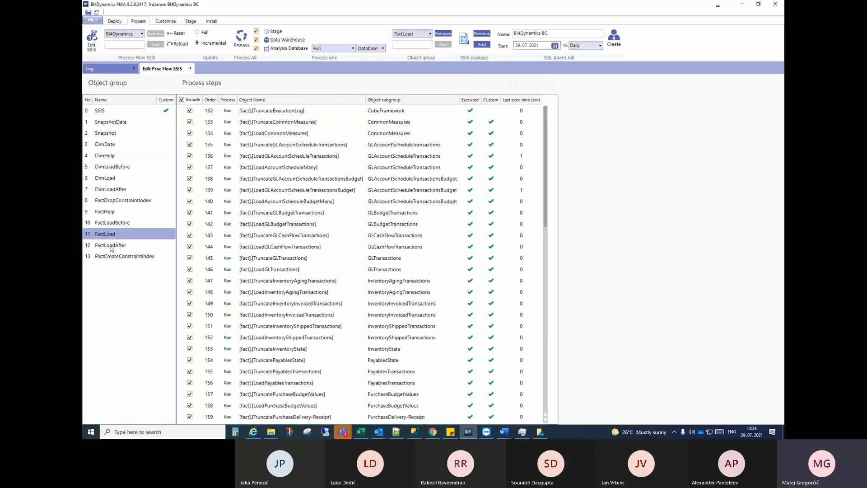
- Examine the process steps of the FactLoadAfter, FactDropConstraintIndex and DimLoad object groups, going through the DimLoad list
{"action": "left_click", "coordinate": [110, 246]}
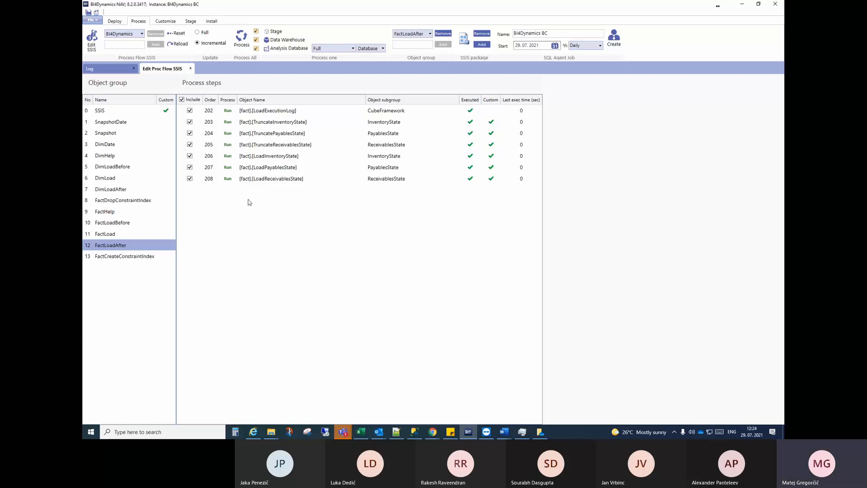
{"action": "left_click", "coordinate": [126, 204]}
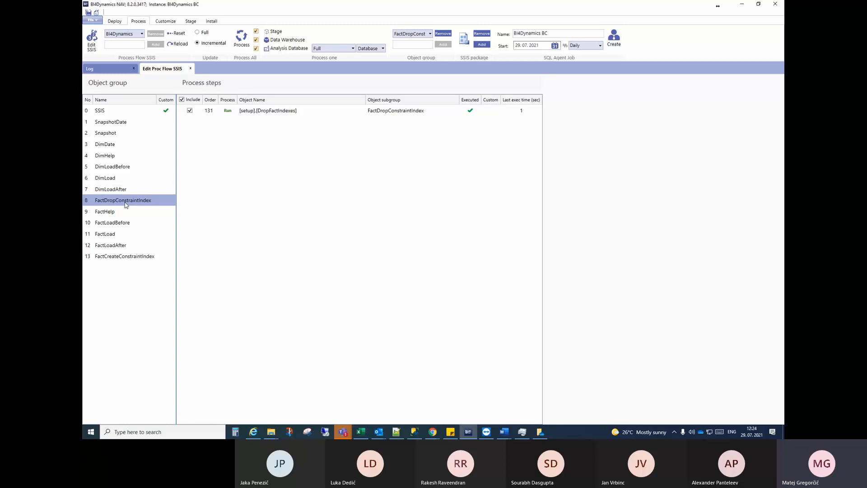
{"action": "left_click", "coordinate": [109, 179]}
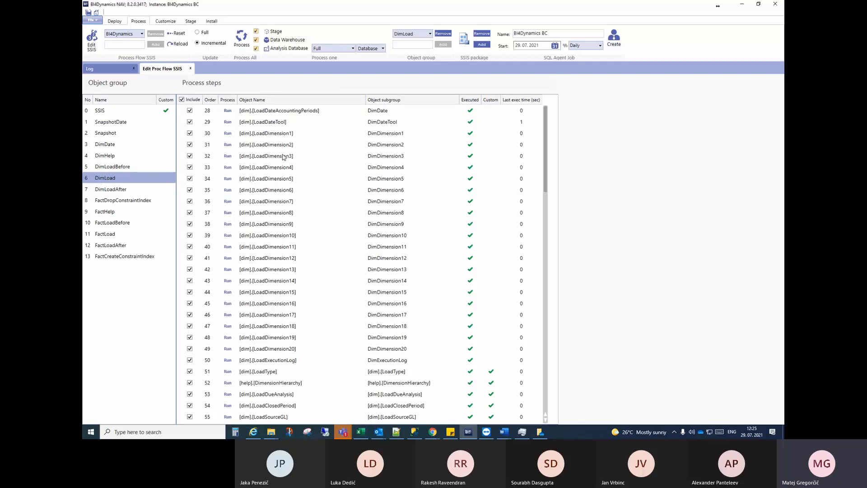
{"action": "scroll", "coordinate": [284, 157], "scroll_direction": "down", "scroll_amount": 2}
{"action": "scroll", "coordinate": [285, 201], "scroll_direction": "down", "scroll_amount": 2}
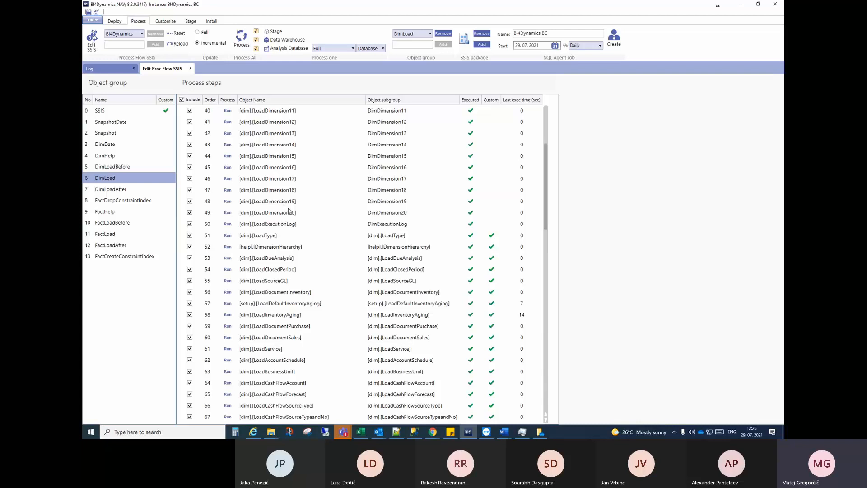
{"action": "scroll", "coordinate": [289, 211], "scroll_direction": "down", "scroll_amount": 2}
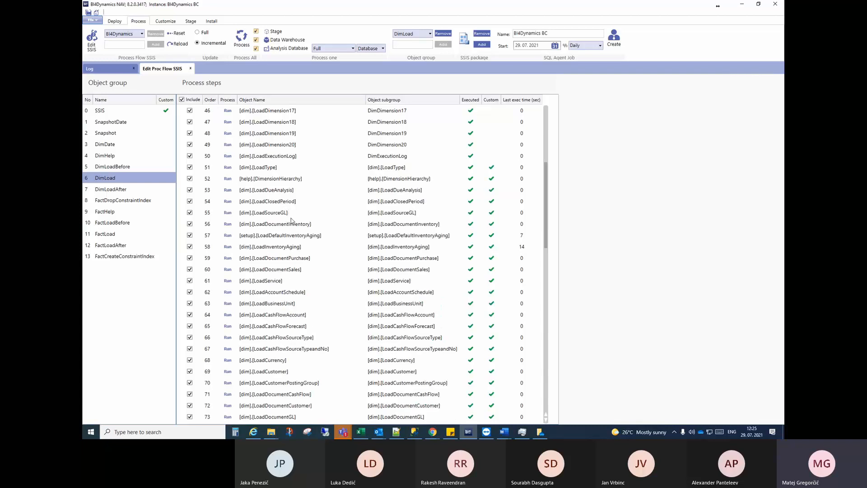
{"action": "scroll", "coordinate": [292, 223], "scroll_direction": "down", "scroll_amount": 2}
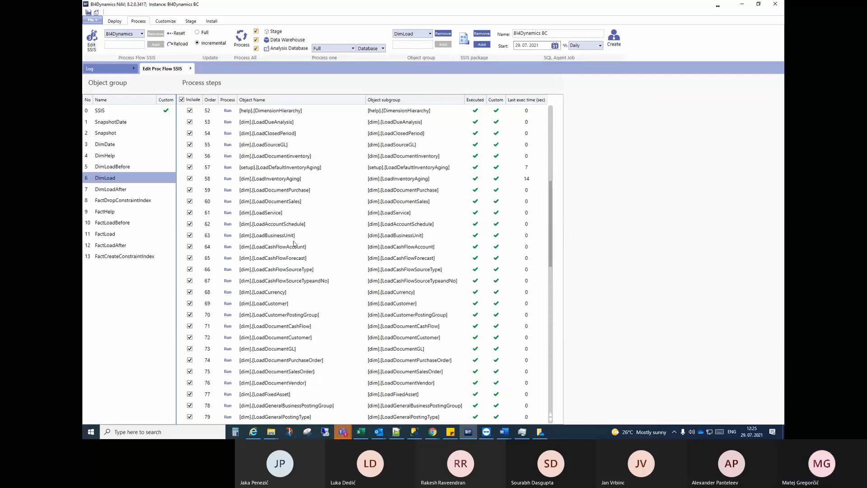
{"action": "scroll", "coordinate": [294, 244], "scroll_direction": "down", "scroll_amount": 2}
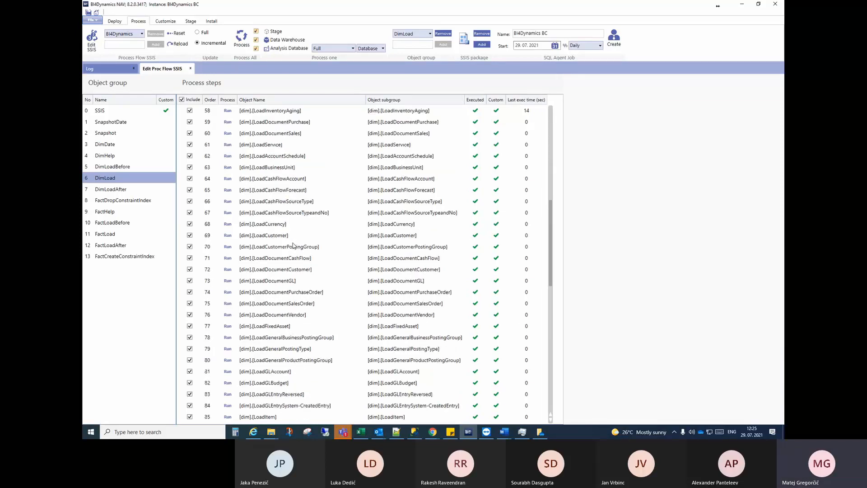
{"action": "scroll", "coordinate": [293, 245], "scroll_direction": "down", "scroll_amount": 13}
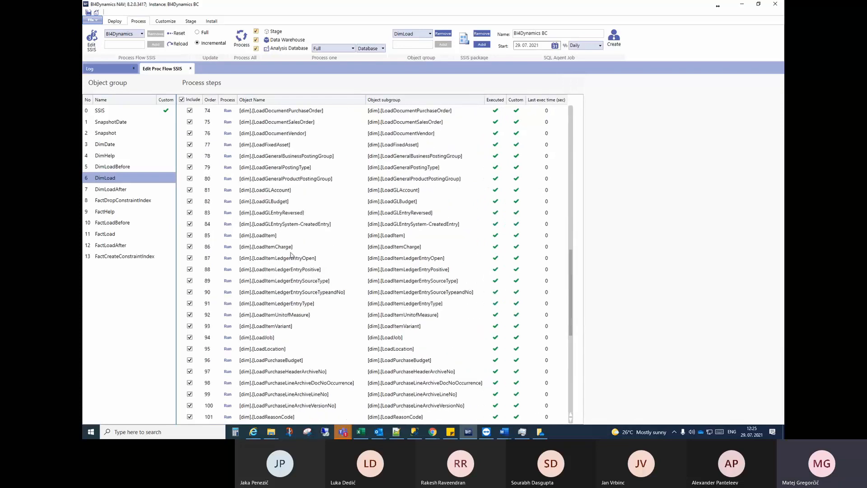
- View the process steps of the DimLoadAfter, FactHelp and DimHelp object groups, and close Edit Proc Flow SSIS
{"action": "left_click", "coordinate": [112, 191]}
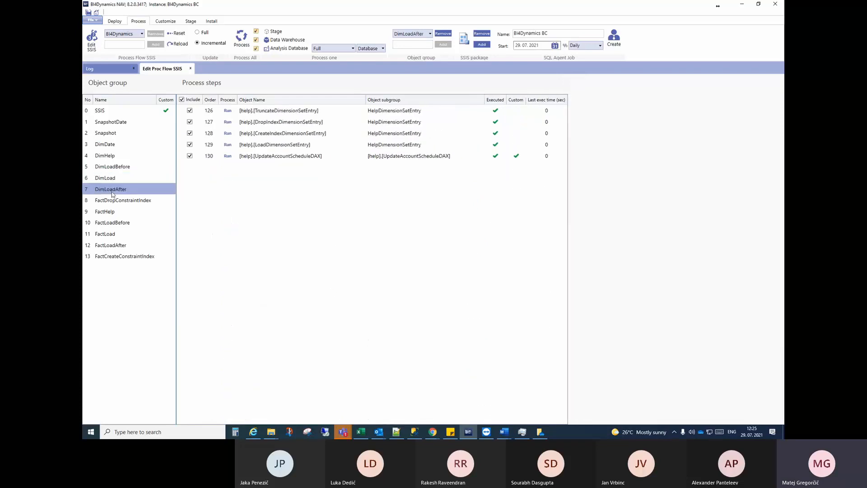
{"action": "left_click", "coordinate": [113, 212]}
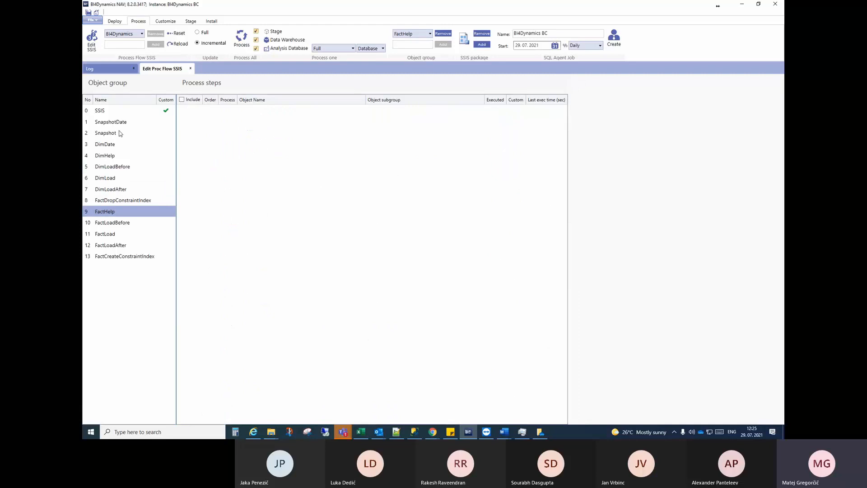
{"action": "left_click", "coordinate": [109, 156]}
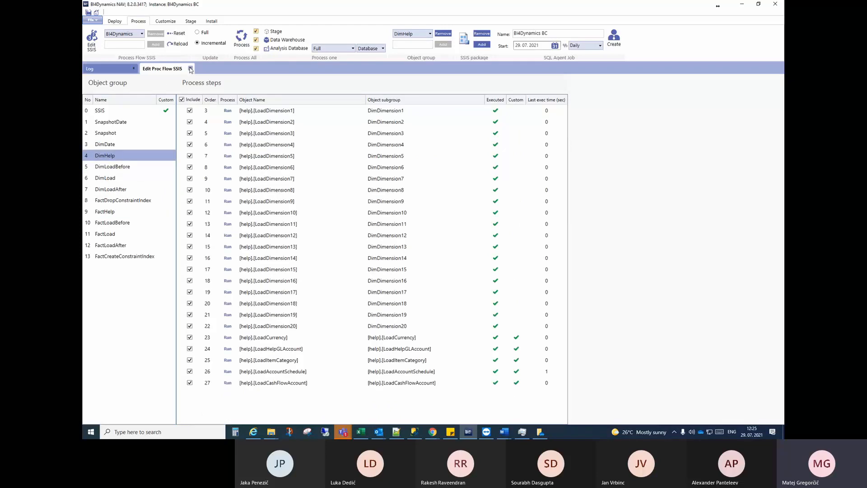
{"action": "left_click", "coordinate": [190, 68]}
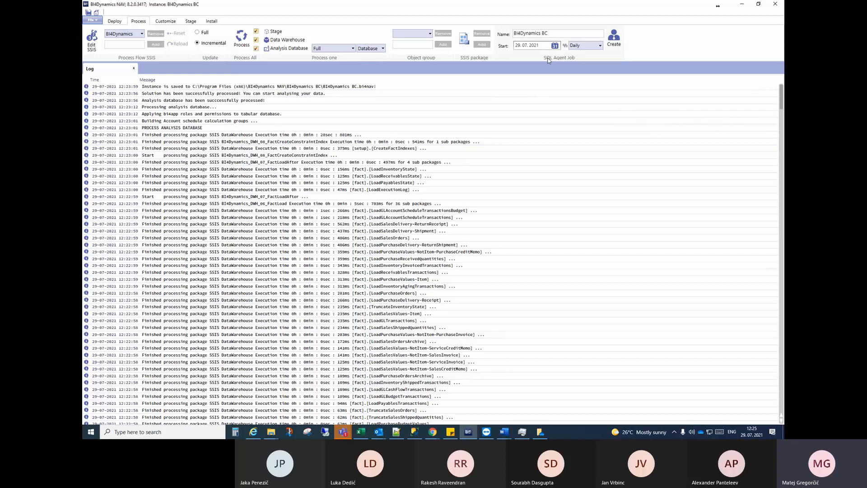
- Create the SQL Agent job BI4Dynamics BC with a daily schedule starting 29. 07. 2021
{"action": "left_click_drag", "start_coordinate": [515, 32], "coordinate": [552, 35]}
{"action": "left_click", "coordinate": [552, 35]}
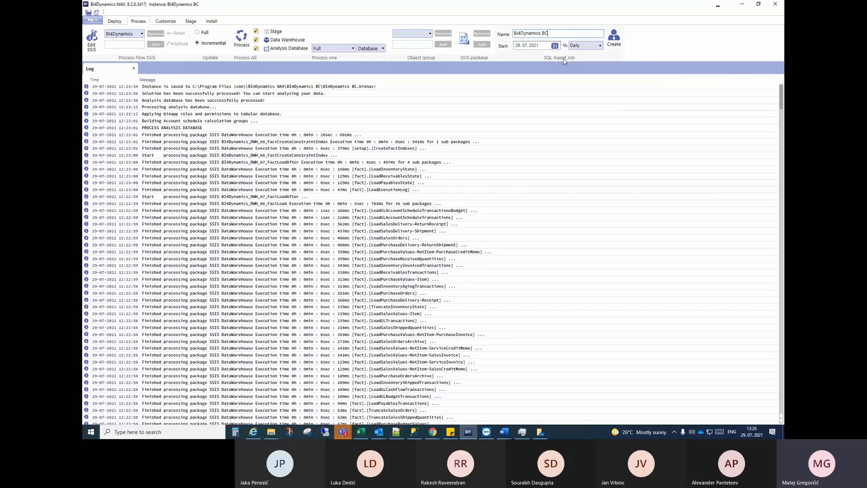
{"action": "left_click", "coordinate": [616, 44]}
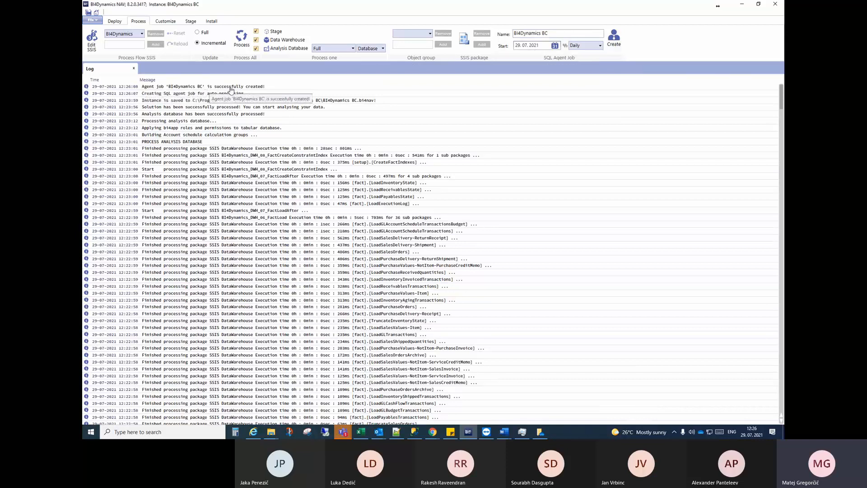
- Switch to SQL Server Management Studio and collapse the master, System Databases and Databases nodes of the BC SQL Server instance
{"action": "left_click", "coordinate": [418, 434]}
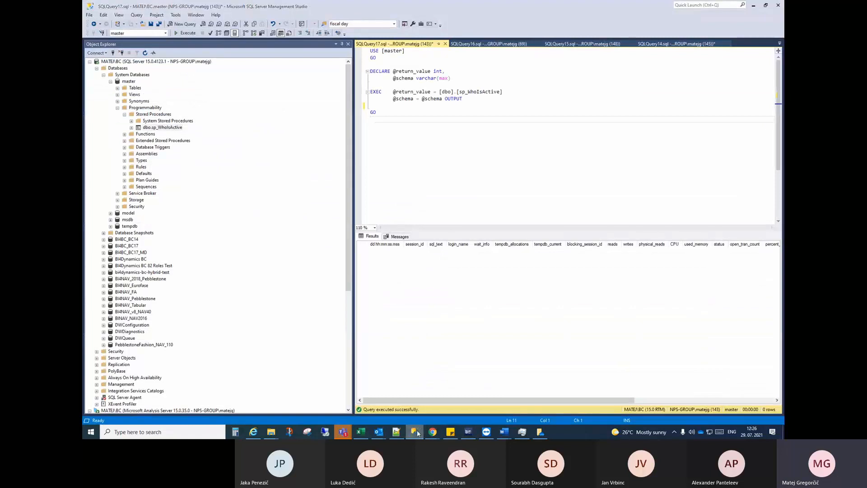
{"action": "left_click", "coordinate": [418, 434]}
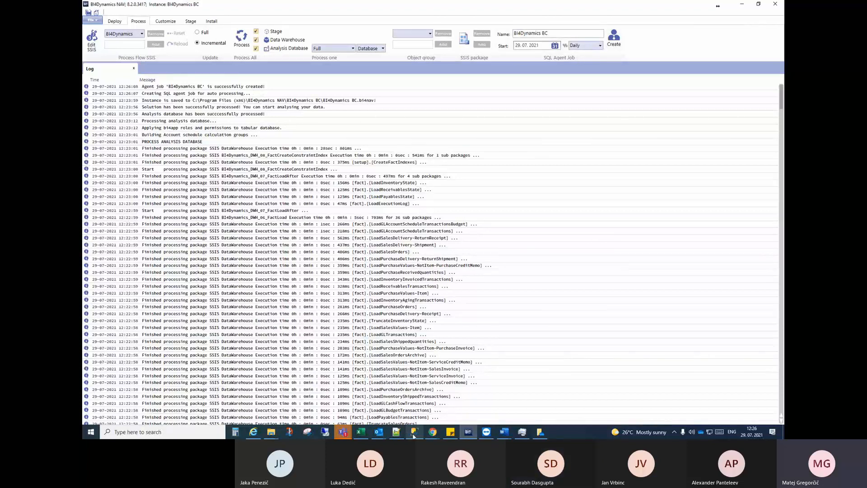
{"action": "left_click", "coordinate": [414, 435]}
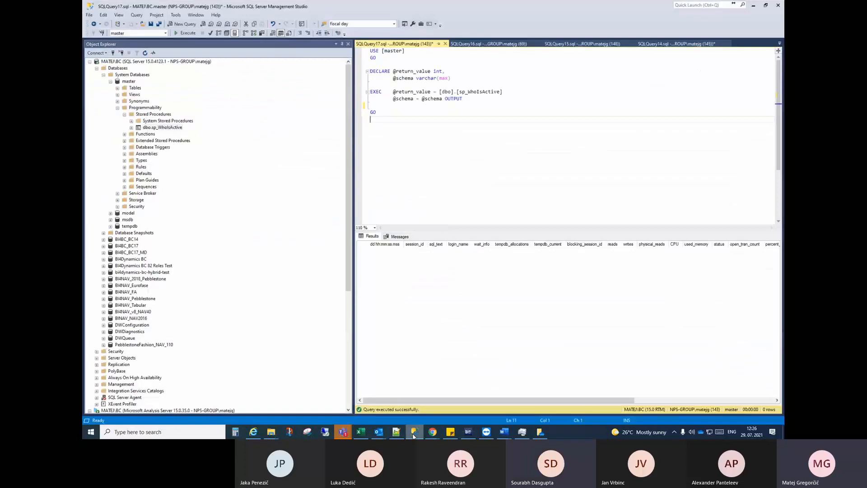
{"action": "left_click", "coordinate": [110, 82]}
{"action": "left_click", "coordinate": [110, 82]}
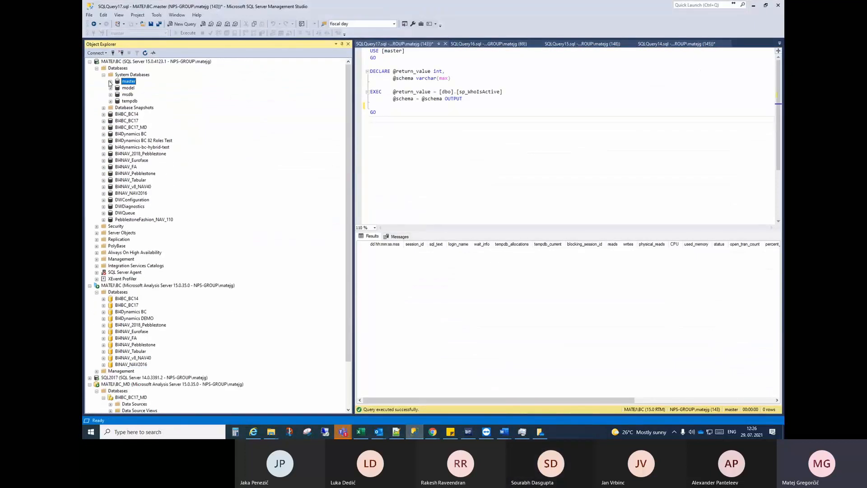
{"action": "left_click", "coordinate": [103, 76]}
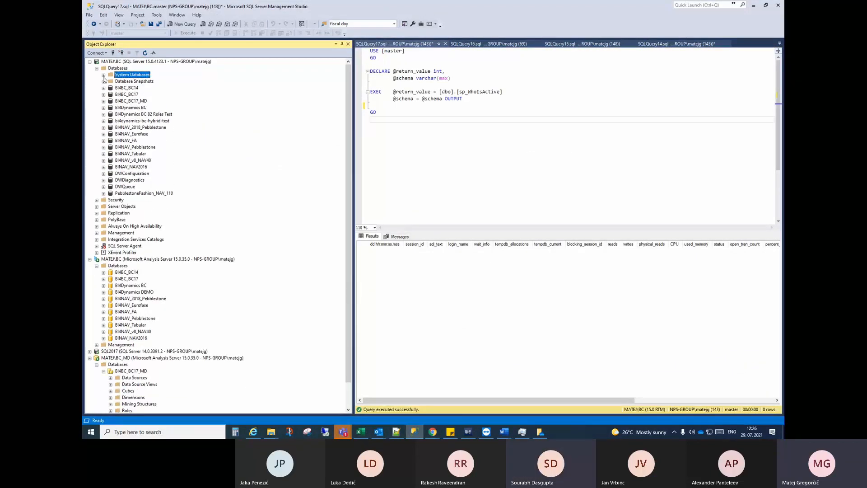
{"action": "left_click", "coordinate": [96, 69]}
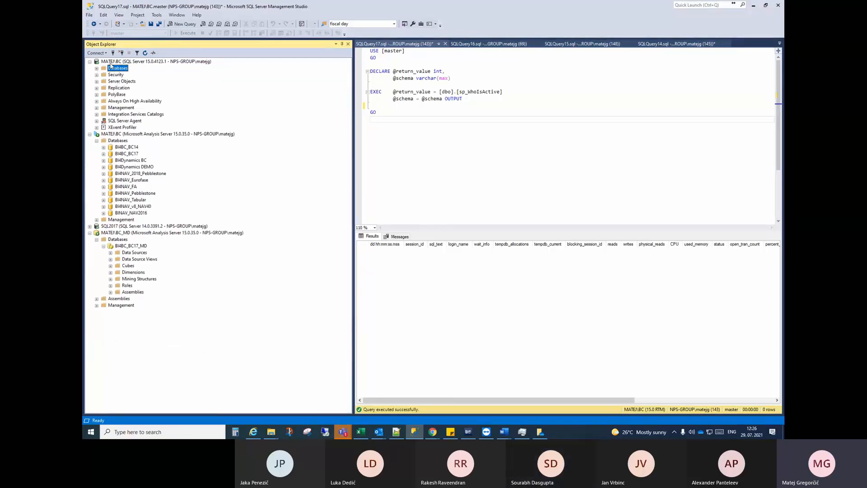
{"action": "left_click", "coordinate": [108, 62]}
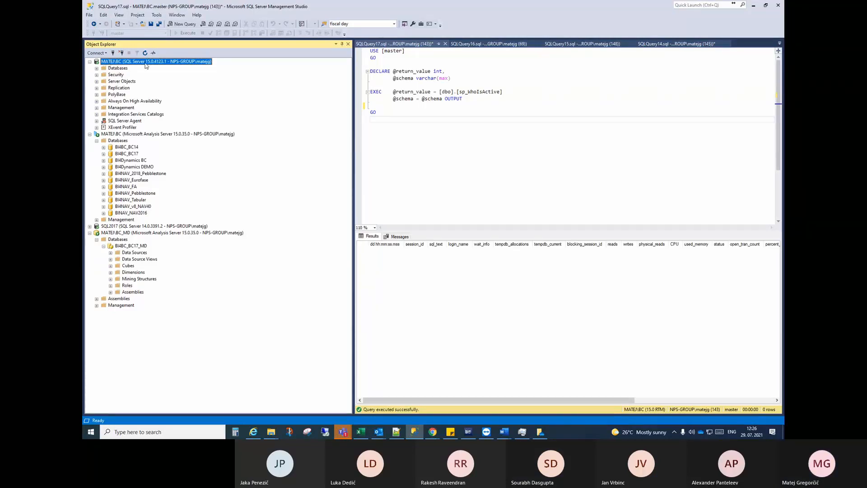
- Try to start the SQL Server Agent service of the BC SQL Server instance
{"action": "left_click", "coordinate": [126, 121]}
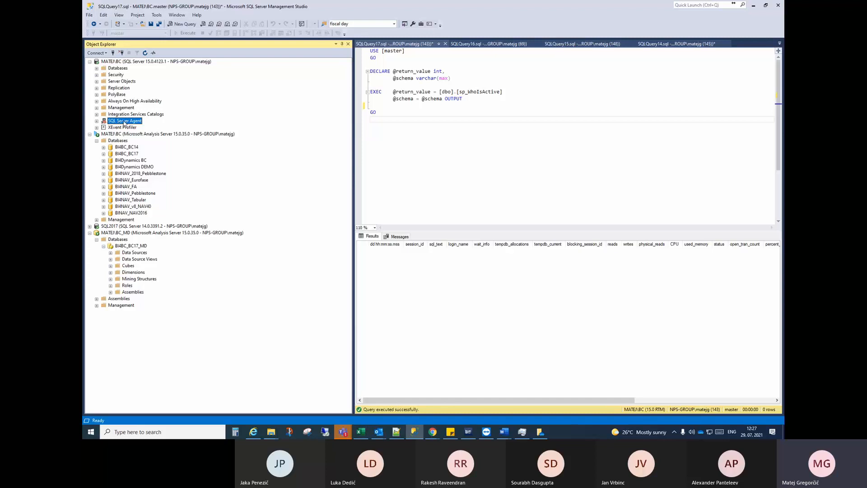
{"action": "right_click", "coordinate": [124, 122]}
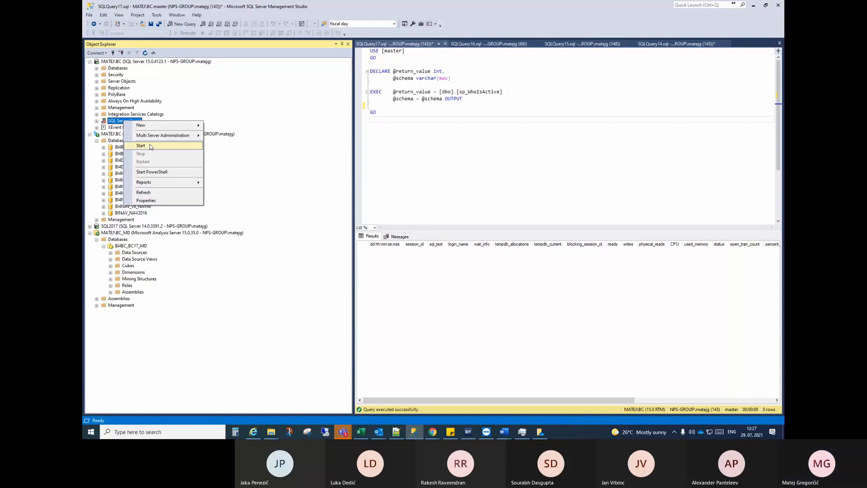
{"action": "left_click", "coordinate": [151, 147]}
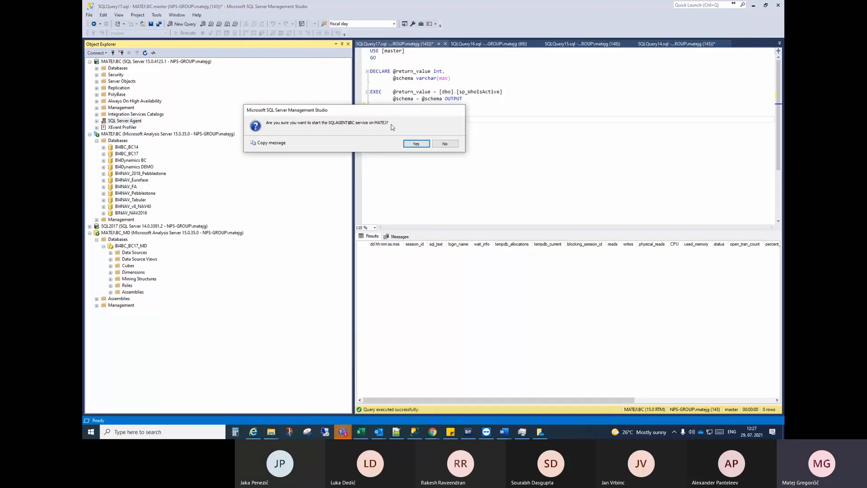
{"action": "left_click", "coordinate": [415, 143]}
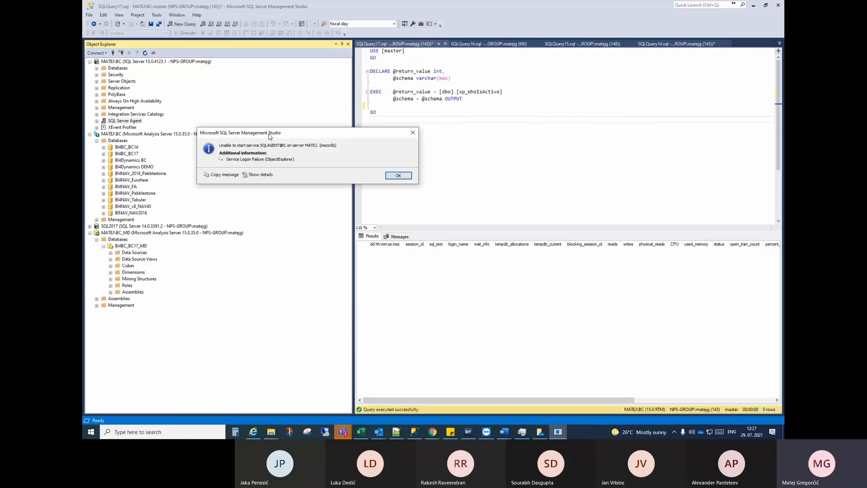
{"action": "left_click_drag", "start_coordinate": [269, 134], "coordinate": [280, 110]}
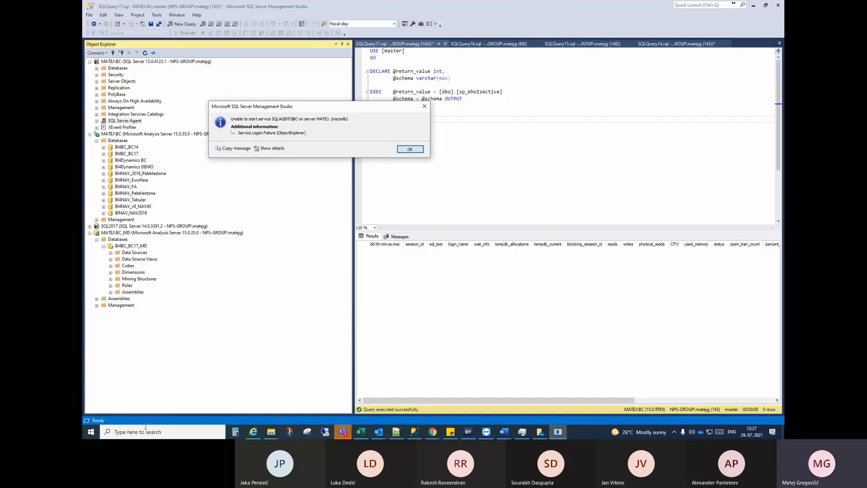
- Open the Windows Services console and move the SQL Server Management Studio message out of the way
{"action": "left_click", "coordinate": [91, 432]}
{"action": "type", "text": "se"}
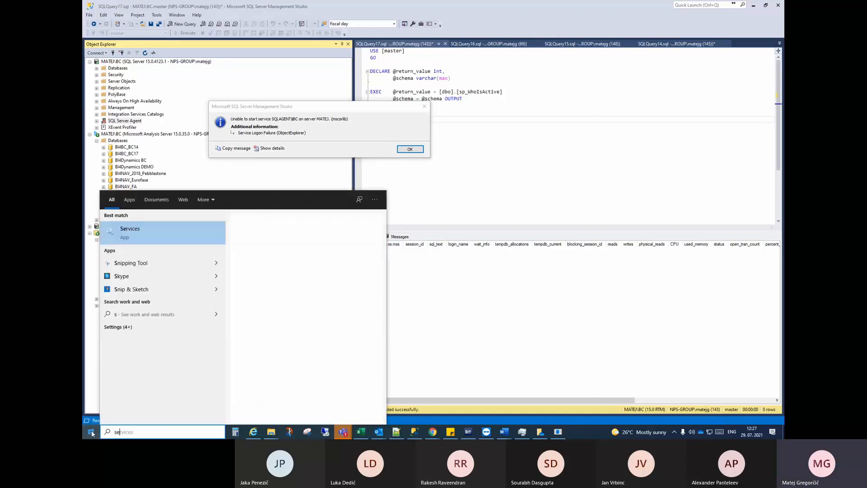
{"action": "type", "text": "rv"}
{"action": "left_click", "coordinate": [92, 432]}
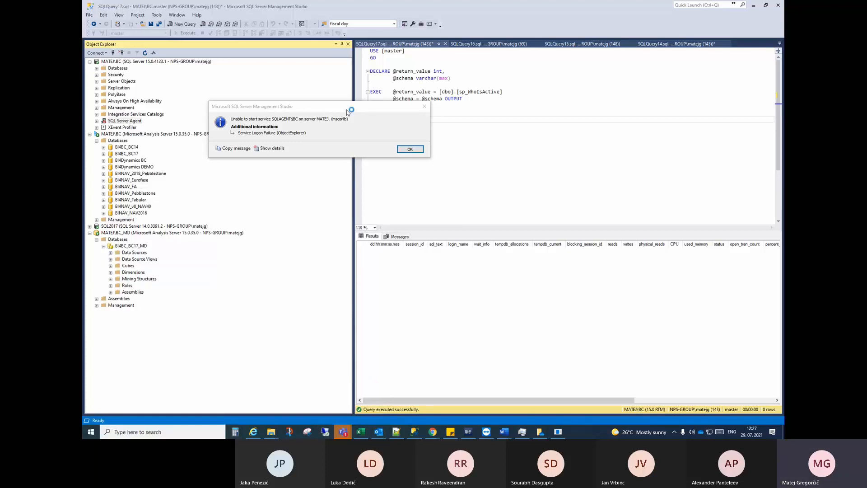
{"action": "left_click_drag", "start_coordinate": [346, 110], "coordinate": [248, 32]}
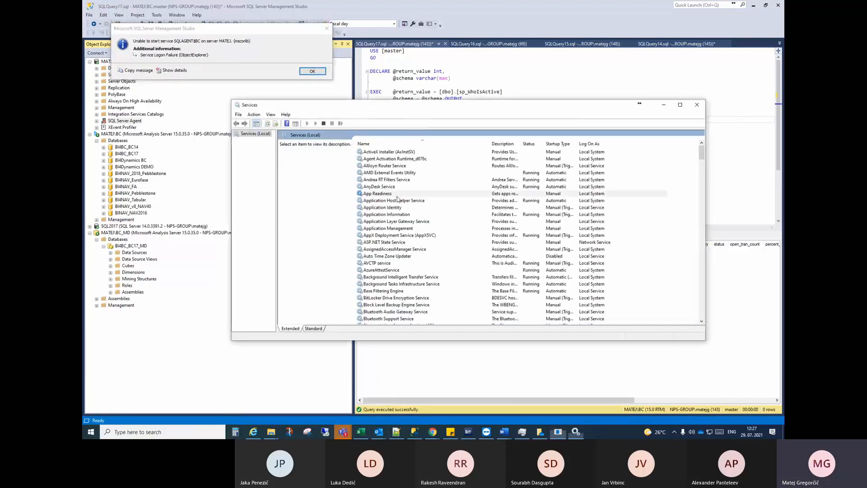
- Open the log-on settings of the SQL Server Agent (BC) service
{"action": "key", "text": "s"}
{"action": "scroll", "coordinate": [392, 172], "scroll_direction": "down", "scroll_amount": 3}
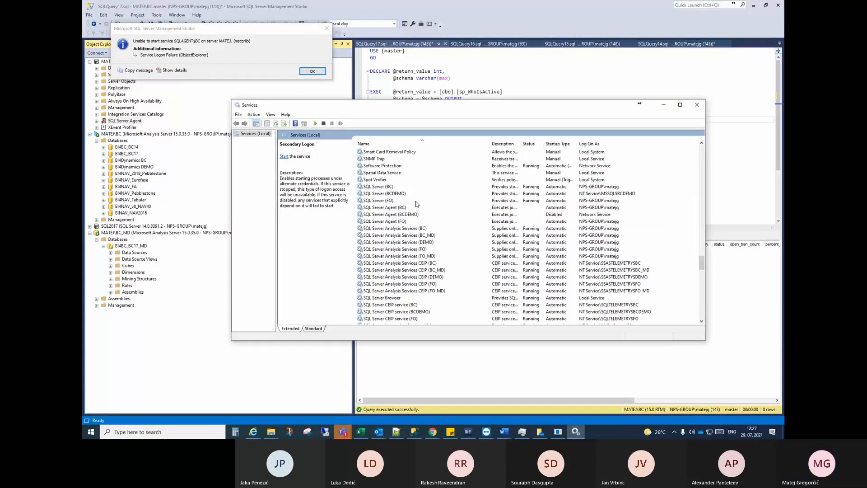
{"action": "left_click", "coordinate": [585, 207]}
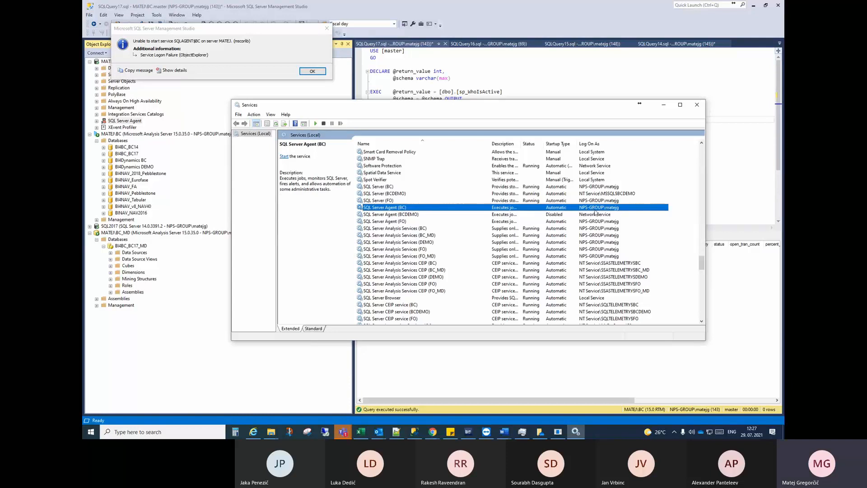
{"action": "right_click", "coordinate": [527, 208]}
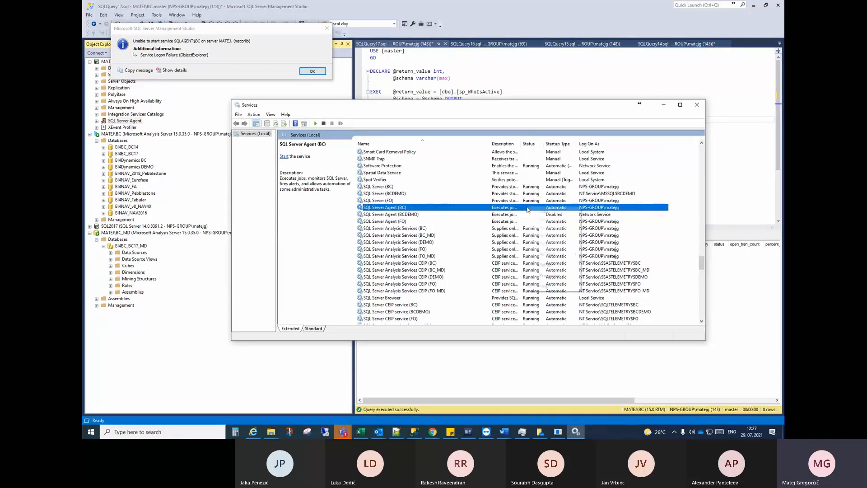
{"action": "left_click", "coordinate": [549, 278]}
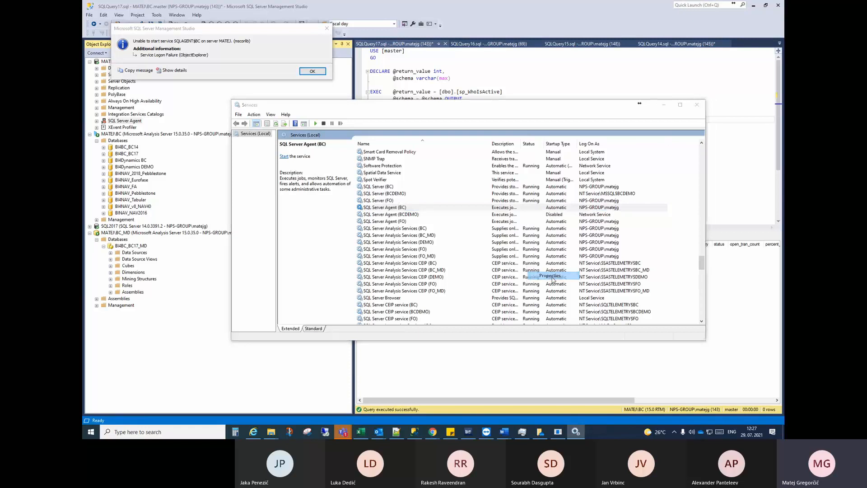
{"action": "left_click", "coordinate": [424, 153]}
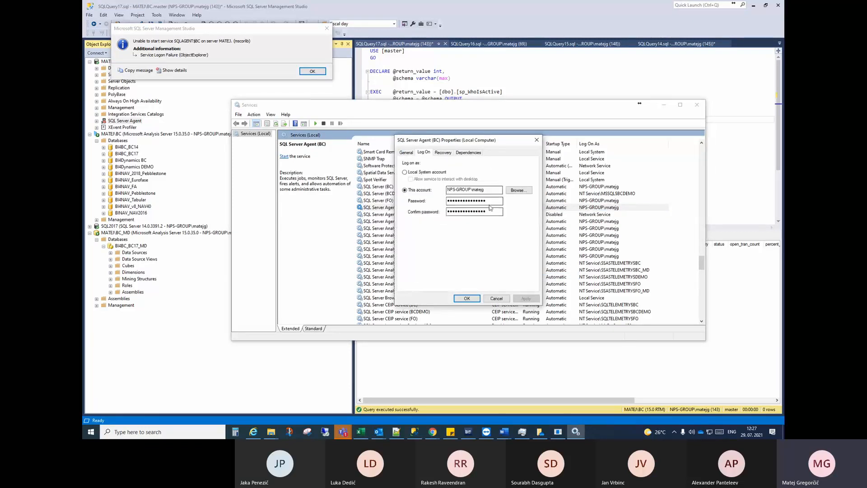
- Enter and confirm the service account's password for SQL Server Agent (BC), and apply the log-on settings
{"action": "type", "text": "*****"}
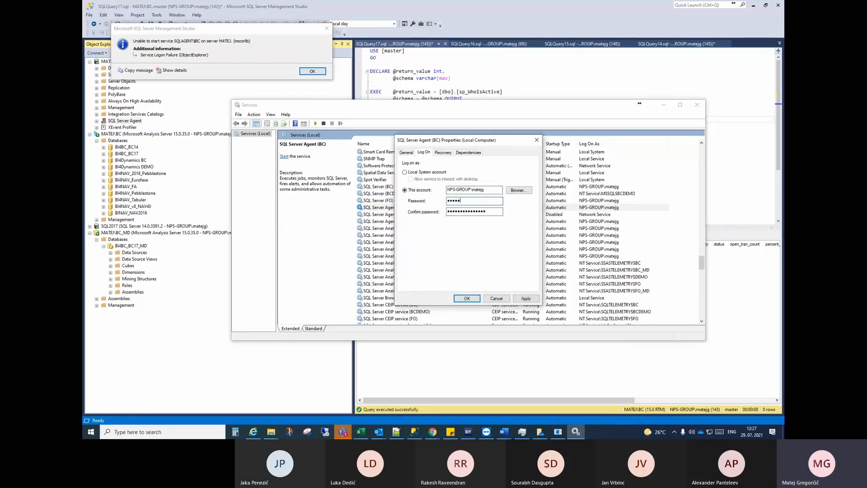
{"action": "type", "text": "****"}
{"action": "key", "text": "Tab"}
{"action": "type", "text": "*****"}
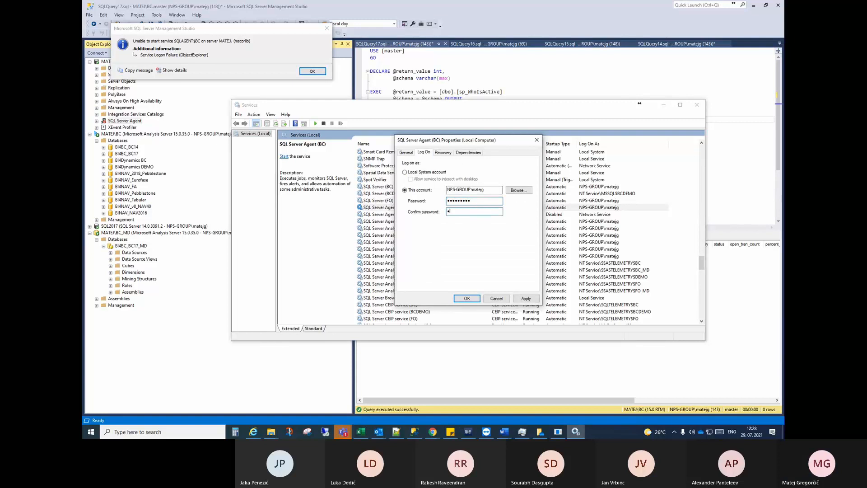
{"action": "type", "text": "****"}
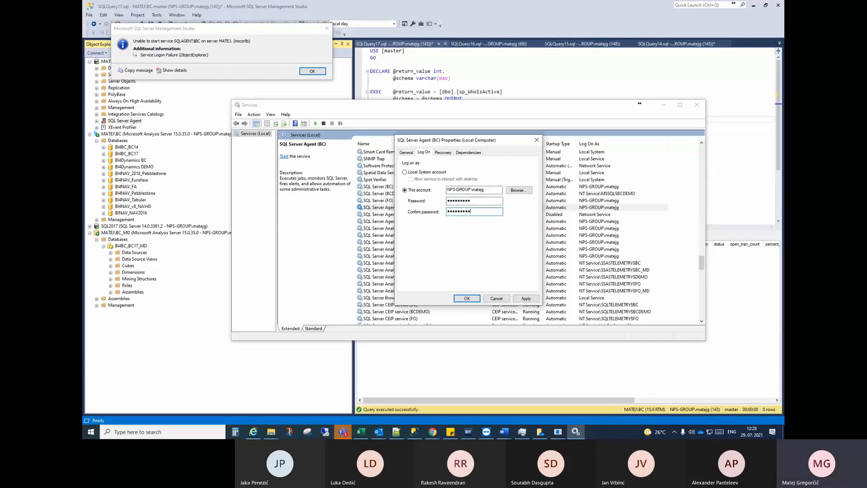
{"action": "left_click", "coordinate": [528, 298]}
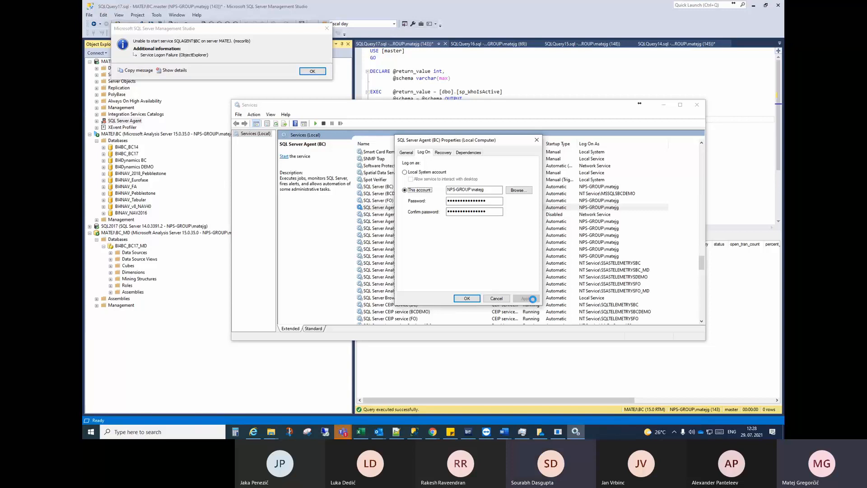
{"action": "left_click", "coordinate": [466, 298]}
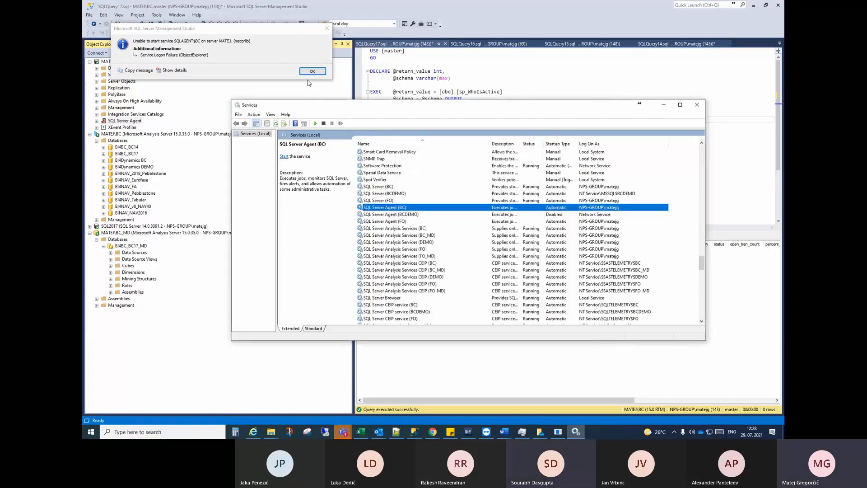
- Dismiss the SQL Server Management Studio message, move the Services window aside and start the BC instance's SQL Server Agent
{"action": "left_click", "coordinate": [317, 73]}
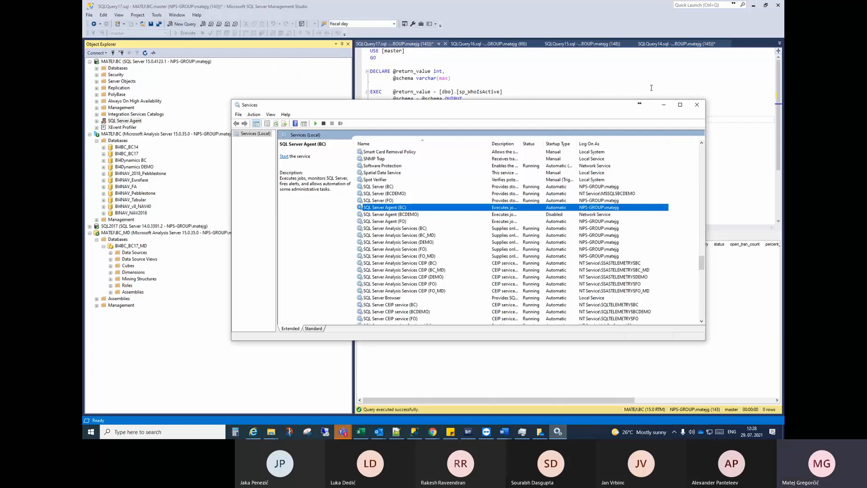
{"action": "left_click_drag", "start_coordinate": [588, 106], "coordinate": [782, 113]}
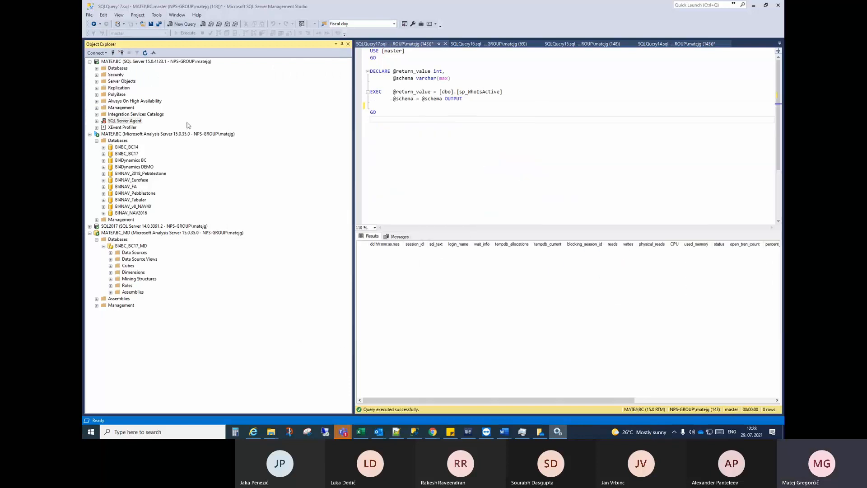
{"action": "left_click", "coordinate": [125, 121]}
{"action": "right_click", "coordinate": [126, 122]}
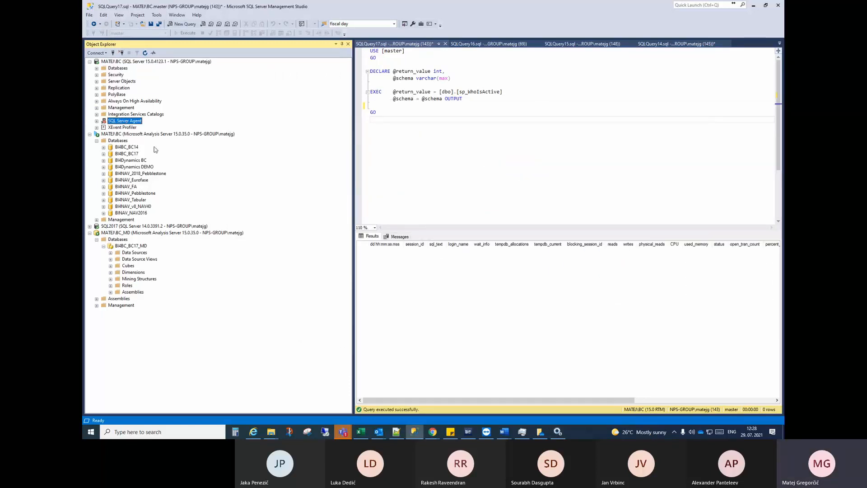
{"action": "left_click", "coordinate": [154, 146]}
{"action": "left_click_drag", "start_coordinate": [310, 116], "coordinate": [362, 143]}
{"action": "left_click", "coordinate": [424, 168]}
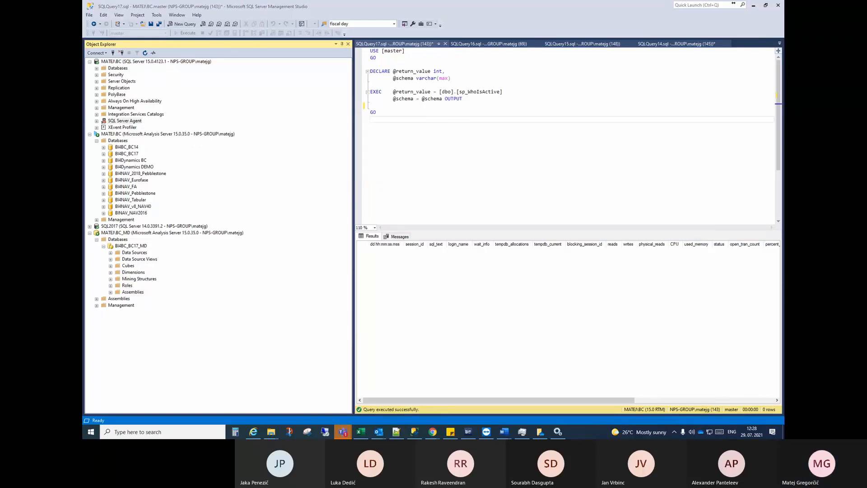
{"action": "left_click_drag", "start_coordinate": [193, 220], "coordinate": [451, 147]}
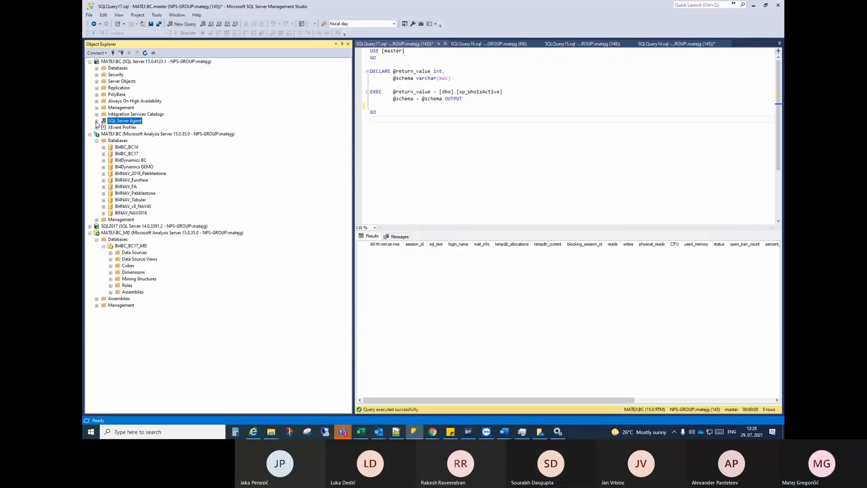
- Delete the job BI4DynamicsNAV_BI4NAV_Eurofase from the BC instance's SQL Server Agent jobs
{"action": "left_click", "coordinate": [97, 121]}
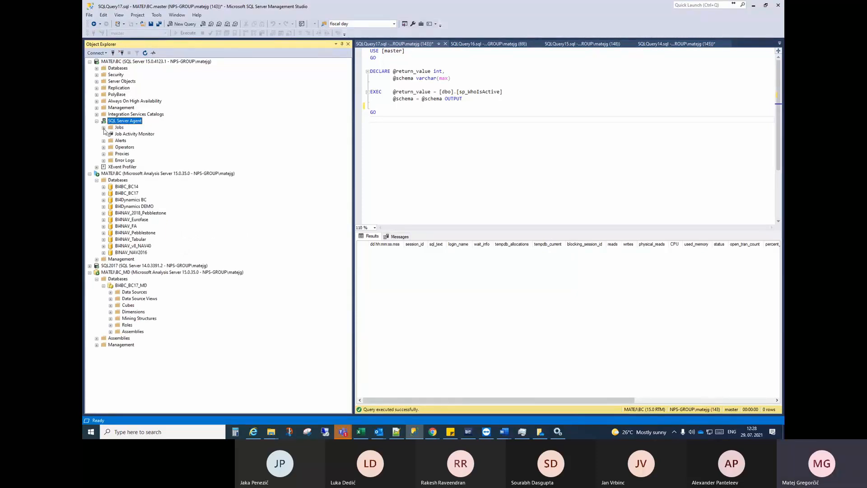
{"action": "left_click", "coordinate": [104, 127]}
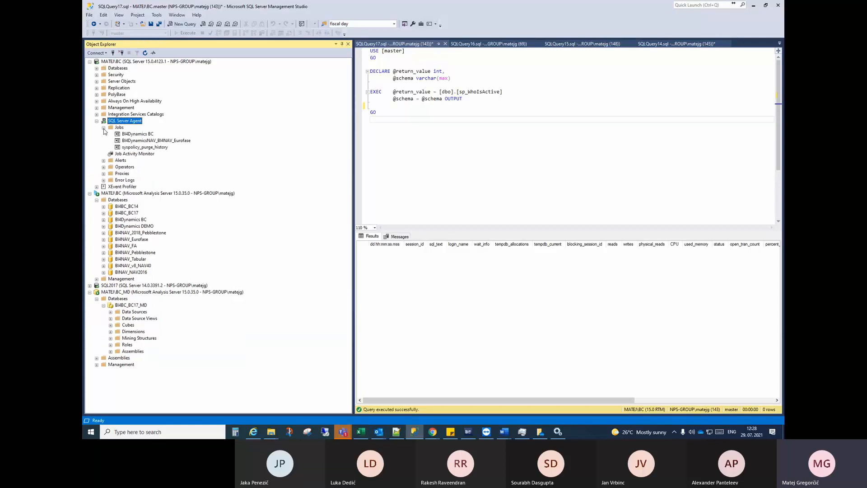
{"action": "left_click", "coordinate": [130, 140]}
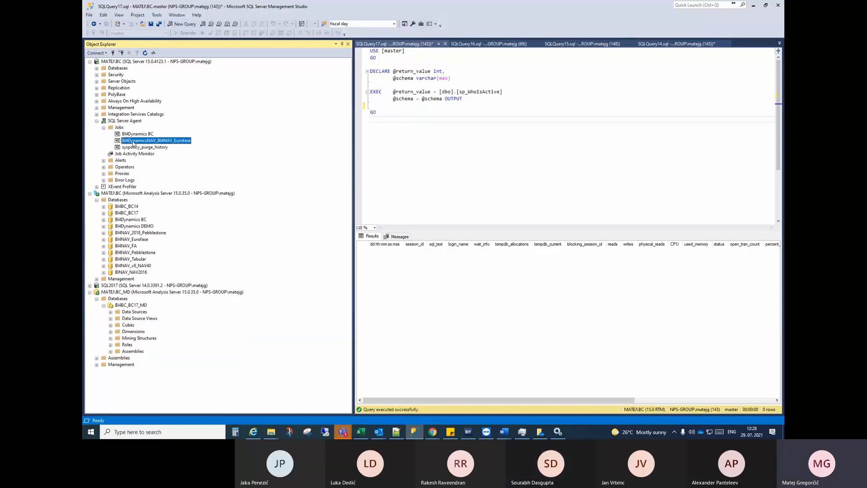
{"action": "key", "text": "Delete"}
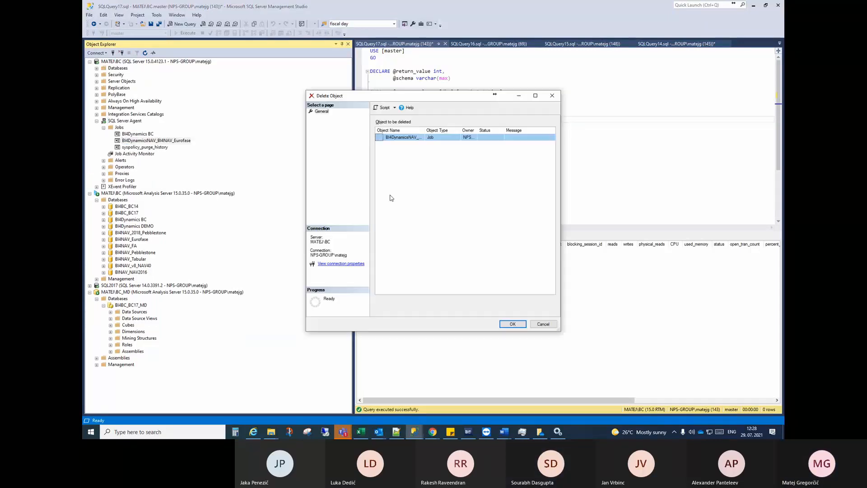
{"action": "left_click", "coordinate": [510, 323]}
- Open the schedule list in the BI4Dynamics BC job properties, enlarge the window and select BI4Dynamics Auto Process Schedule
{"action": "left_click", "coordinate": [131, 135]}
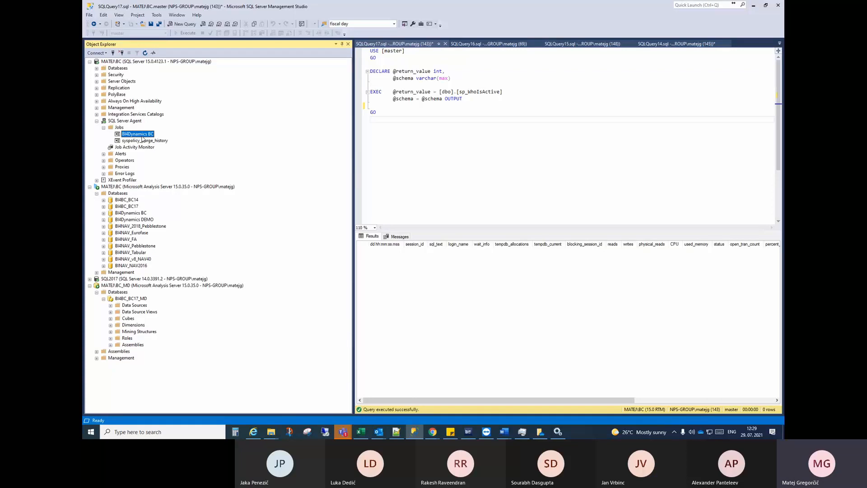
{"action": "right_click", "coordinate": [142, 139]}
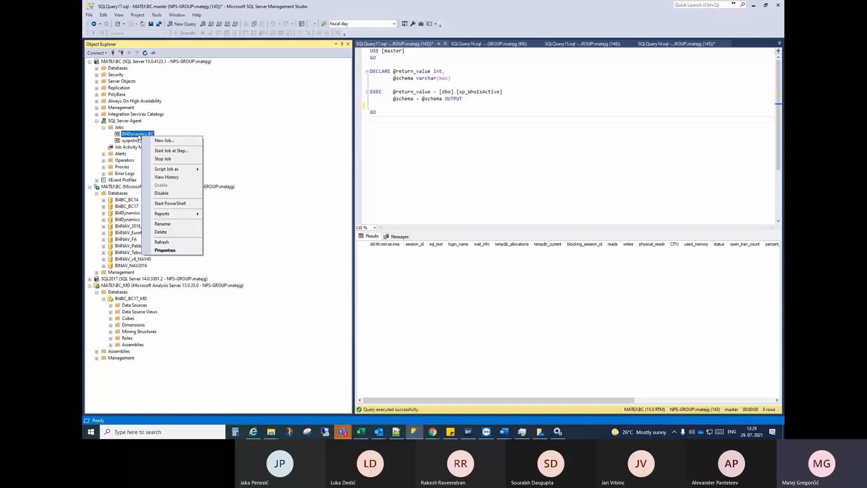
{"action": "left_click", "coordinate": [165, 251]}
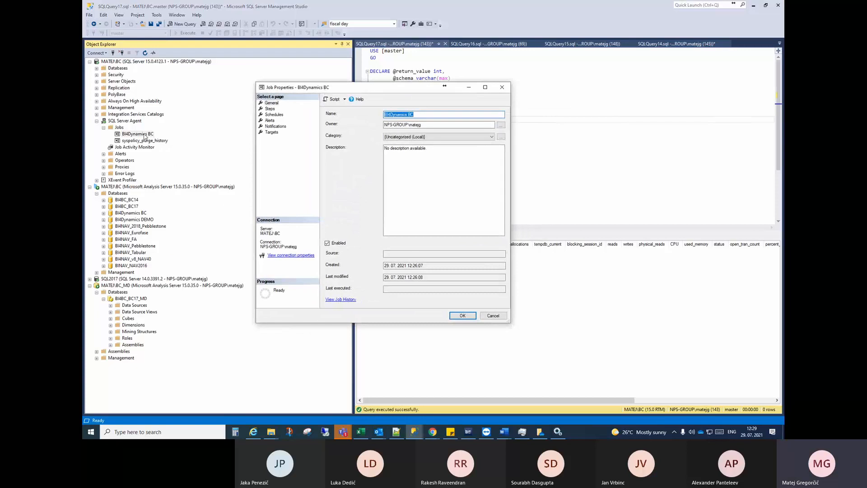
{"action": "left_click", "coordinate": [273, 115]}
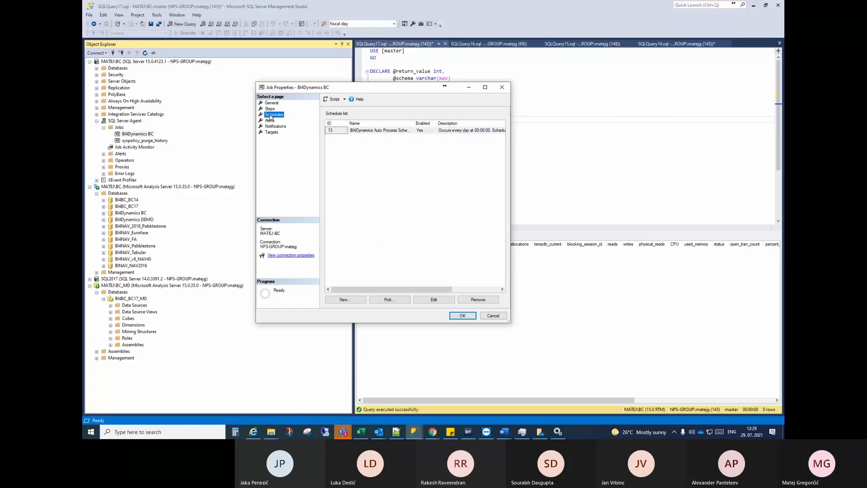
{"action": "left_click_drag", "start_coordinate": [510, 322], "coordinate": [698, 344]}
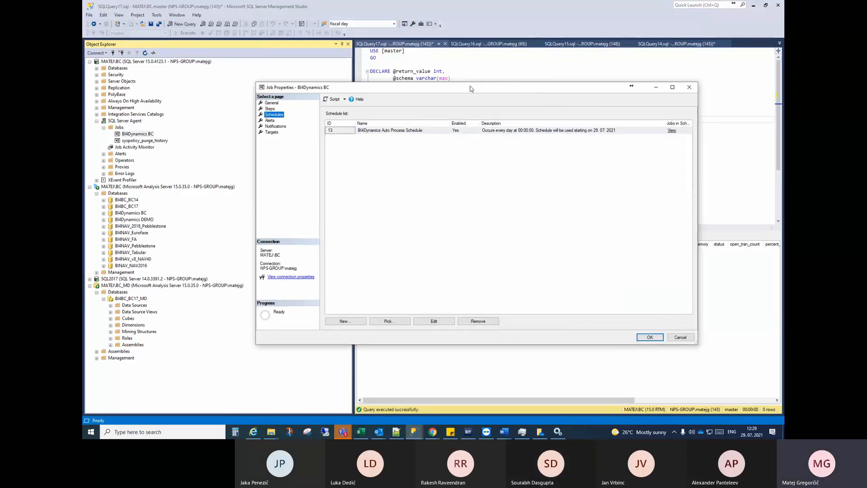
{"action": "left_click_drag", "start_coordinate": [469, 89], "coordinate": [436, 79]}
{"action": "left_click", "coordinate": [418, 121]}
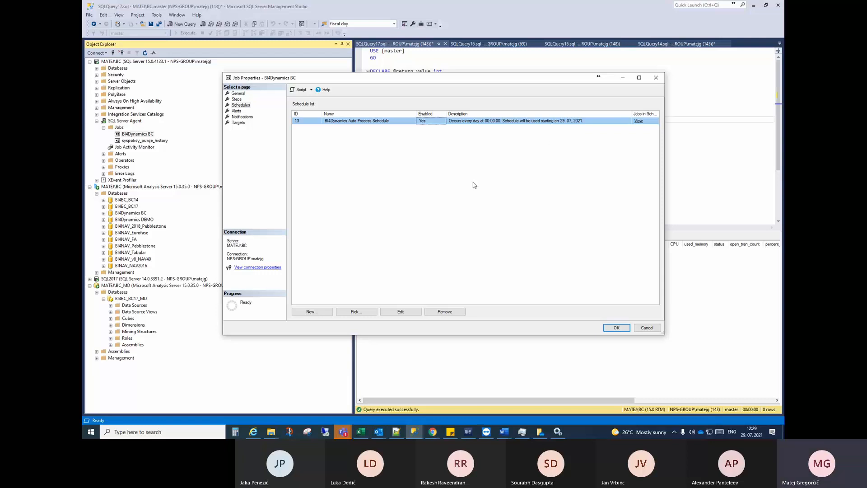
- Open BI4Dynamics Auto Process Schedule for editing and choose Daily as its frequency
{"action": "left_click", "coordinate": [401, 312]}
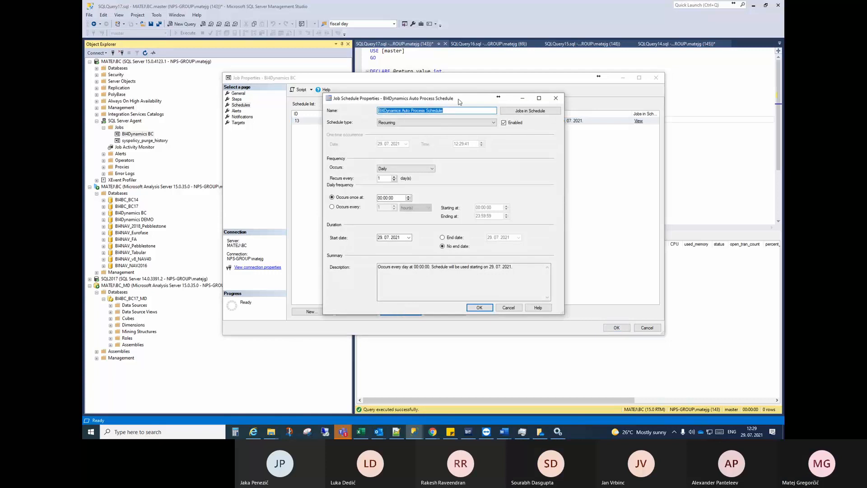
{"action": "left_click_drag", "start_coordinate": [459, 101], "coordinate": [436, 88]}
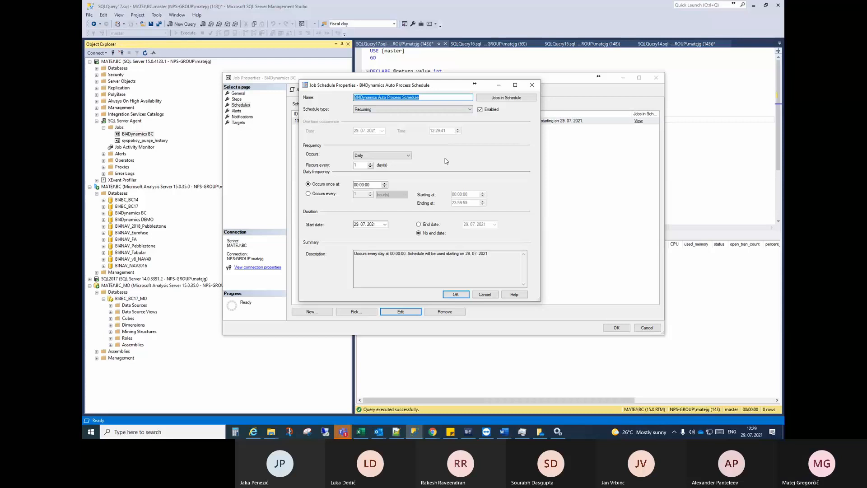
{"action": "left_click", "coordinate": [408, 156]}
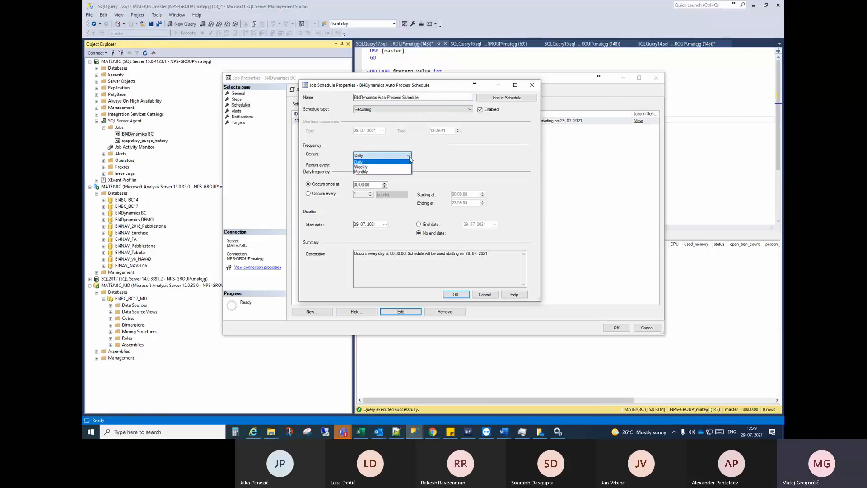
{"action": "left_click", "coordinate": [392, 161]}
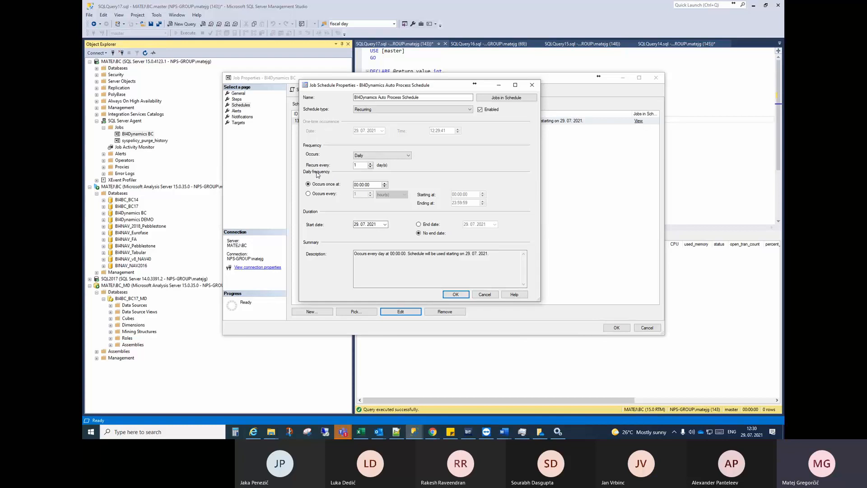
- Set the schedule's daily frequency to occur once at 15:00:00
{"action": "left_click", "coordinate": [357, 185]}
{"action": "left_click", "coordinate": [309, 194]}
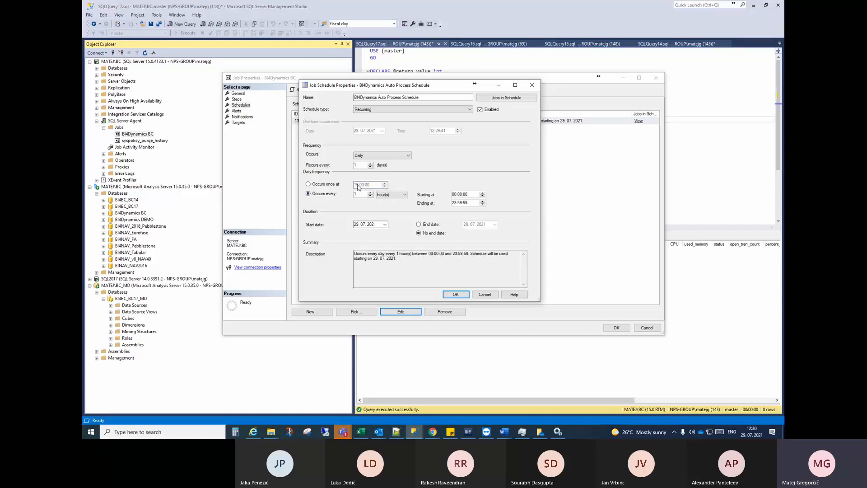
{"action": "left_click", "coordinate": [325, 184]}
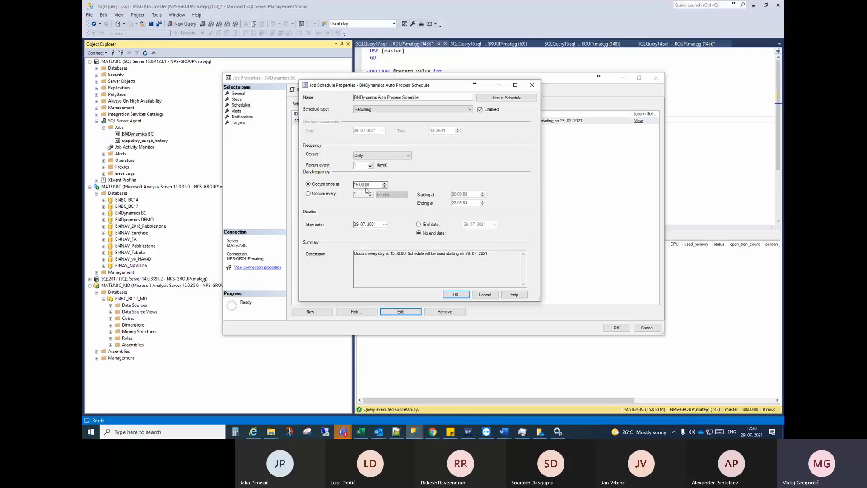
- Set the schedule's daily frequency to every 3 hours and review the interval, times and start date in its summary
{"action": "left_click", "coordinate": [366, 185]}
{"action": "left_click", "coordinate": [313, 195]}
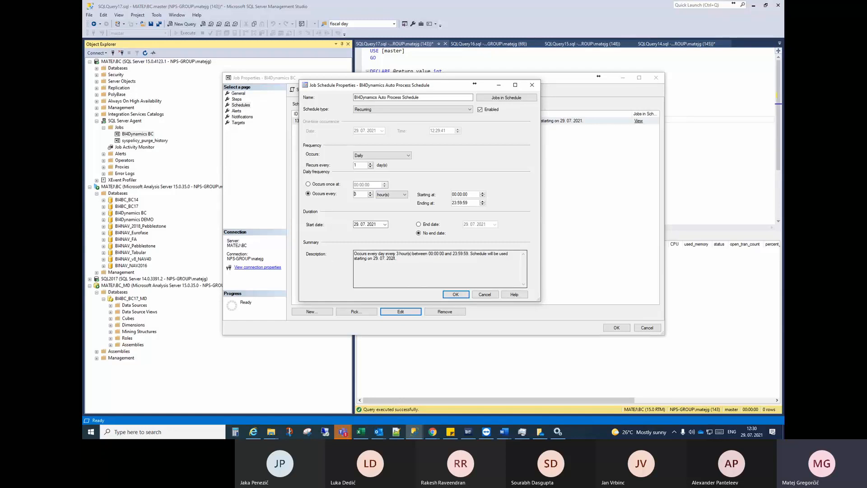
{"action": "left_click_drag", "start_coordinate": [363, 254], "coordinate": [389, 254]}
{"action": "left_click", "coordinate": [392, 254]}
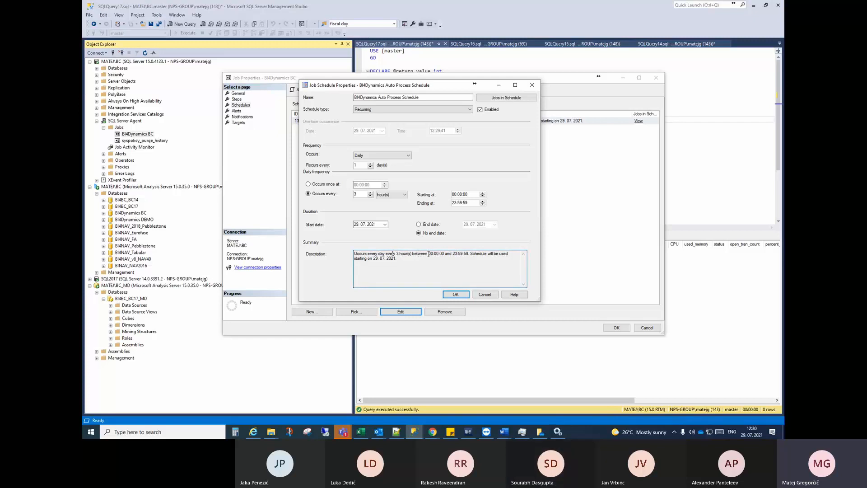
{"action": "left_click_drag", "start_coordinate": [452, 253], "coordinate": [466, 253]}
{"action": "left_click", "coordinate": [464, 254]}
{"action": "left_click_drag", "start_coordinate": [360, 258], "coordinate": [398, 259]}
{"action": "left_click", "coordinate": [381, 259]}
{"action": "left_click", "coordinate": [411, 259]}
{"action": "left_click_drag", "start_coordinate": [423, 88], "coordinate": [464, 143]}
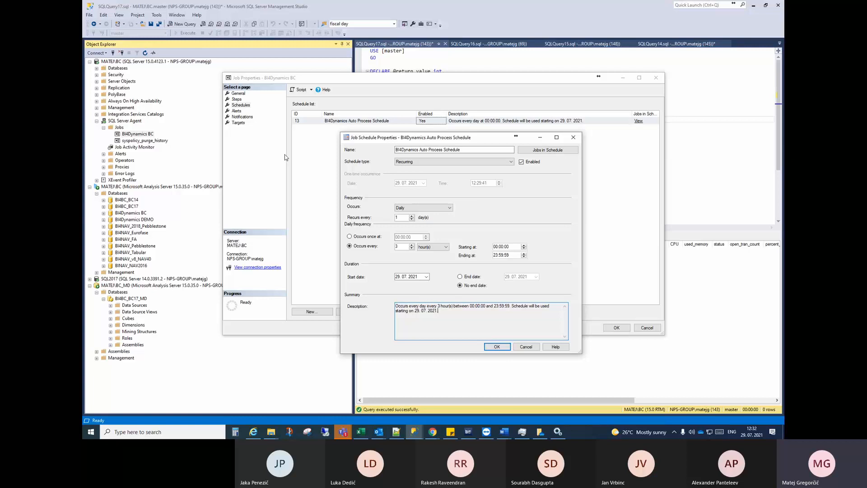
- Set the schedule's daily frequency to every 15 minutes
{"action": "left_click", "coordinate": [412, 249]}
{"action": "left_click", "coordinate": [428, 248]}
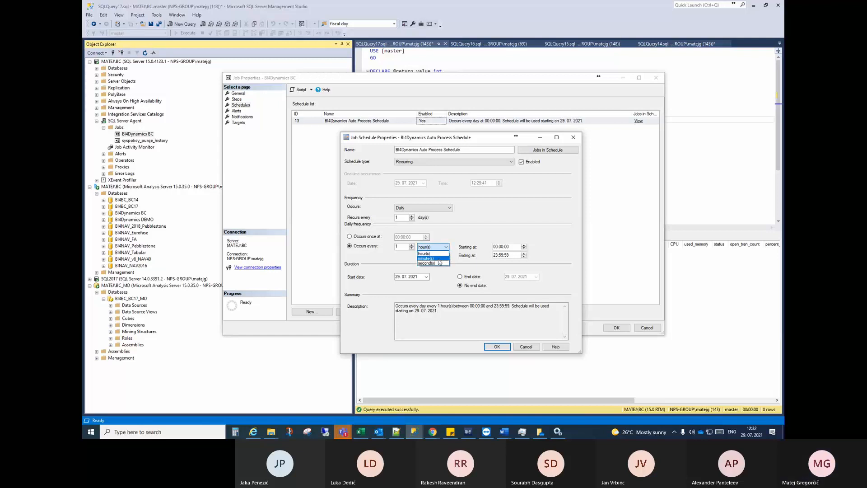
{"action": "left_click", "coordinate": [425, 258]}
{"action": "type", "text": "15"}
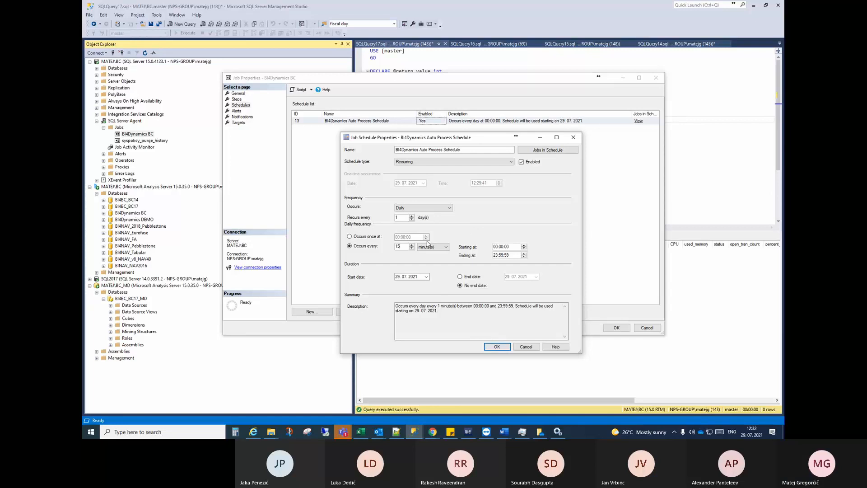
{"action": "key", "text": "Tab"}
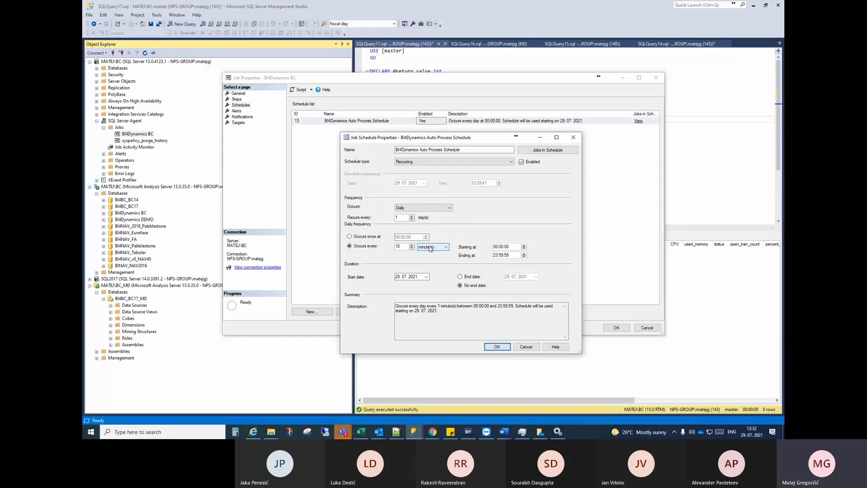
- Set the schedule's daily frequency to every 1 hour and close the schedule properties without saving
{"action": "double_click", "coordinate": [394, 246]}
{"action": "type", "text": "1"}
{"action": "left_click", "coordinate": [441, 247]}
{"action": "left_click", "coordinate": [440, 253]}
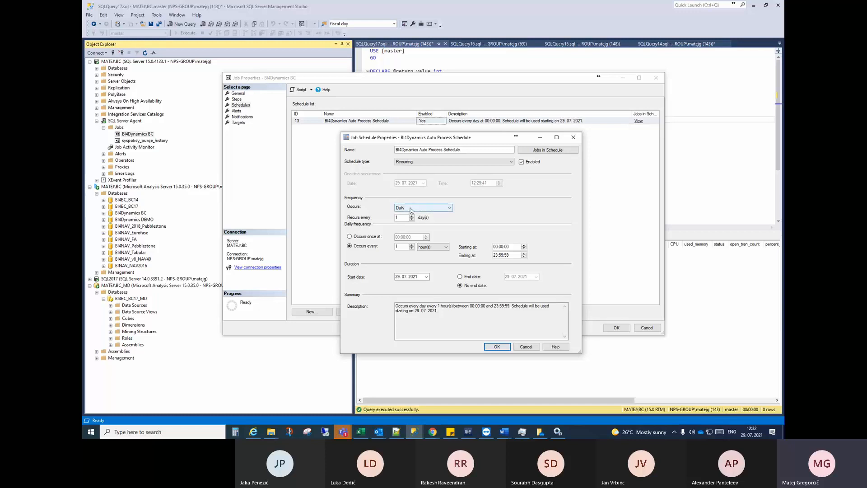
{"action": "left_click", "coordinate": [571, 140]}
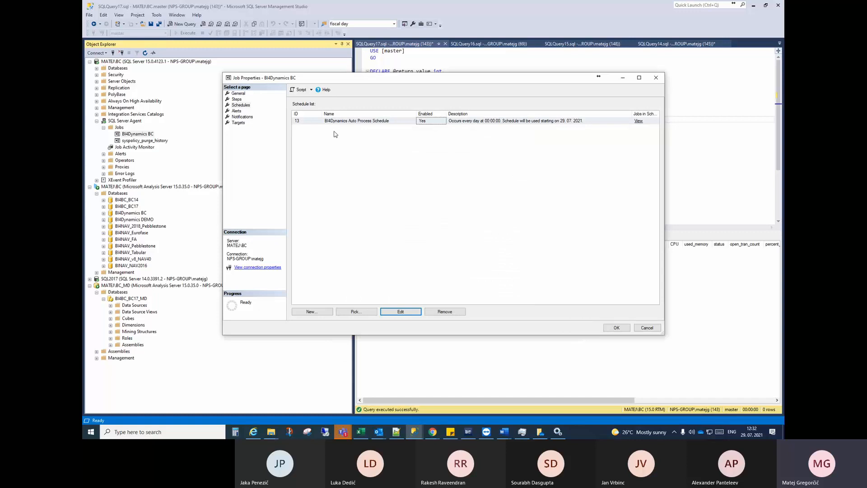
- Open BI4Dynamics Auto Process Step from the job's step list for editing and enlarge its window to show the full command
{"action": "left_click", "coordinate": [236, 99]}
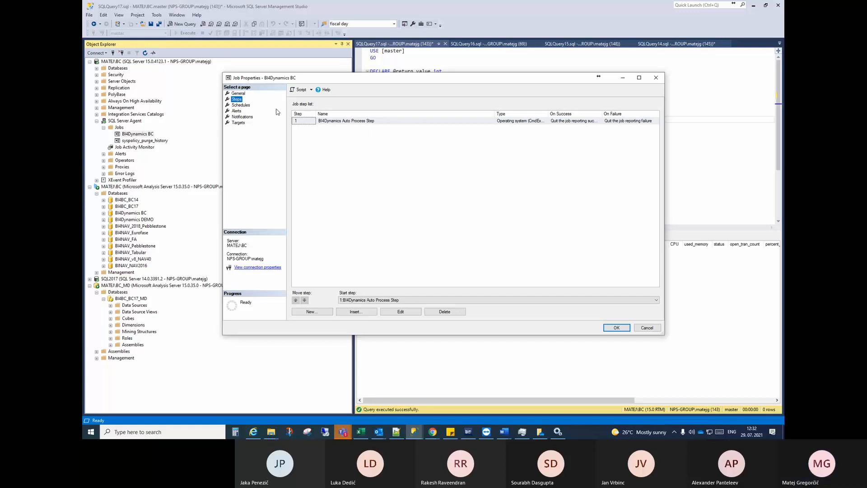
{"action": "left_click", "coordinate": [243, 105]}
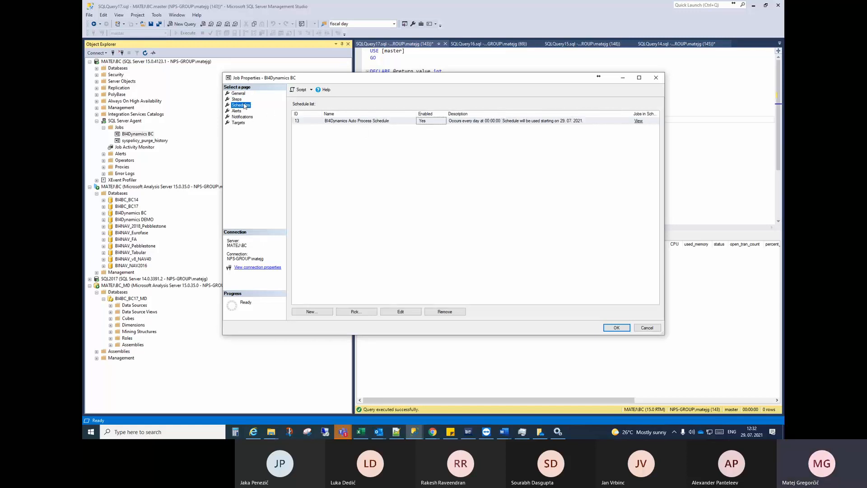
{"action": "left_click", "coordinate": [237, 99]}
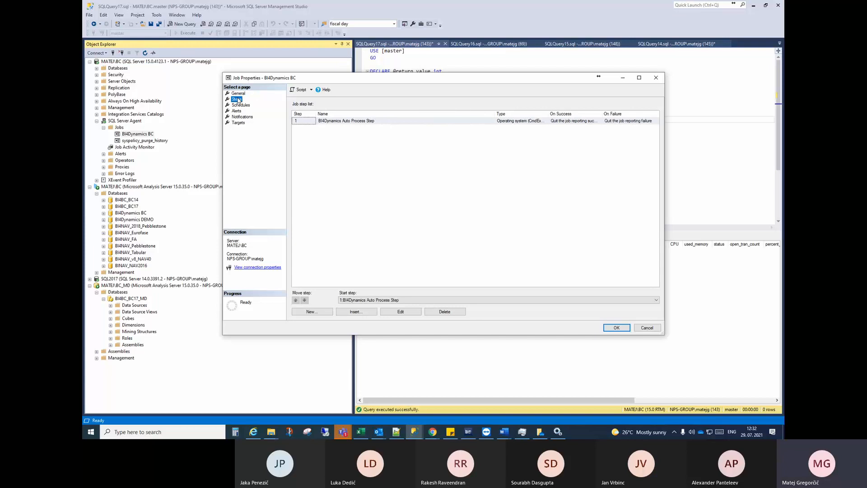
{"action": "left_click", "coordinate": [518, 123]}
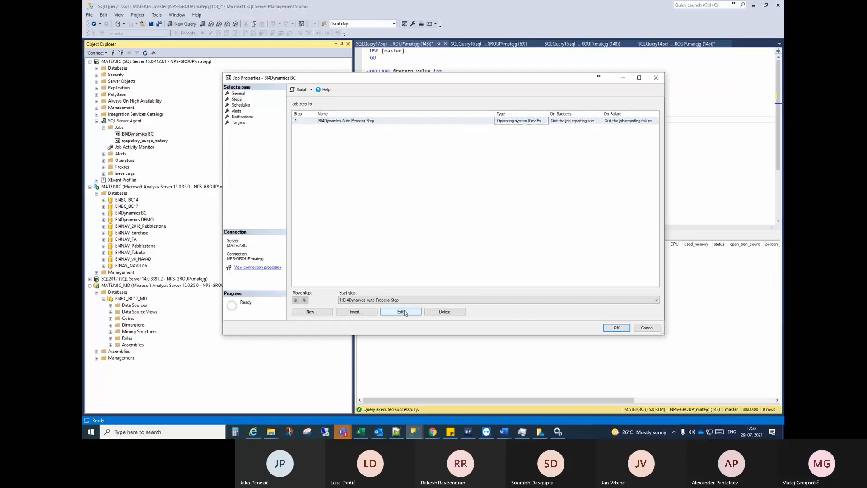
{"action": "left_click", "coordinate": [403, 313]}
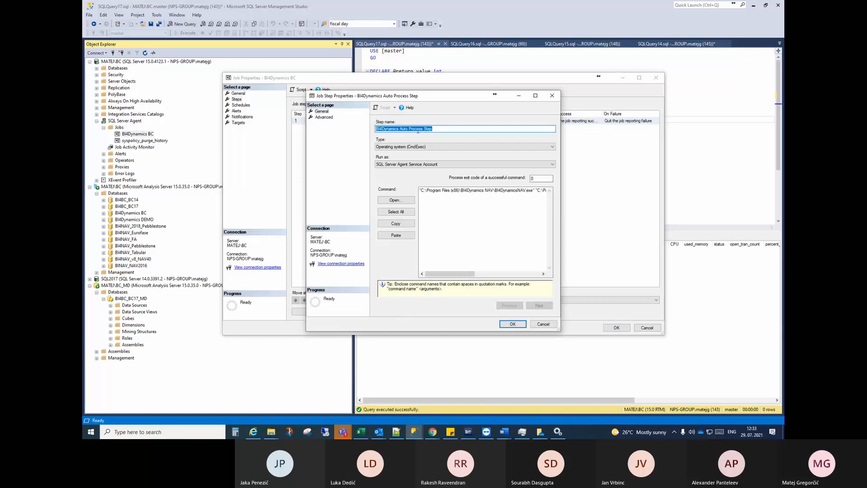
{"action": "left_click_drag", "start_coordinate": [500, 107], "coordinate": [325, 57]}
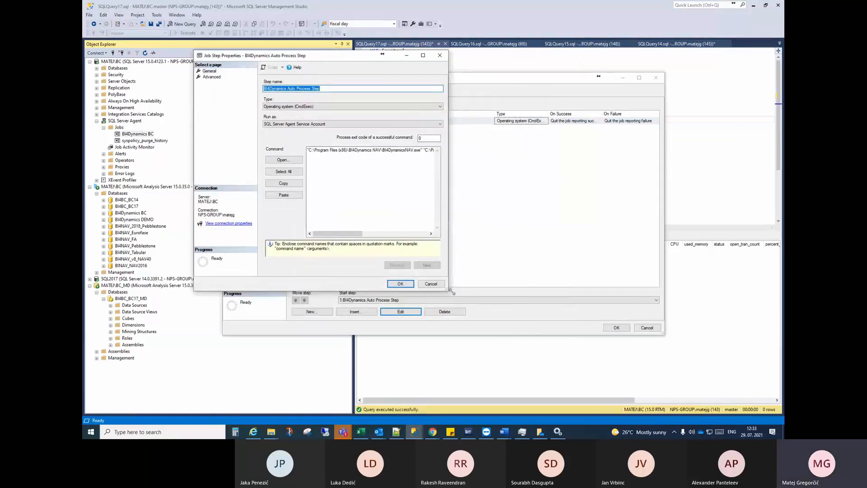
{"action": "left_click_drag", "start_coordinate": [447, 290], "coordinate": [734, 374]}
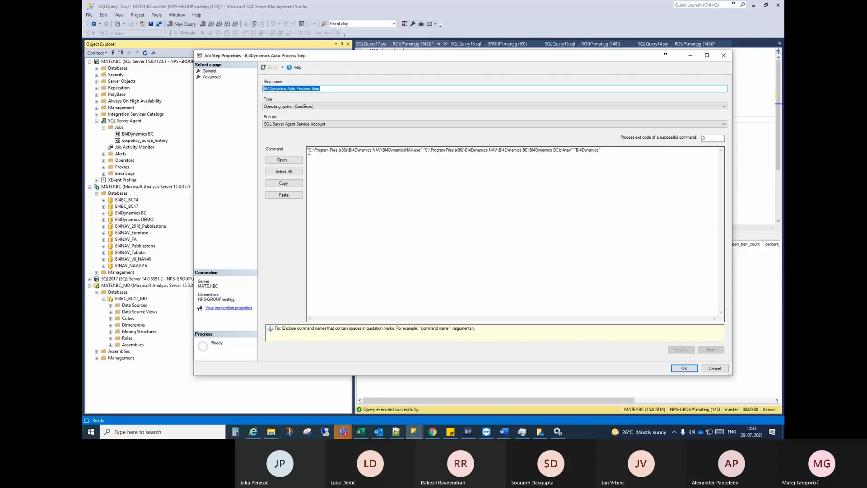
- Highlight the BI4DynamicsNAV.exe path and copy the BI4Dynamics BC.bi4nav instance path in the step's command
{"action": "left_click", "coordinate": [423, 151]}
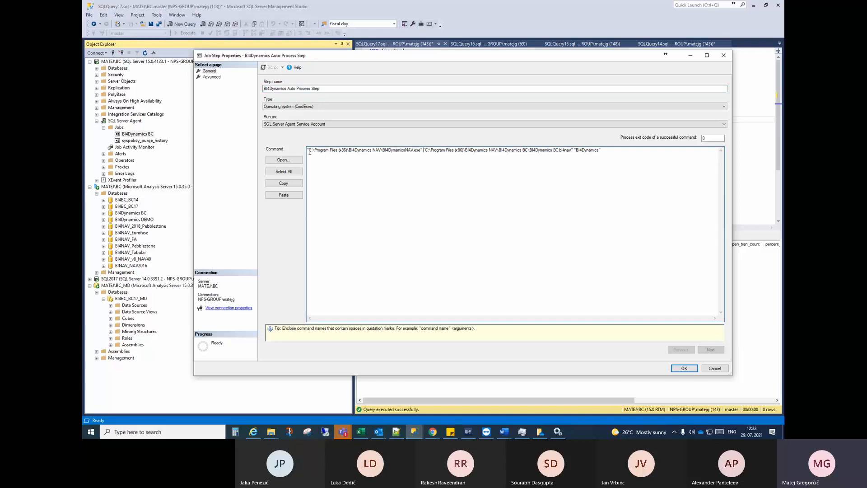
{"action": "left_click_drag", "start_coordinate": [308, 151], "coordinate": [421, 151]}
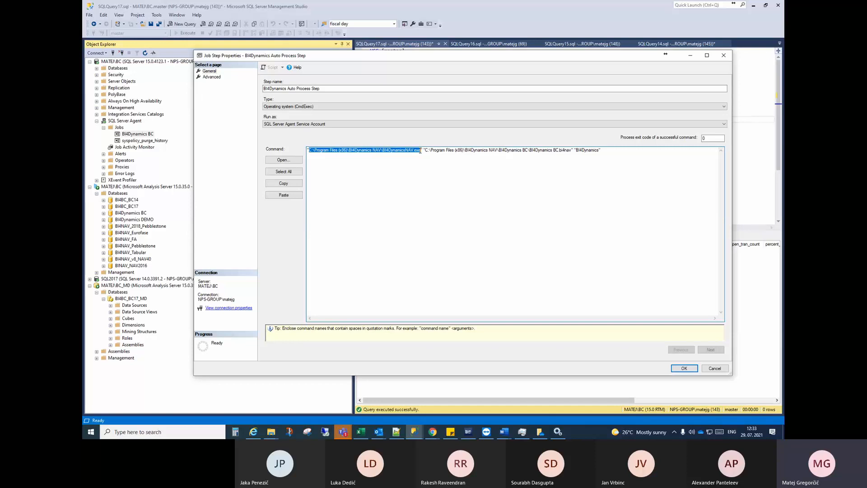
{"action": "left_click_drag", "start_coordinate": [423, 151], "coordinate": [571, 149]}
{"action": "key", "text": "ctrl+c"}
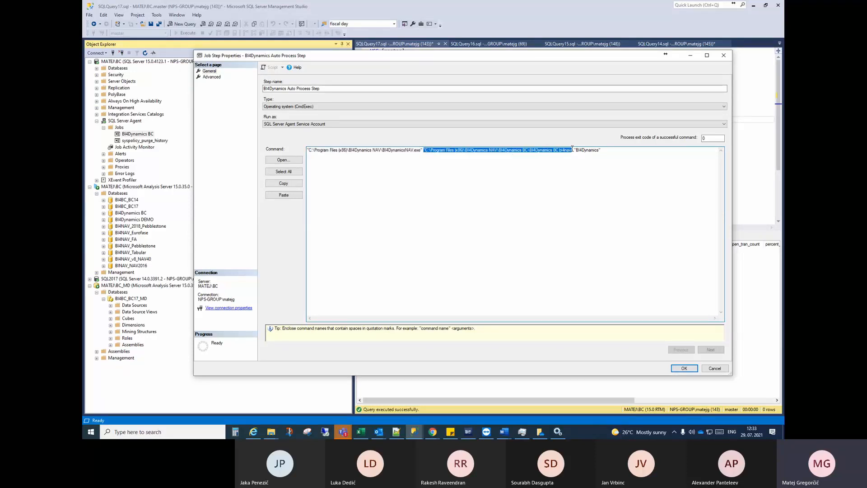
- Switch to BI4Dynamics NAV, look up BI4Dynamics BC in the instance list and return to the job step
{"action": "left_click", "coordinate": [467, 432]}
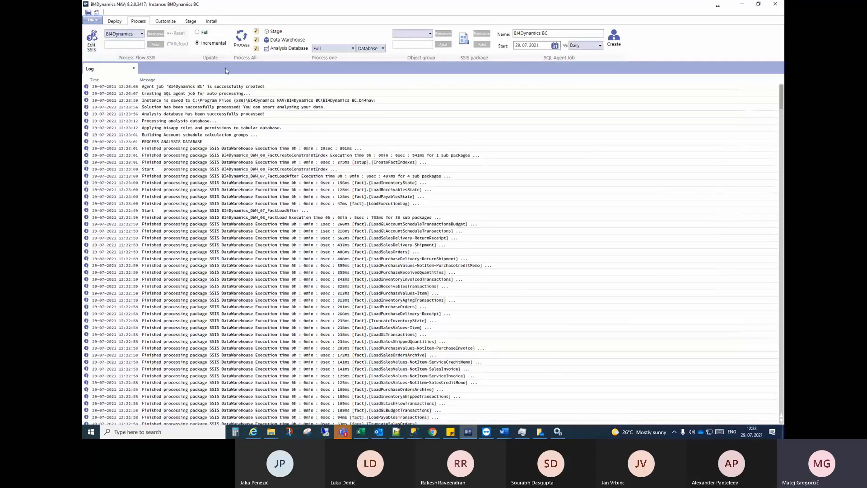
{"action": "left_click", "coordinate": [92, 20]}
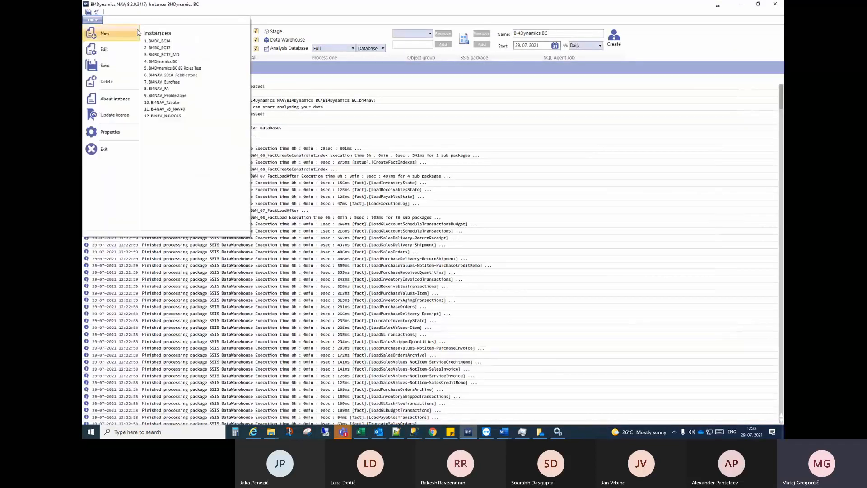
{"action": "left_click", "coordinate": [174, 62]}
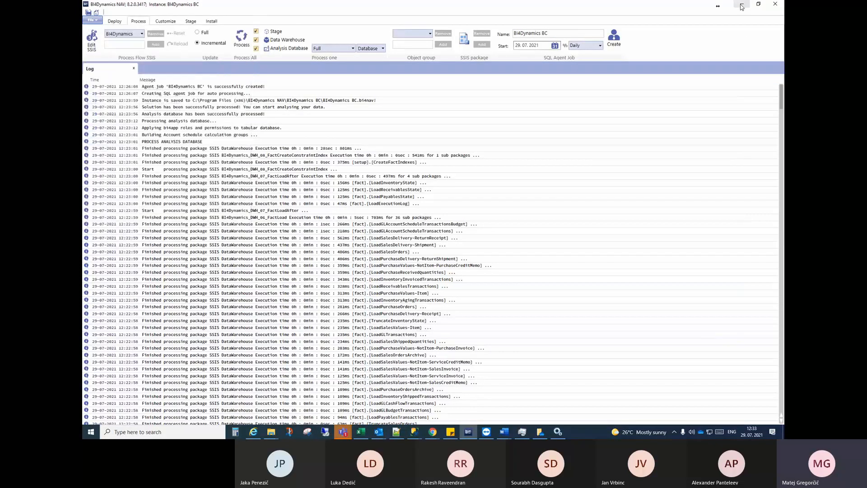
{"action": "left_click", "coordinate": [741, 7]}
- Highlight the BI4Dynamics argument at the end of the job step's command
{"action": "key", "text": "ctrl+v"}
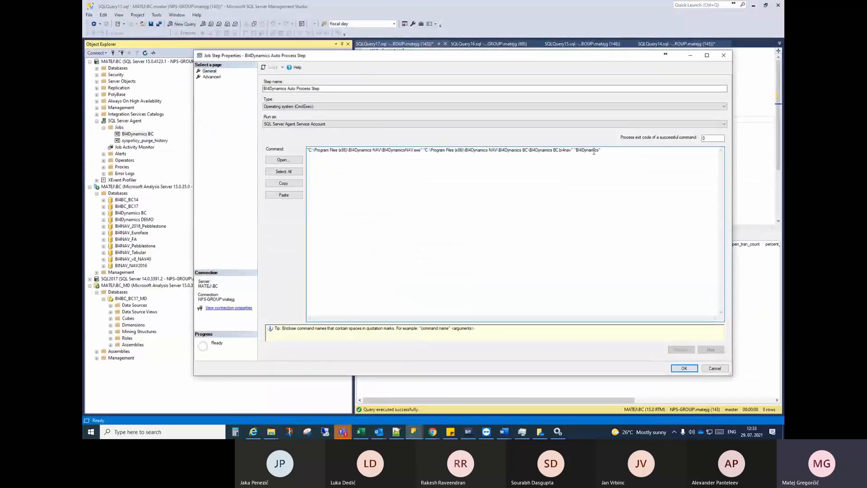
{"action": "left_click_drag", "start_coordinate": [598, 150], "coordinate": [576, 151]}
{"action": "left_click", "coordinate": [582, 152]}
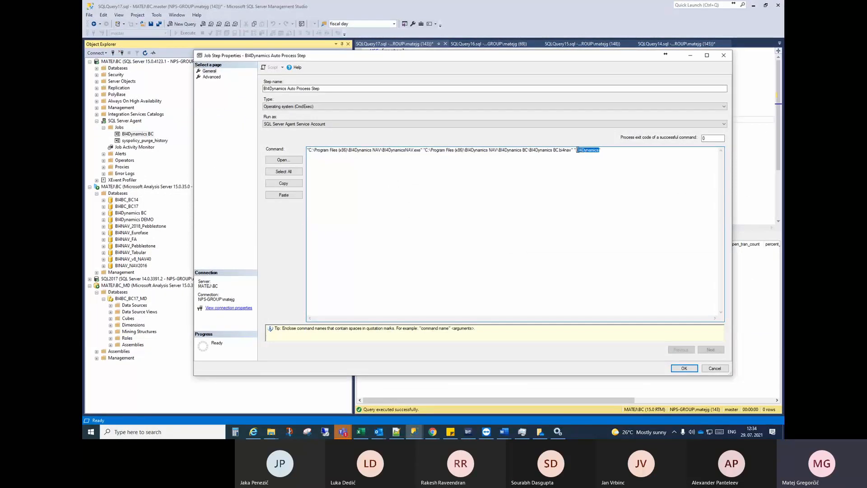
- Switch to BI4Dynamics NAV, view the DimLoadBefore and DimLoadAfter groups of the BI4Dynamics SSIS process flow and close the process flow editor
{"action": "left_click", "coordinate": [471, 429]}
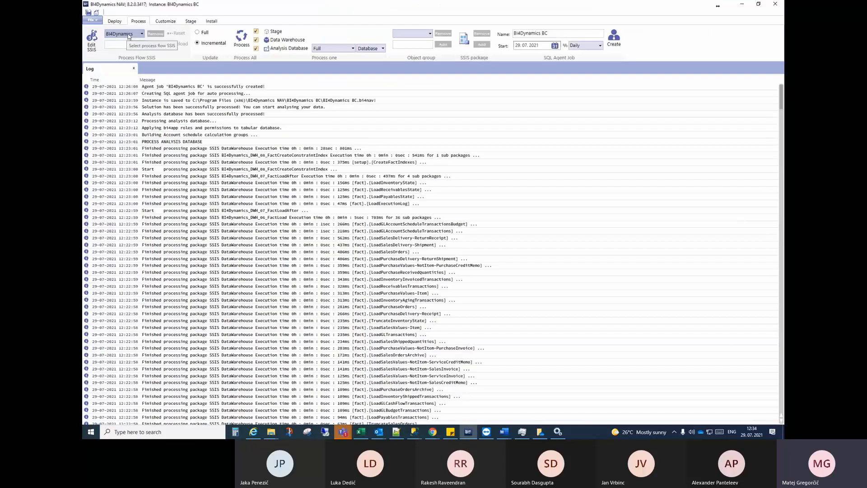
{"action": "left_click", "coordinate": [92, 45]}
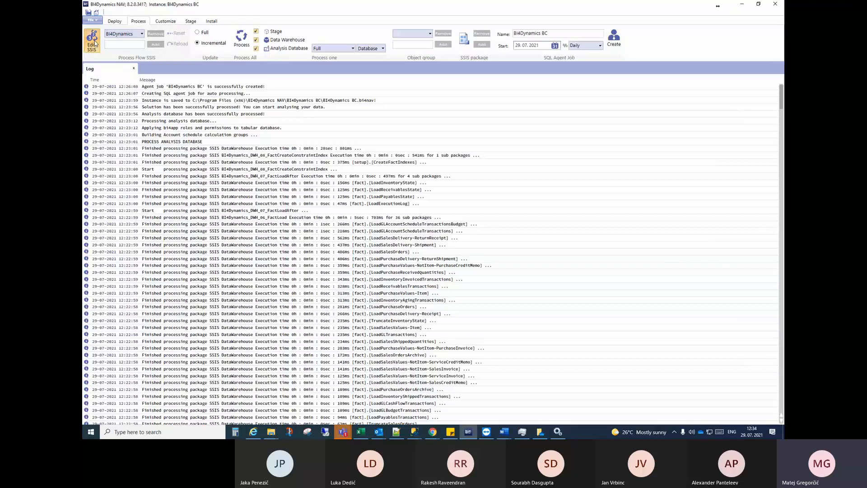
{"action": "left_click", "coordinate": [121, 168]}
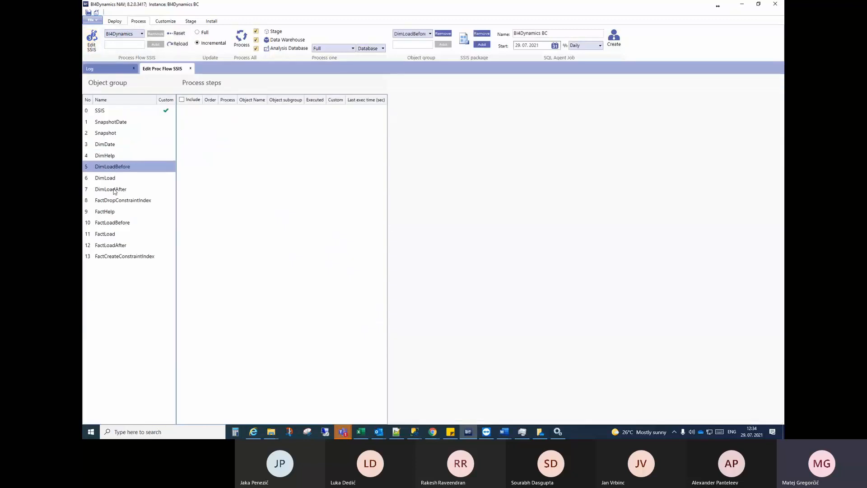
{"action": "left_click", "coordinate": [115, 191]}
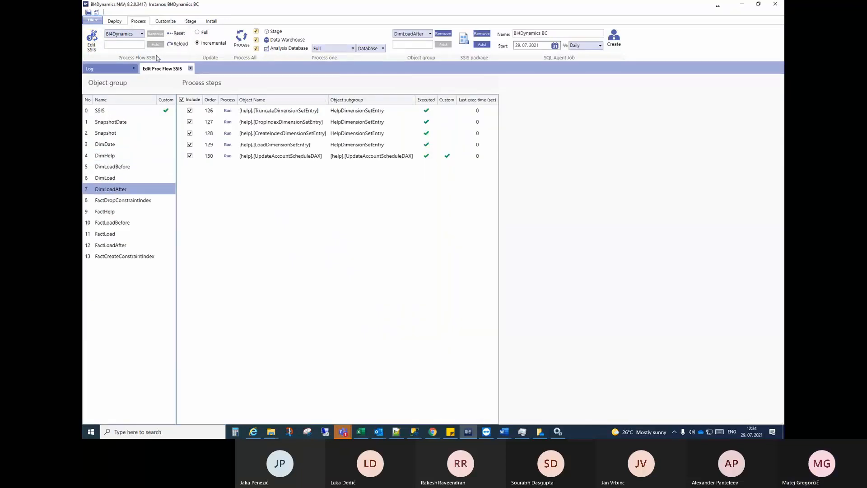
{"action": "left_click", "coordinate": [190, 68]}
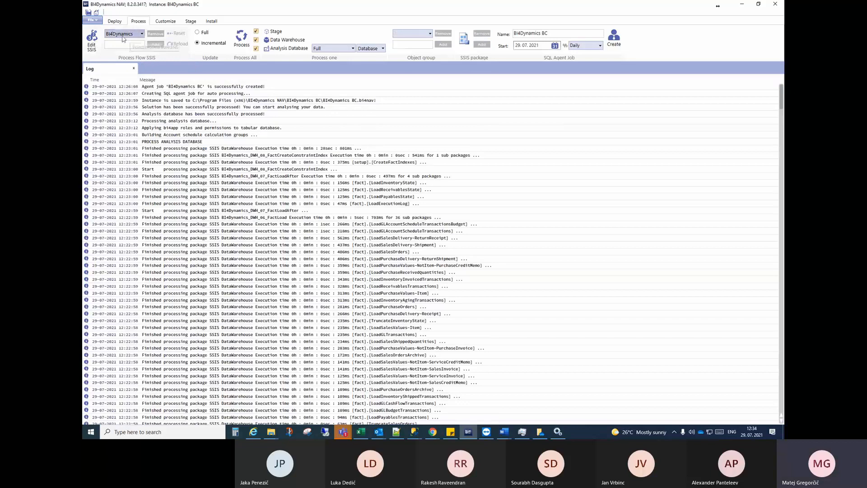
- Enter New as the name for an additional SSIS process flow and clear it without adding the flow
{"action": "left_click", "coordinate": [134, 45]}
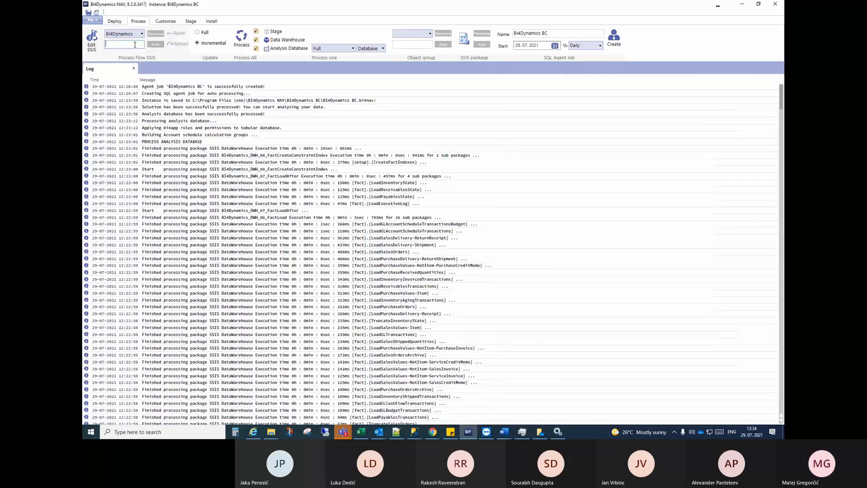
{"action": "type", "text": "New"}
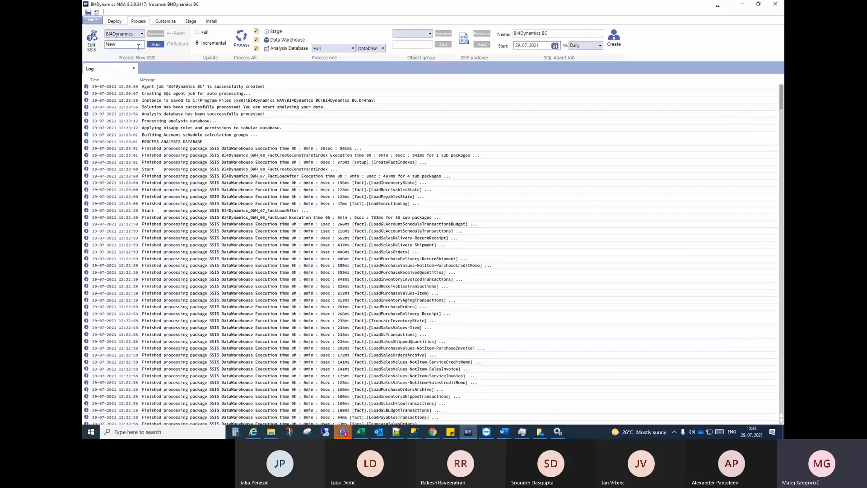
{"action": "left_click_drag", "start_coordinate": [132, 47], "coordinate": [89, 50]}
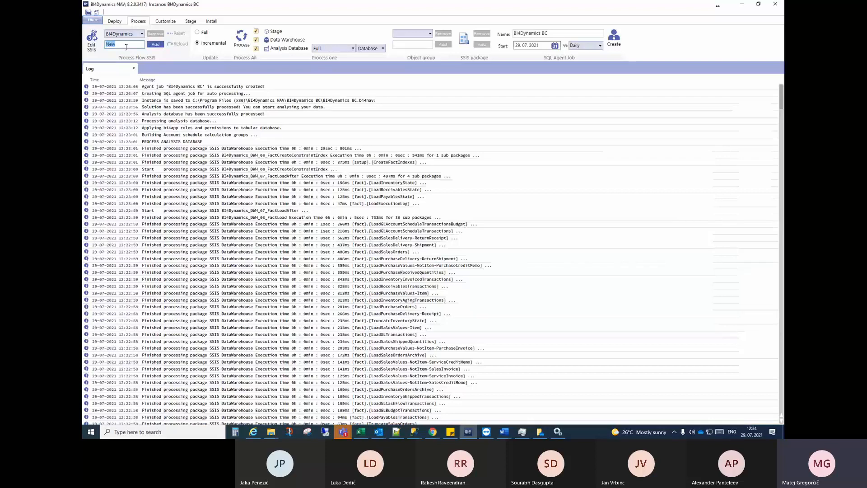
{"action": "key", "text": "BackSpace"}
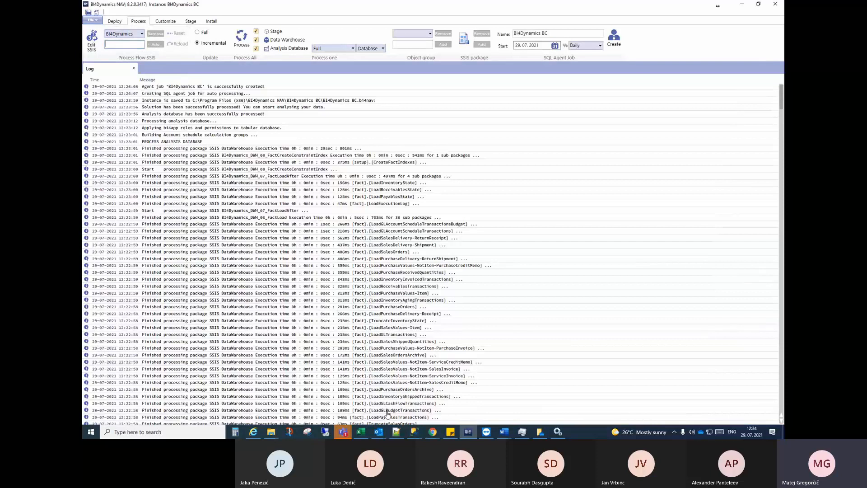
- Switch back to the job step, review the command's process flow argument and close the job step and job properties without saving
{"action": "left_click", "coordinate": [419, 431]}
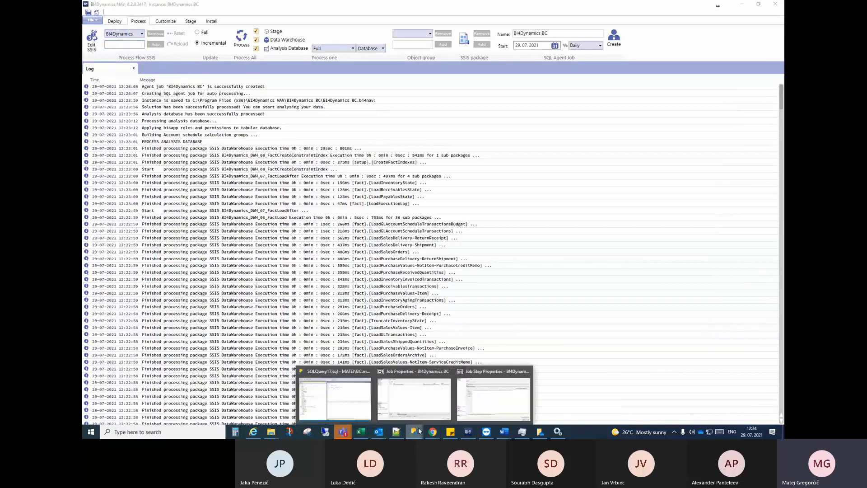
{"action": "left_click", "coordinate": [479, 396]}
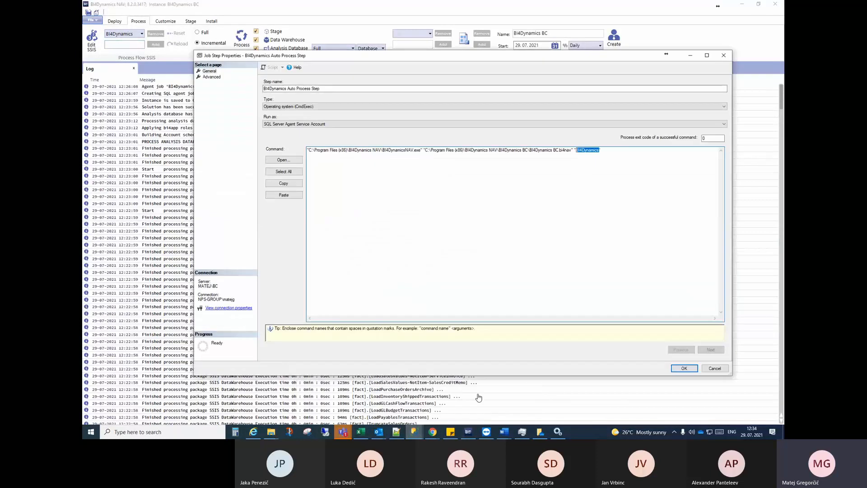
{"action": "left_click", "coordinate": [588, 150]}
{"action": "left_click", "coordinate": [725, 57]}
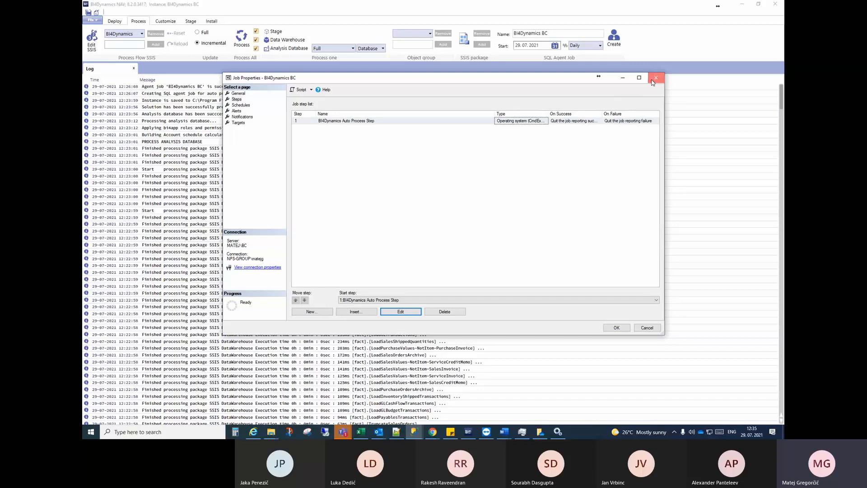
{"action": "left_click", "coordinate": [652, 81]}
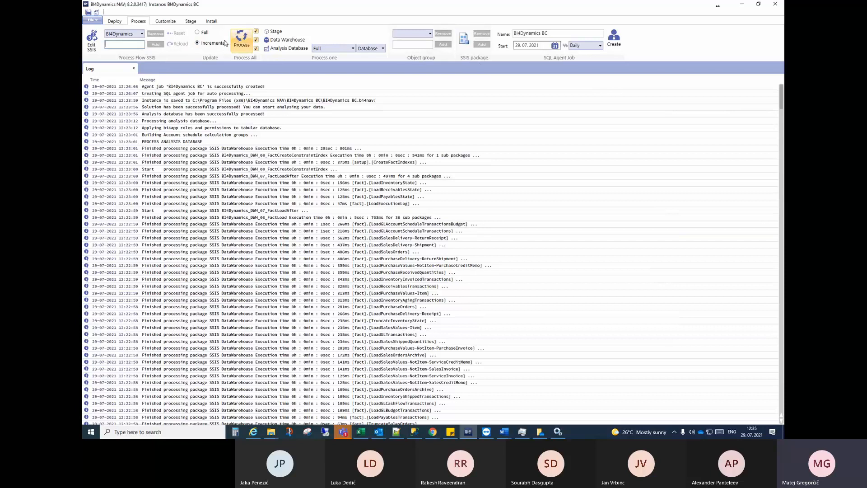
- Open the BI4Dynamics SSIS process flow for editing and select its SSIS object group
{"action": "left_click", "coordinate": [91, 39]}
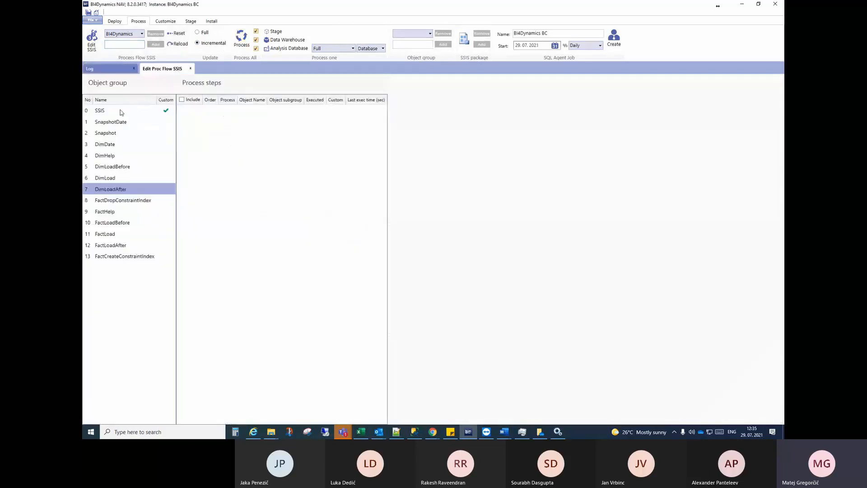
{"action": "left_click", "coordinate": [120, 110]}
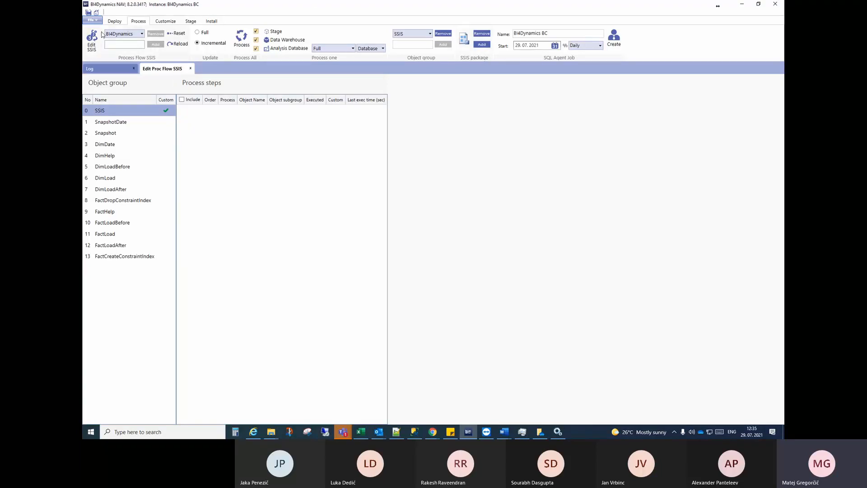
- View the deployment, processing and customization commands and the list of available instances
{"action": "left_click", "coordinate": [114, 21]}
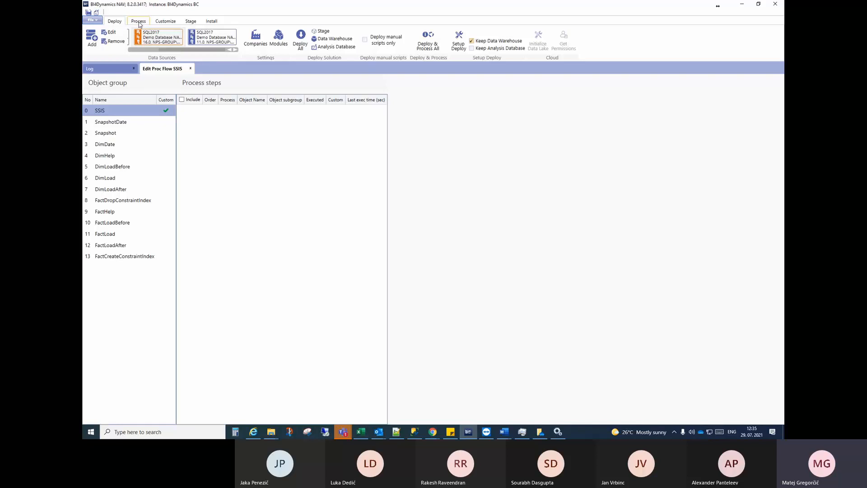
{"action": "left_click", "coordinate": [139, 22]}
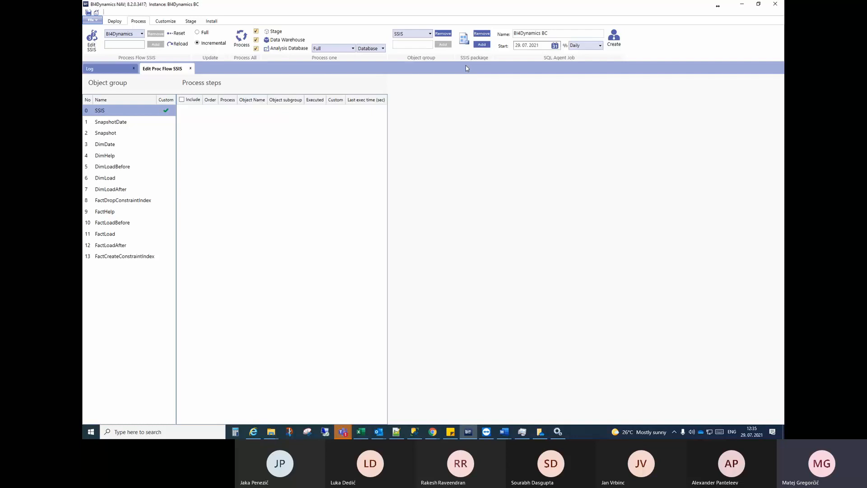
{"action": "left_click", "coordinate": [153, 23]}
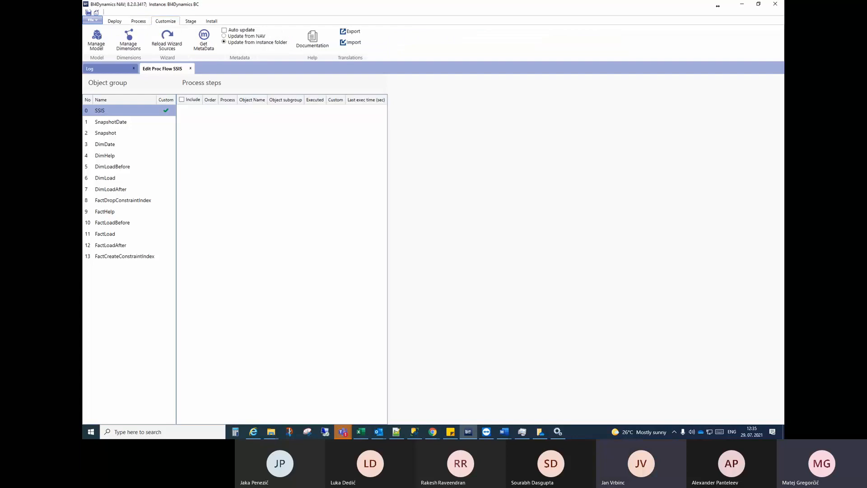
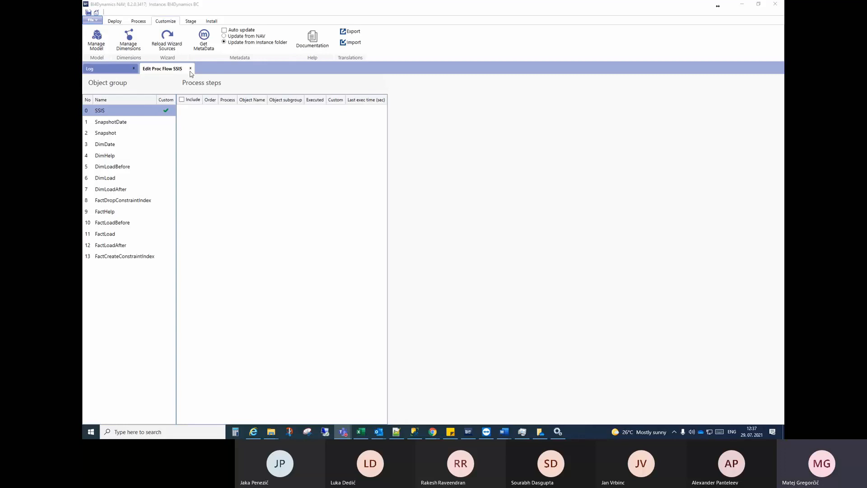
{"action": "left_click", "coordinate": [99, 21]}
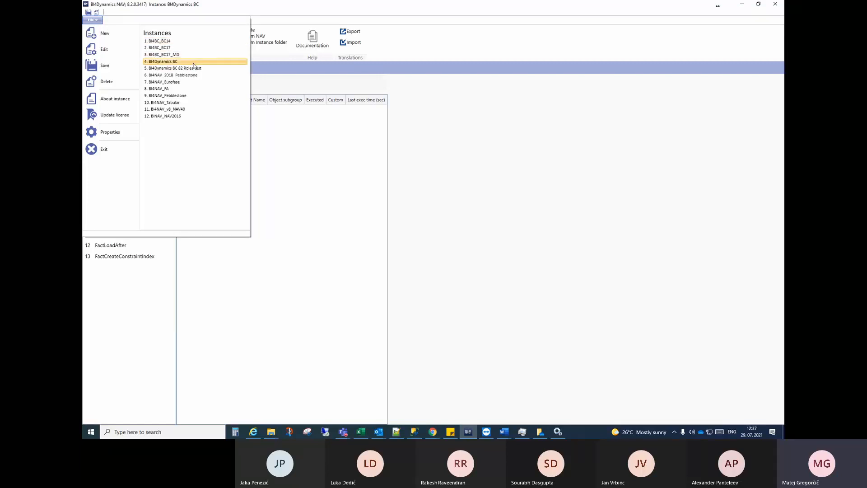
{"action": "left_click", "coordinate": [280, 85]}
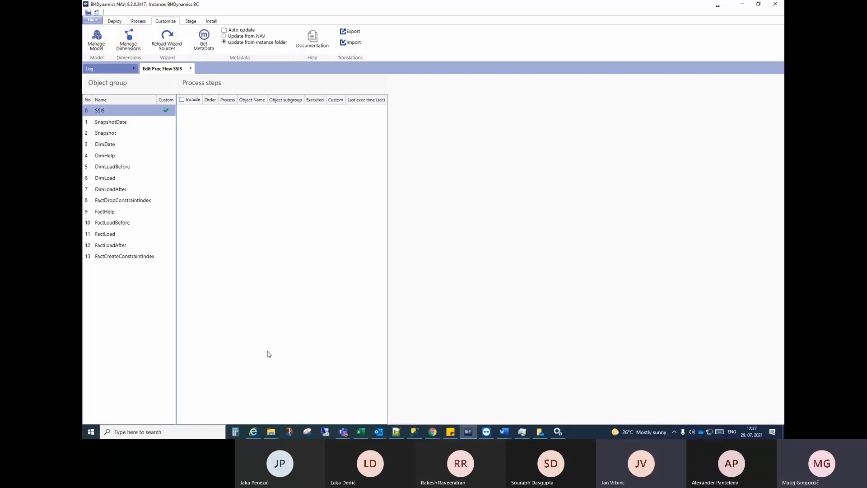
- Switch to File Explorer to view the BI4Dynamics BC and BI4Dynamics NAV folders, and return to BI4Dynamics NAV to check the instance management commands
{"action": "left_click", "coordinate": [271, 431]}
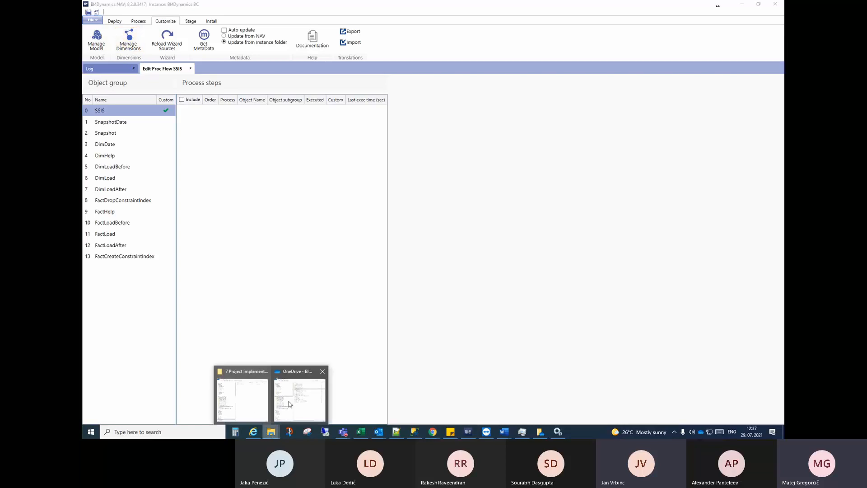
{"action": "left_click", "coordinate": [242, 397]}
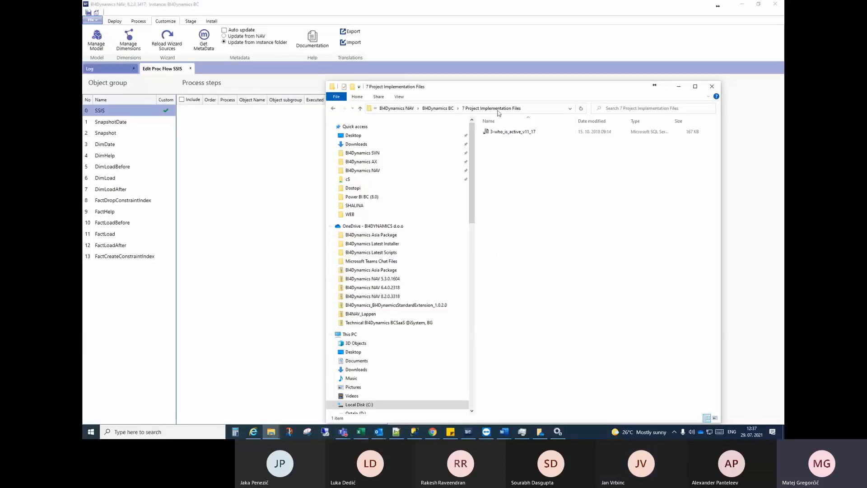
{"action": "left_click", "coordinate": [434, 109]}
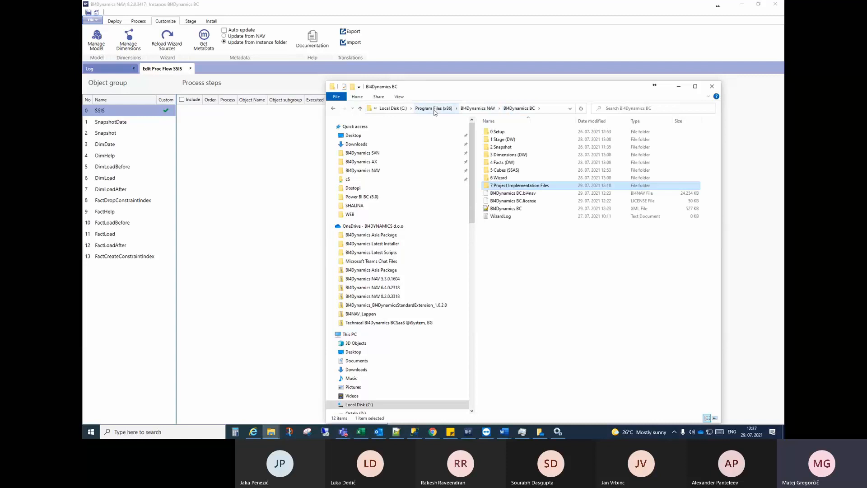
{"action": "left_click", "coordinate": [469, 109]}
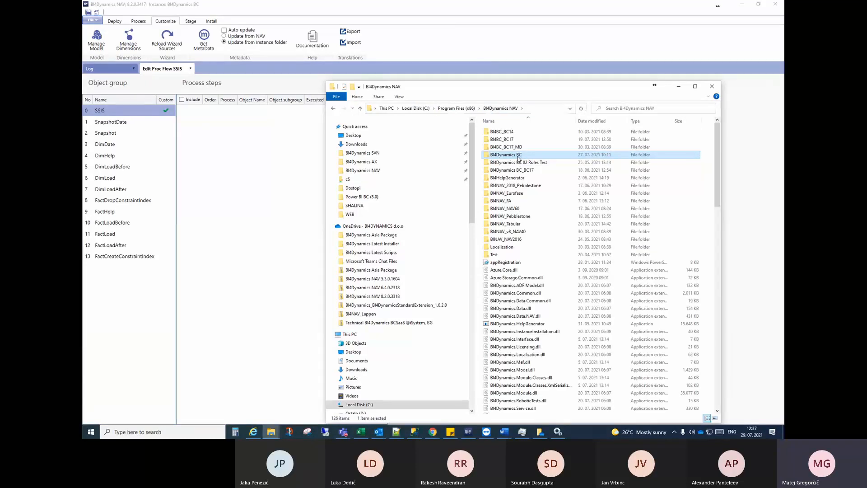
{"action": "left_click", "coordinate": [246, 132]}
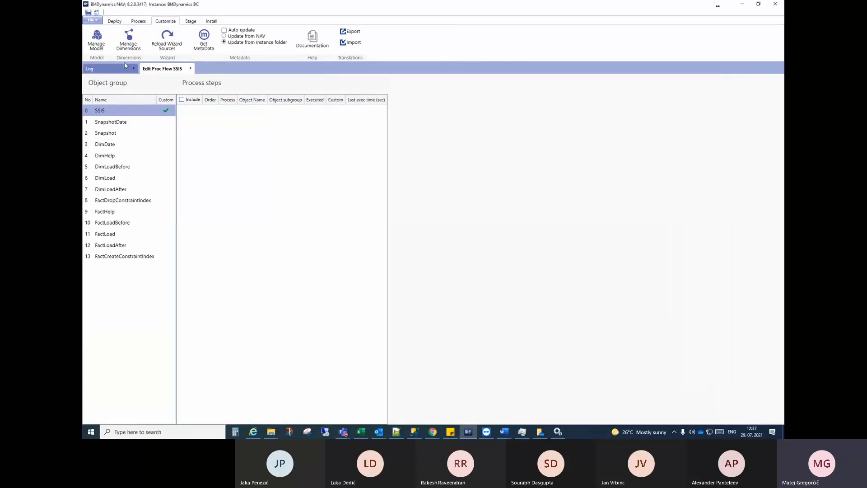
{"action": "left_click", "coordinate": [95, 22]}
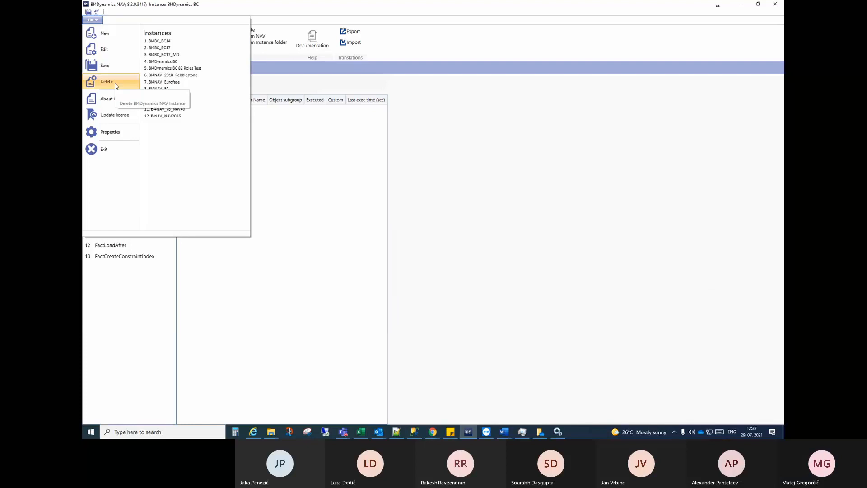
{"action": "left_click", "coordinate": [290, 89]}
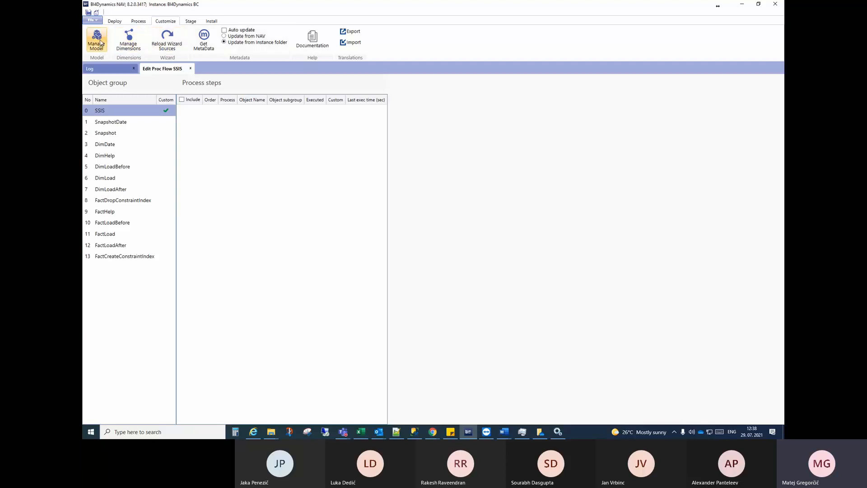
- Generate the project documentation for the instance, with the save location set to the Documents folder of the user profile
{"action": "left_click", "coordinate": [311, 37]}
{"action": "left_click", "coordinate": [311, 40]}
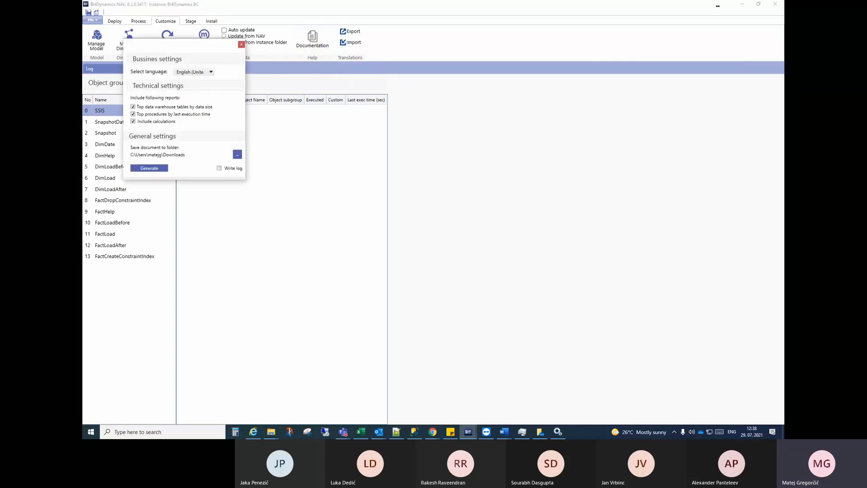
{"action": "left_click_drag", "start_coordinate": [183, 44], "coordinate": [266, 92]}
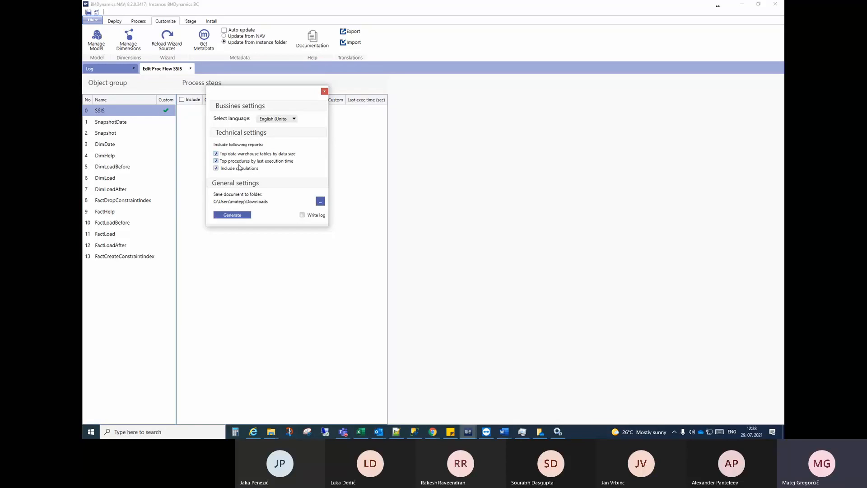
{"action": "left_click", "coordinate": [320, 203]}
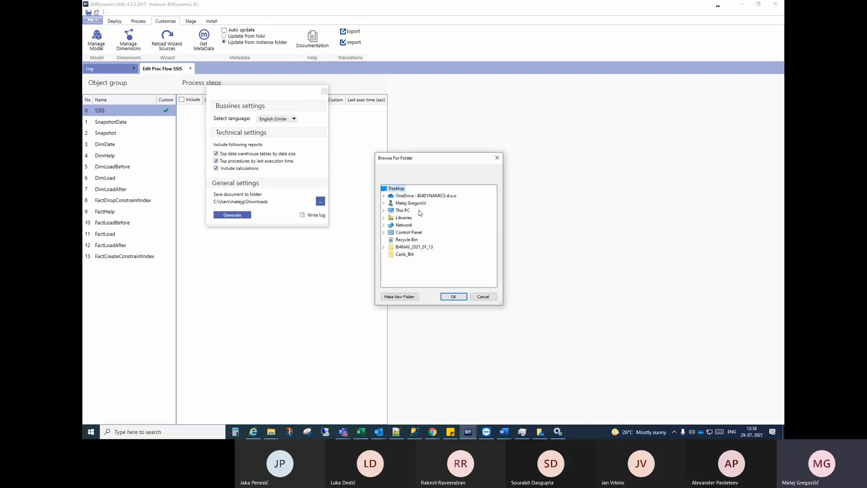
{"action": "double_click", "coordinate": [416, 204]}
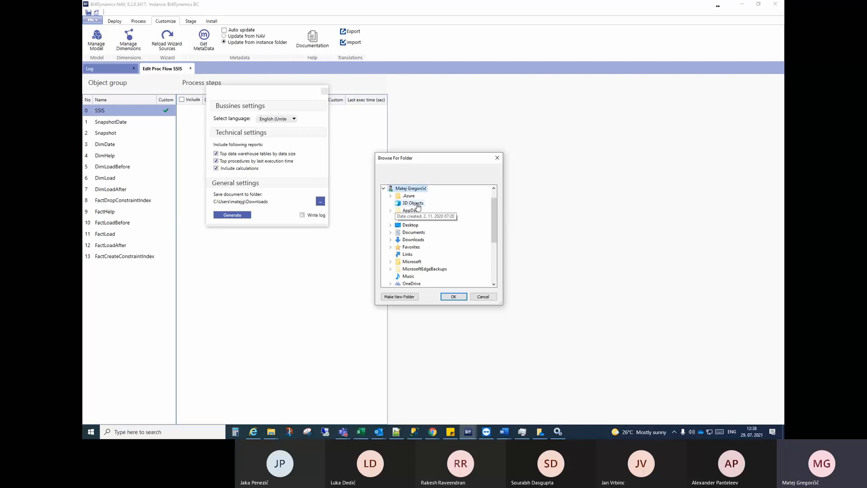
{"action": "left_click", "coordinate": [414, 232]}
{"action": "double_click", "coordinate": [421, 234]}
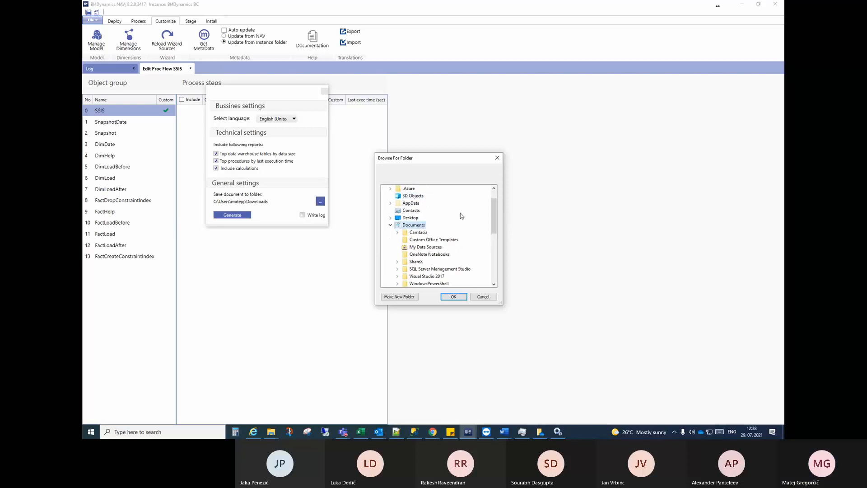
{"action": "left_click", "coordinate": [454, 296]}
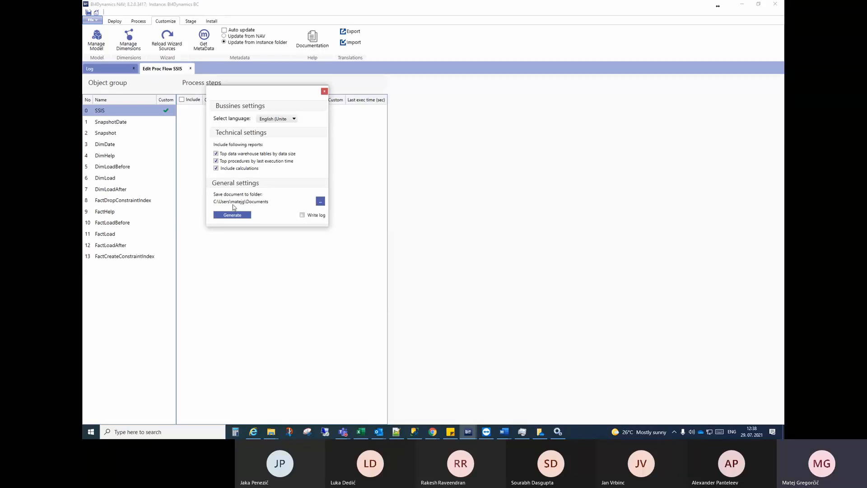
{"action": "left_click", "coordinate": [246, 216]}
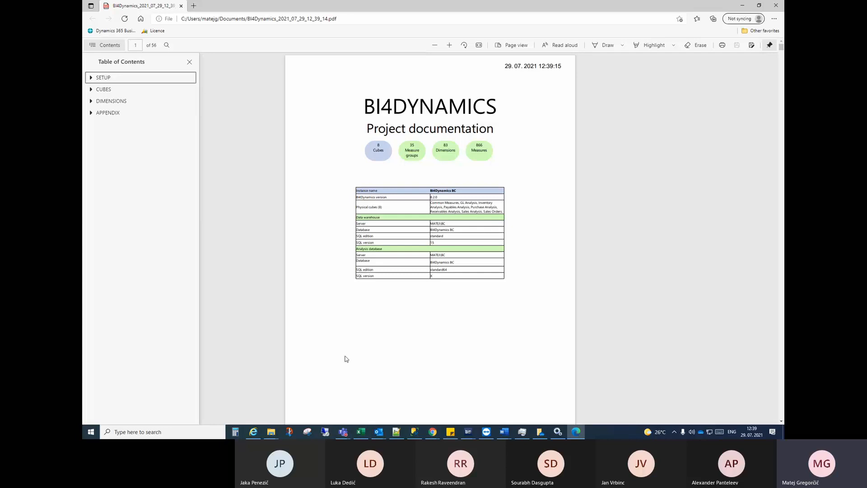
- Switch to File Explorer and look through the 6 Wizard folder of the BI4Dynamics BC instance
{"action": "left_click", "coordinate": [271, 431]}
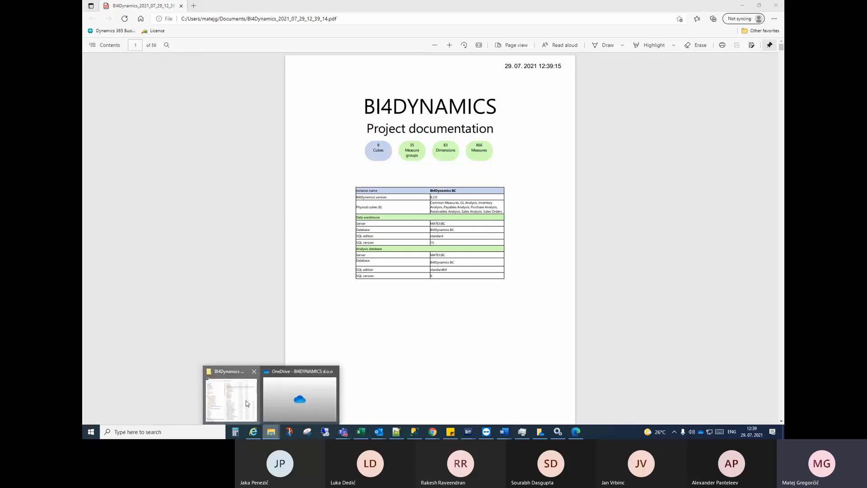
{"action": "left_click", "coordinate": [231, 399]}
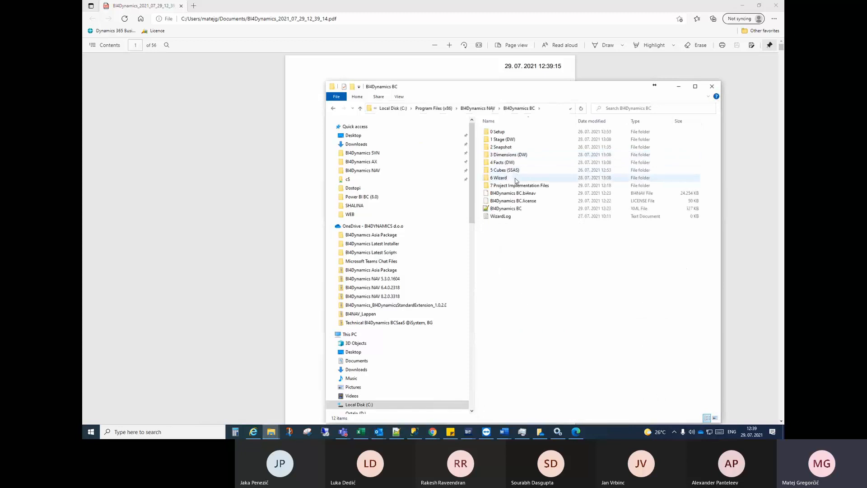
{"action": "double_click", "coordinate": [515, 178]}
{"action": "scroll", "coordinate": [527, 205], "scroll_direction": "down", "scroll_amount": 5}
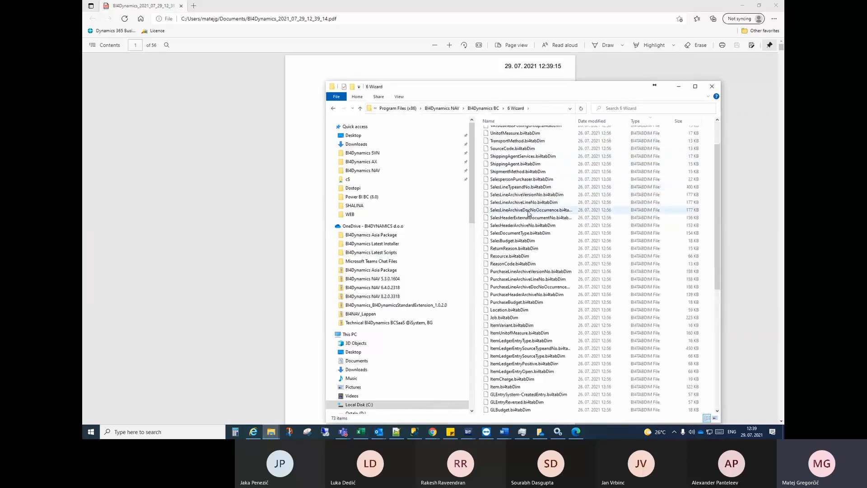
{"action": "scroll", "coordinate": [528, 209], "scroll_direction": "up", "scroll_amount": 5}
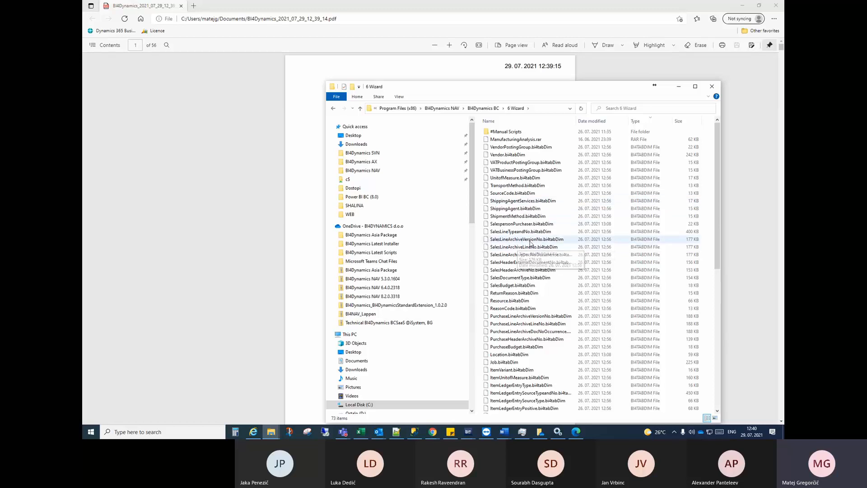
- Open Vendor.bi4tabDim in Notepad++, examine its column definitions and minimize the editor
{"action": "left_click", "coordinate": [519, 164]}
{"action": "right_click", "coordinate": [519, 163]}
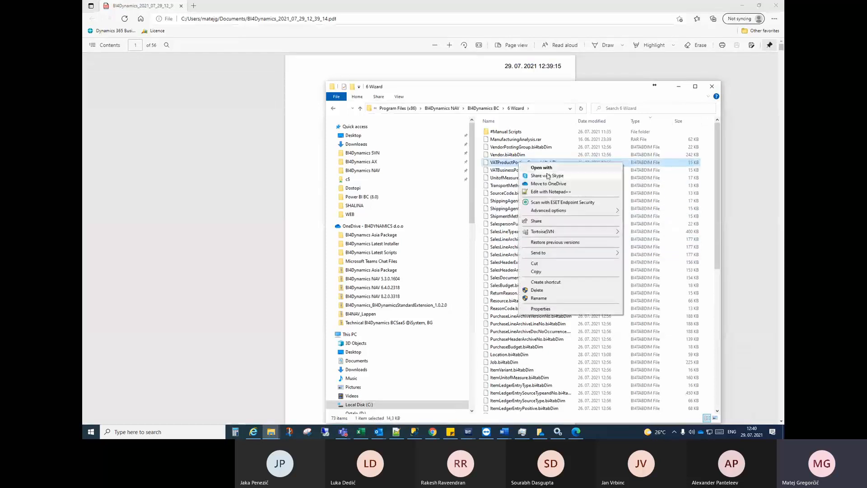
{"action": "left_click", "coordinate": [503, 171]}
{"action": "right_click", "coordinate": [504, 154]}
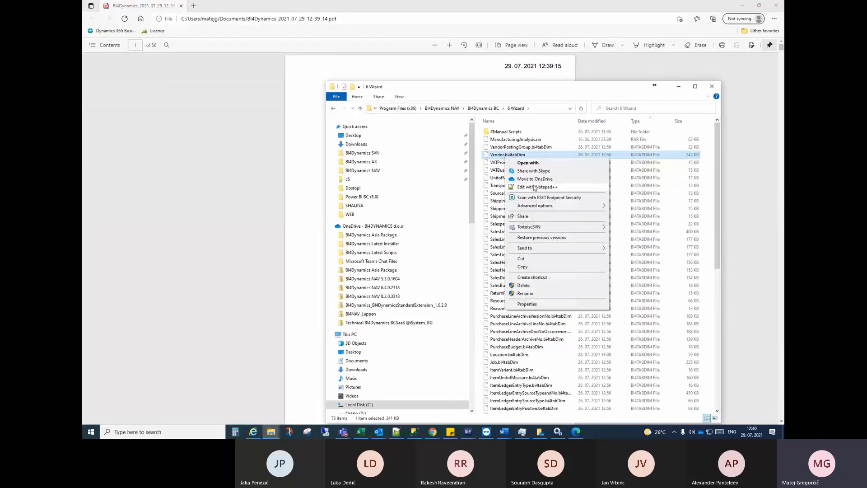
{"action": "left_click", "coordinate": [536, 189]}
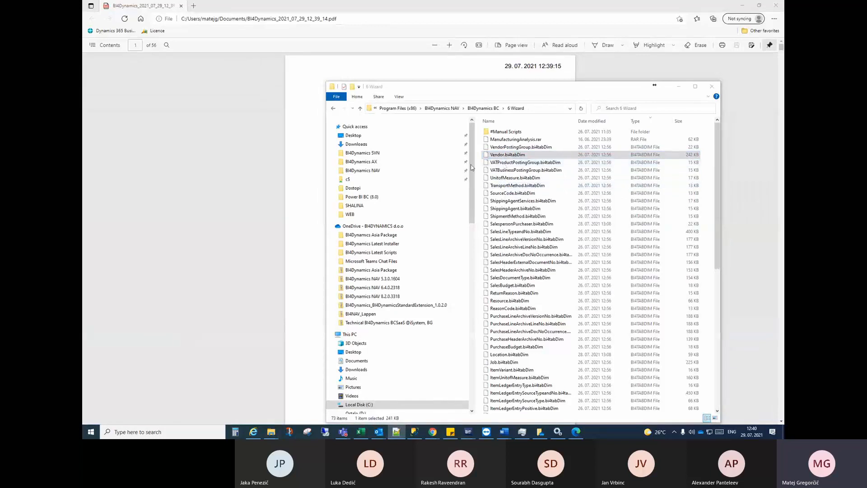
{"action": "scroll", "coordinate": [277, 180], "scroll_direction": "down", "scroll_amount": 20}
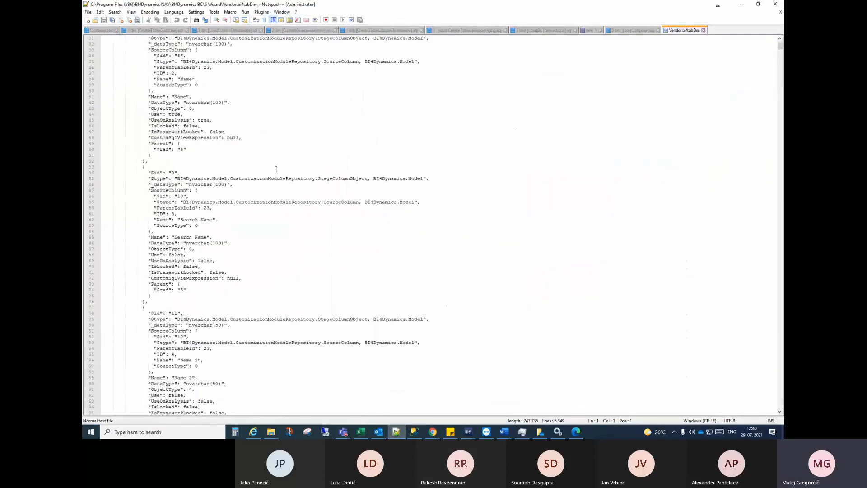
{"action": "scroll", "coordinate": [277, 180], "scroll_direction": "up", "scroll_amount": 6}
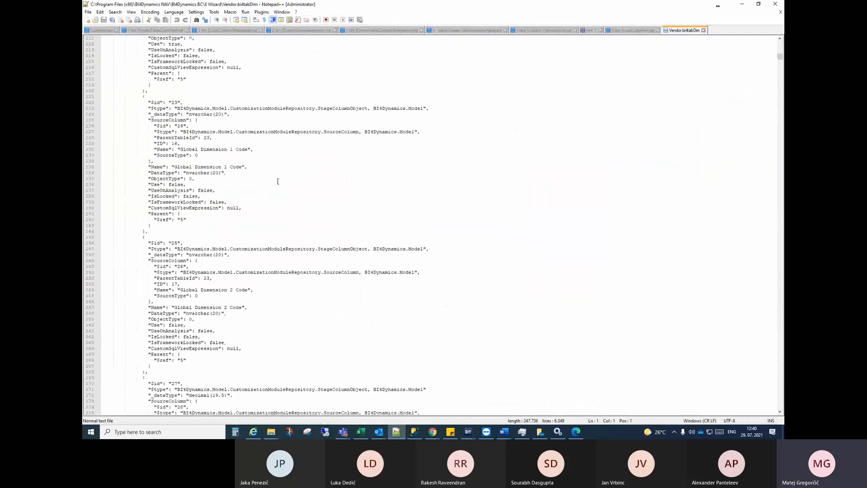
{"action": "scroll", "coordinate": [276, 182], "scroll_direction": "down", "scroll_amount": 2}
{"action": "left_click", "coordinate": [741, 5]}
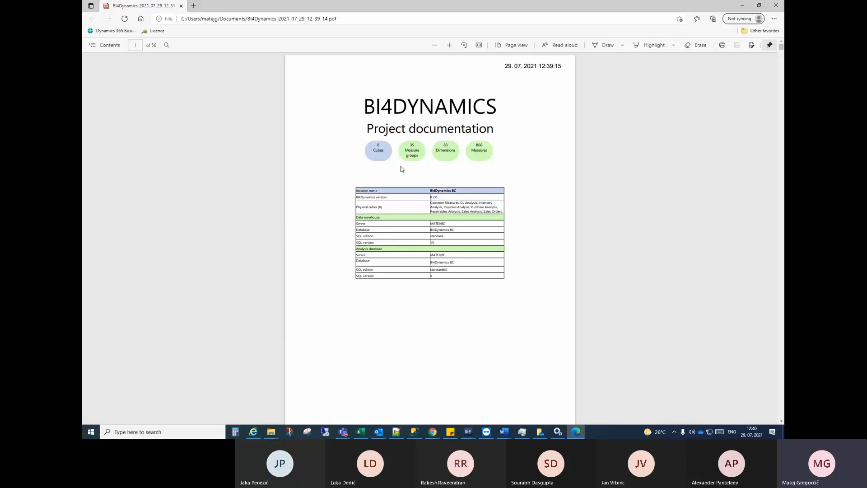
- Review the generated project documentation PDF from the cover page through the Setup section to the project overview
{"action": "scroll", "coordinate": [401, 169], "scroll_direction": "down", "scroll_amount": 3}
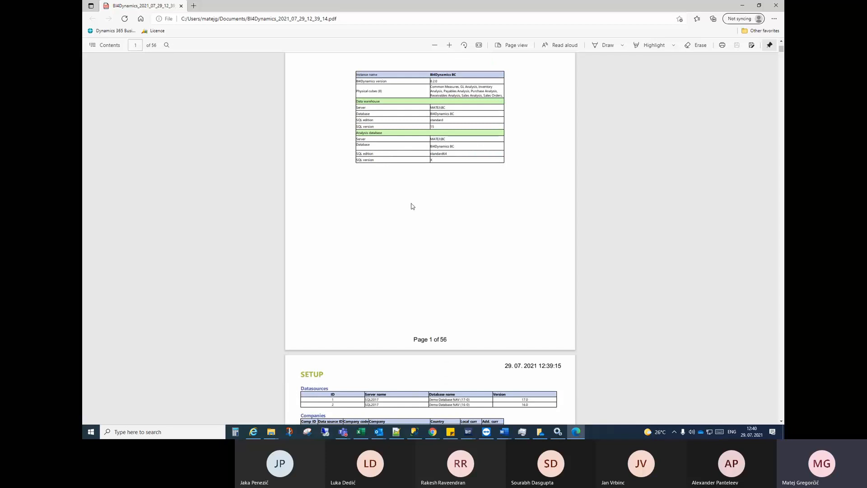
{"action": "scroll", "coordinate": [407, 212], "scroll_direction": "down", "scroll_amount": 8}
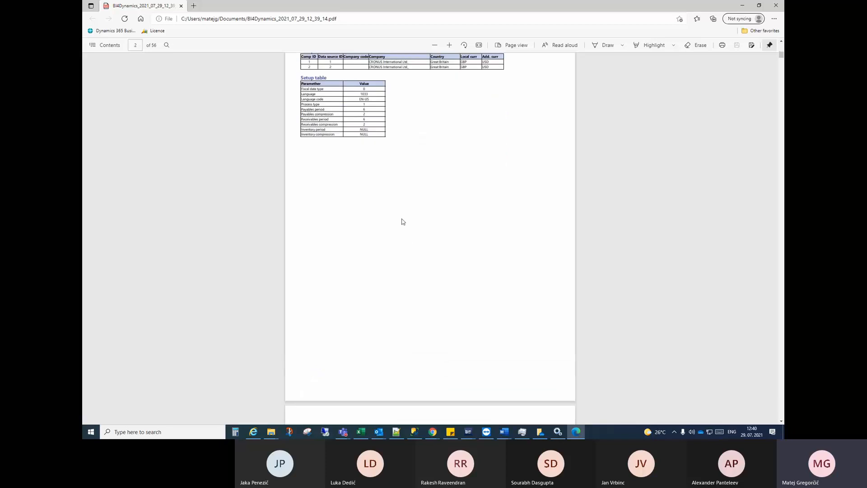
{"action": "scroll", "coordinate": [403, 222], "scroll_direction": "down", "scroll_amount": 1}
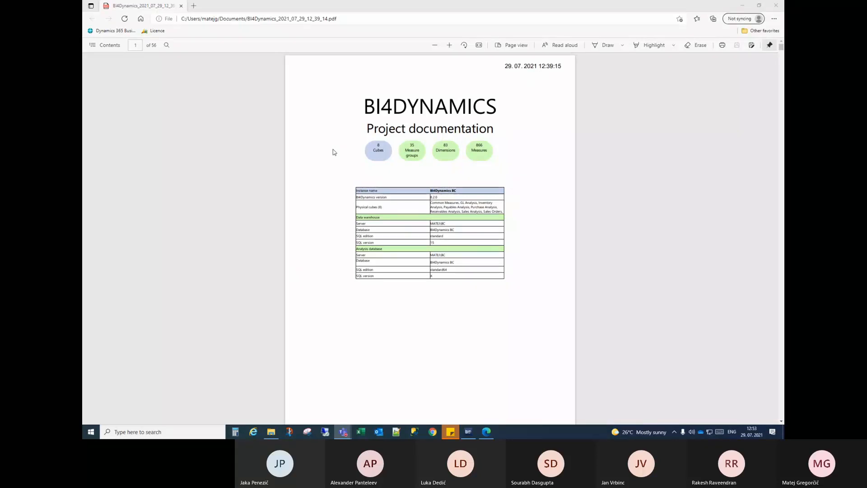
{"action": "scroll", "coordinate": [335, 153], "scroll_direction": "down", "scroll_amount": 5}
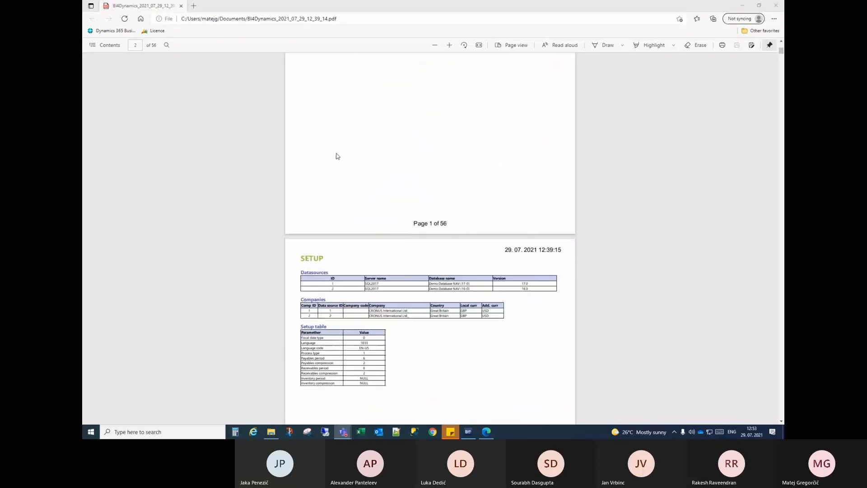
{"action": "scroll", "coordinate": [335, 156], "scroll_direction": "down", "scroll_amount": 7}
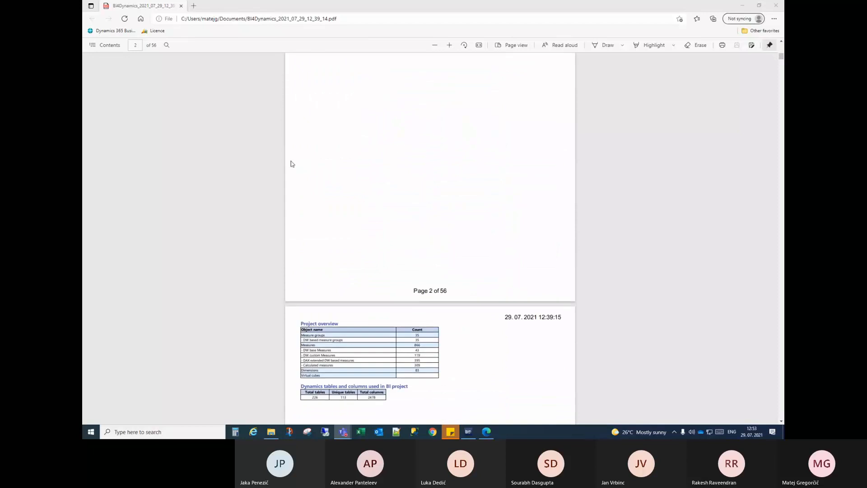
- Check the project overview page and jump to the GL Analysis chapter under CUBES in the document's table of contents
{"action": "scroll", "coordinate": [291, 164], "scroll_direction": "down", "scroll_amount": 5}
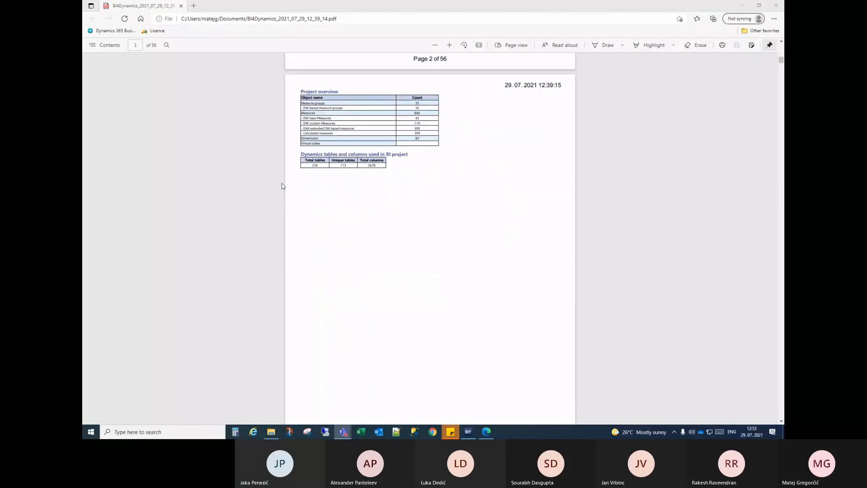
{"action": "scroll", "coordinate": [284, 187], "scroll_direction": "up", "scroll_amount": 9}
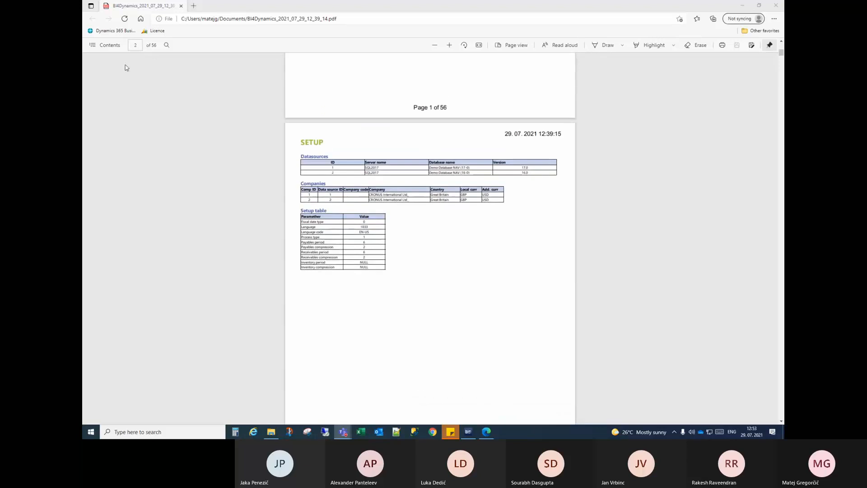
{"action": "left_click", "coordinate": [106, 45]}
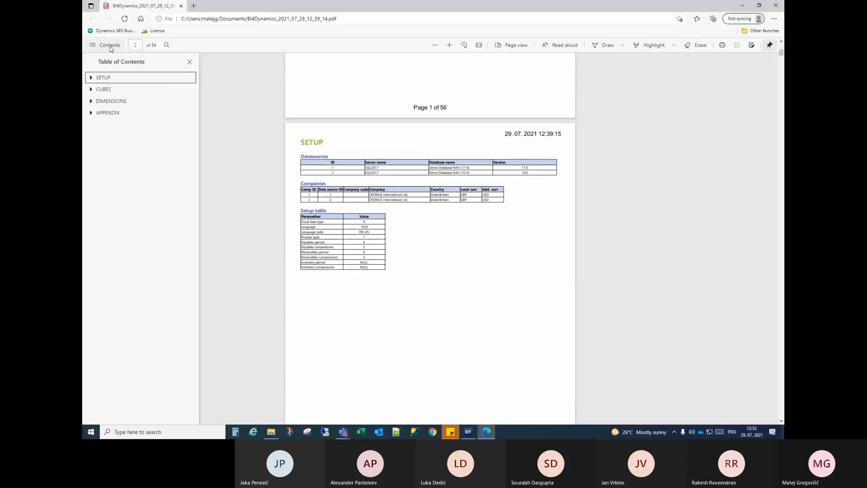
{"action": "left_click", "coordinate": [91, 90]}
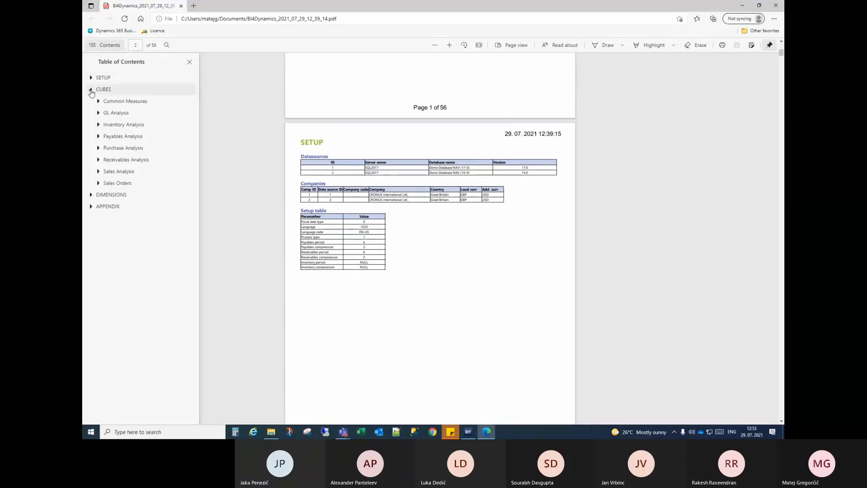
{"action": "left_click", "coordinate": [134, 115]}
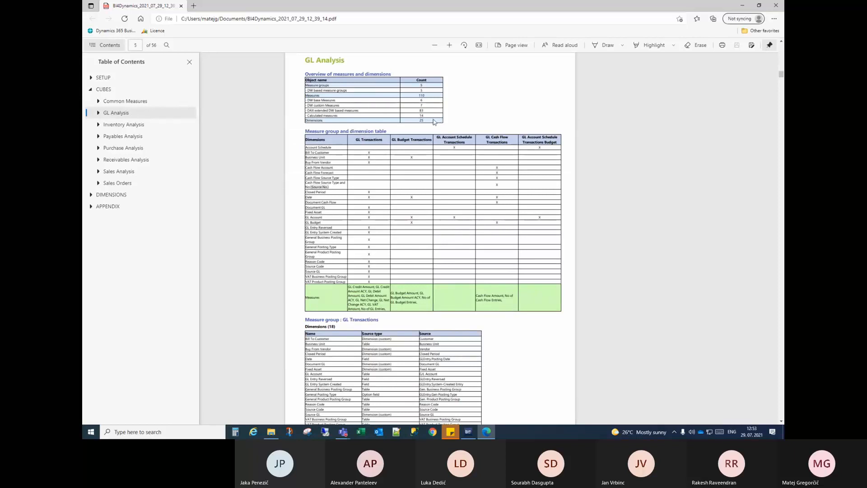
- Examine the GL Analysis overview of measures and dimensions and its measure group and dimension table at a larger zoom
{"action": "scroll", "coordinate": [434, 122], "scroll_direction": "up", "scroll_amount": 2, "text": "ctrl"}
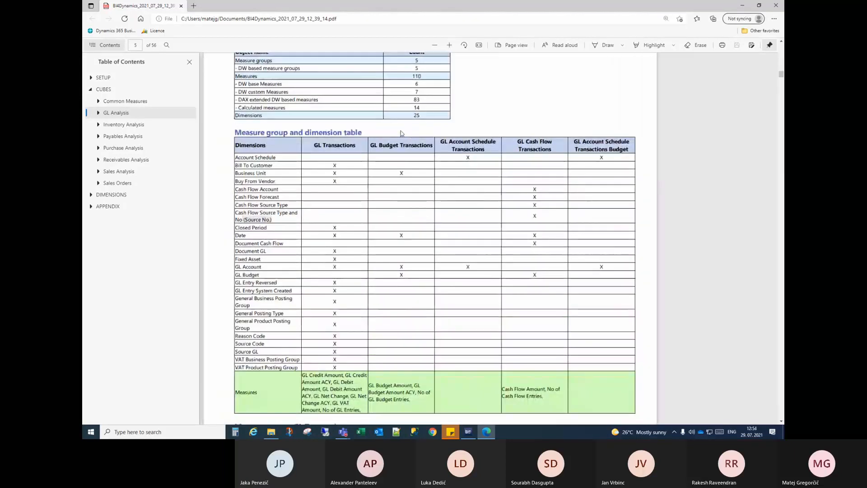
{"action": "scroll", "coordinate": [467, 154], "scroll_direction": "up", "scroll_amount": 3}
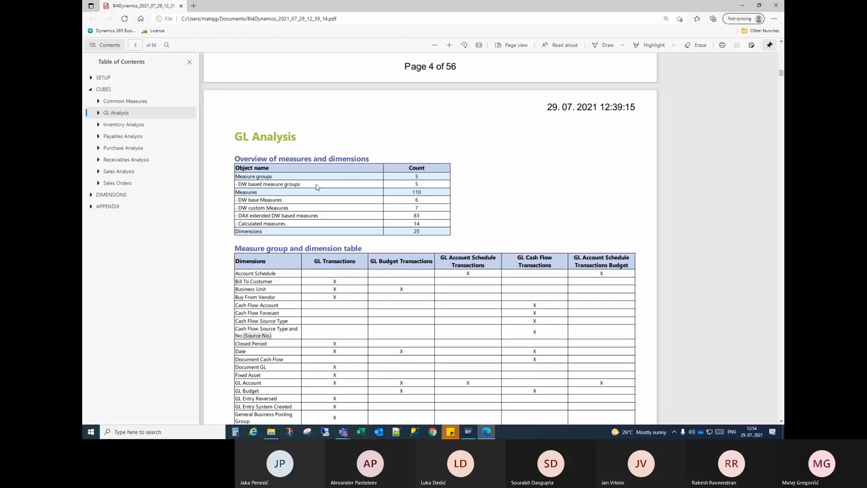
{"action": "left_click", "coordinate": [240, 200]}
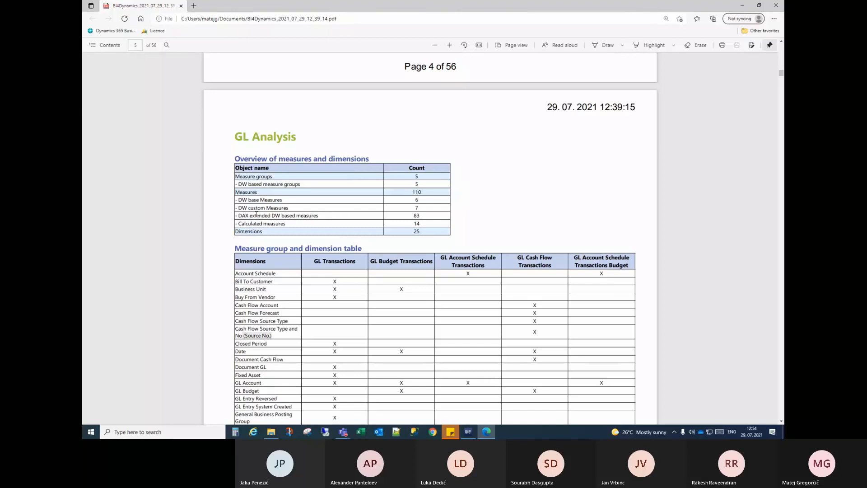
{"action": "scroll", "coordinate": [347, 185], "scroll_direction": "down", "scroll_amount": 3}
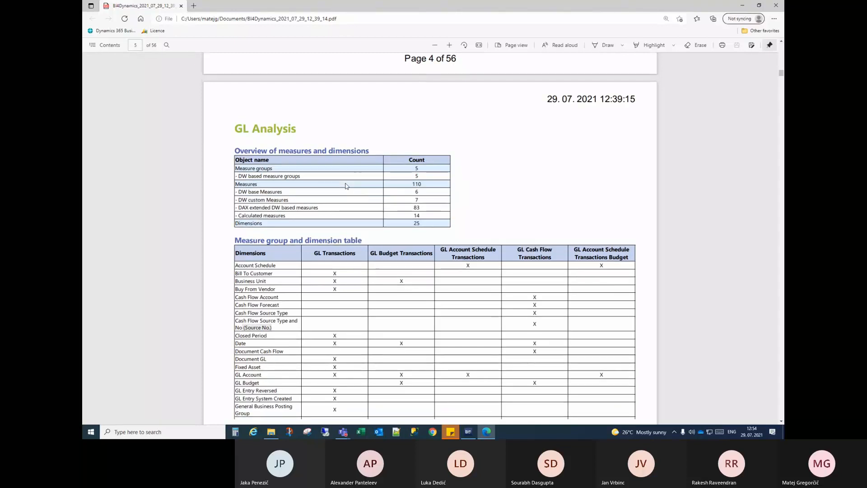
{"action": "scroll", "coordinate": [346, 185], "scroll_direction": "down", "scroll_amount": 1}
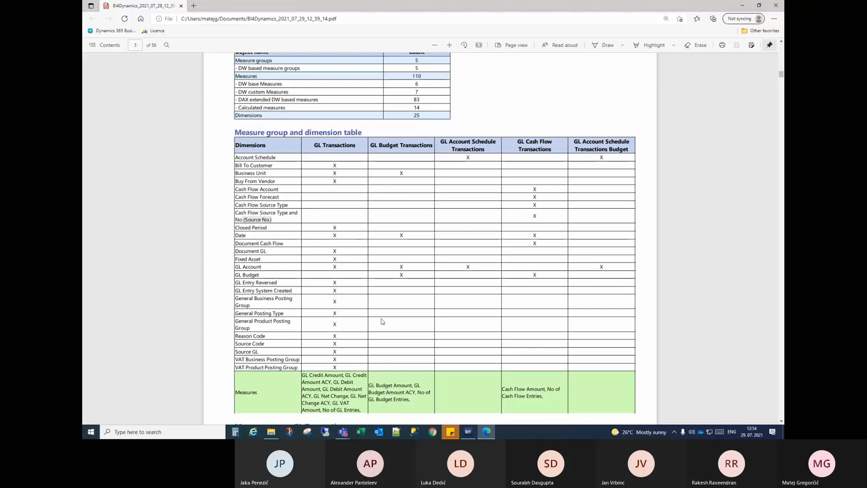
- Switch to Excel, create a blank workbook and minimize it to return to the documentation PDF
{"action": "left_click", "coordinate": [361, 432]}
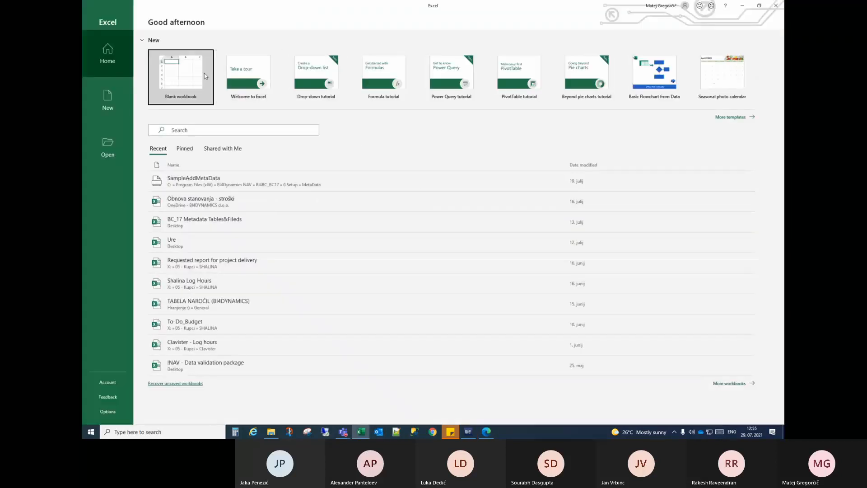
{"action": "left_click", "coordinate": [193, 86]}
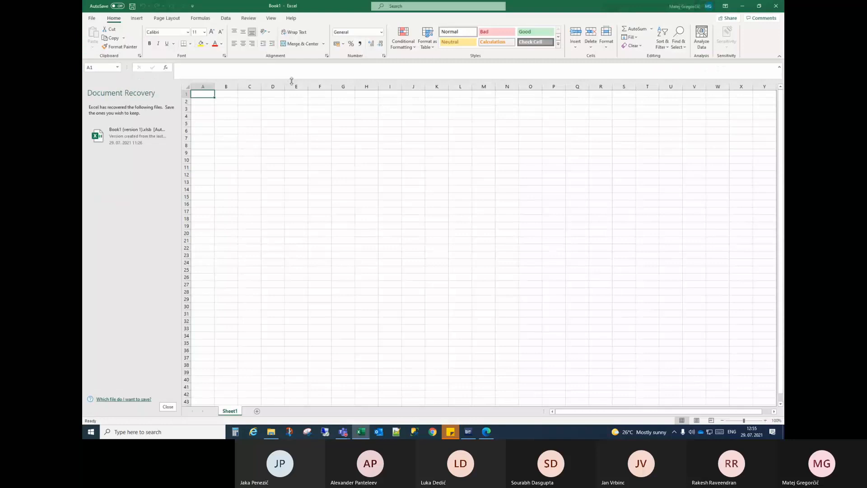
{"action": "left_click", "coordinate": [743, 7]}
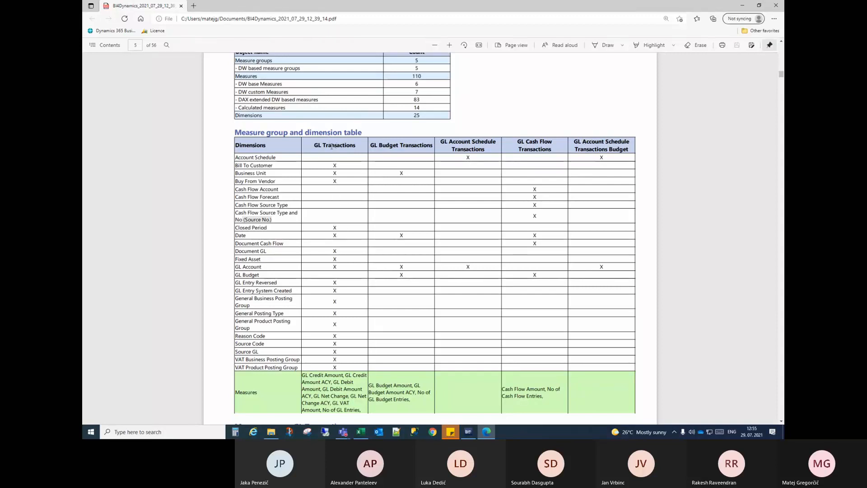
- Examine the source types and sources of the GL Transactions dimensions, especially the GL Account and General Posting Type rows
{"action": "scroll", "coordinate": [336, 148], "scroll_direction": "down", "scroll_amount": 5}
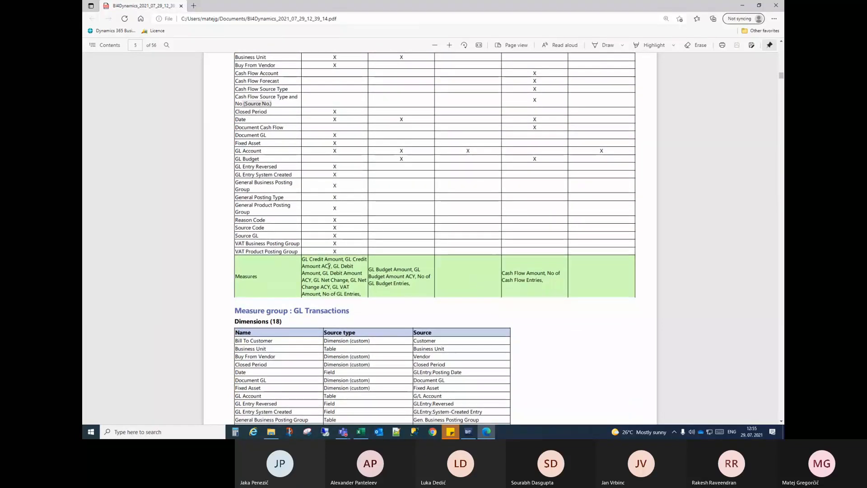
{"action": "scroll", "coordinate": [328, 266], "scroll_direction": "down", "scroll_amount": 2}
{"action": "scroll", "coordinate": [329, 266], "scroll_direction": "down", "scroll_amount": 2}
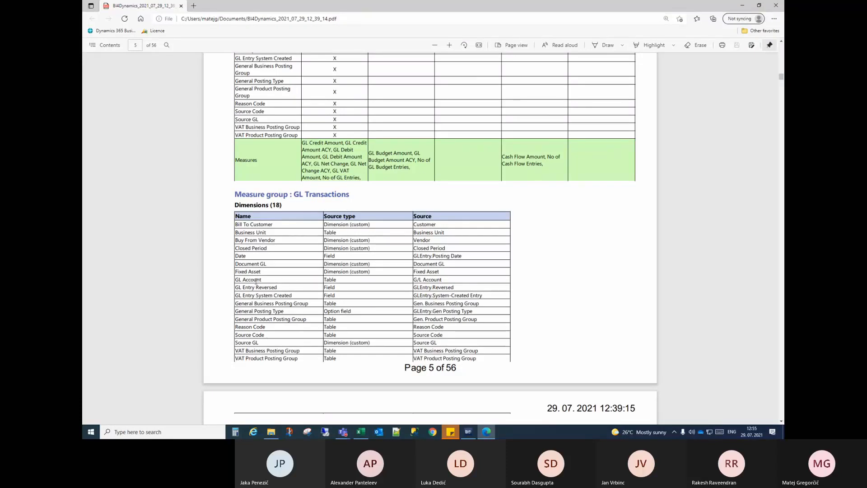
{"action": "left_click_drag", "start_coordinate": [237, 280], "coordinate": [265, 281]}
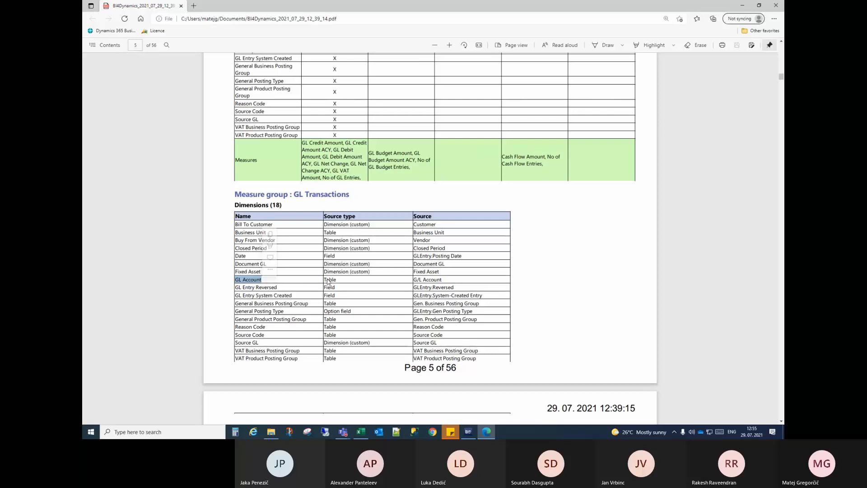
{"action": "left_click", "coordinate": [328, 279]}
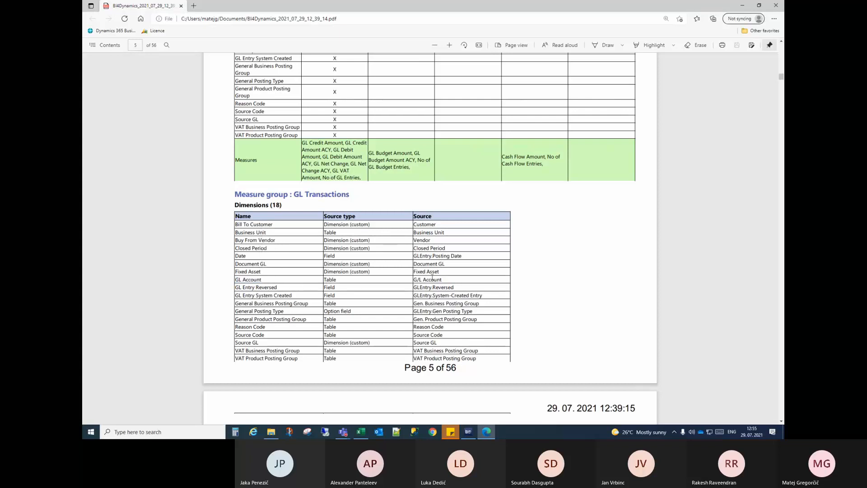
{"action": "left_click_drag", "start_coordinate": [443, 279], "coordinate": [415, 280]}
{"action": "left_click", "coordinate": [451, 286]}
{"action": "left_click_drag", "start_coordinate": [244, 311], "coordinate": [316, 312]}
{"action": "left_click", "coordinate": [353, 312]}
{"action": "left_click_drag", "start_coordinate": [431, 311], "coordinate": [463, 311]}
{"action": "left_click", "coordinate": [464, 311]}
- Review the GL Transactions base, DW, calculated and DAX extended measures, including the GL Balance formula
{"action": "scroll", "coordinate": [388, 267], "scroll_direction": "down", "scroll_amount": 3}
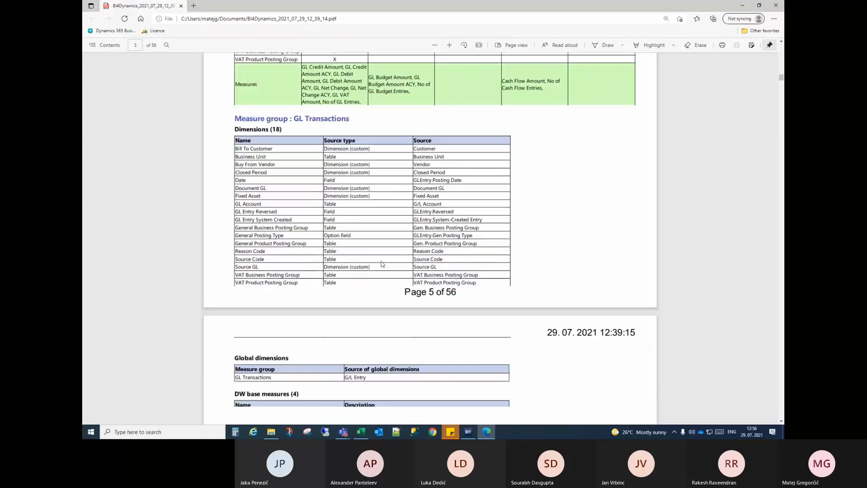
{"action": "scroll", "coordinate": [376, 239], "scroll_direction": "down", "scroll_amount": 6}
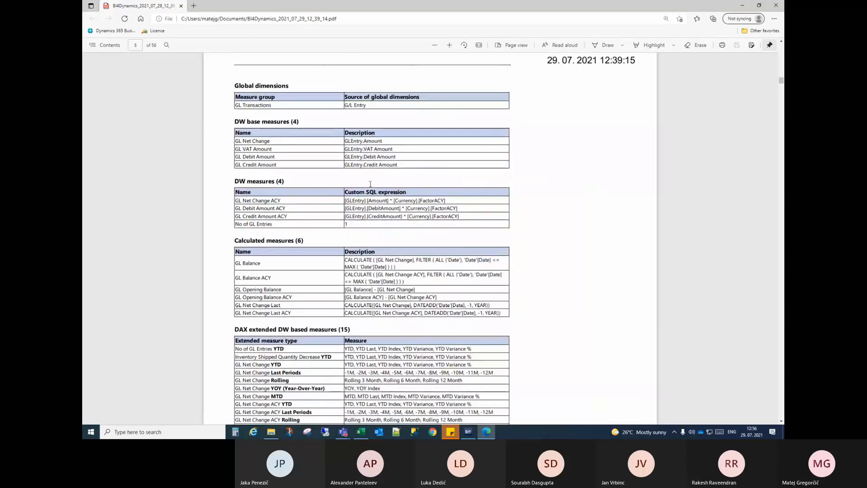
{"action": "scroll", "coordinate": [371, 180], "scroll_direction": "down", "scroll_amount": 1}
{"action": "scroll", "coordinate": [371, 180], "scroll_direction": "down", "scroll_amount": 1}
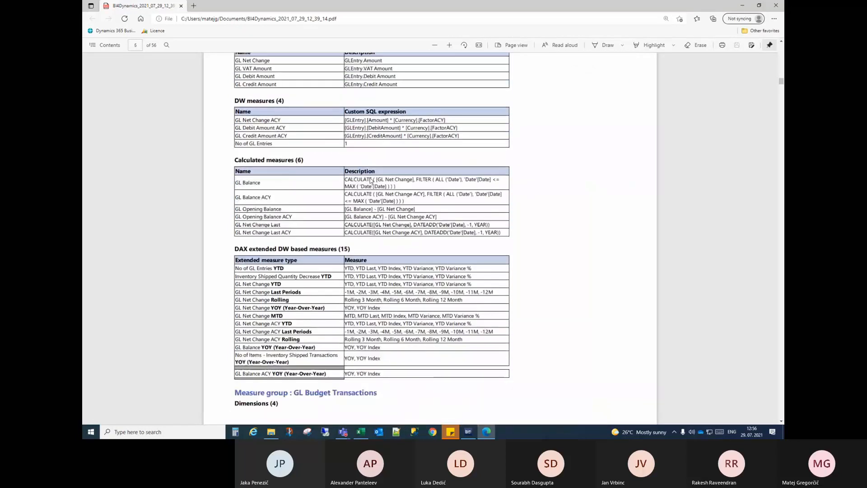
{"action": "scroll", "coordinate": [415, 201], "scroll_direction": "up", "scroll_amount": 2}
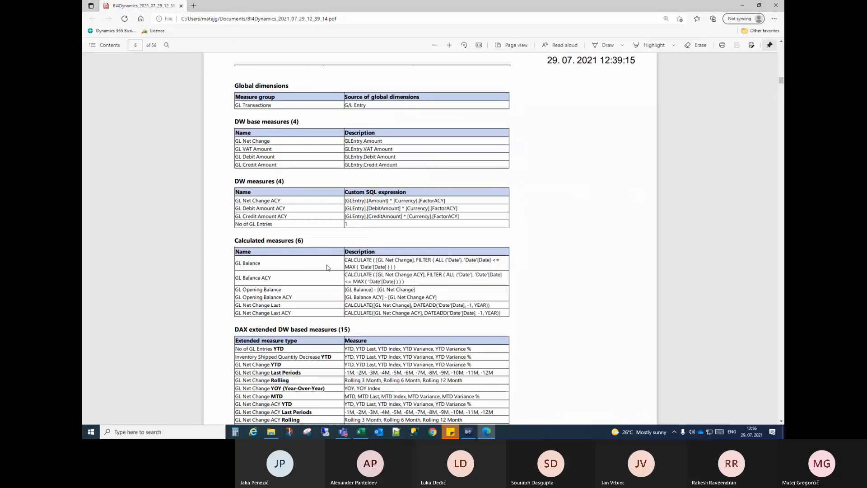
{"action": "scroll", "coordinate": [328, 267], "scroll_direction": "down", "scroll_amount": 3}
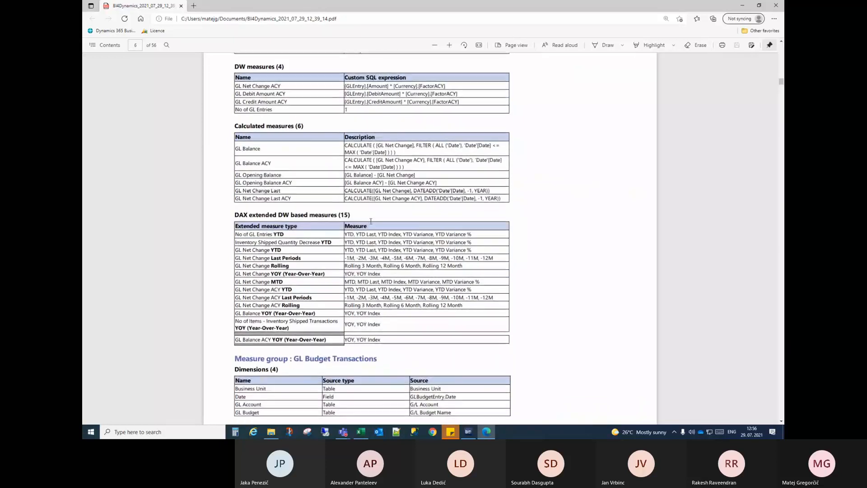
{"action": "left_click_drag", "start_coordinate": [354, 144], "coordinate": [410, 151]}
{"action": "left_click", "coordinate": [408, 152]}
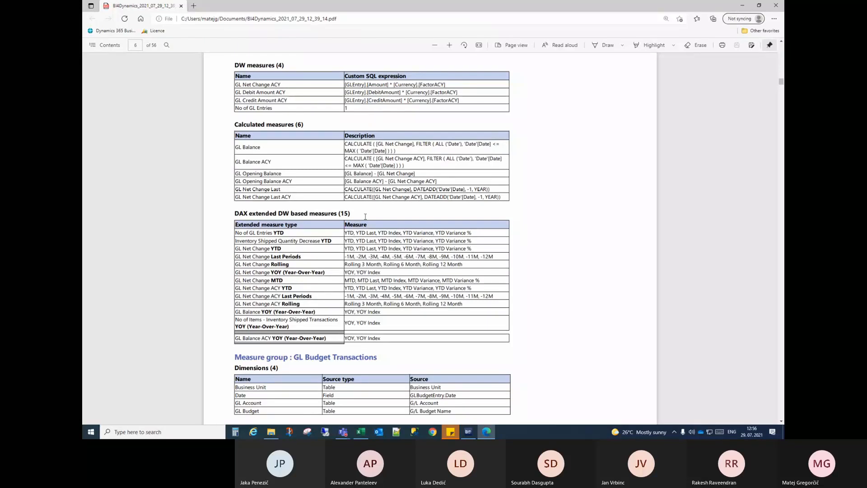
{"action": "scroll", "coordinate": [365, 216], "scroll_direction": "down", "scroll_amount": 4}
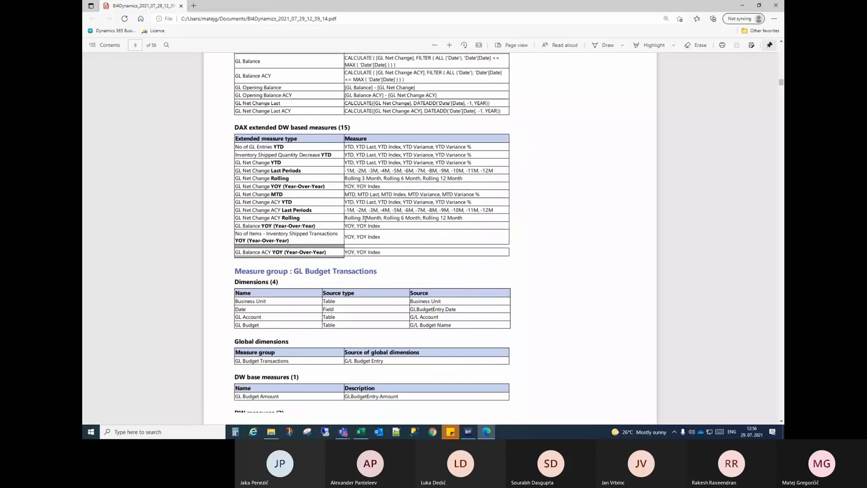
{"action": "scroll", "coordinate": [365, 218], "scroll_direction": "up", "scroll_amount": 7}
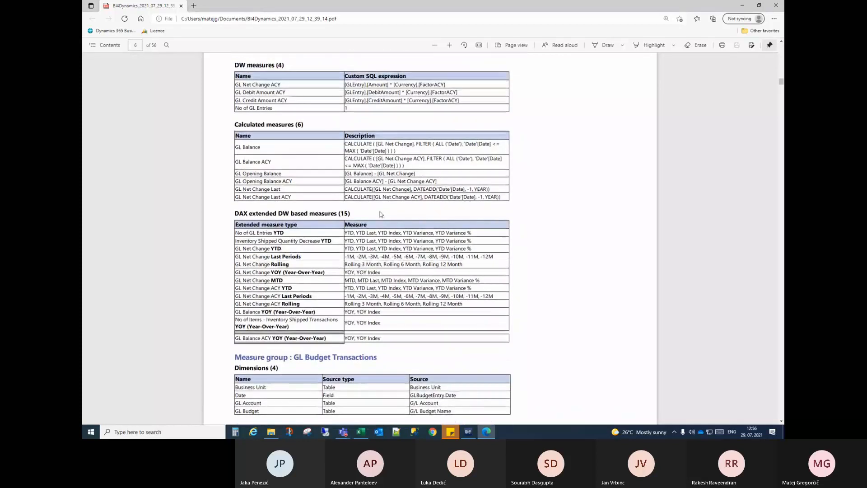
{"action": "scroll", "coordinate": [379, 213], "scroll_direction": "up", "scroll_amount": 10}
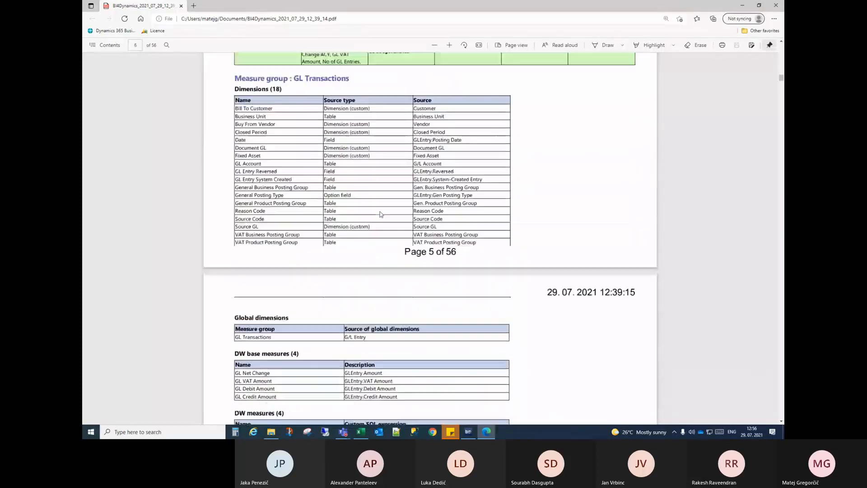
- Open the Sales Orders chapter from the table of contents and examine its measures, comparing the Sales Line Quantity name with its source field
{"action": "left_click", "coordinate": [109, 46]}
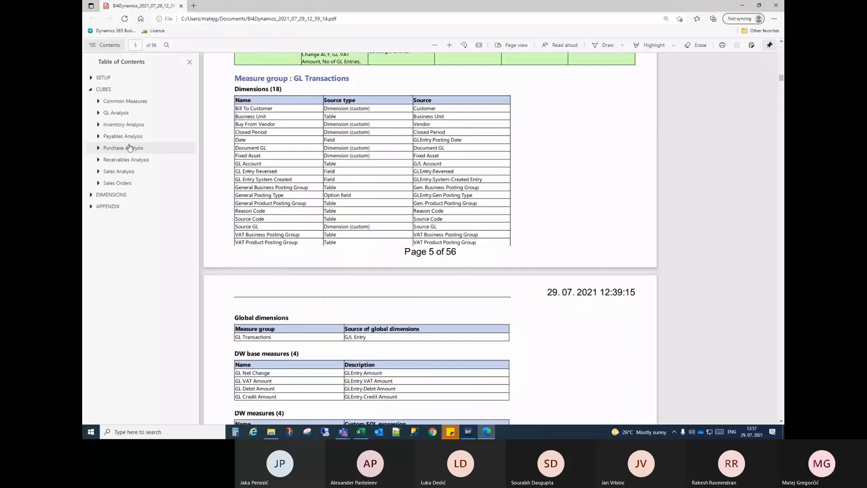
{"action": "left_click", "coordinate": [123, 183]}
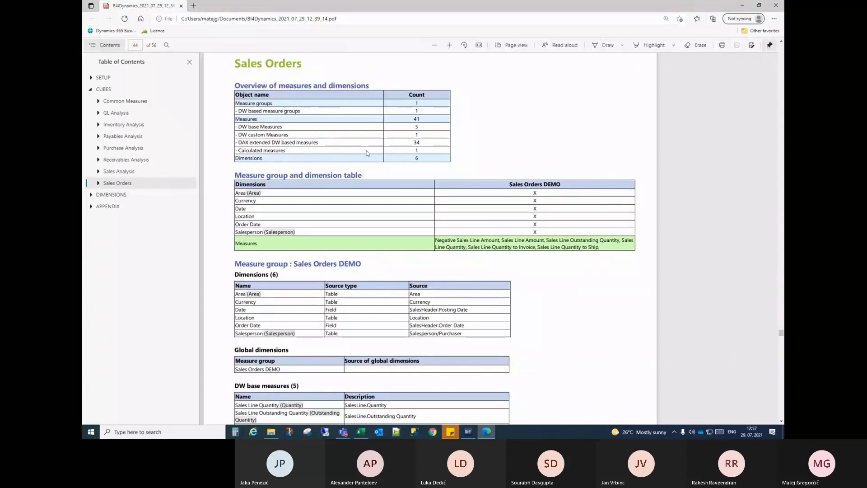
{"action": "scroll", "coordinate": [366, 153], "scroll_direction": "down", "scroll_amount": 5}
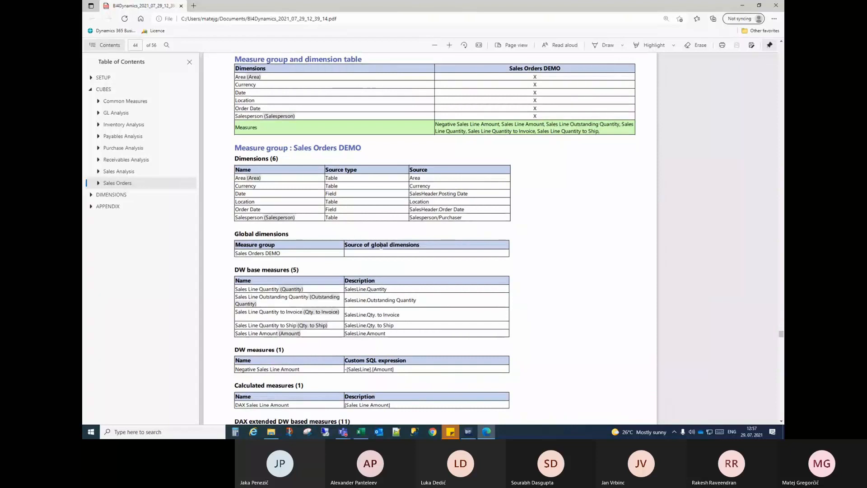
{"action": "scroll", "coordinate": [379, 244], "scroll_direction": "down", "scroll_amount": 5}
{"action": "scroll", "coordinate": [372, 226], "scroll_direction": "up", "scroll_amount": 2}
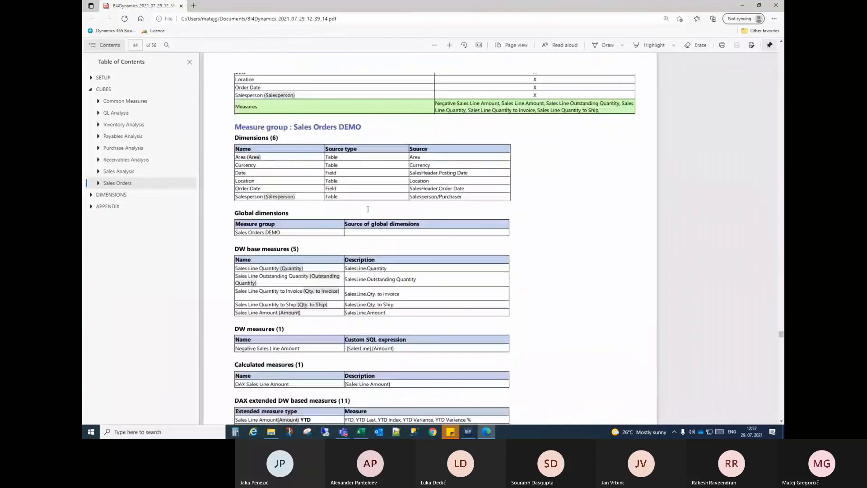
{"action": "scroll", "coordinate": [368, 209], "scroll_direction": "down", "scroll_amount": 1}
{"action": "scroll", "coordinate": [367, 208], "scroll_direction": "down", "scroll_amount": 2}
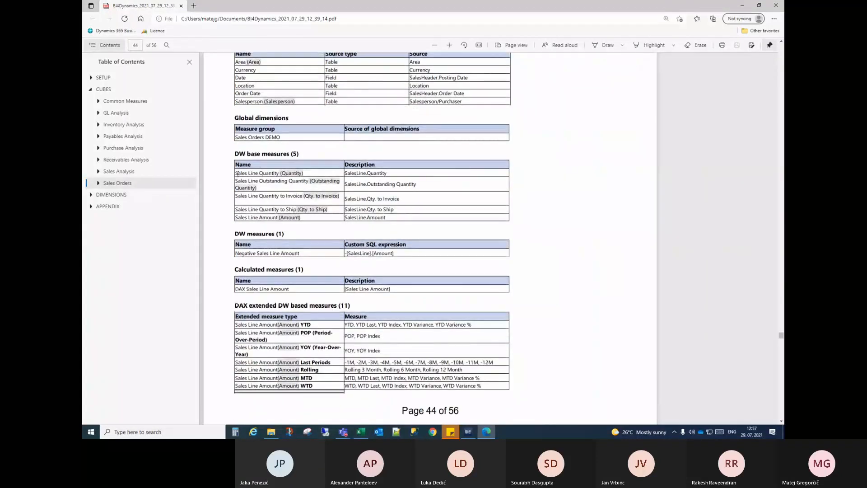
{"action": "left_click", "coordinate": [236, 174]}
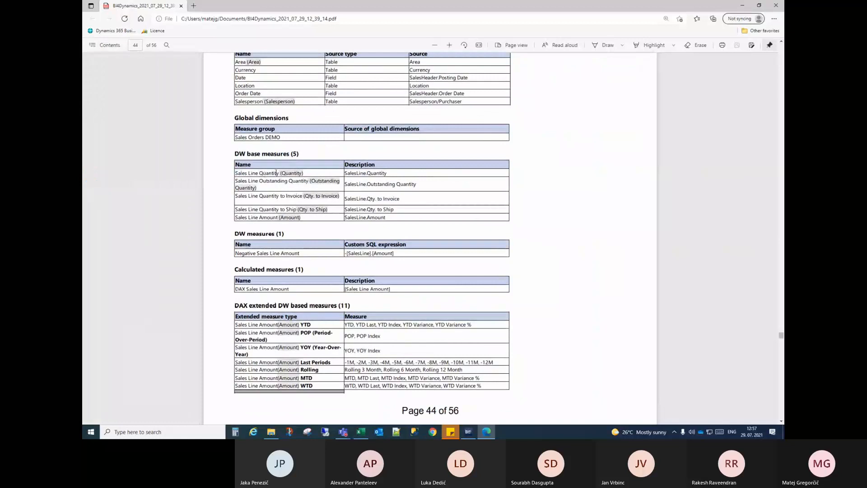
{"action": "left_click_drag", "start_coordinate": [280, 173], "coordinate": [307, 174]}
{"action": "left_click", "coordinate": [307, 174]}
{"action": "left_click_drag", "start_coordinate": [366, 174], "coordinate": [390, 175]}
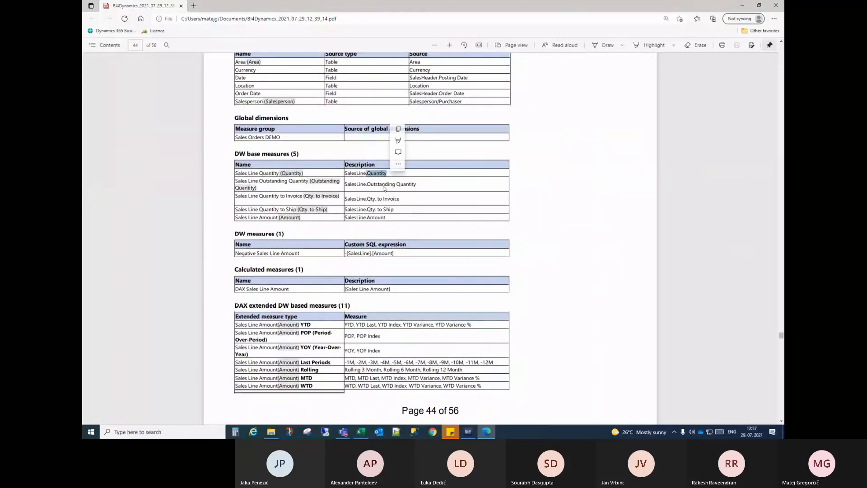
- Look over the start of the Dimensions chapter, then switch to BI4Dynamics NAV and locate the Documentation command among the customization tools
{"action": "scroll", "coordinate": [383, 189], "scroll_direction": "down", "scroll_amount": 5}
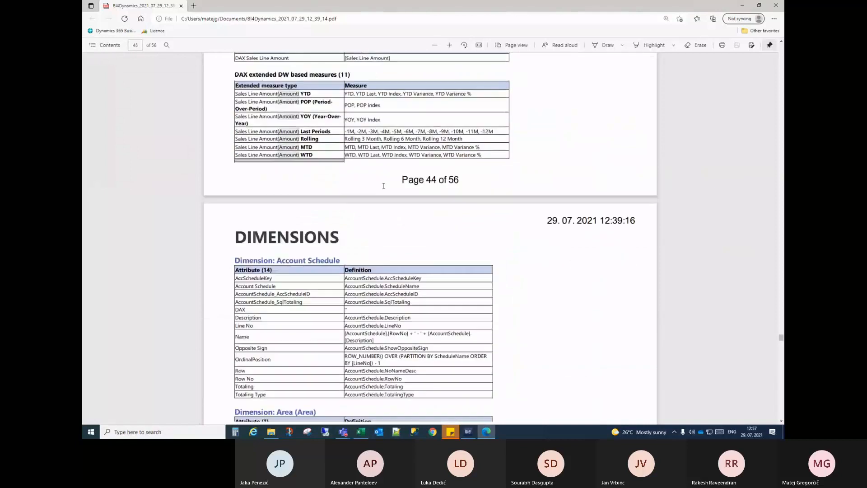
{"action": "scroll", "coordinate": [384, 186], "scroll_direction": "down", "scroll_amount": 3}
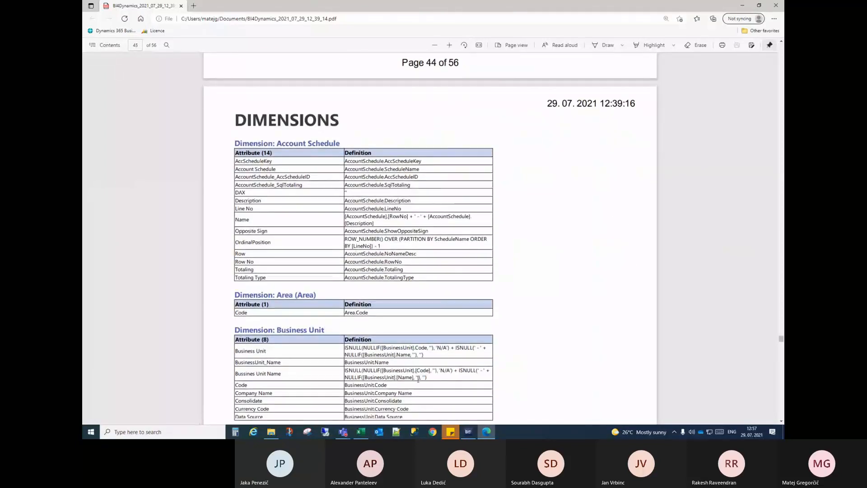
{"action": "left_click", "coordinate": [465, 435]}
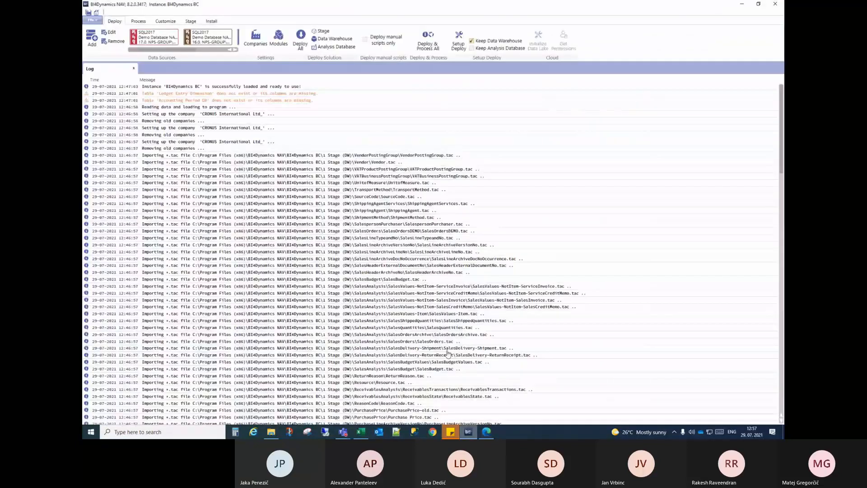
{"action": "left_click", "coordinate": [165, 21]}
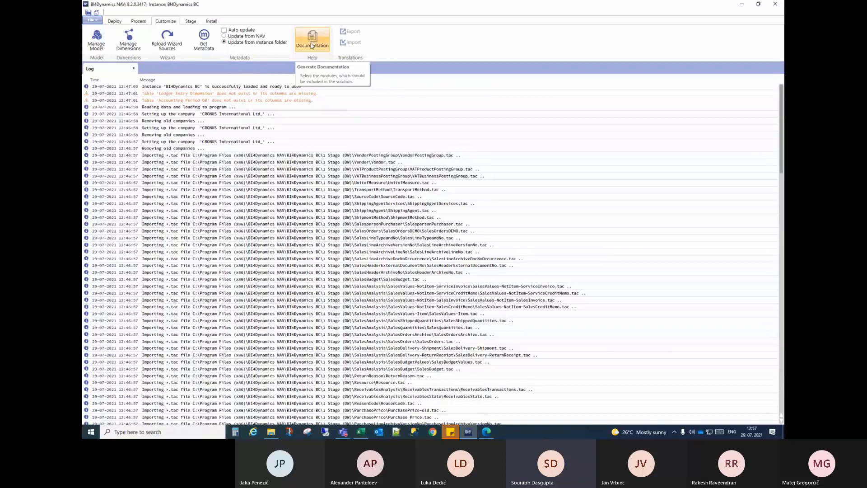
- Return to the documentation PDF, review the dimension attributes and definitions from Account Schedule to Customer, and switch back to BI4Dynamics NAV
{"action": "left_click", "coordinate": [486, 431]}
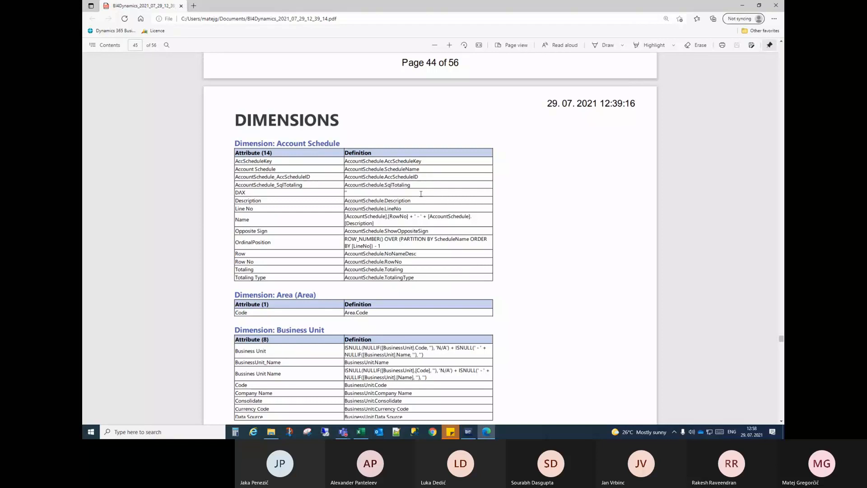
{"action": "scroll", "coordinate": [420, 194], "scroll_direction": "down", "scroll_amount": 7}
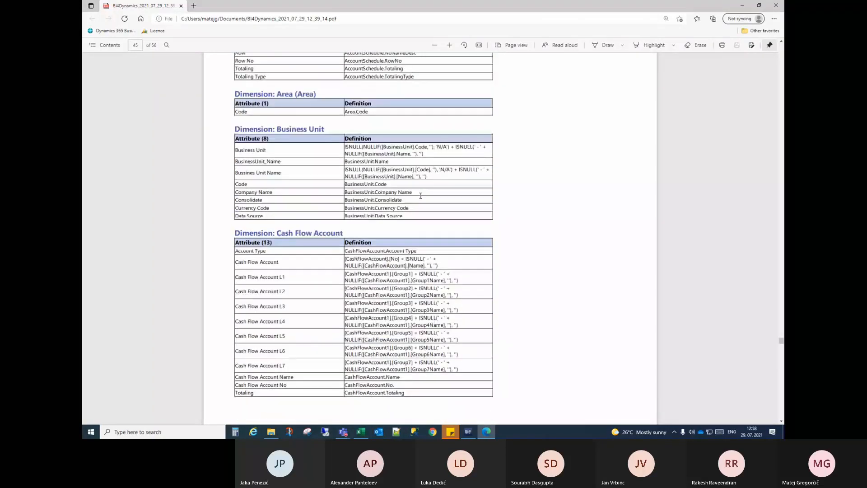
{"action": "scroll", "coordinate": [420, 194], "scroll_direction": "down", "scroll_amount": 18}
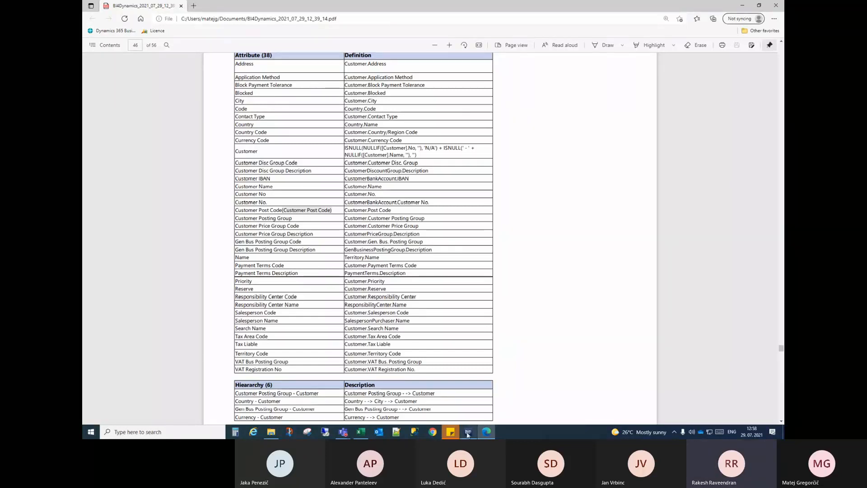
{"action": "mouse_move", "coordinate": [468, 435]}
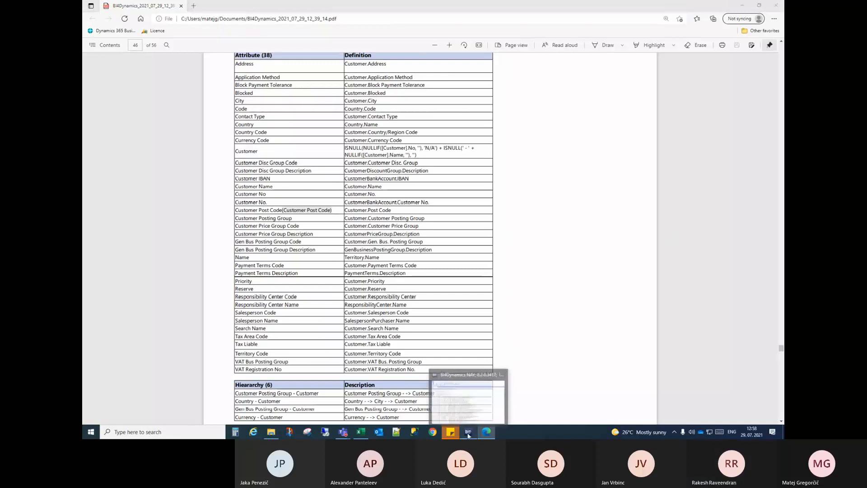
{"action": "left_click", "coordinate": [468, 434]}
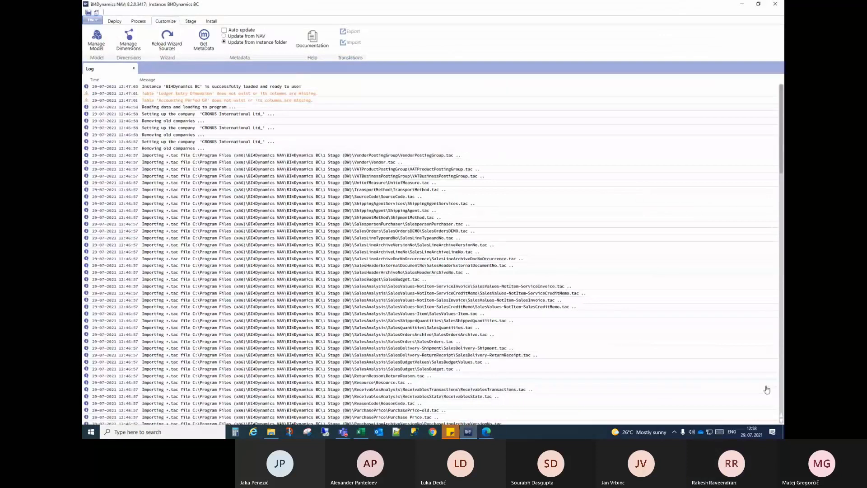